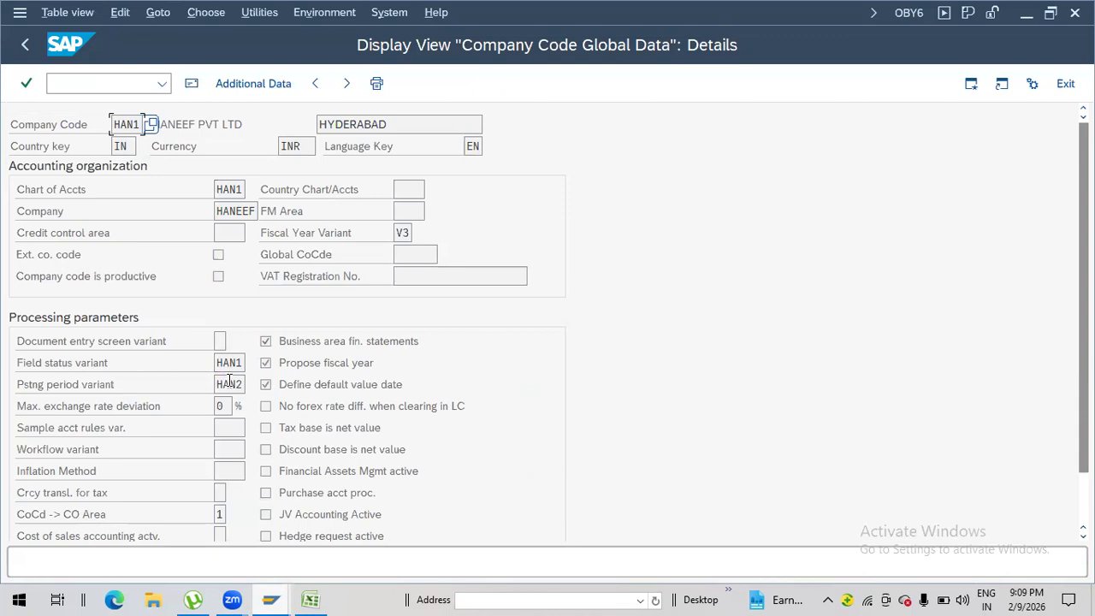
Step: Open transaction OB52 and look up the posting period entries of variant HAN2
left_click(92, 84)
type("/NOB")
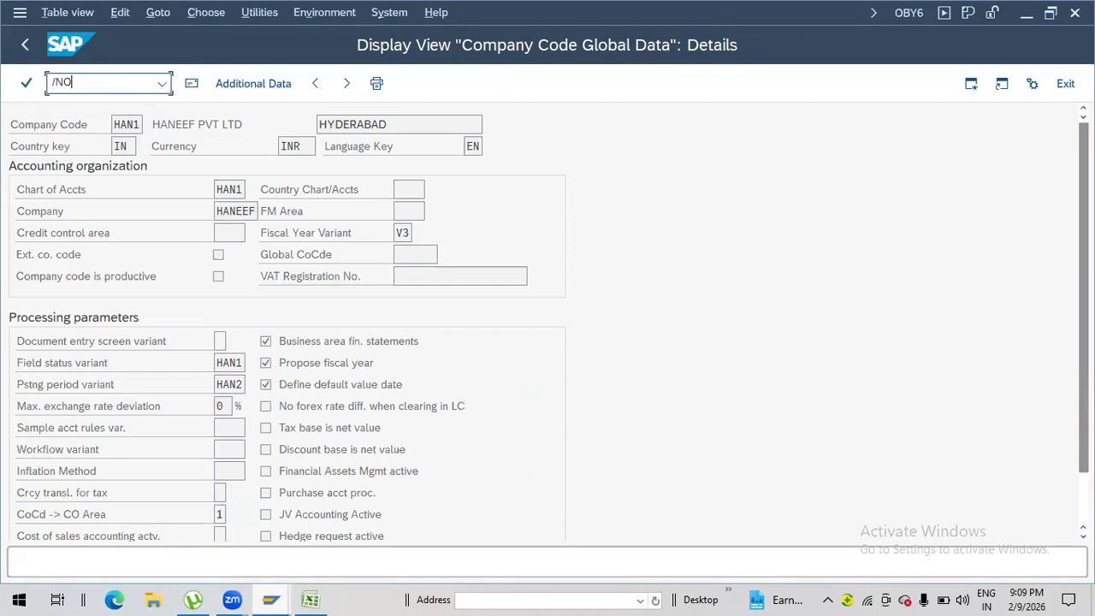
type("52")
key("Return")
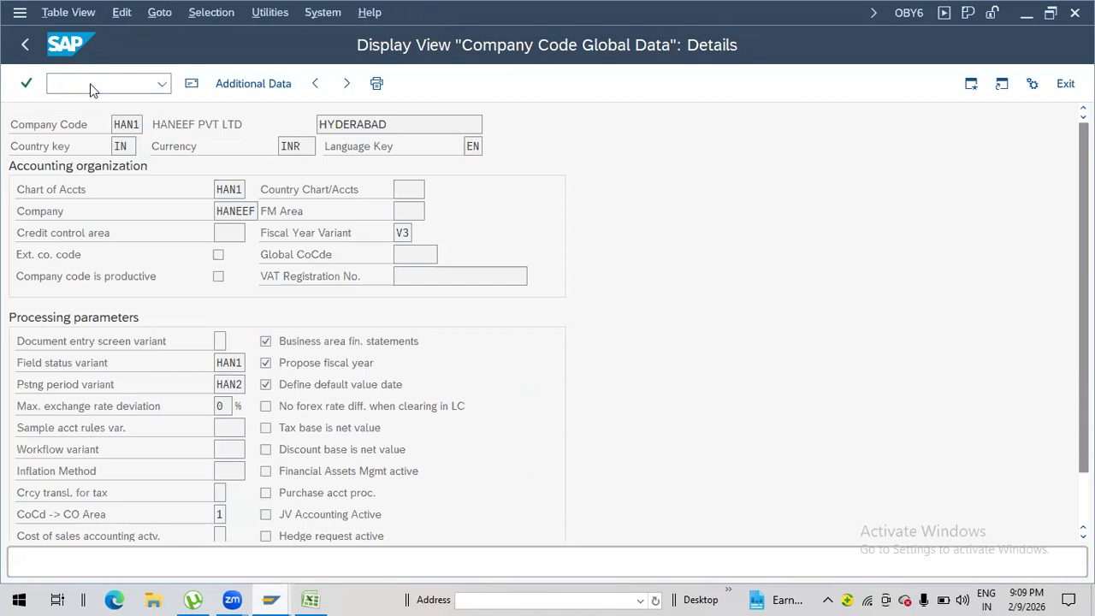
left_click(231, 513)
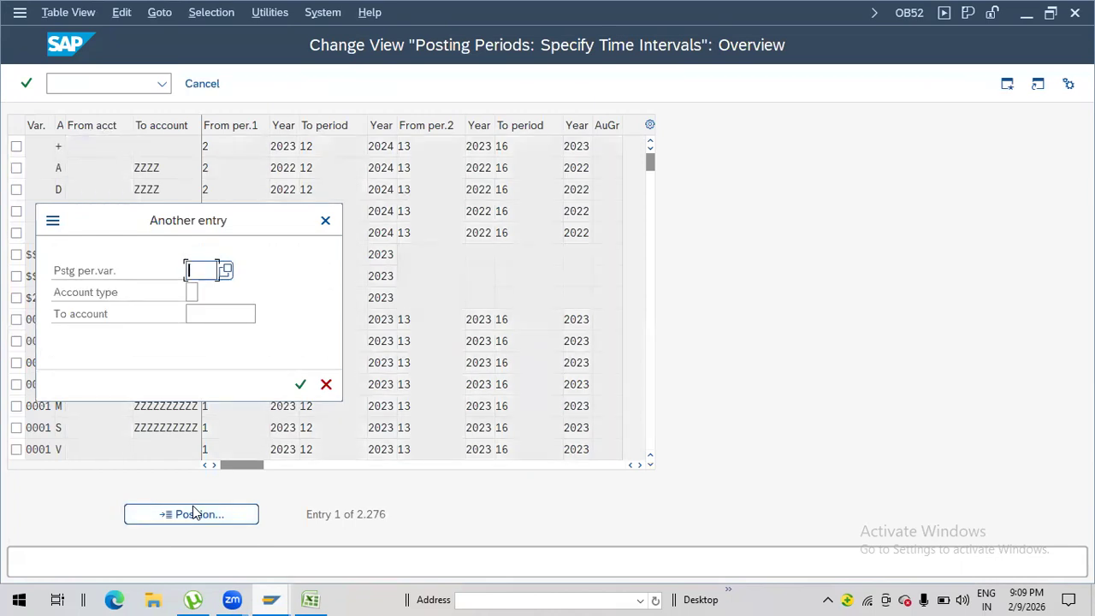
type("HAN2")
key("Return")
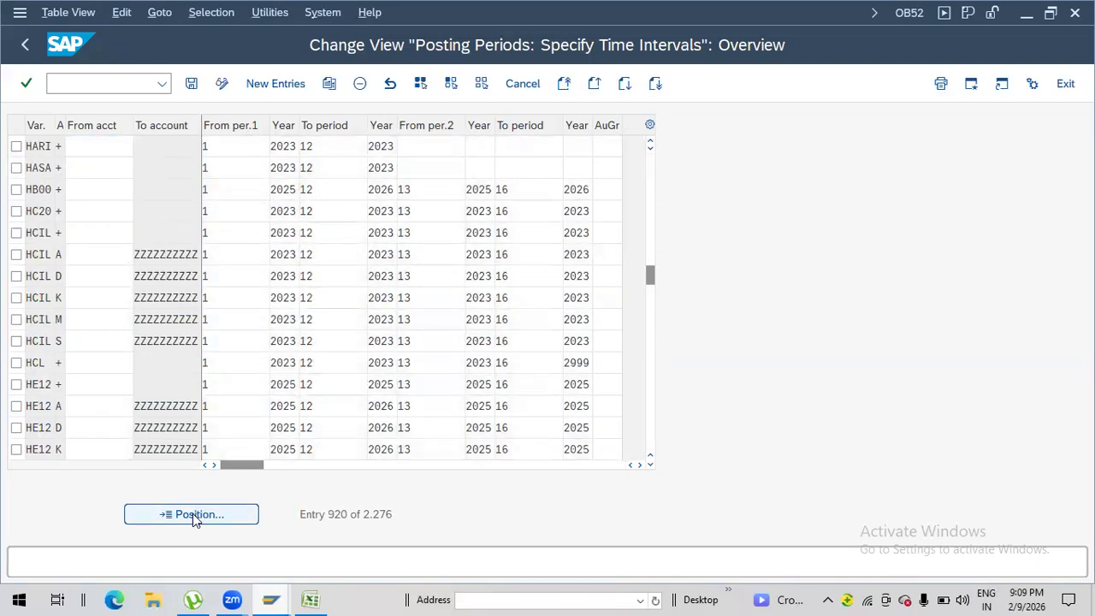
left_click(193, 514)
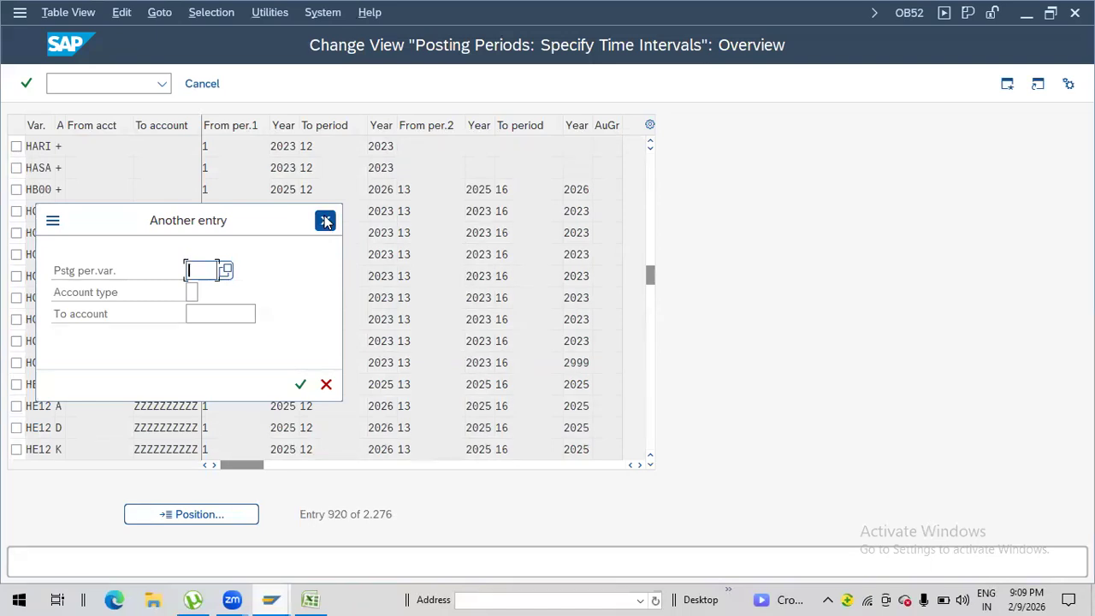
left_click(325, 221)
Step: Open transaction OBBP and locate the posting period variant assignment of company code HAN1
left_click(102, 82)
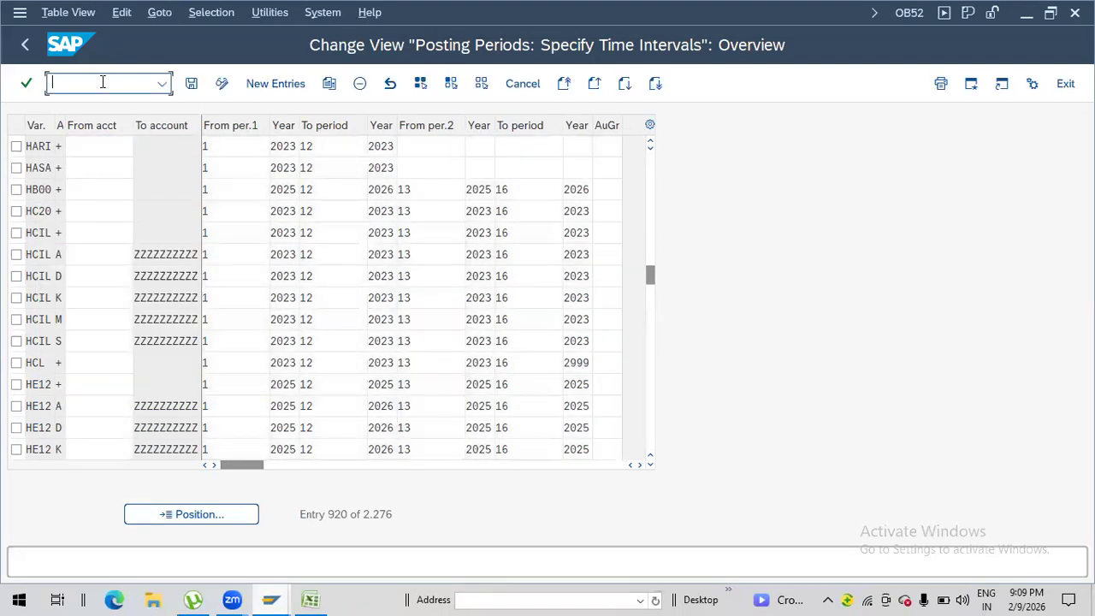
type("/NOBBP")
key("Return")
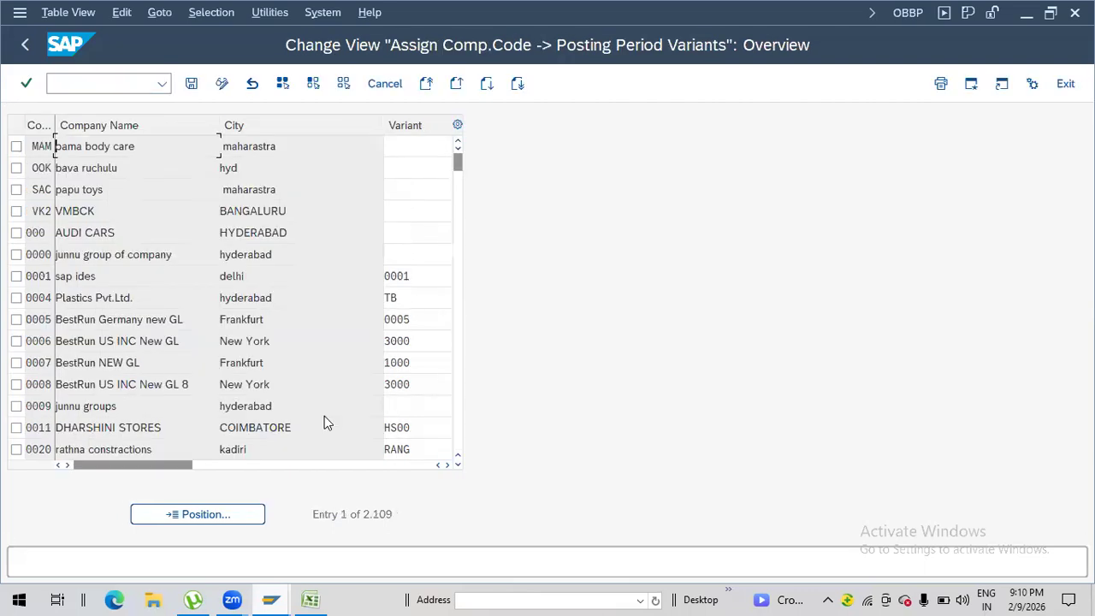
left_click(210, 515)
type("HAN1")
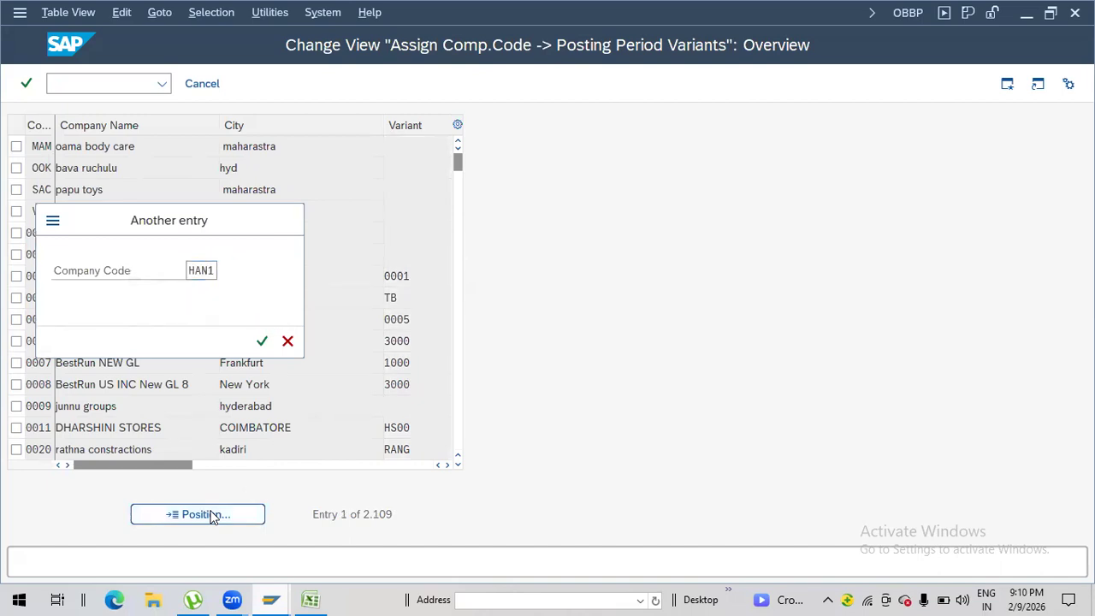
key("Return")
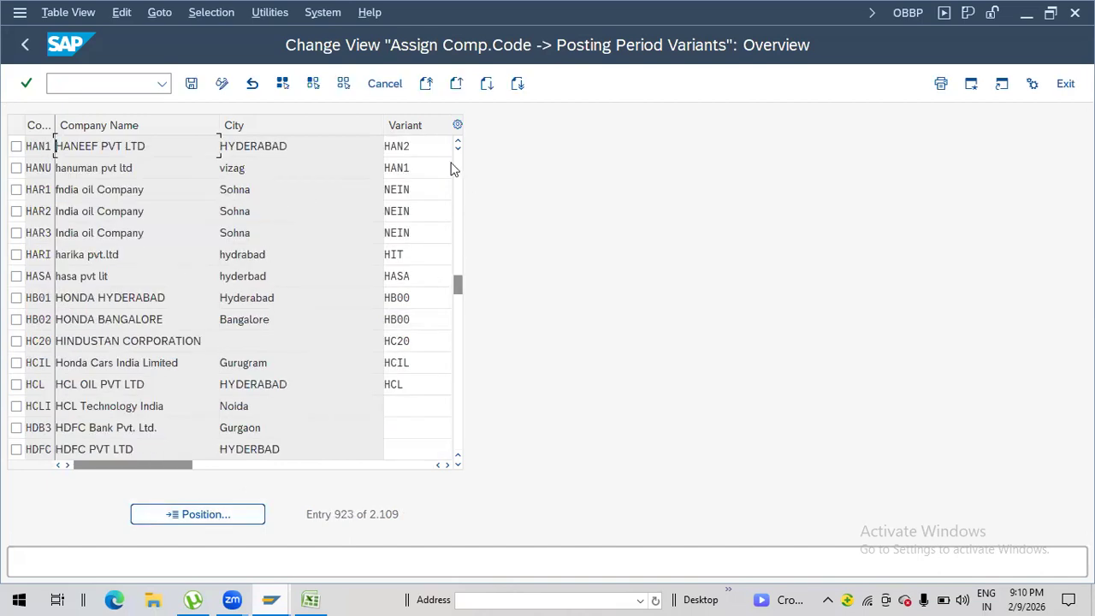
Step: Assign posting period variant HAN1 to company code HAN1 and save the assignment
double_click(416, 142)
type("HAN1")
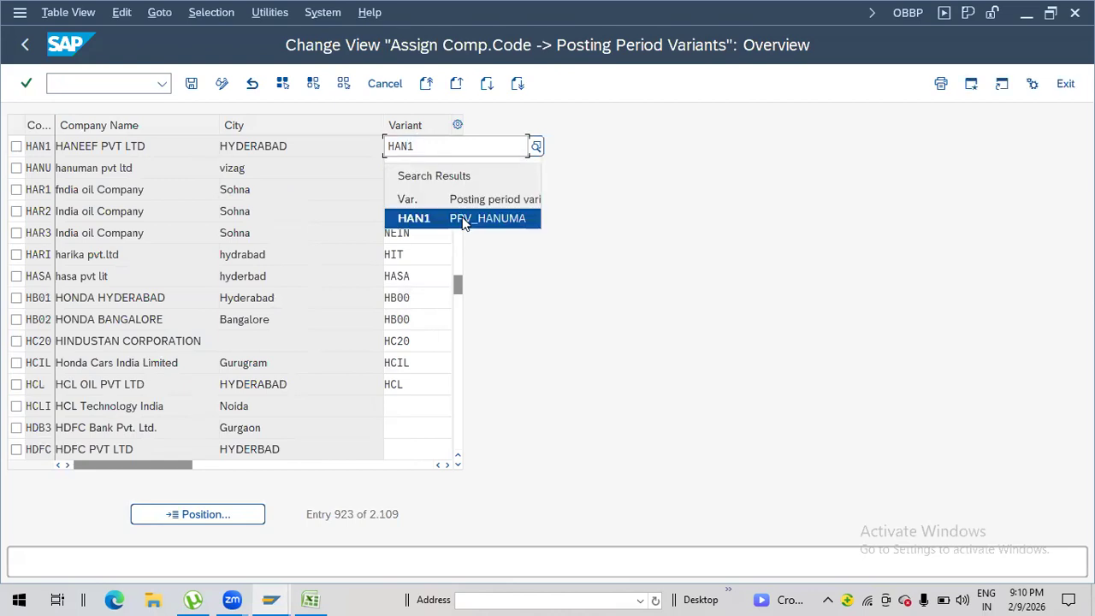
left_click(411, 215)
left_click(190, 85)
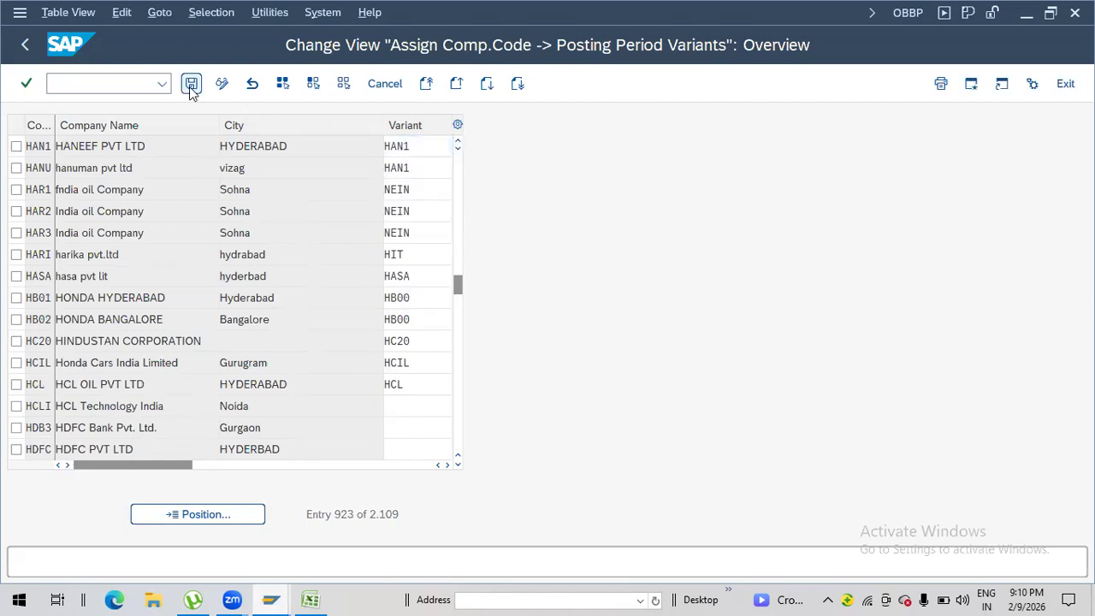
left_click(312, 342)
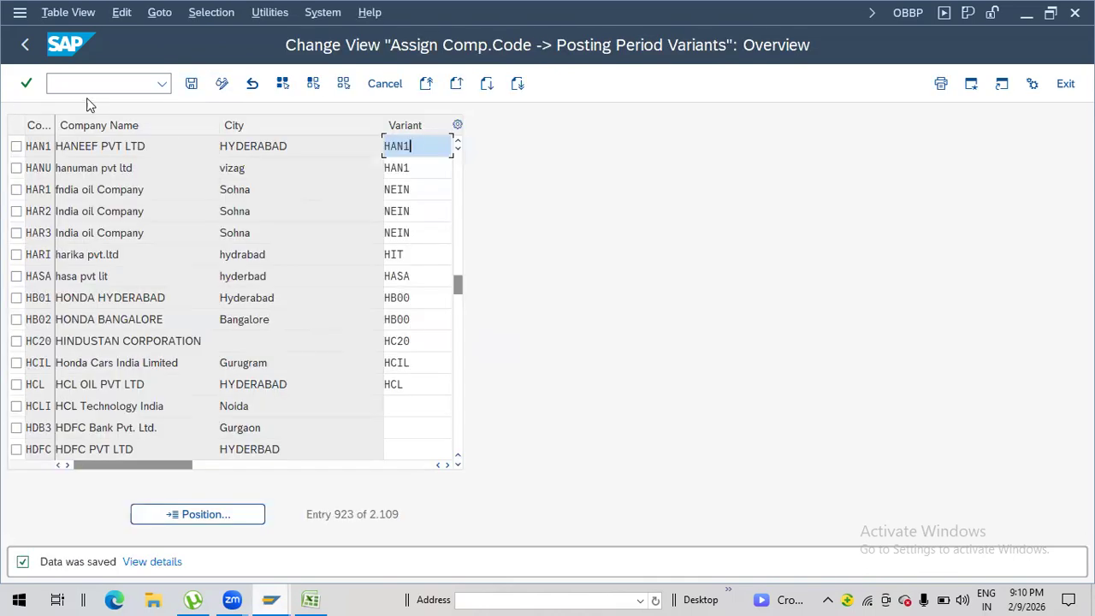
Step: Go back to transaction OB52 and look up the posting period entry of variant HAN1
left_click(68, 83)
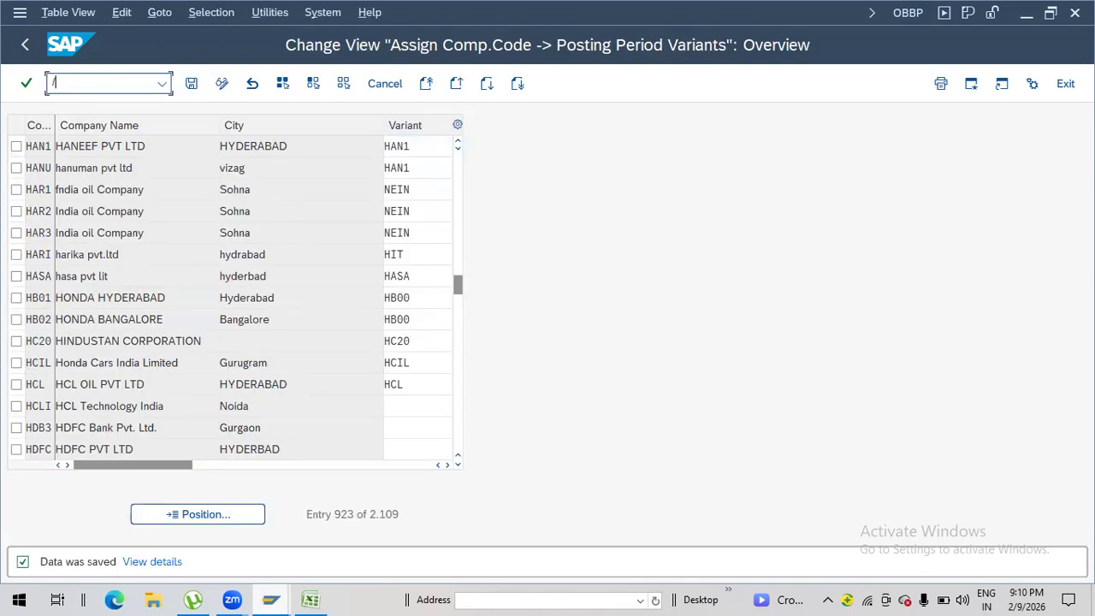
type("/NOBBP")
key("Return")
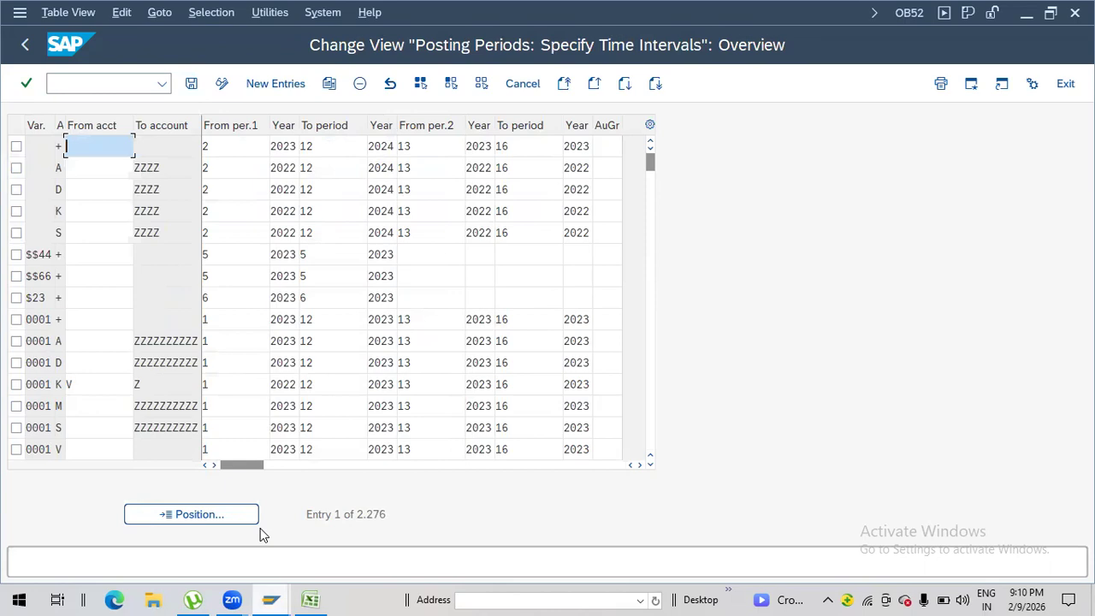
left_click(176, 518)
type("H")
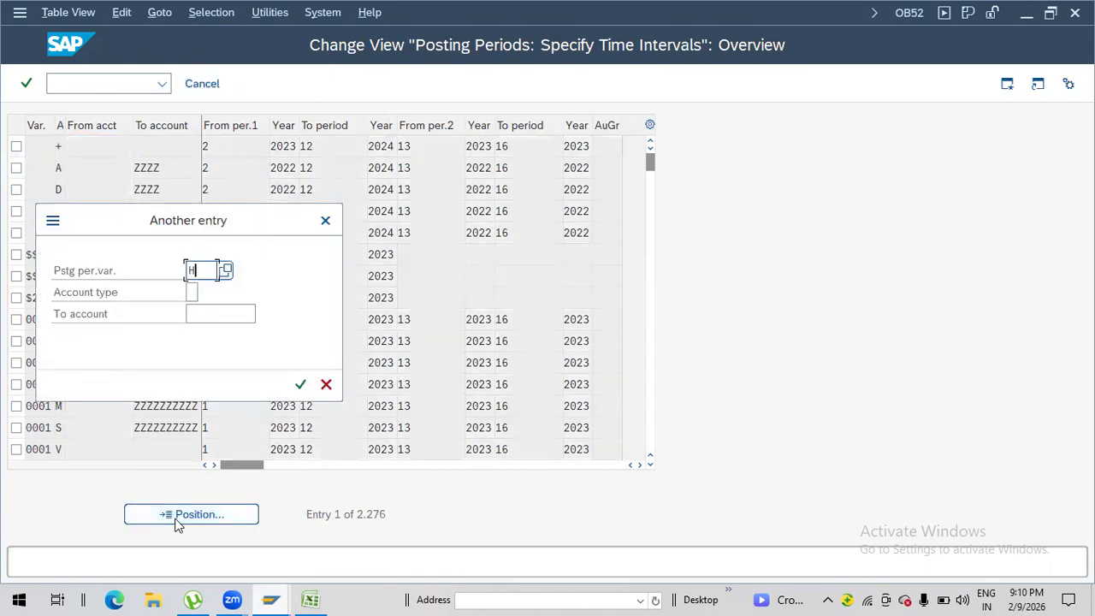
type("AN1")
key("Return")
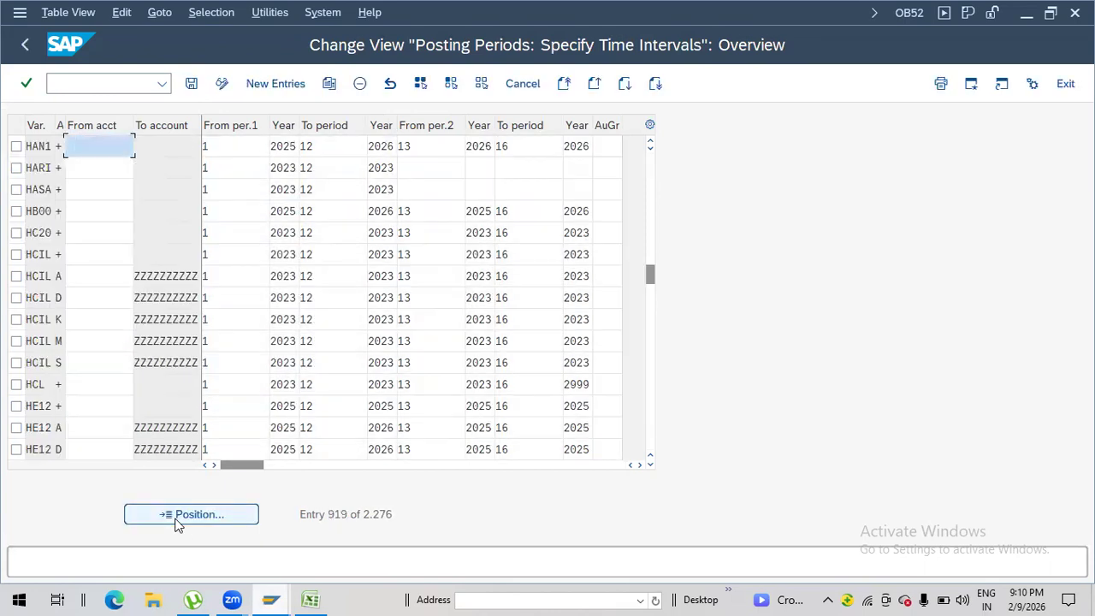
Step: Open transaction F-02 for a G/L account posting and set the document date to 09.02.2026
left_click(64, 83)
type("/NF-02")
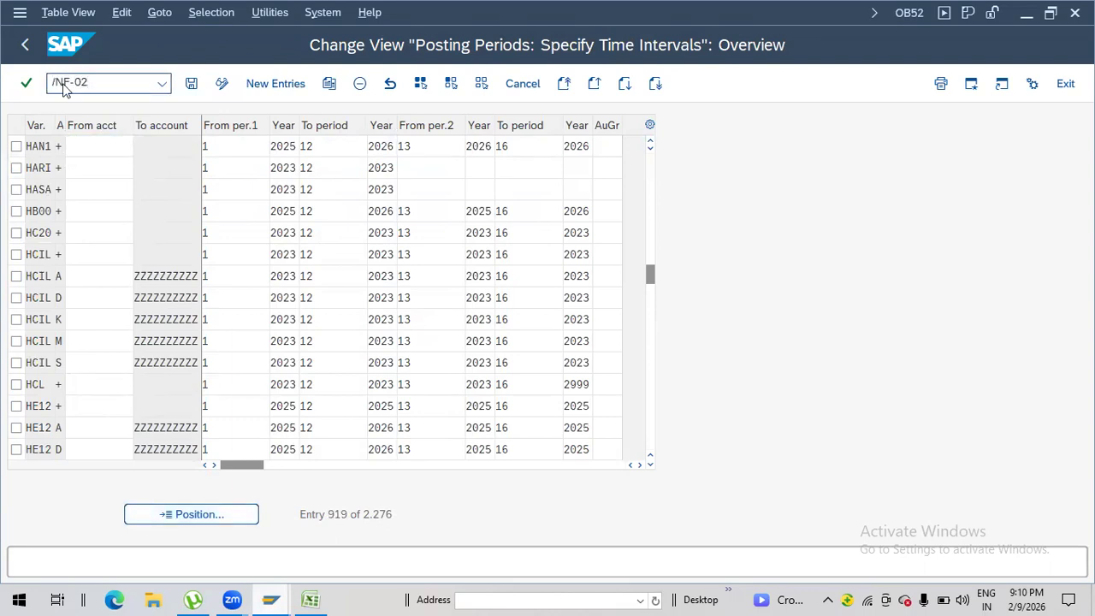
key("Return")
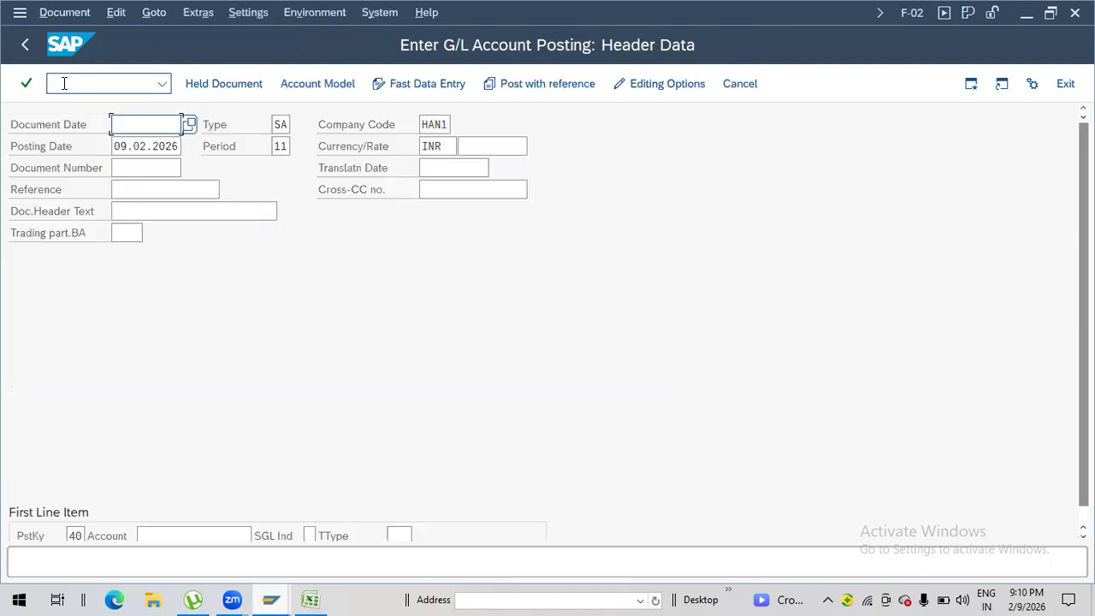
type("09.")
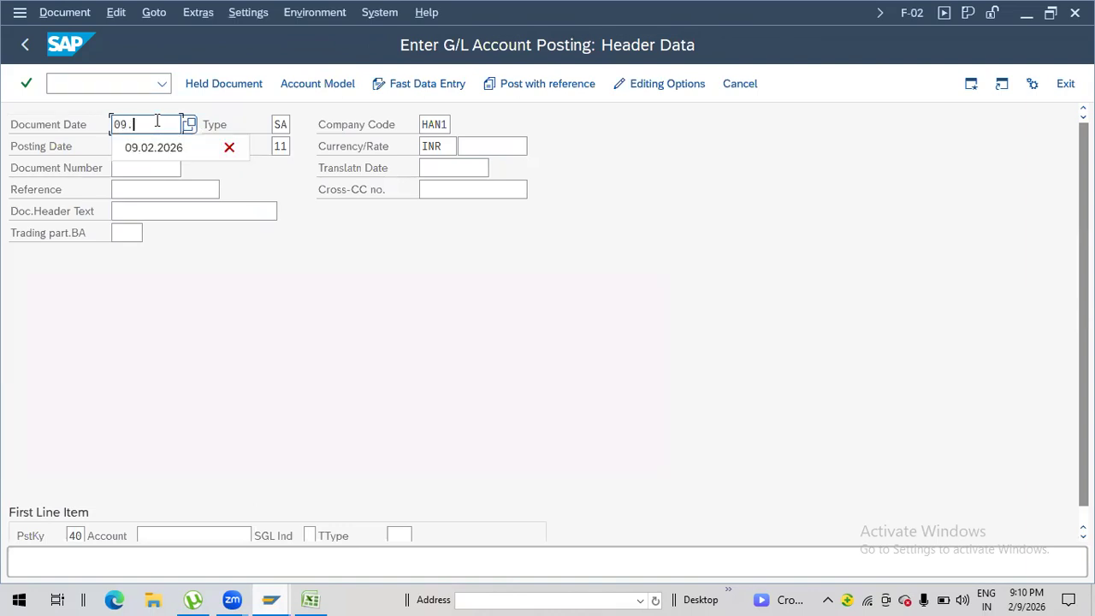
type("02.2026")
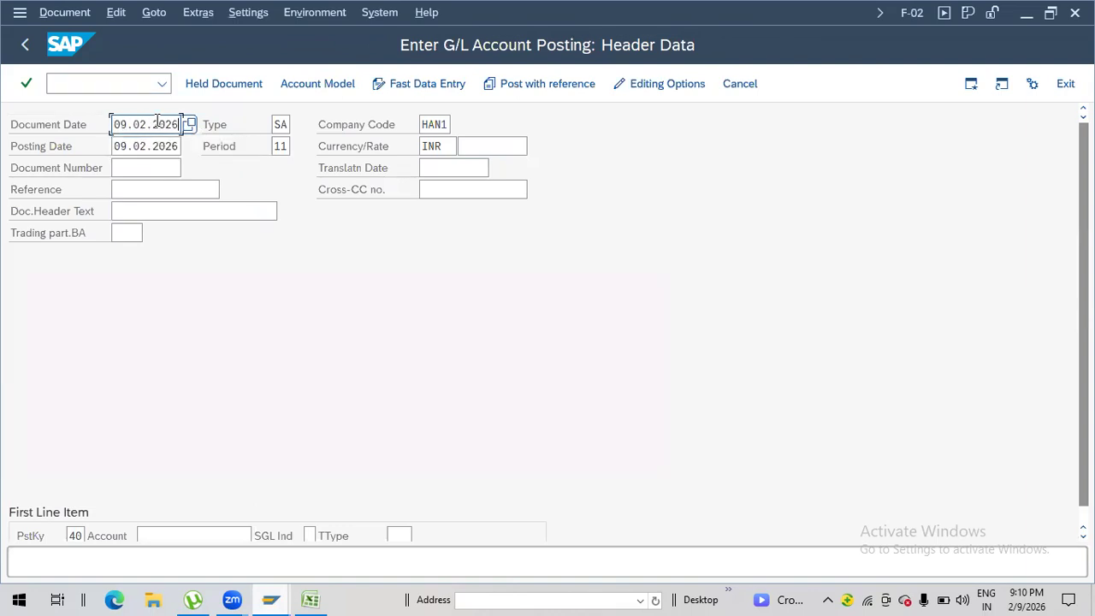
Step: Try G/L account 4001 and then 1000 as the account of the first line item
left_click(159, 535)
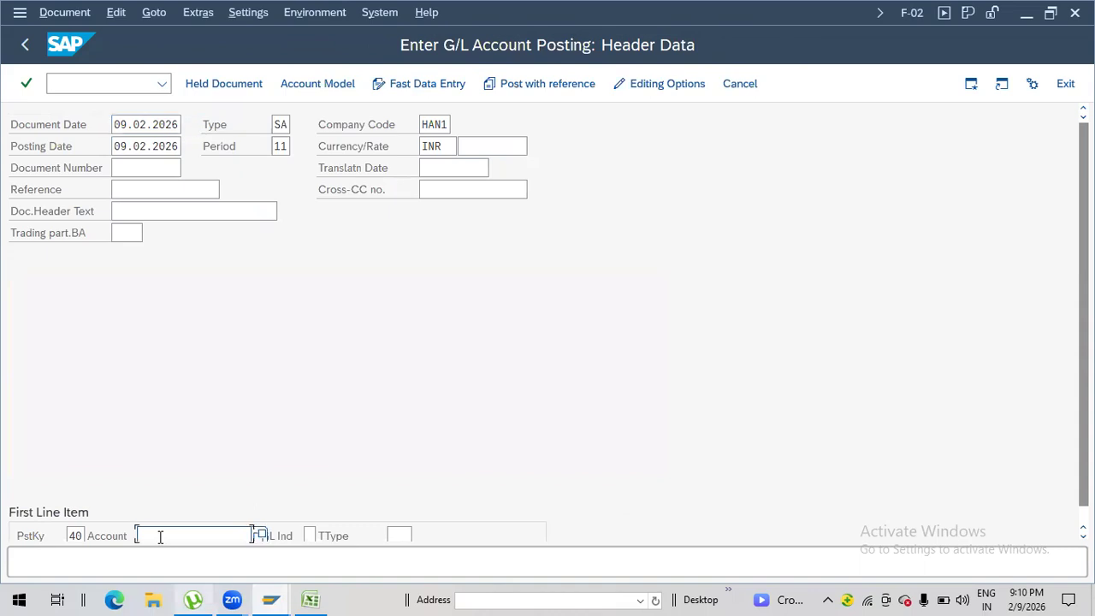
type("4001")
key("Return")
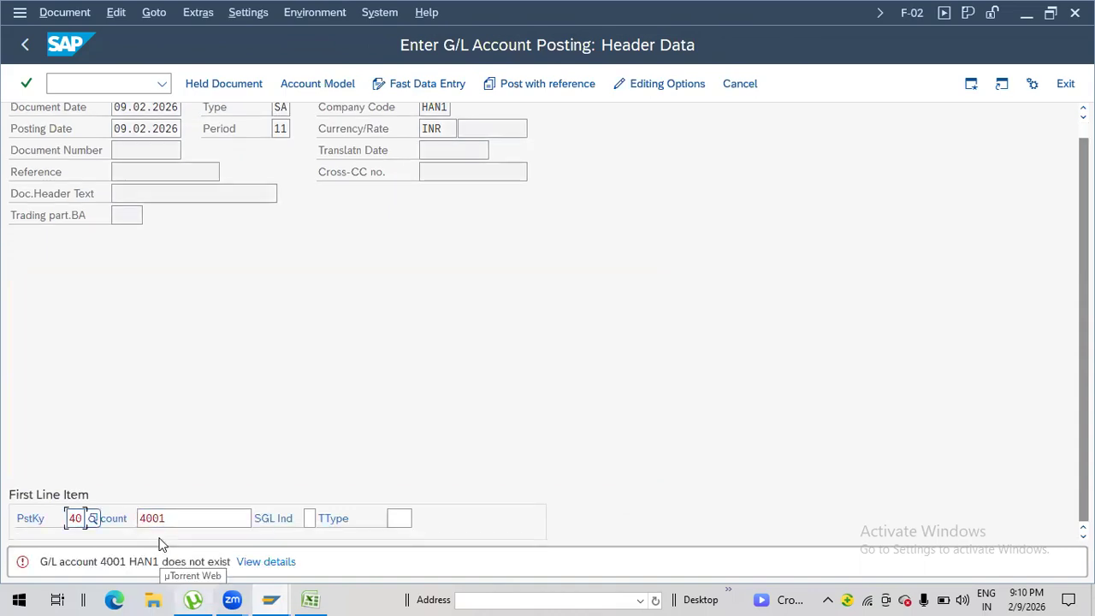
left_click(173, 518)
key("BackSpace")
key("BackSpace")
key("BackSpace")
key("BackSpace")
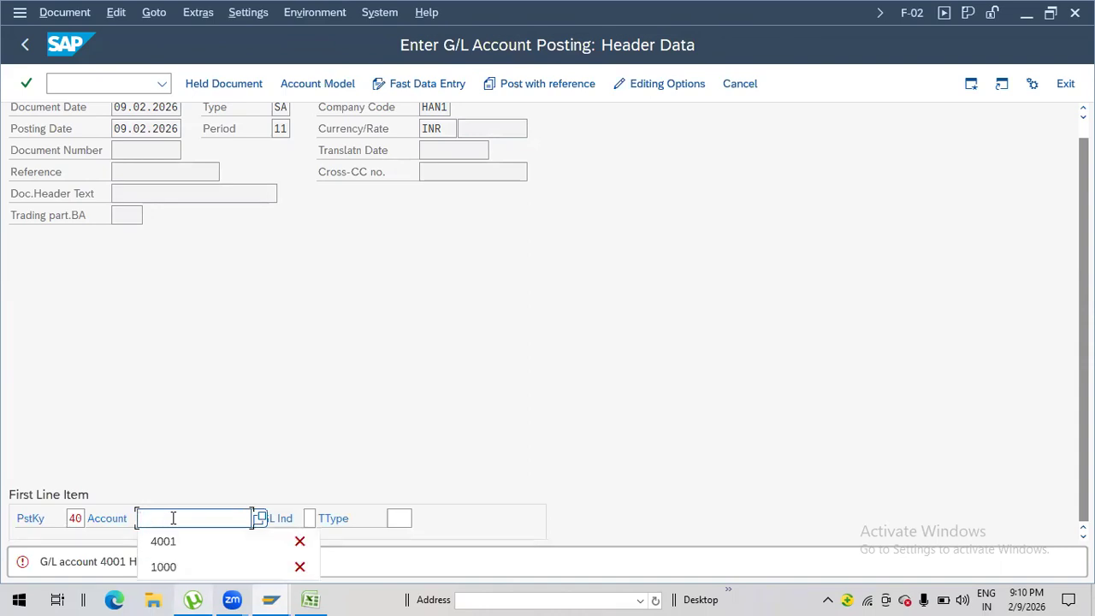
type("1000")
key("Return")
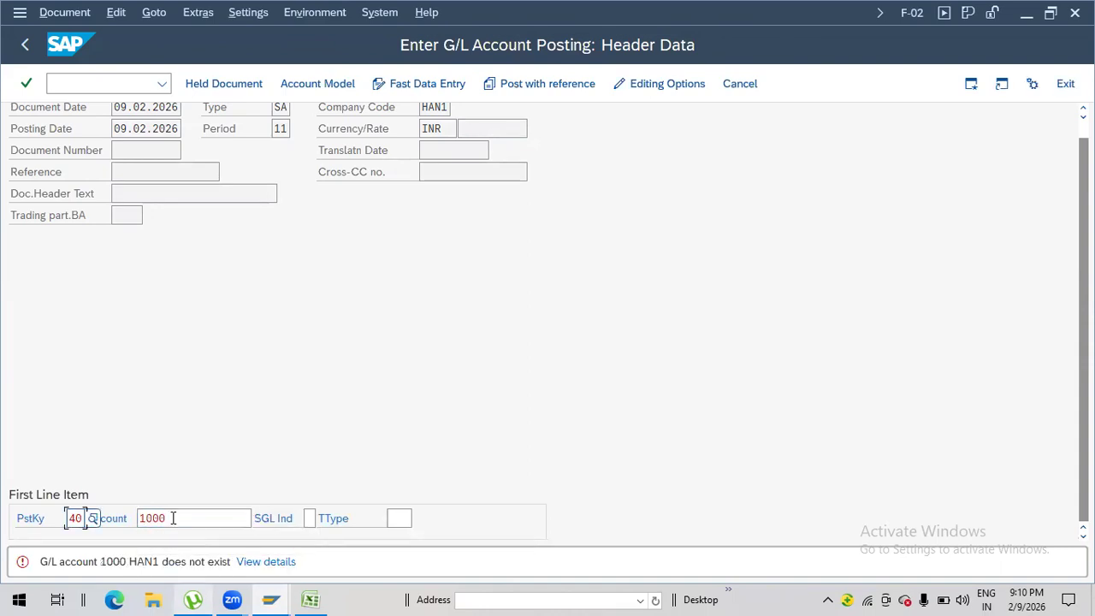
Step: Try G/L account 1001 and then 2001 as the account of the first line item
left_click(173, 517)
key("BackSpace")
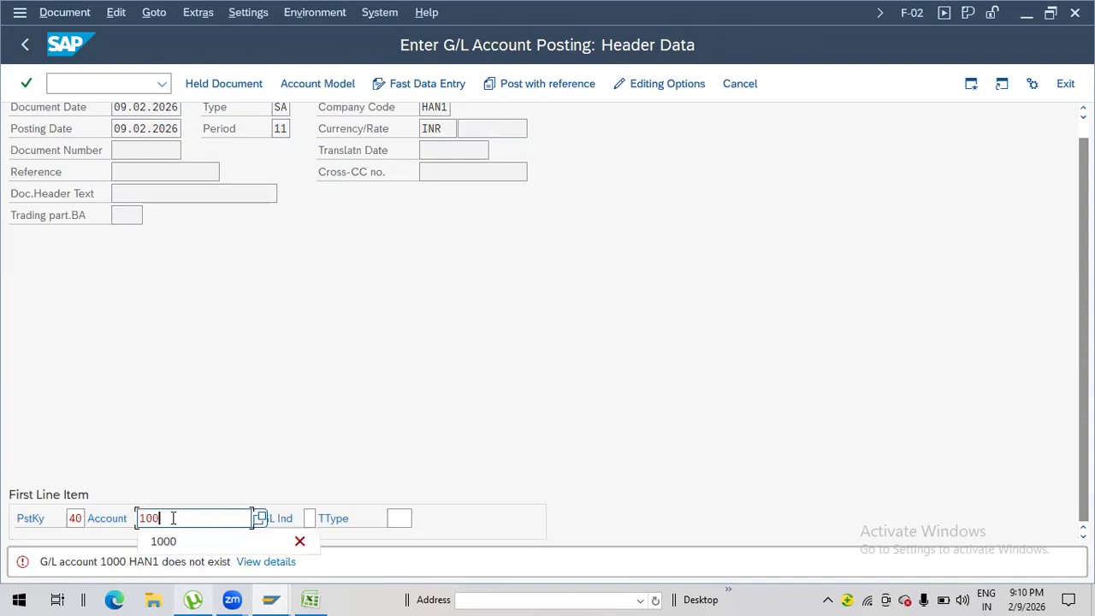
type("1")
key("Return")
left_click(173, 517)
key("BackSpace")
key("BackSpace")
key("BackSpace")
key("BackSpace")
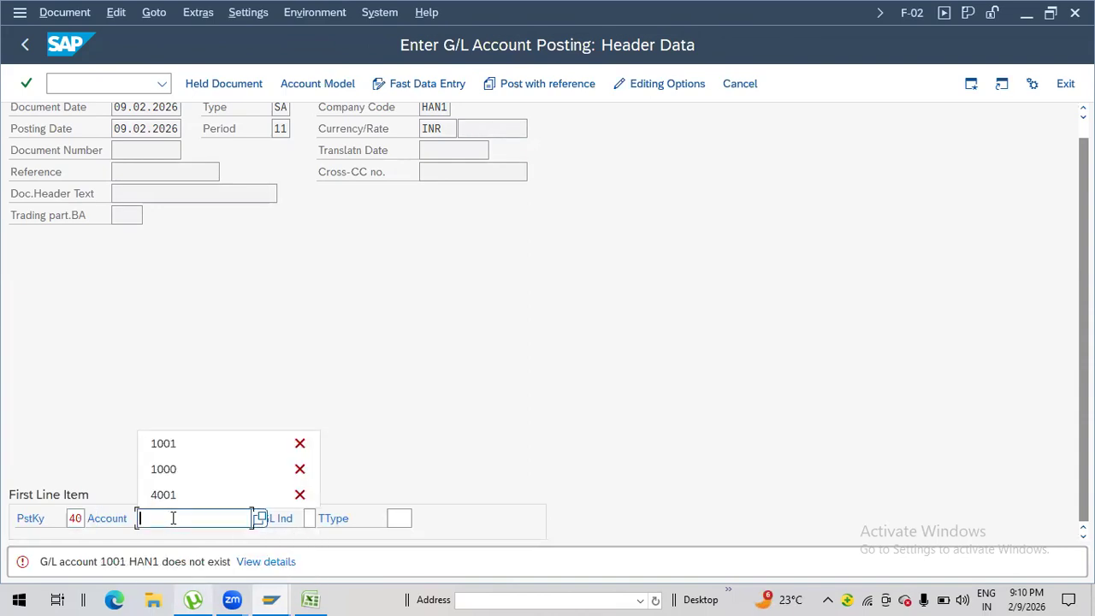
type("2001")
key("Return")
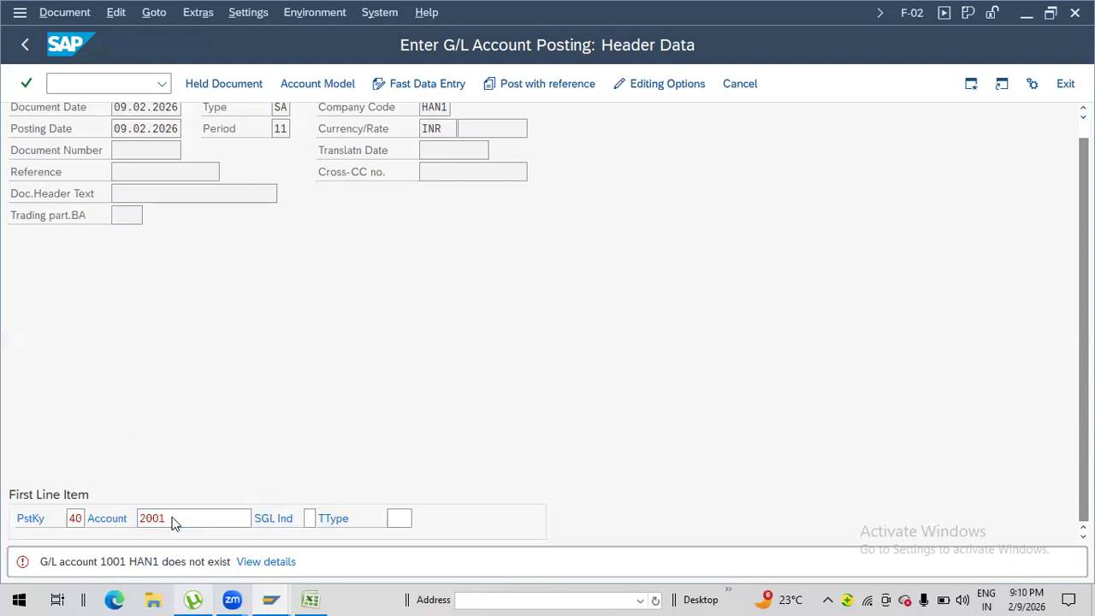
Step: Search all G/L accounts in chart of accounts HAN1, choose 100 CAPITAL ACC for the first line item and continue to its details
left_click(173, 517)
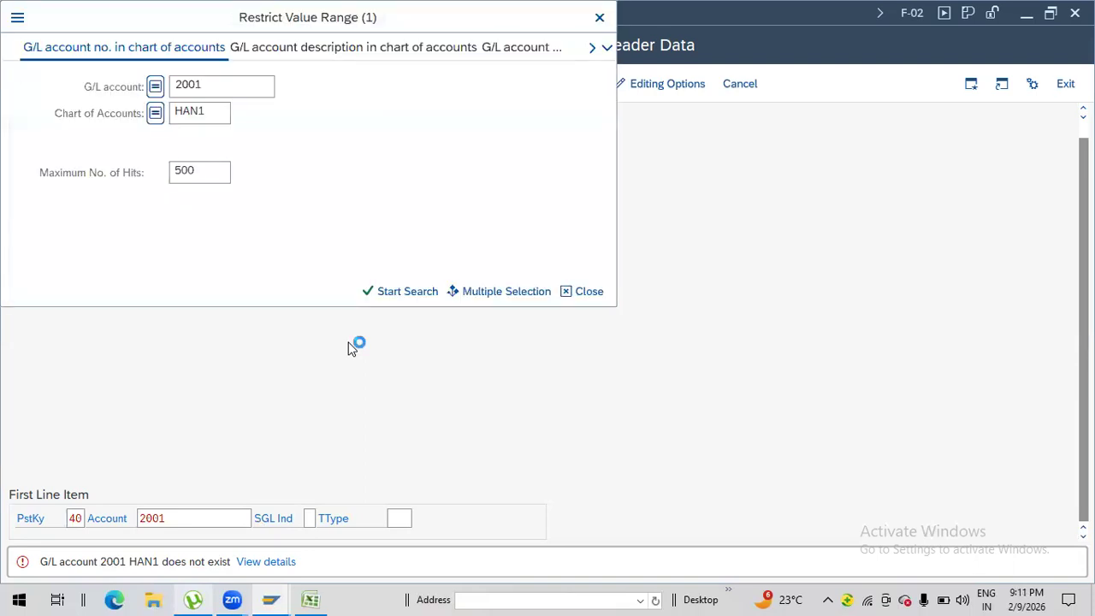
double_click(207, 83)
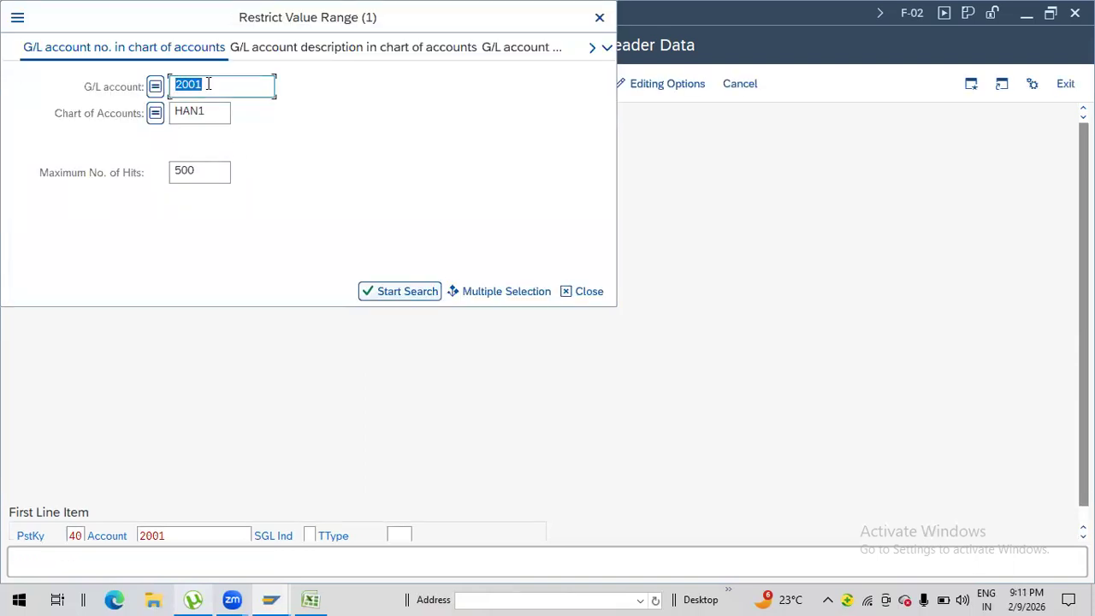
key("BackSpace")
key("Return")
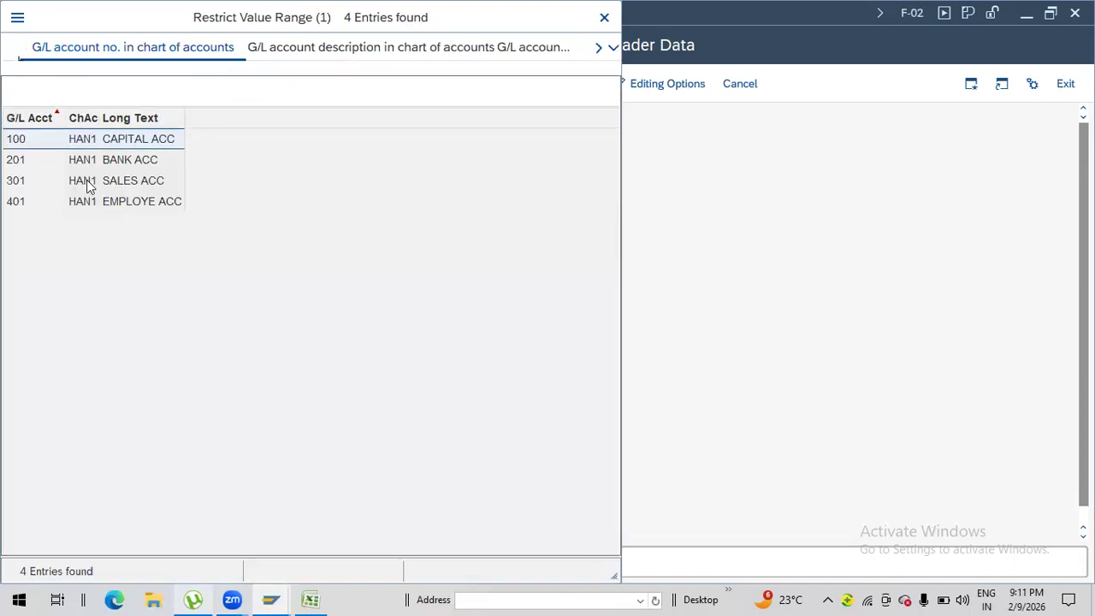
double_click(40, 138)
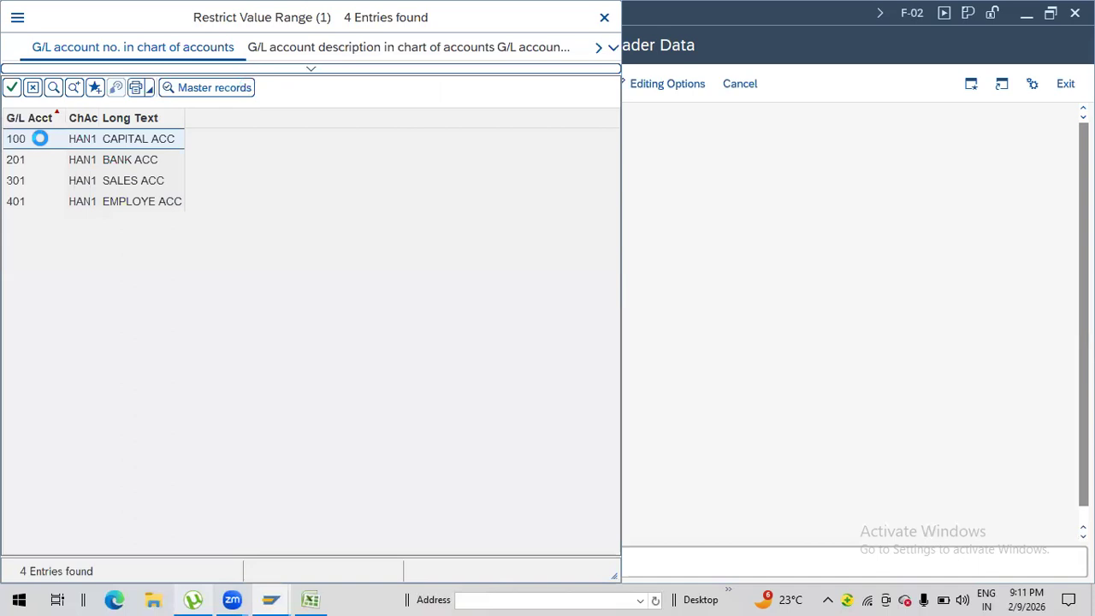
key("Return")
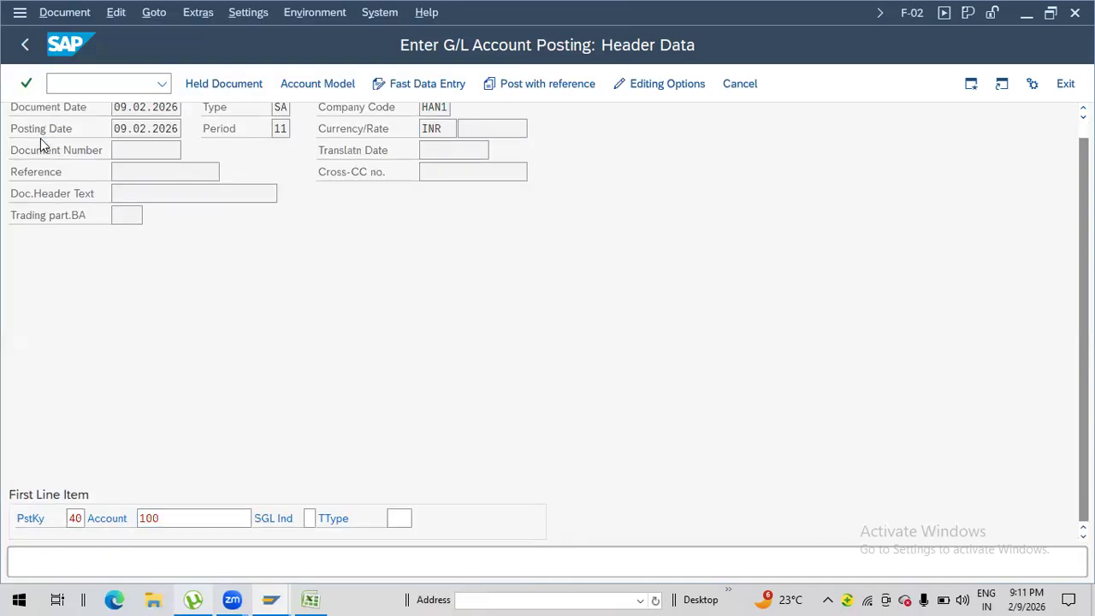
Step: Enter amount 100 and text TT for the debit item on the capital account
type("100")
left_click(171, 472)
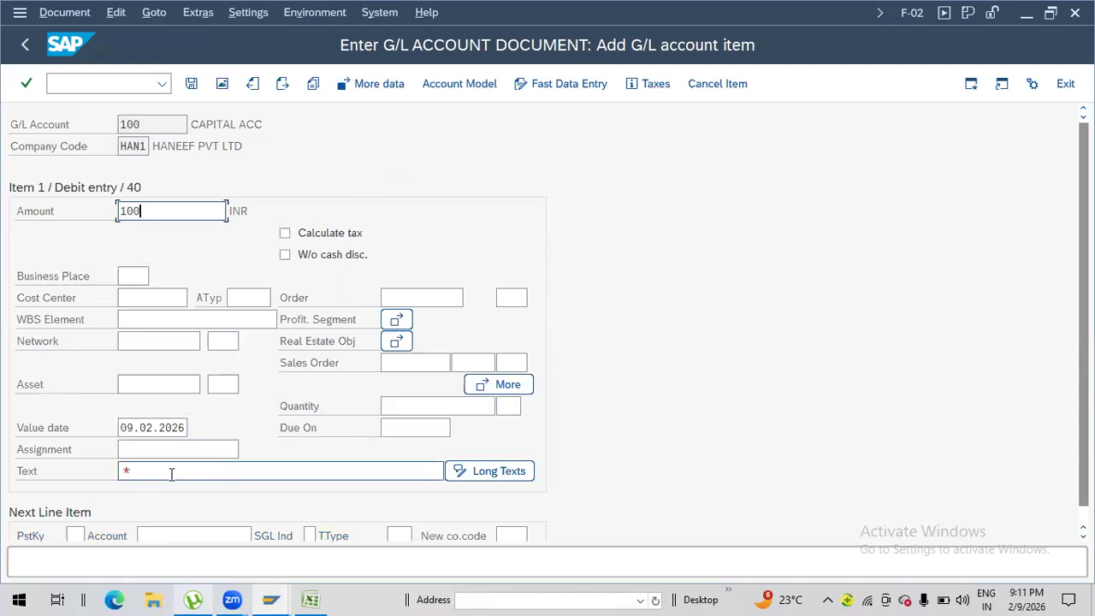
type("TT")
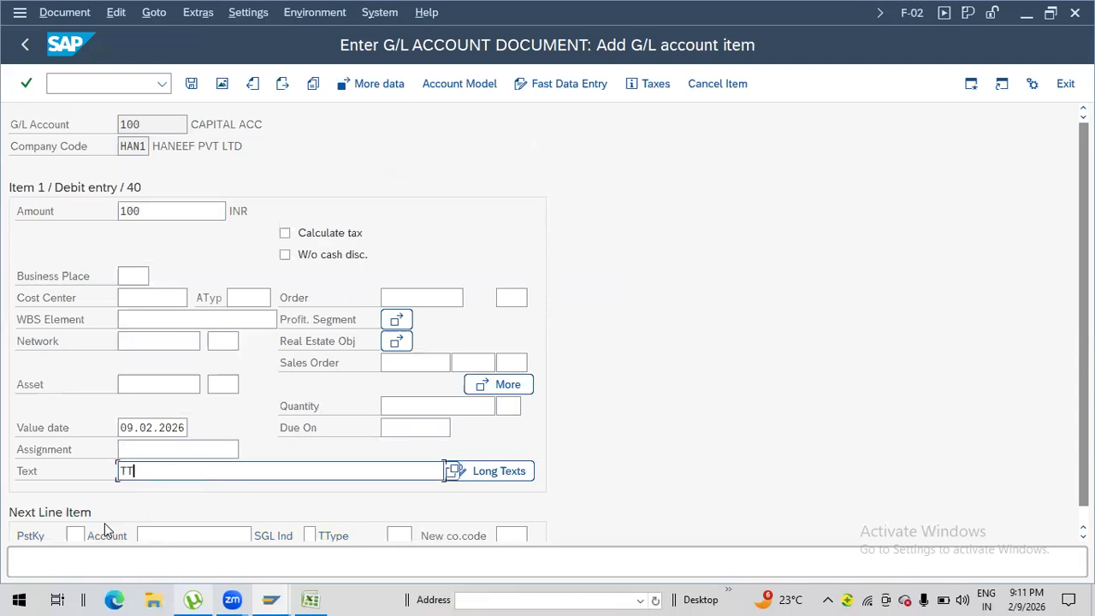
Step: Set posting key 50 for the next line item and try G/L account 2001 as its account
left_click(72, 534)
type("50")
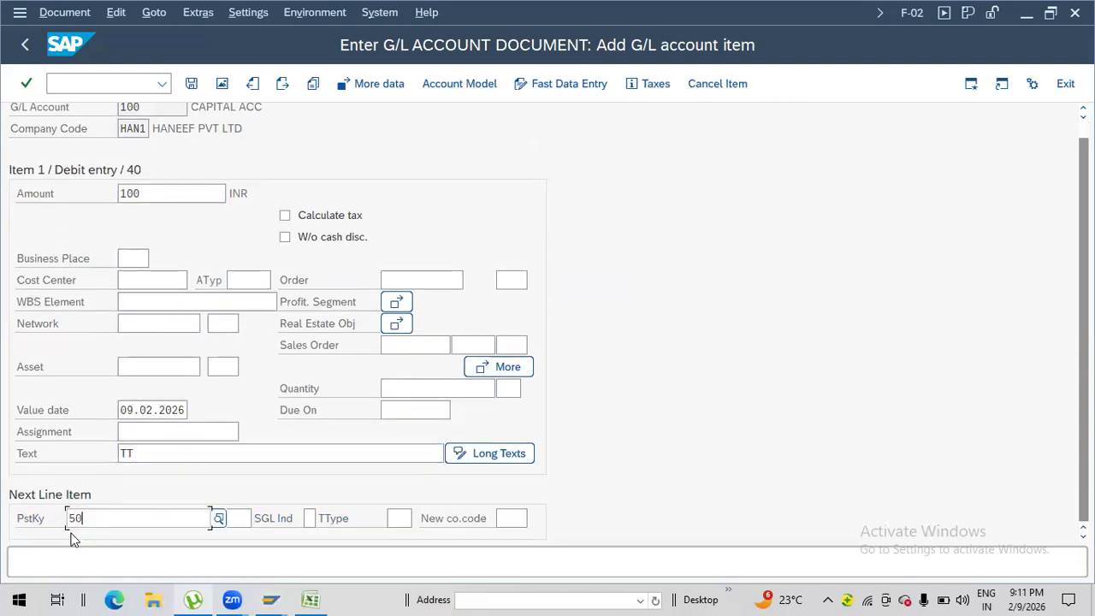
left_click(225, 503)
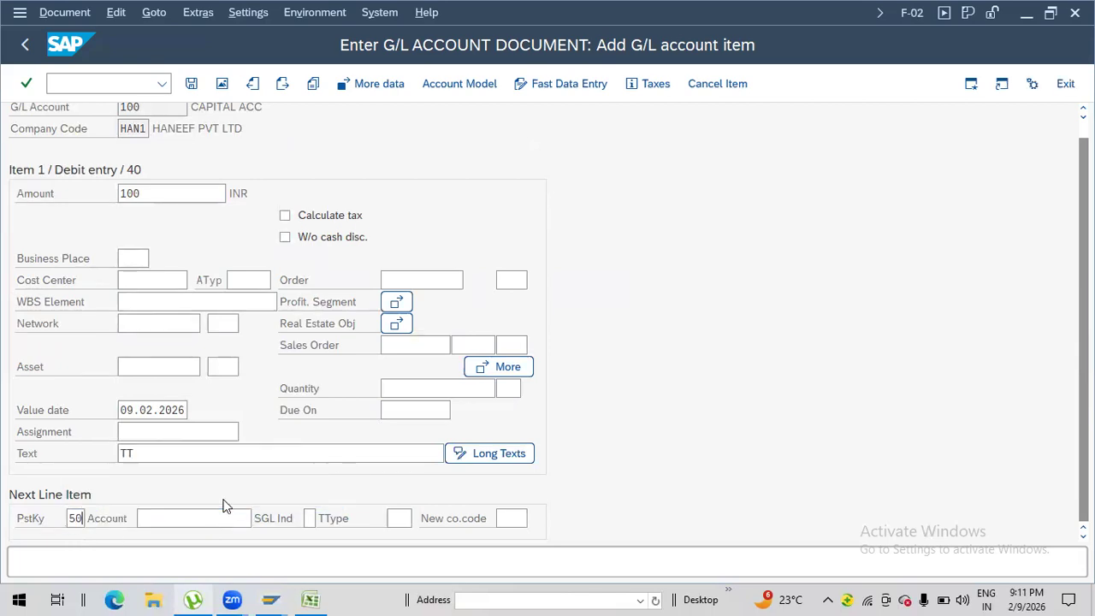
left_click(205, 518)
type("2001")
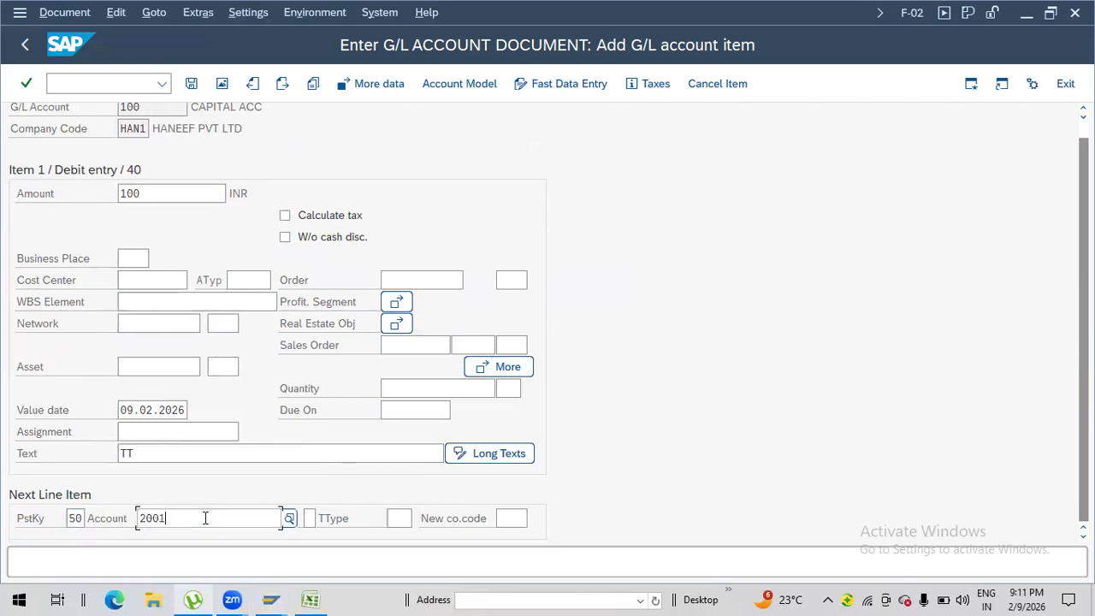
key("Return")
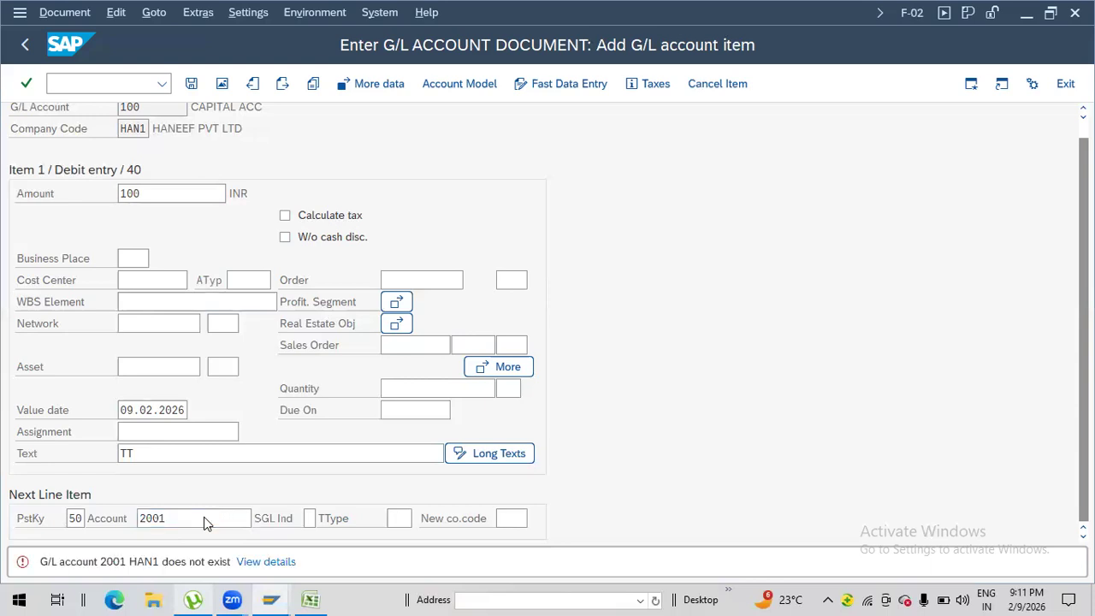
Step: Change the next line item's account to 201 and continue to the credit item's details
left_click(185, 518)
key("BackSpace")
key("BackSpace")
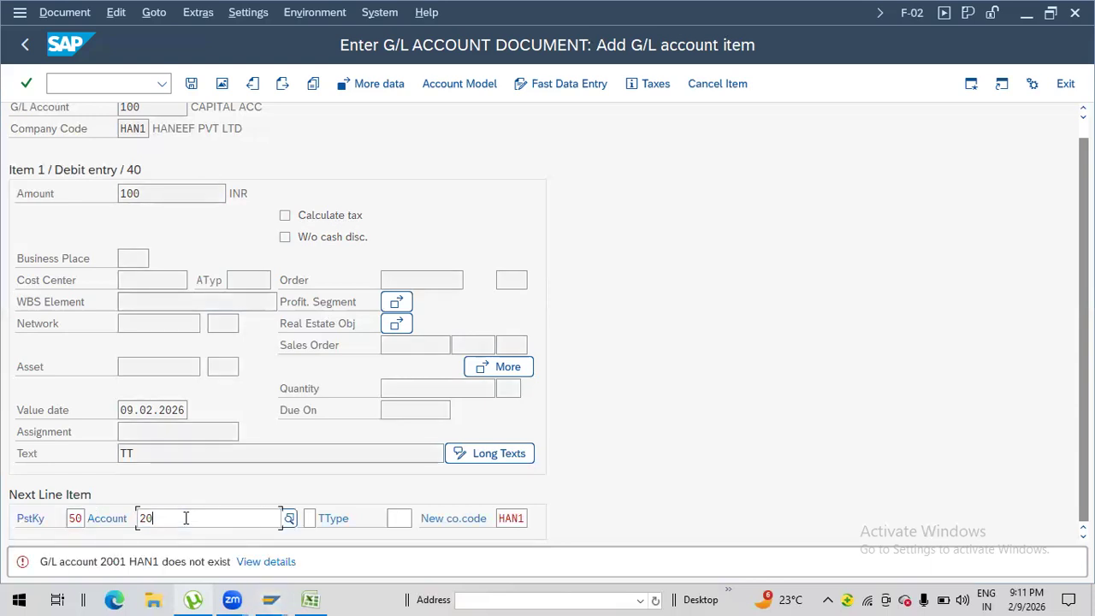
type("1")
key("Return")
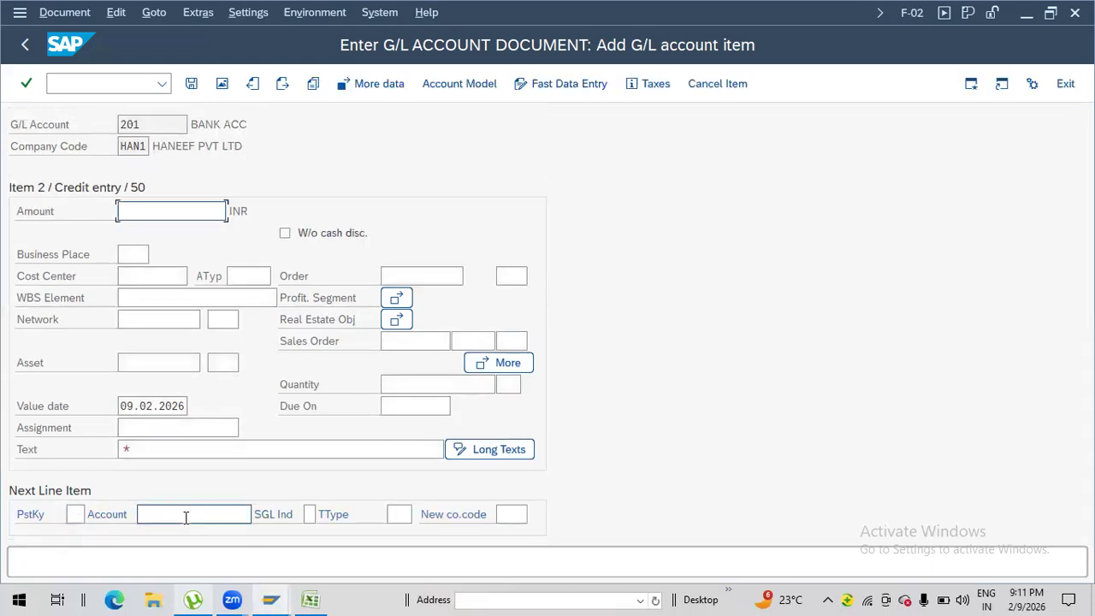
Step: Enter * as the amount and TT as the text of the credit item on the bank account
left_click(144, 449)
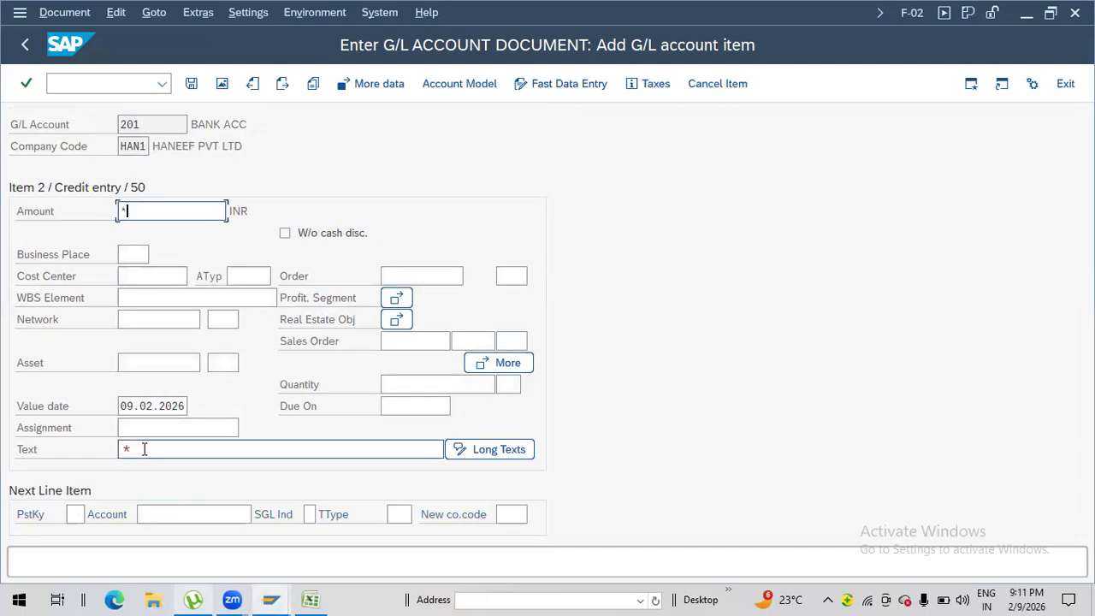
type("TT")
key("Return")
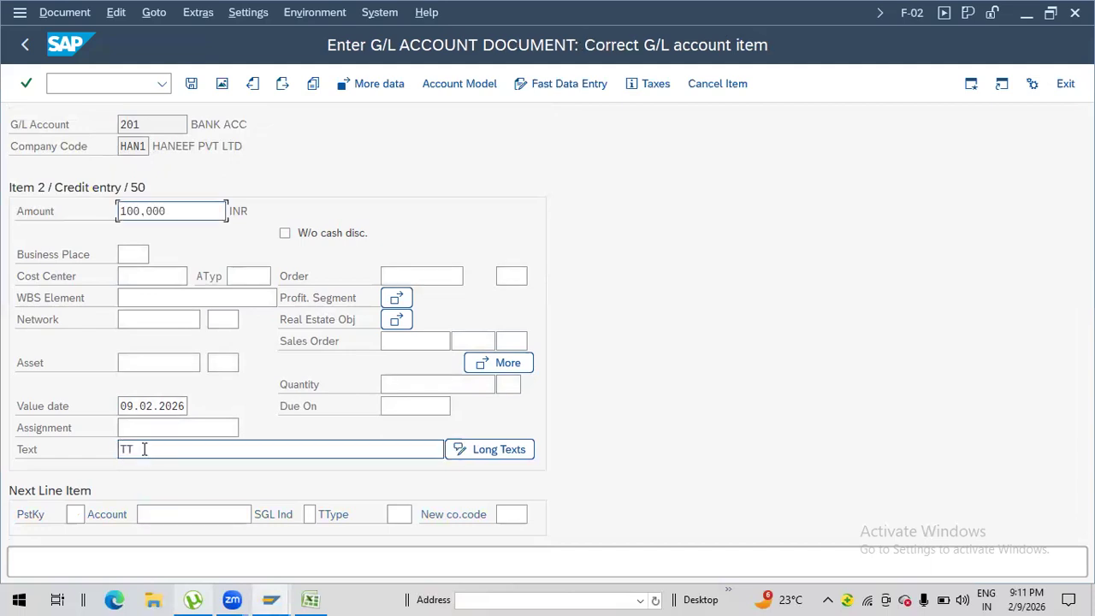
Step: Simulate the G/L document to display its overview and post it
left_click(64, 12)
left_click(101, 113)
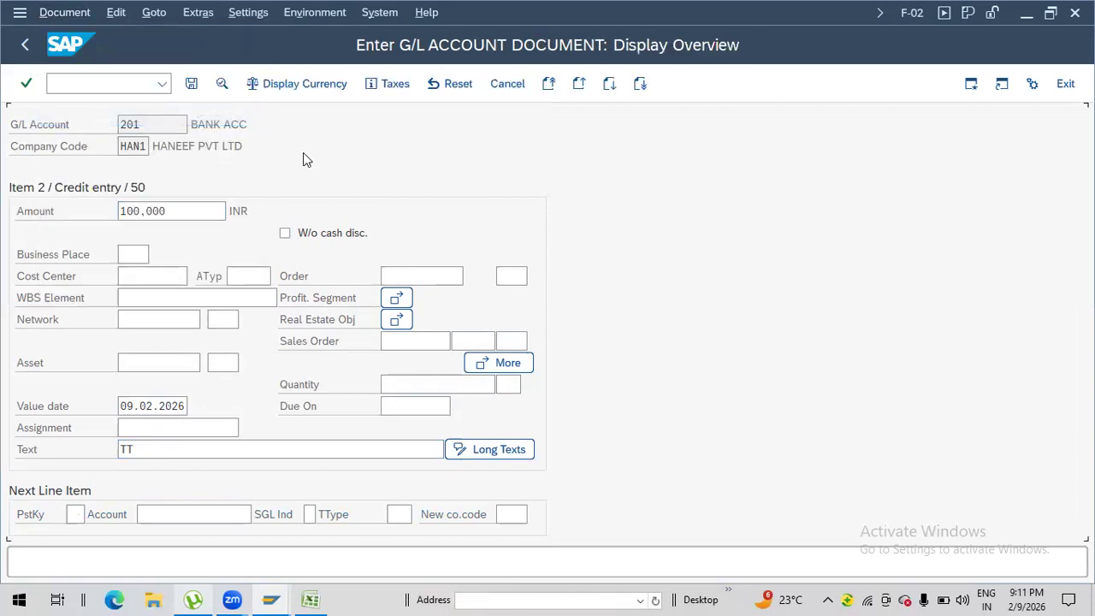
left_click(193, 84)
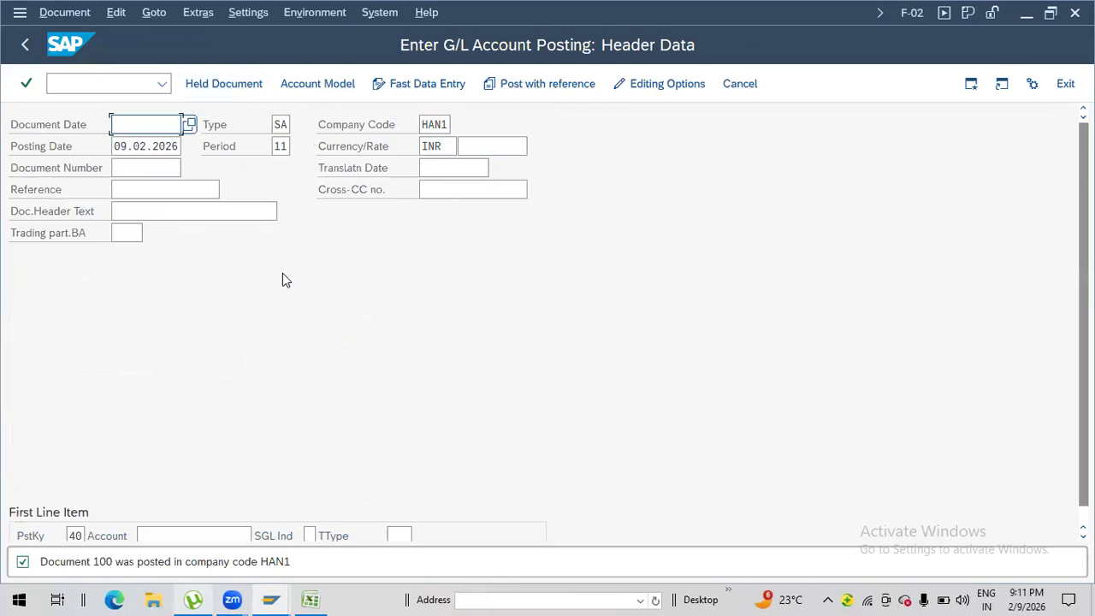
Step: Leave the G/L posting and open transaction F-43 for entering a vendor invoice
left_click(99, 85)
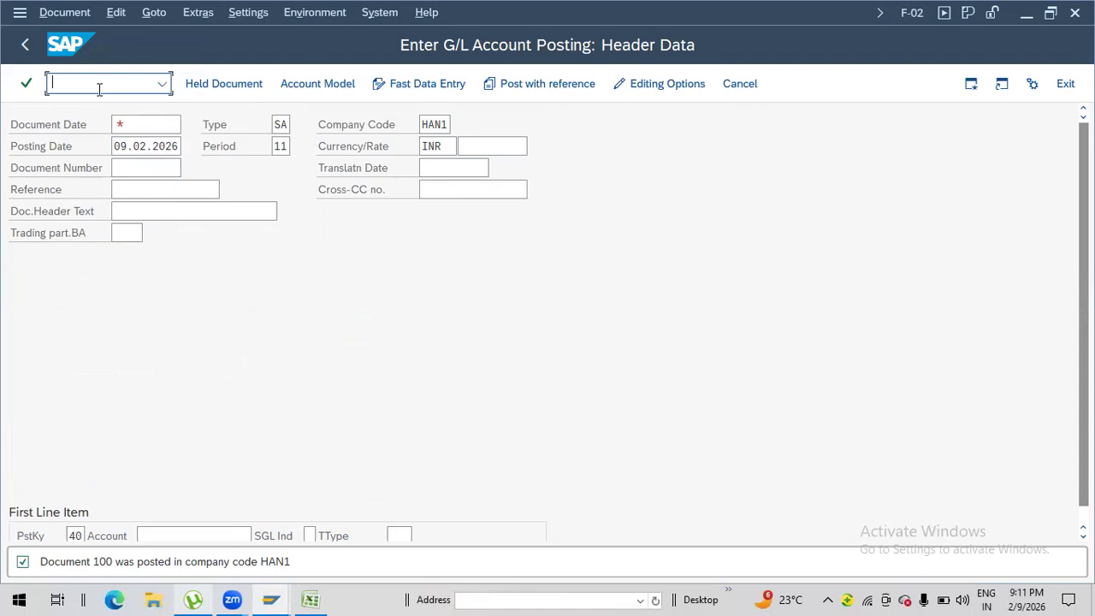
type("/n")
key("Return")
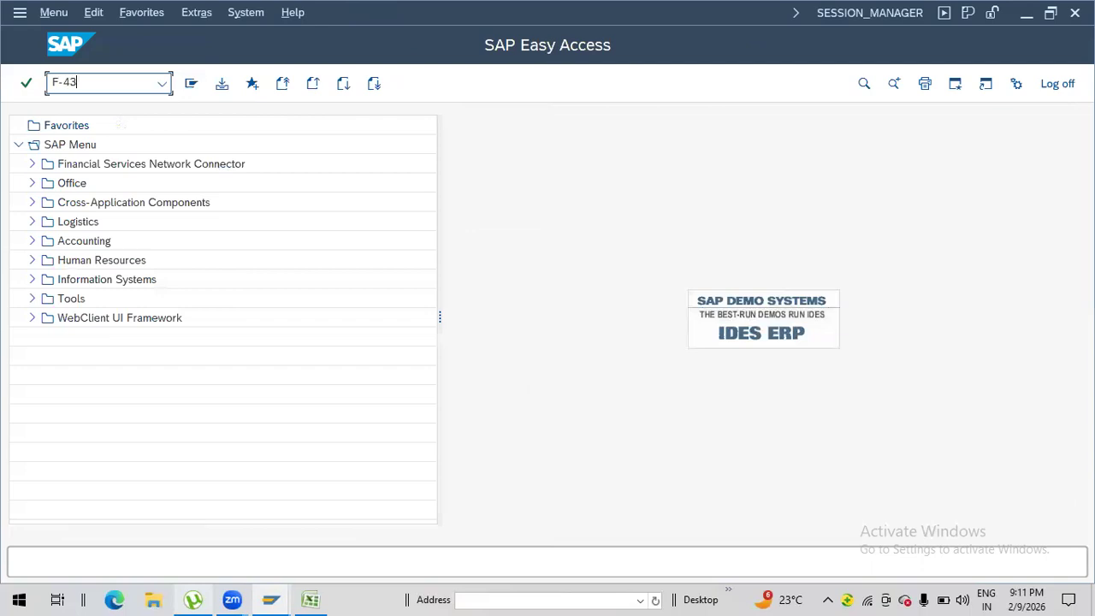
key("Return")
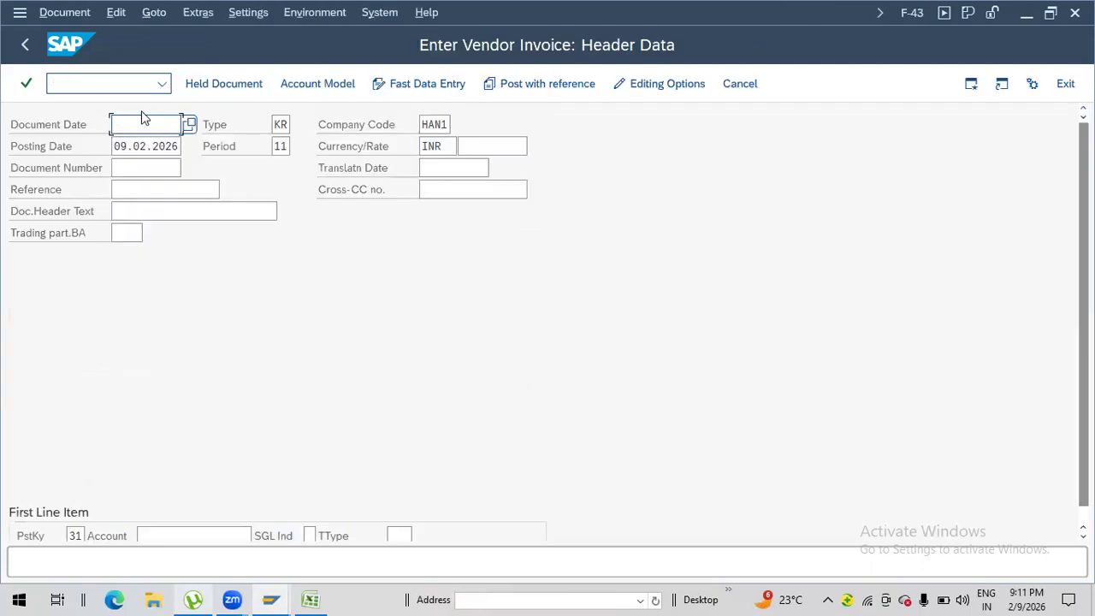
Step: Set the invoice header's document date to 09.02.2026 and its company code to MAH7
type("09.02.2026")
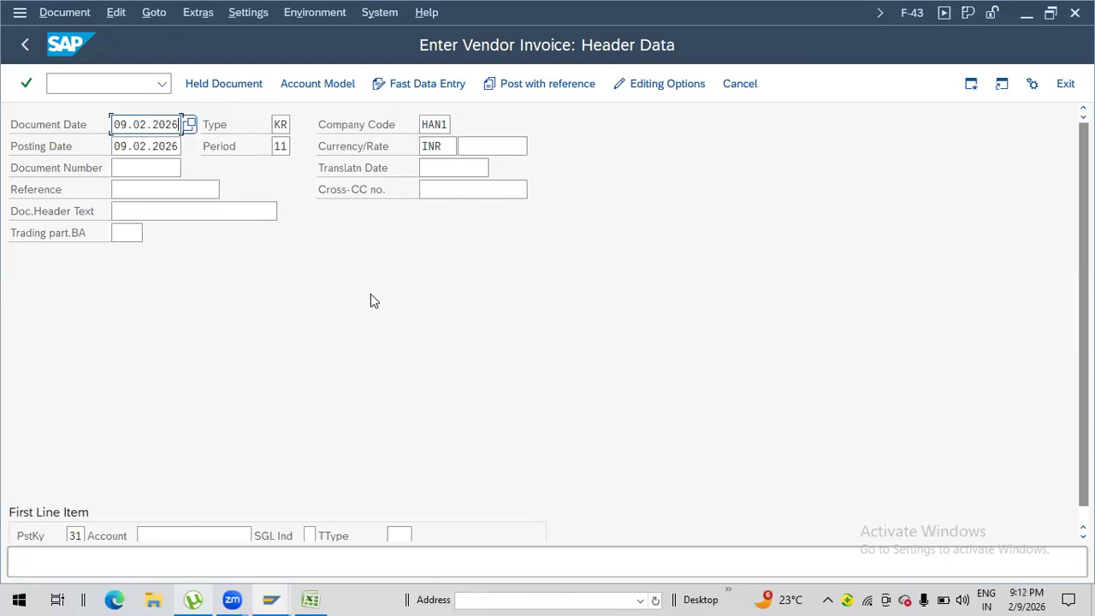
left_click(448, 124)
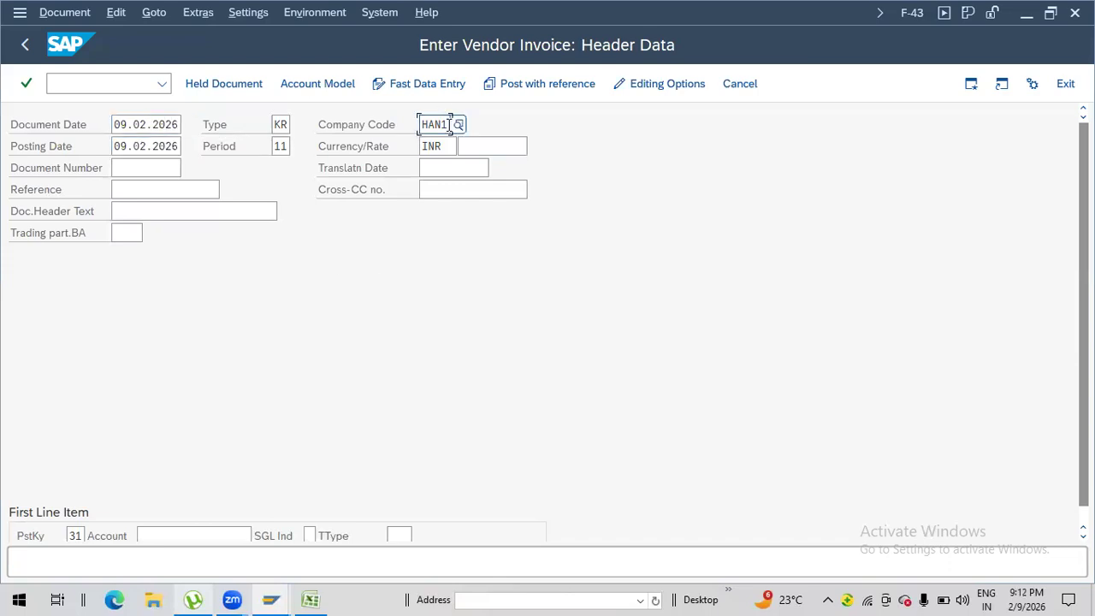
key("BackSpace")
key("BackSpace")
key("BackSpace")
key("BackSpace")
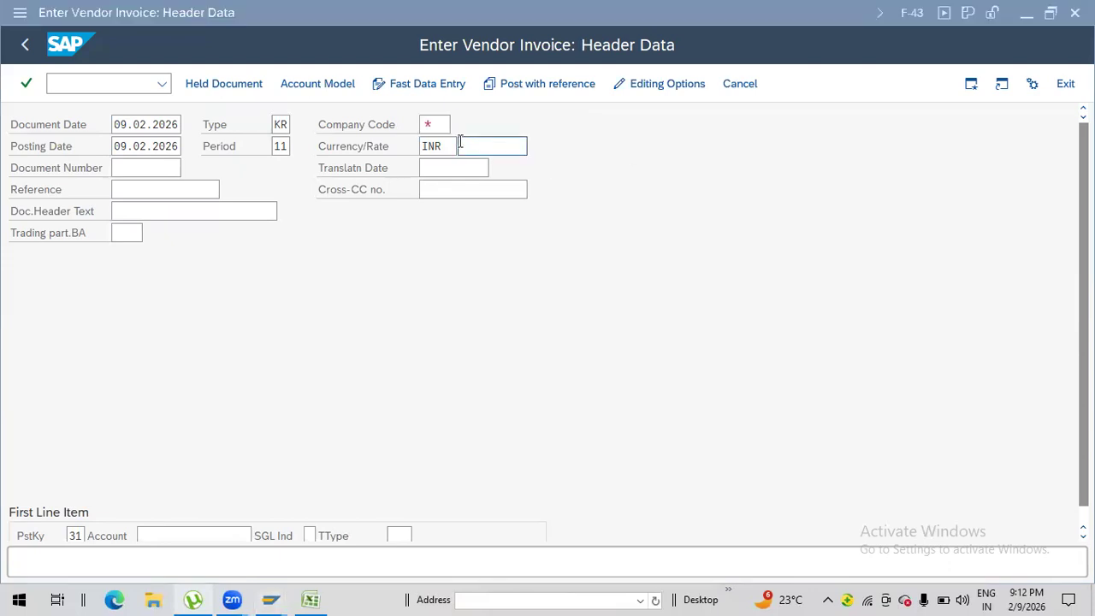
type("MAH")
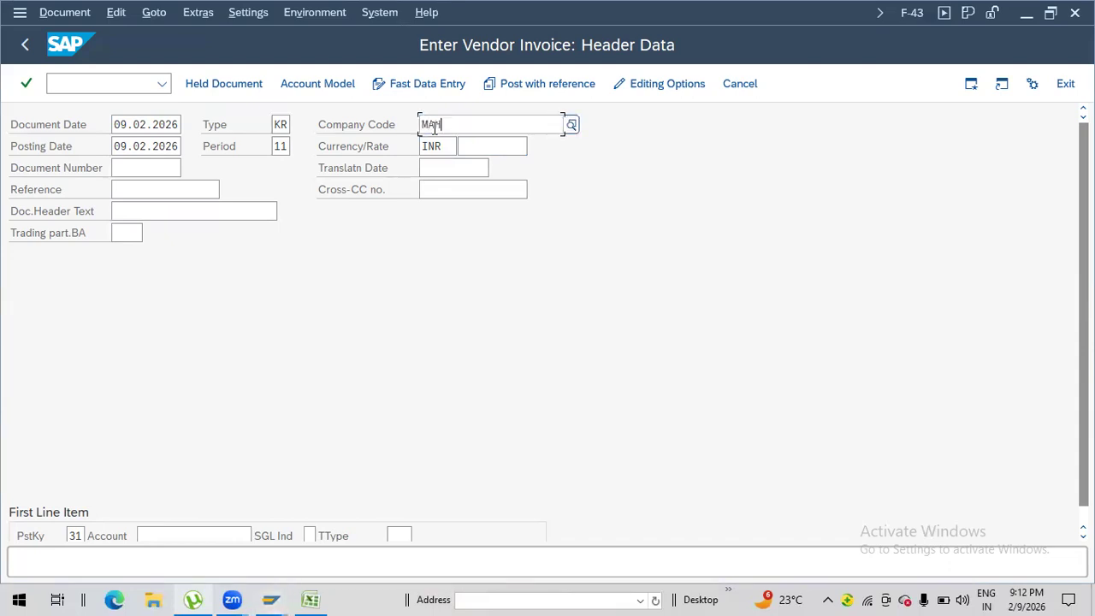
type("7")
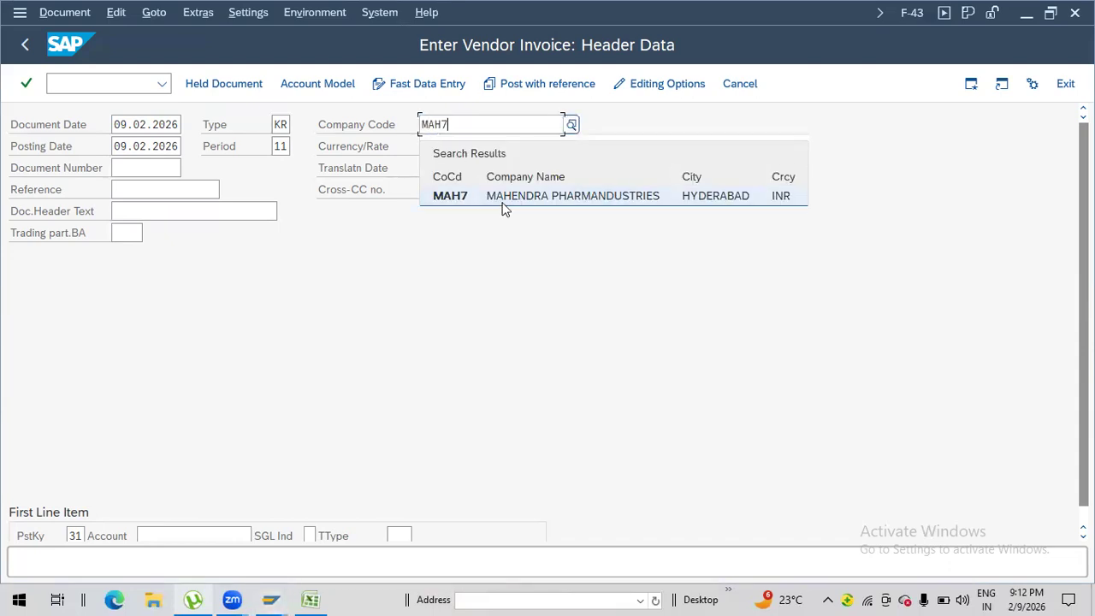
left_click(499, 202)
Step: Search company code MAH7 for a vendor for the invoice's first line item and close the search
left_click(194, 536)
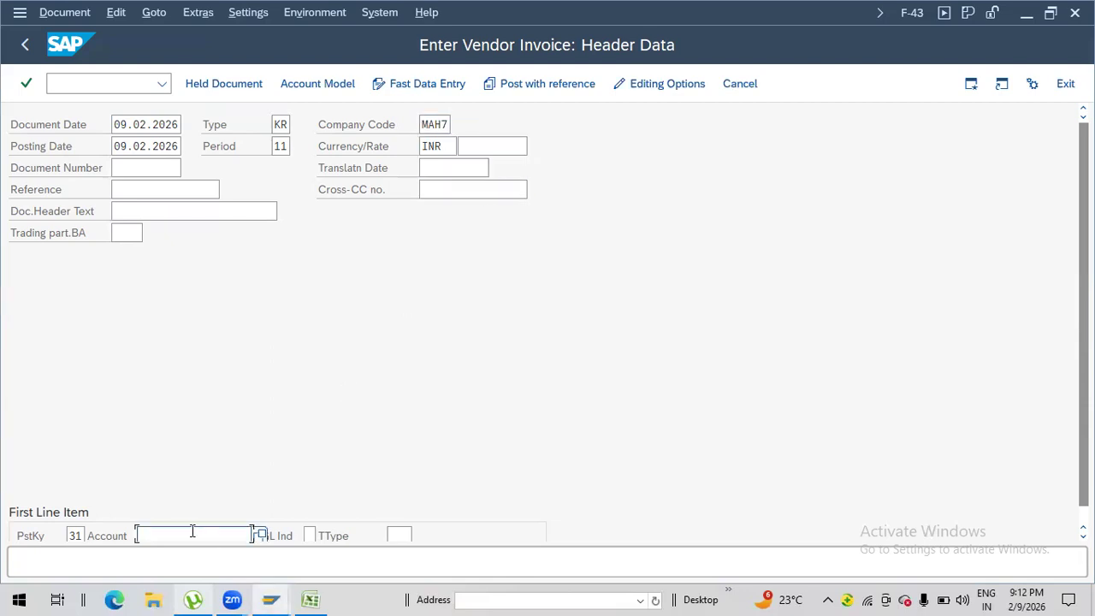
left_click(266, 535)
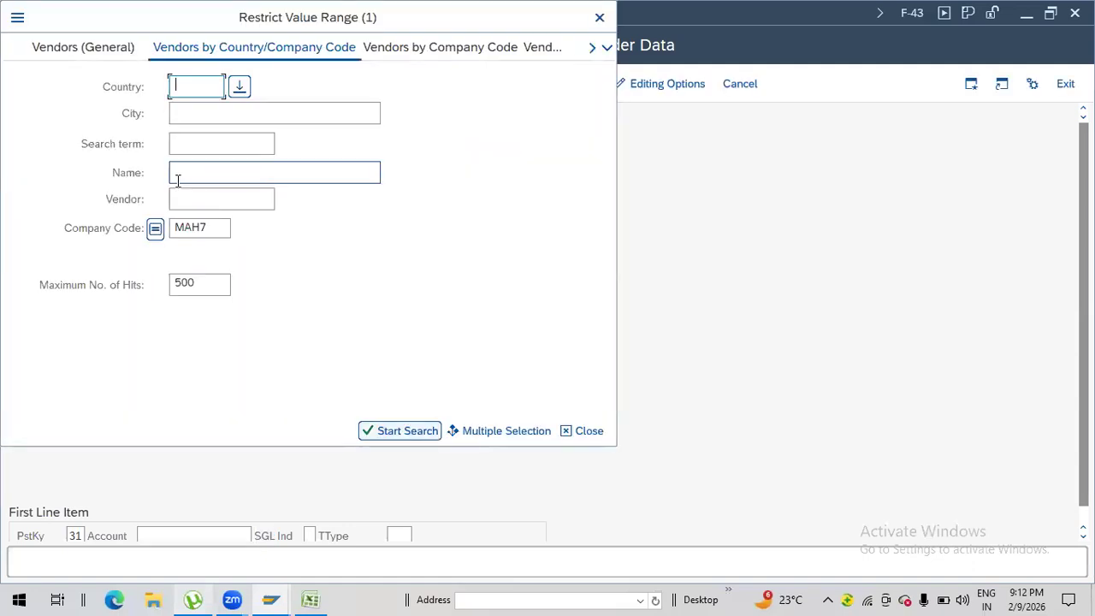
left_click(189, 197)
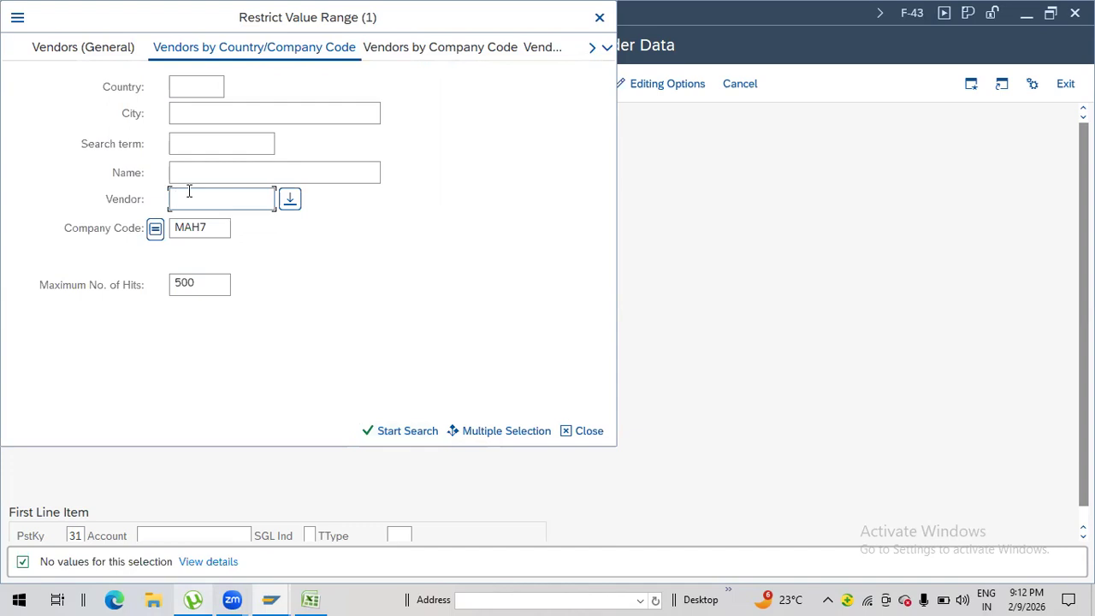
key("Return")
left_click(218, 222)
left_click_drag(205, 227, 152, 229)
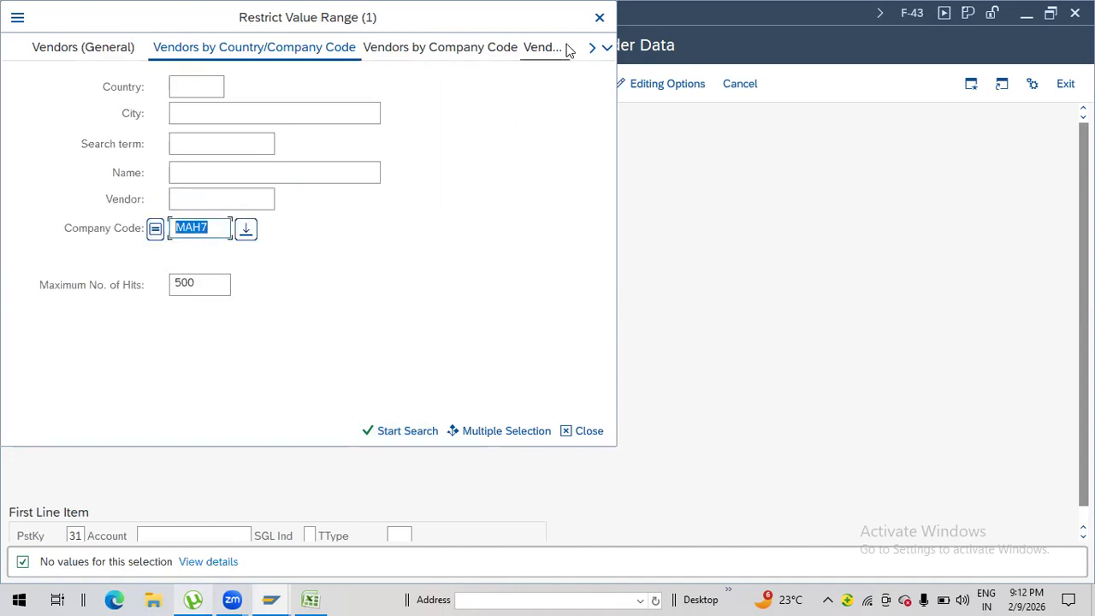
left_click(216, 196)
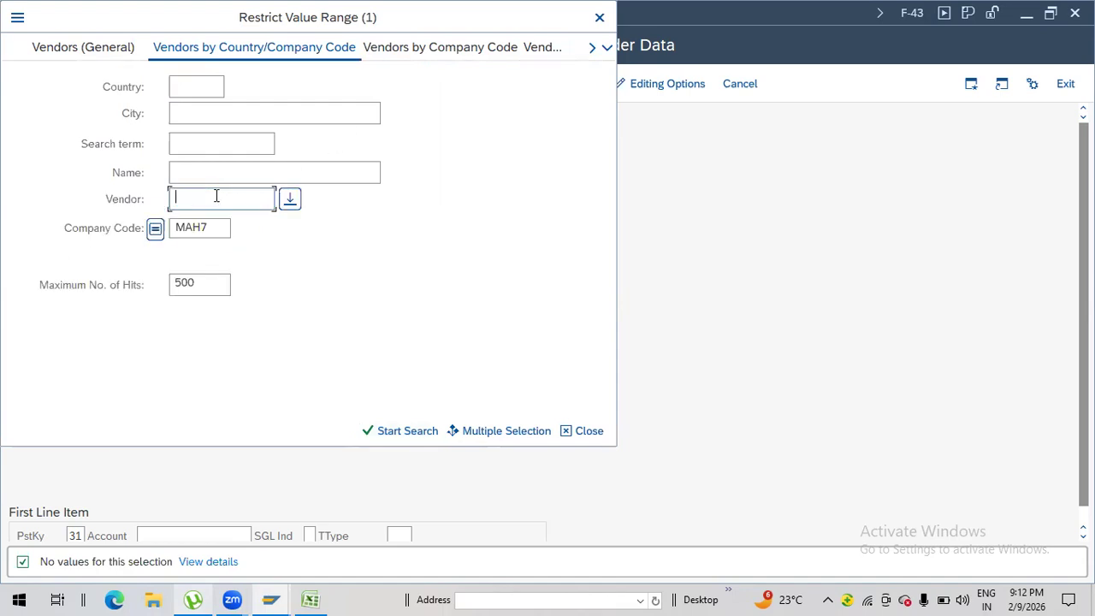
left_click(600, 16)
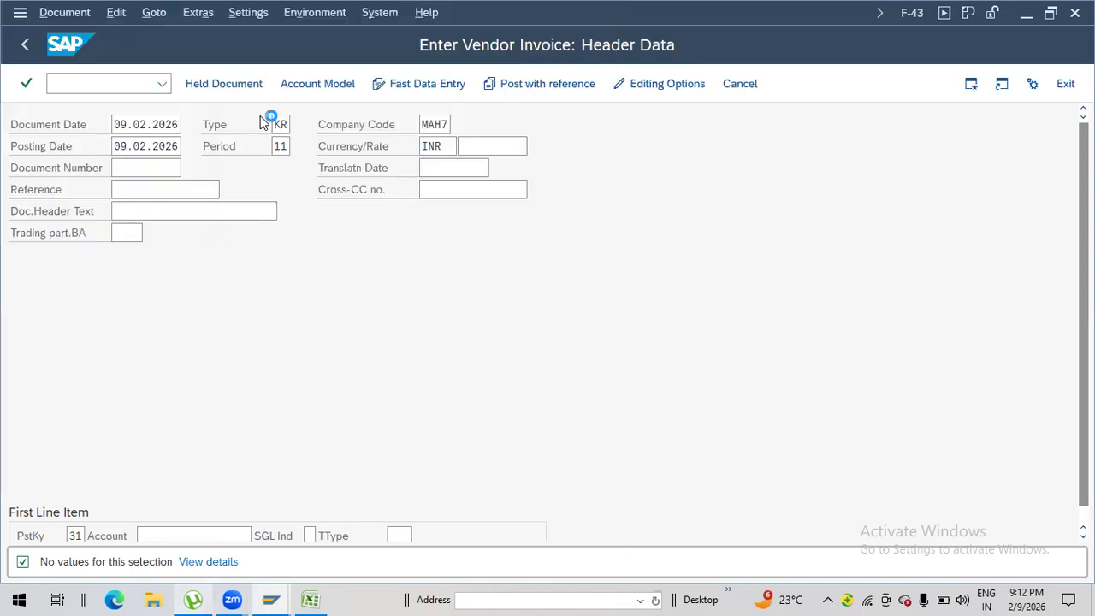
Step: Leave the vendor invoice and open transaction XK02 for changing a vendor
left_click(98, 86)
type("/NXK02")
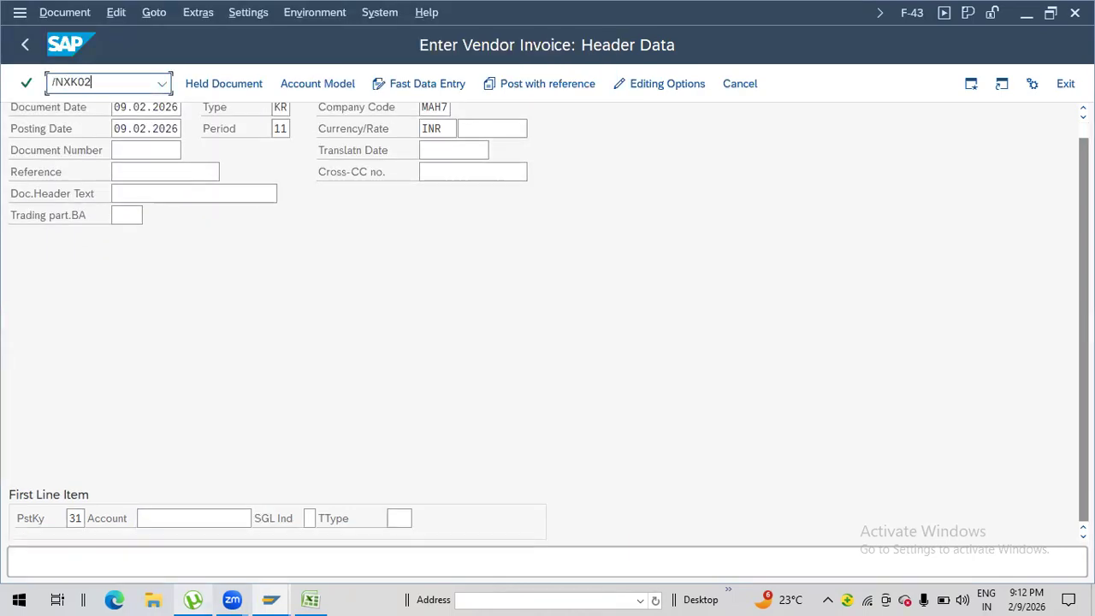
key("Return")
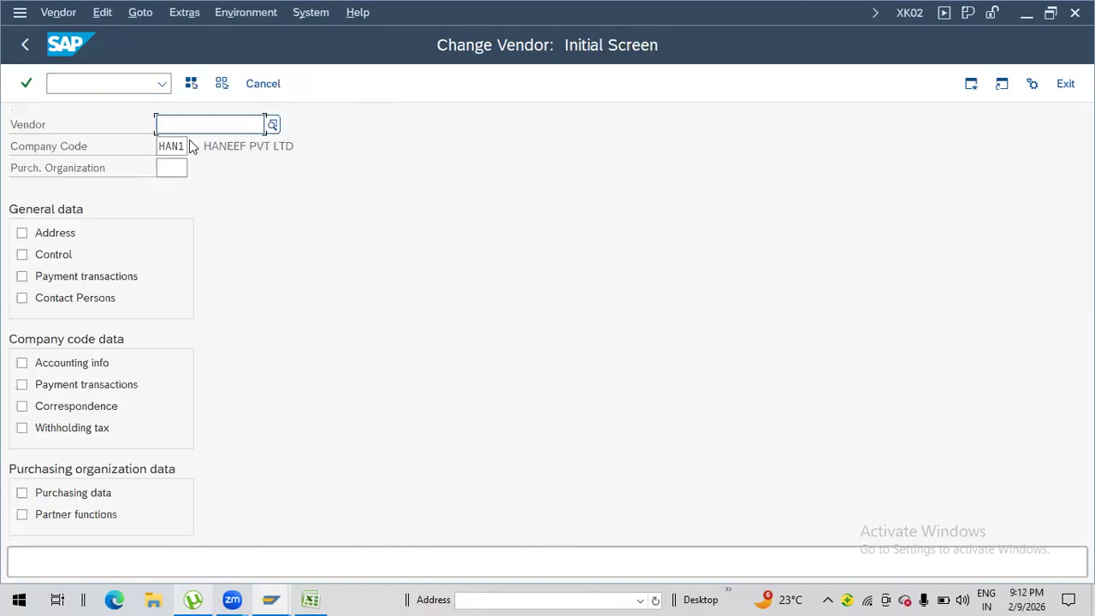
Step: Set the company code to MAH7 on the vendor change's initial screen
left_click(186, 146)
key("BackSpace")
key("BackSpace")
key("BackSpace")
key("BackSpace")
type("MAH")
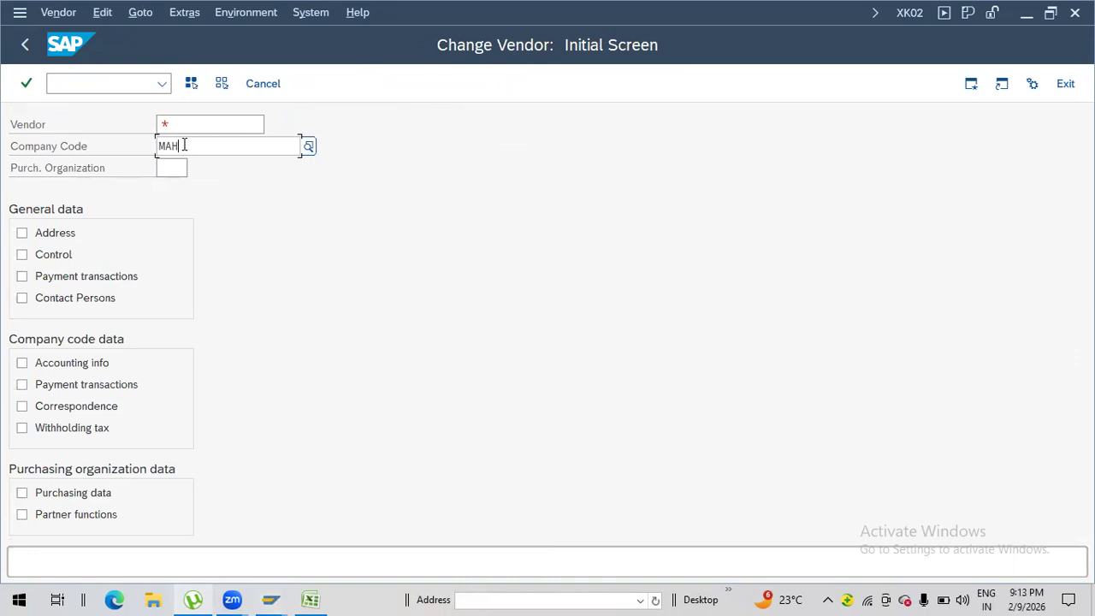
type("7")
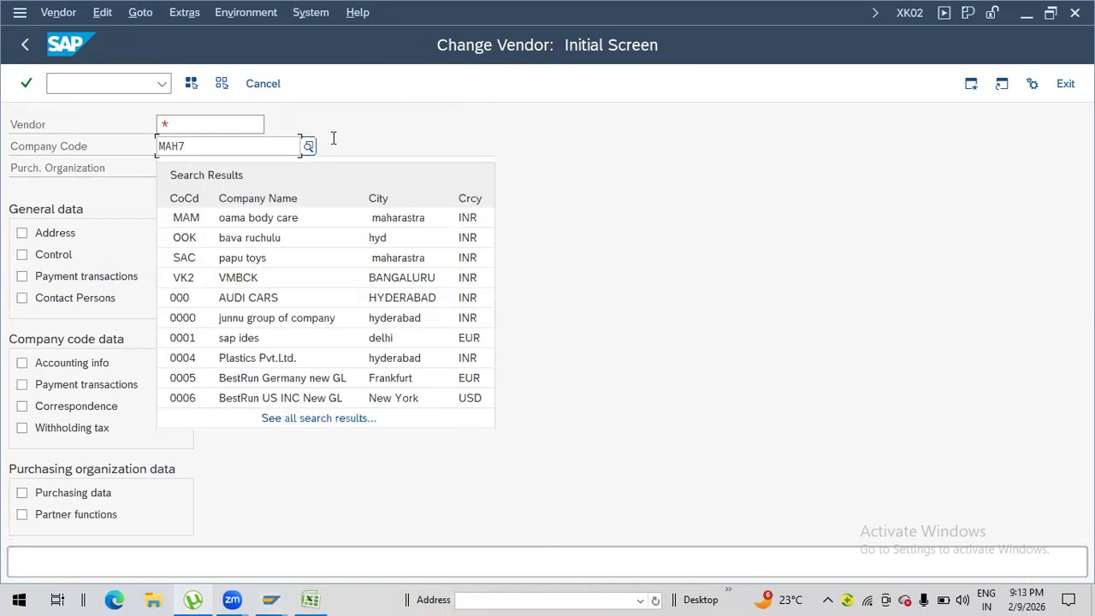
key("Return")
Step: Search the vendor accounts of company code MAH7 and close the search
left_click(223, 121)
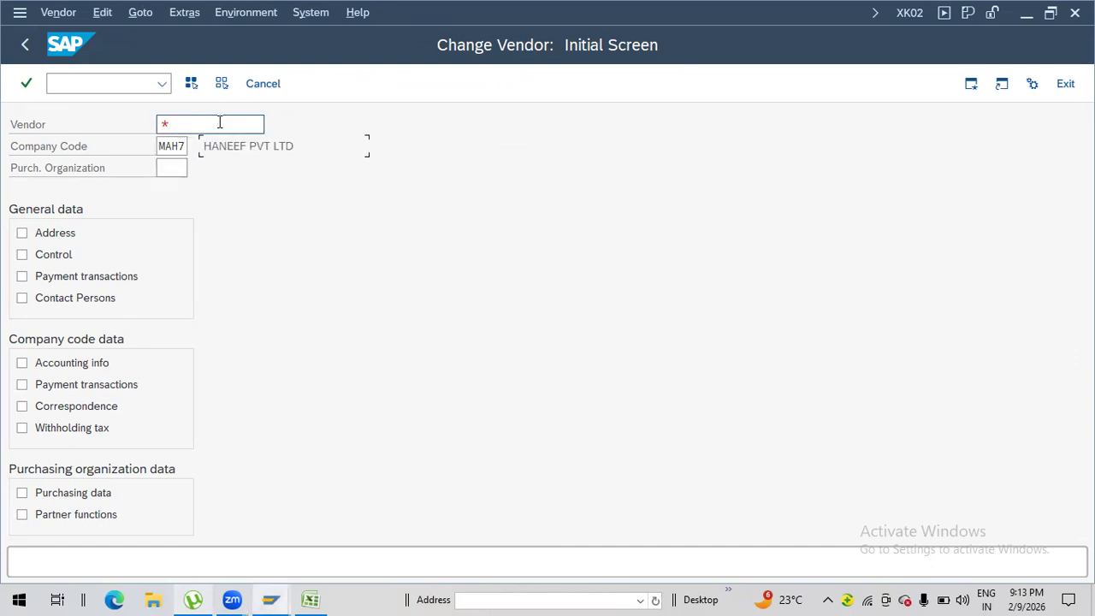
left_click(272, 125)
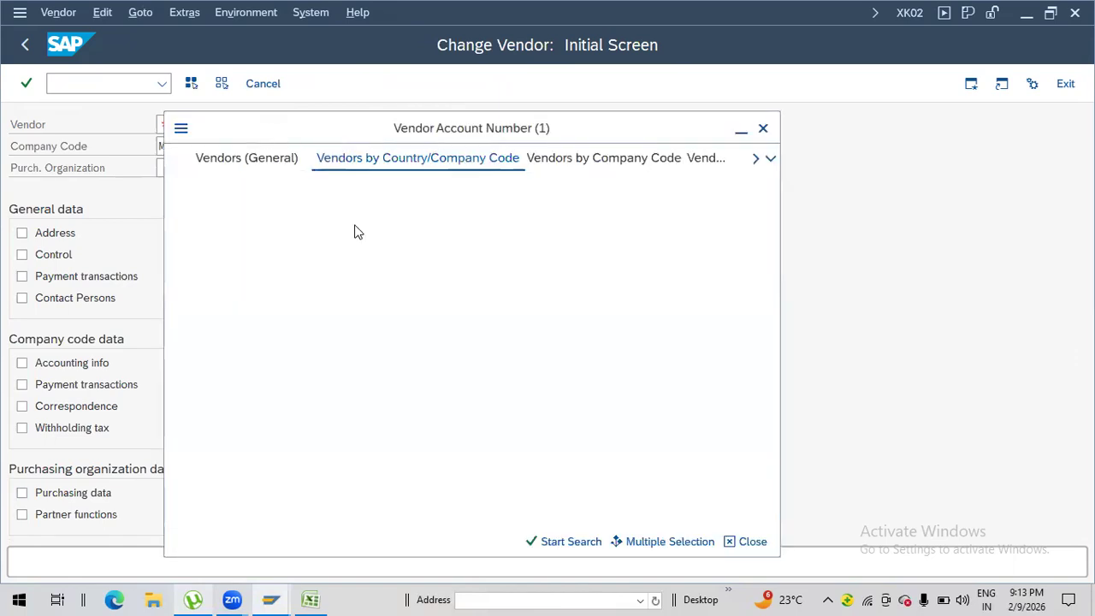
left_click(361, 309)
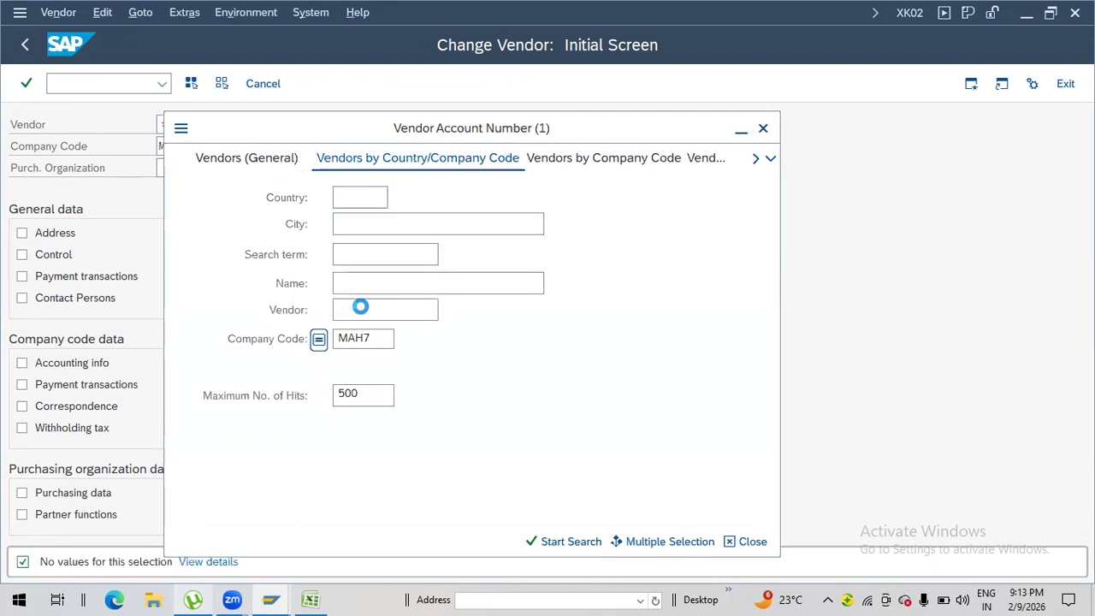
left_click(764, 130)
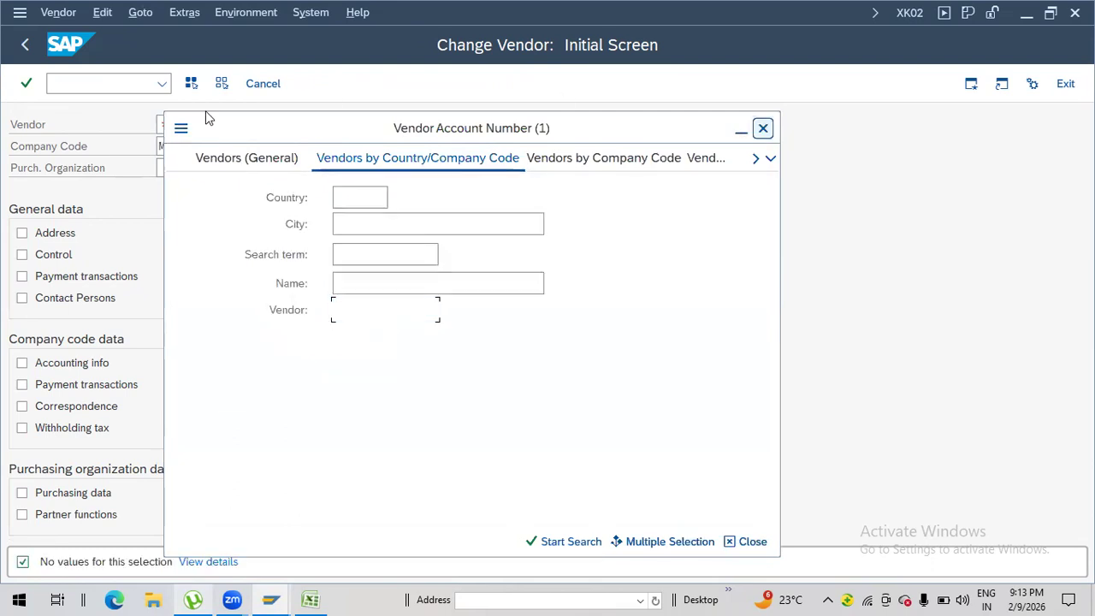
Step: Open transaction FS00 for editing G/L accounts centrally
left_click(74, 87)
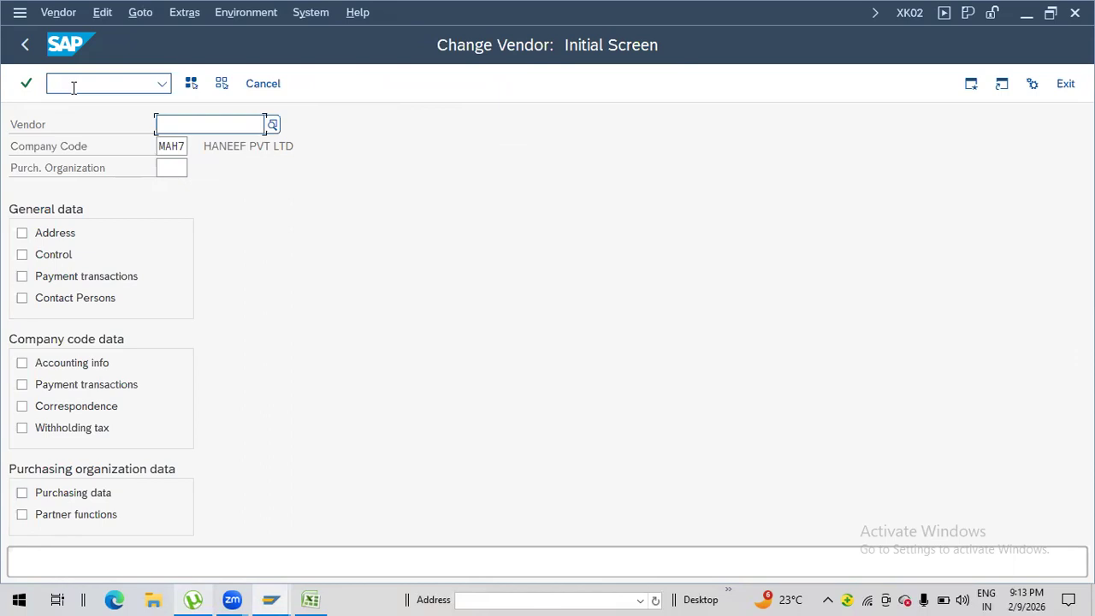
left_click(73, 87)
type("/")
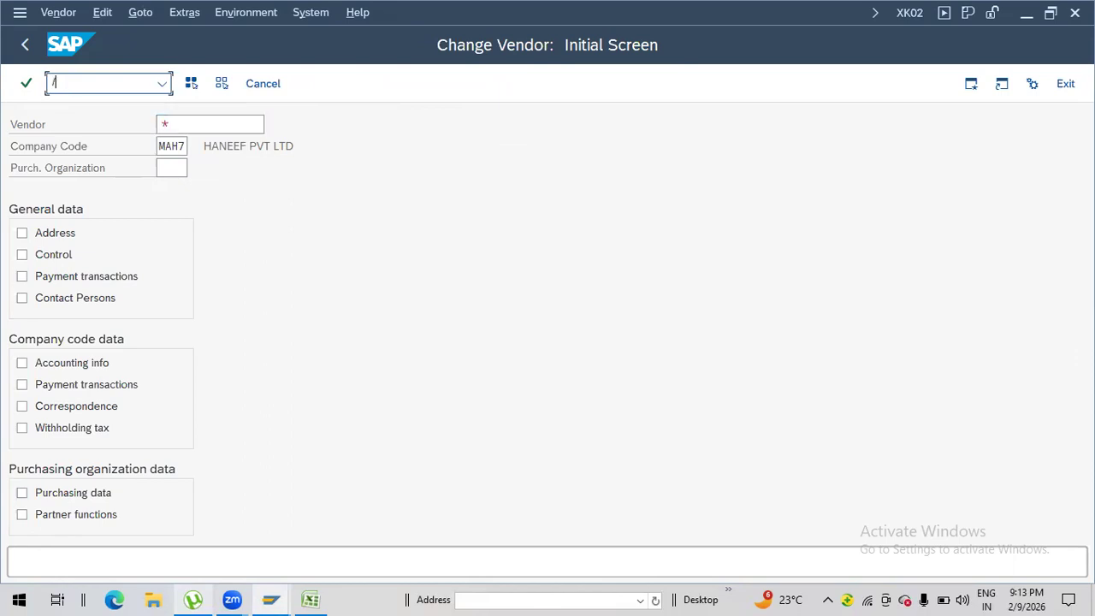
type("NFS00")
key("Return")
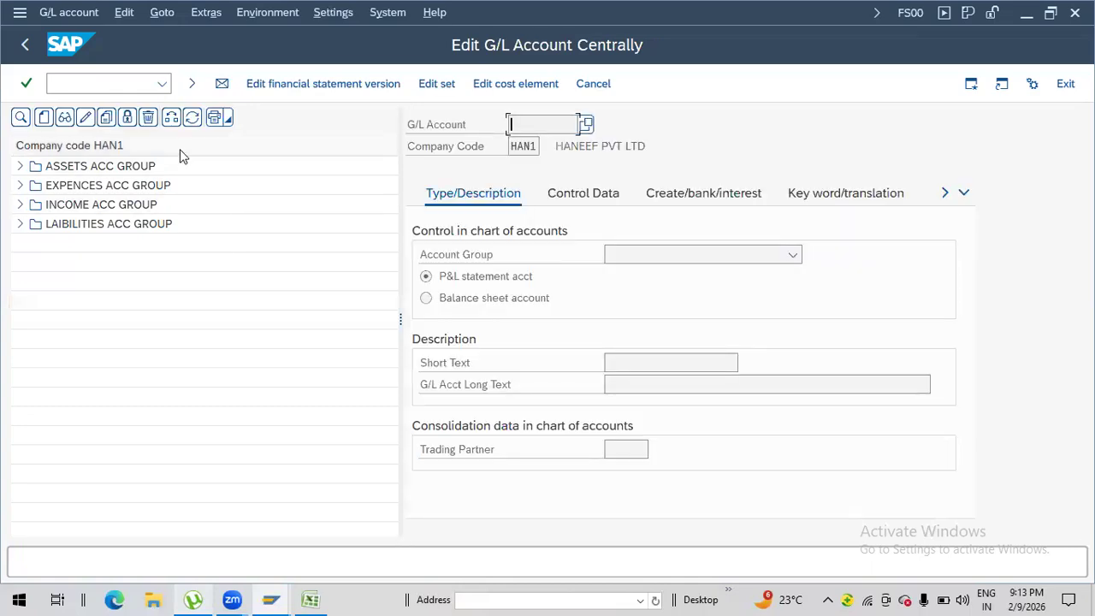
Step: Switch the G/L account overview to company code MAH7
left_click(168, 124)
type("MAH7")
key("Return")
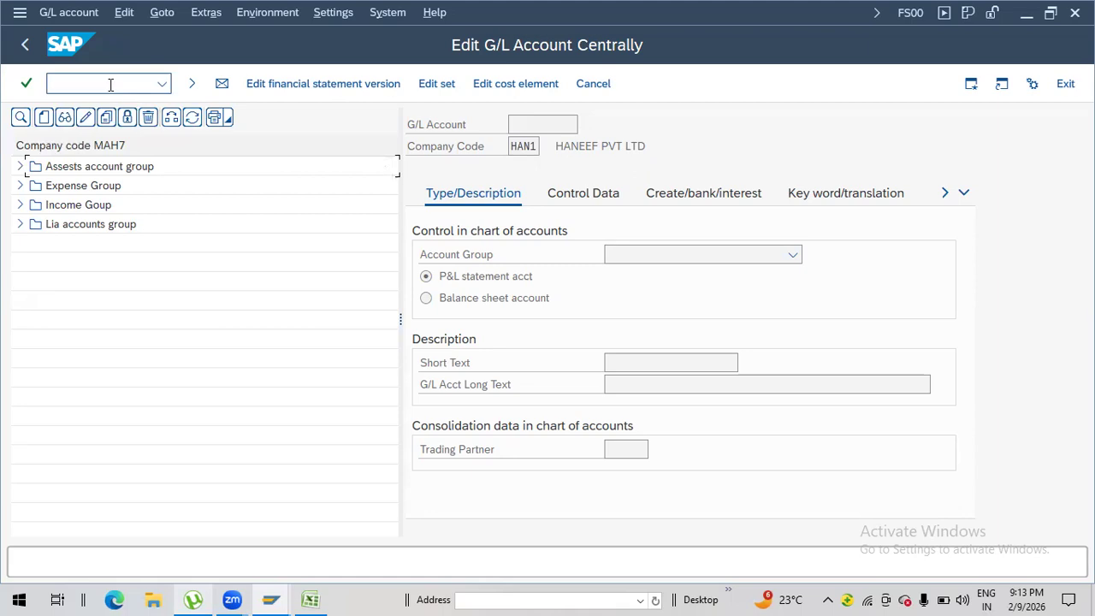
Step: Open transaction OBA7, find document type SA and open its details
type("/N")
type("OBA7")
key("Return")
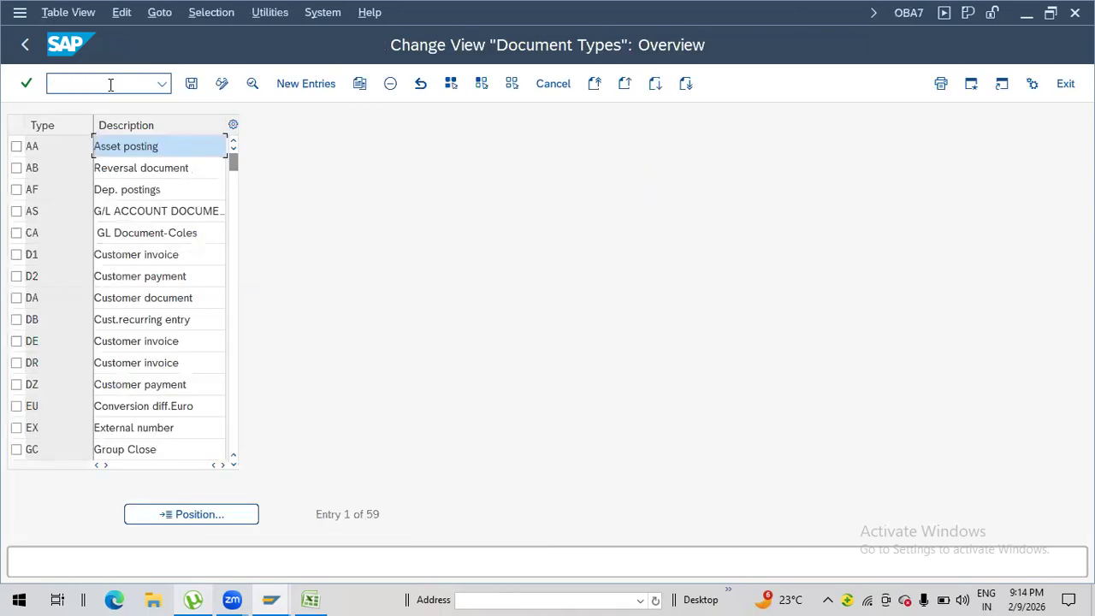
left_click(181, 516)
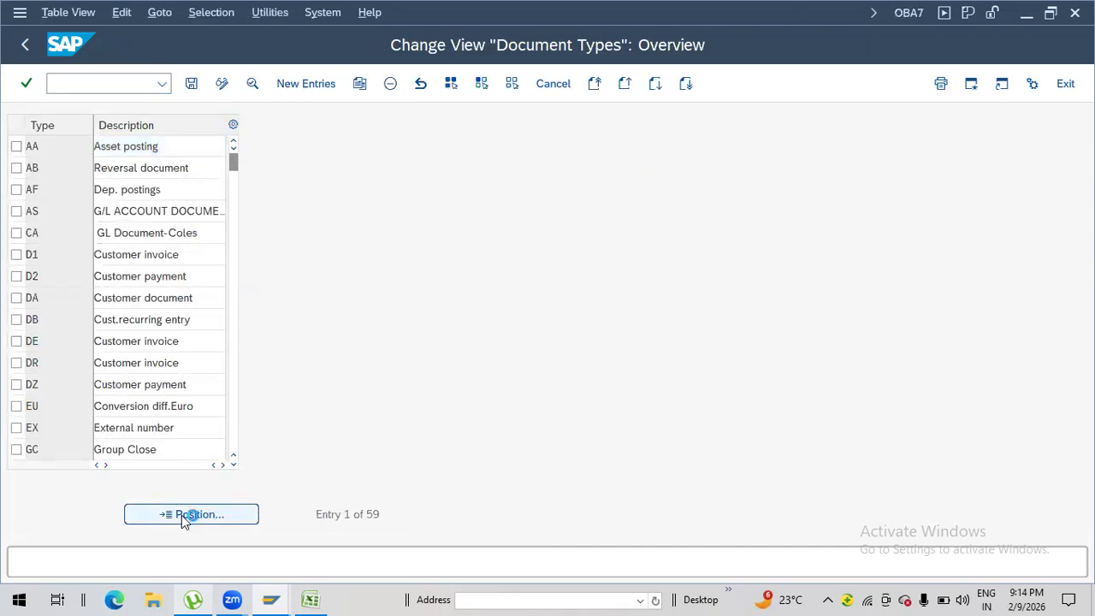
type("SA")
key("Return")
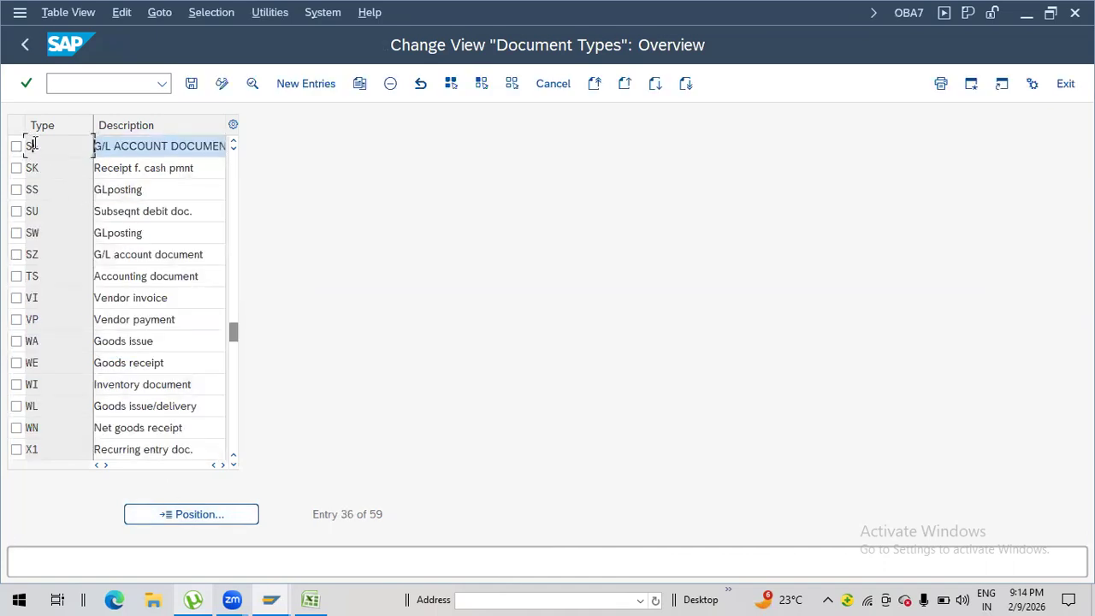
double_click(33, 145)
Step: Open transaction OB37 and position the fiscal year variant assignments at company code RAJ1
left_click(115, 83)
type("/N")
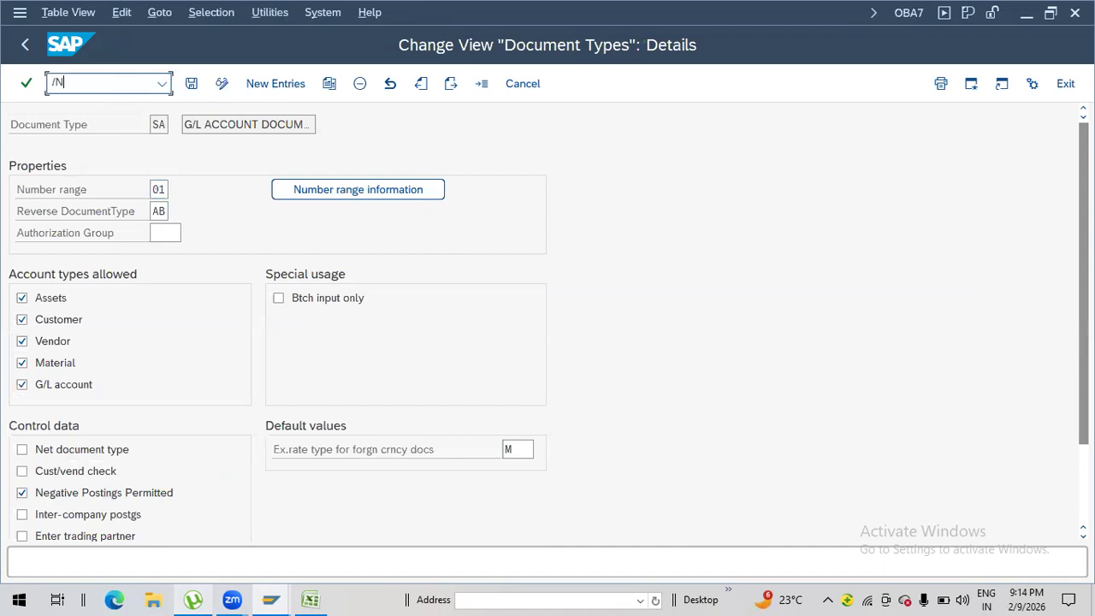
type("OB37")
key("Return")
left_click(203, 516)
type("MAM")
key("Return")
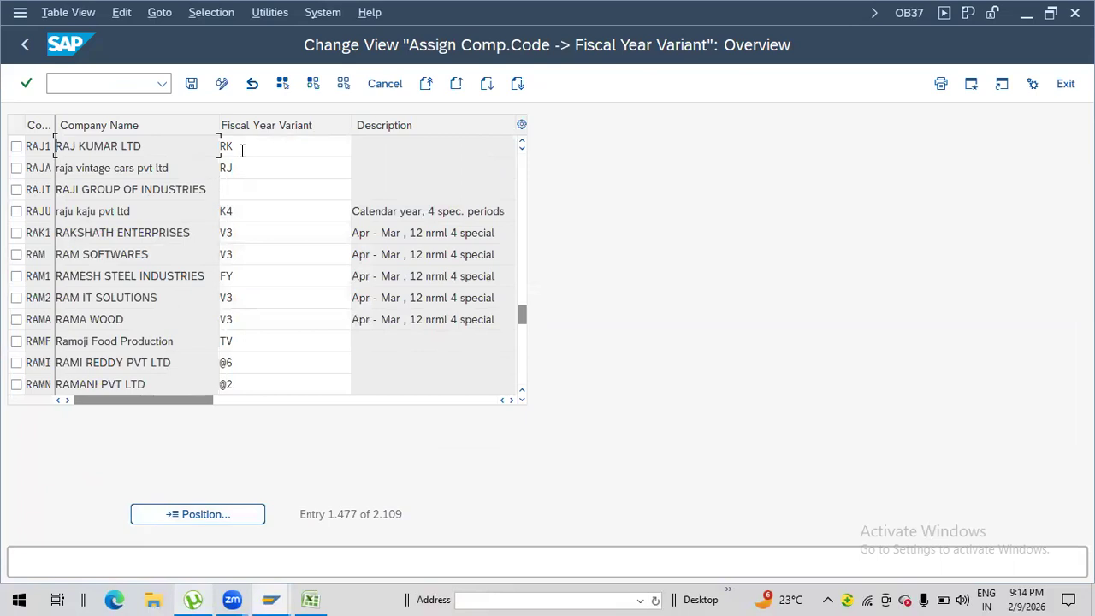
Step: Set the fiscal year variant to V3 for company codes RAJ1 and RAJI
left_click(244, 149)
key("BackSpace")
key("BackSpace")
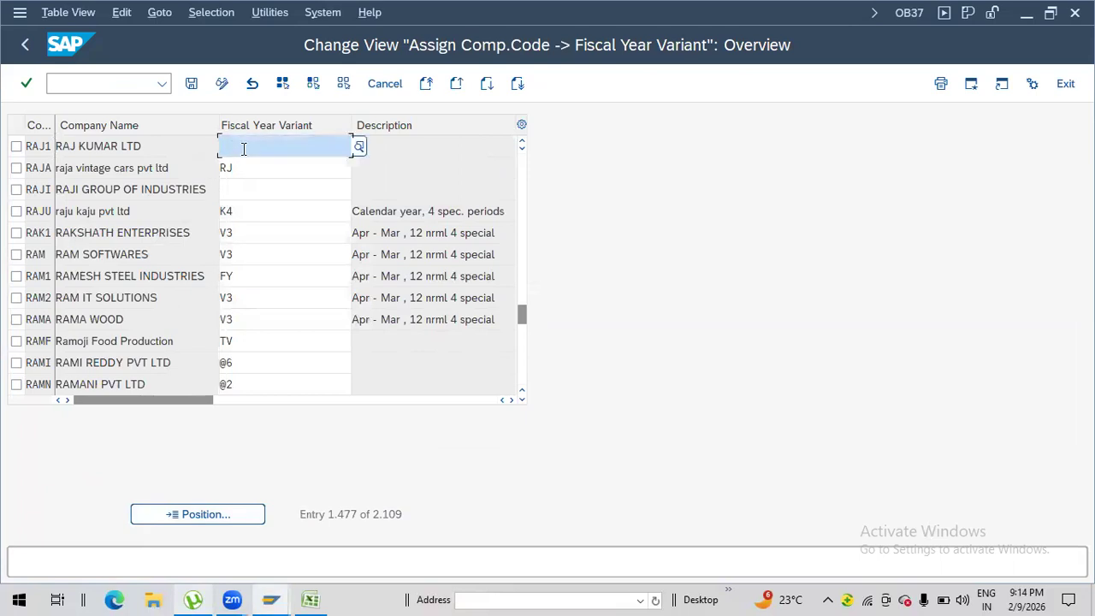
type("V3")
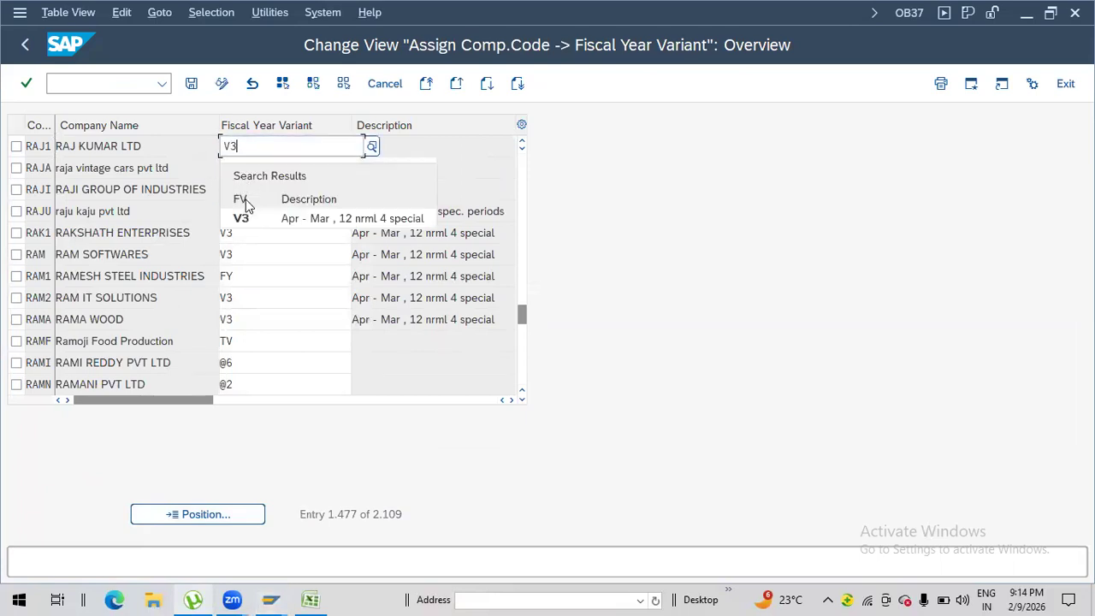
left_click(248, 220)
left_click(237, 190)
type("V3")
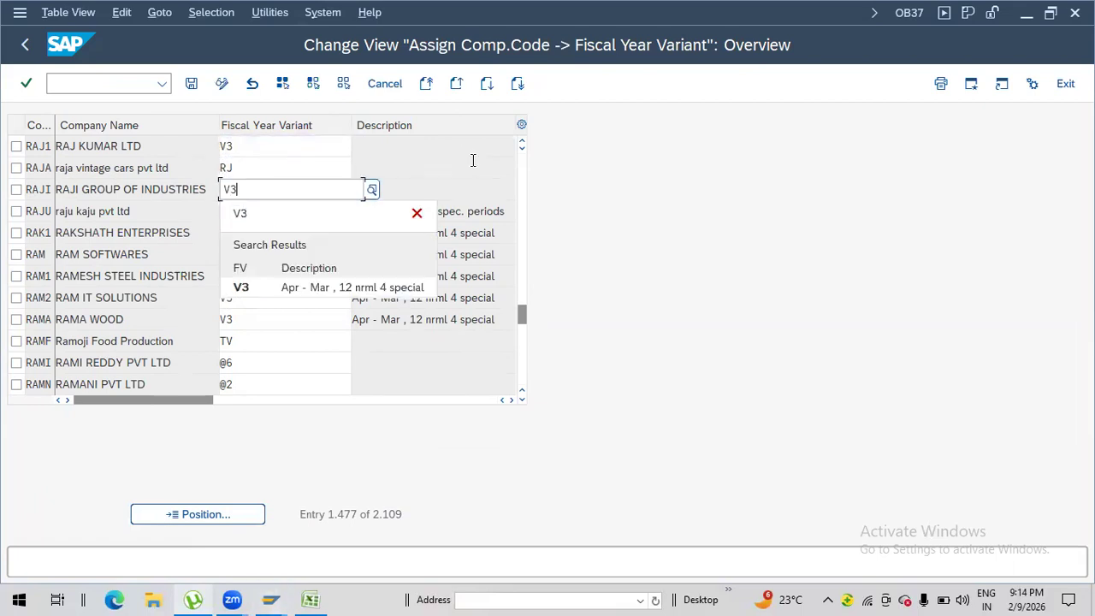
Step: Start saving the assignments and replace the invalid fiscal year variant of company code RAJA with V3
left_click(191, 83)
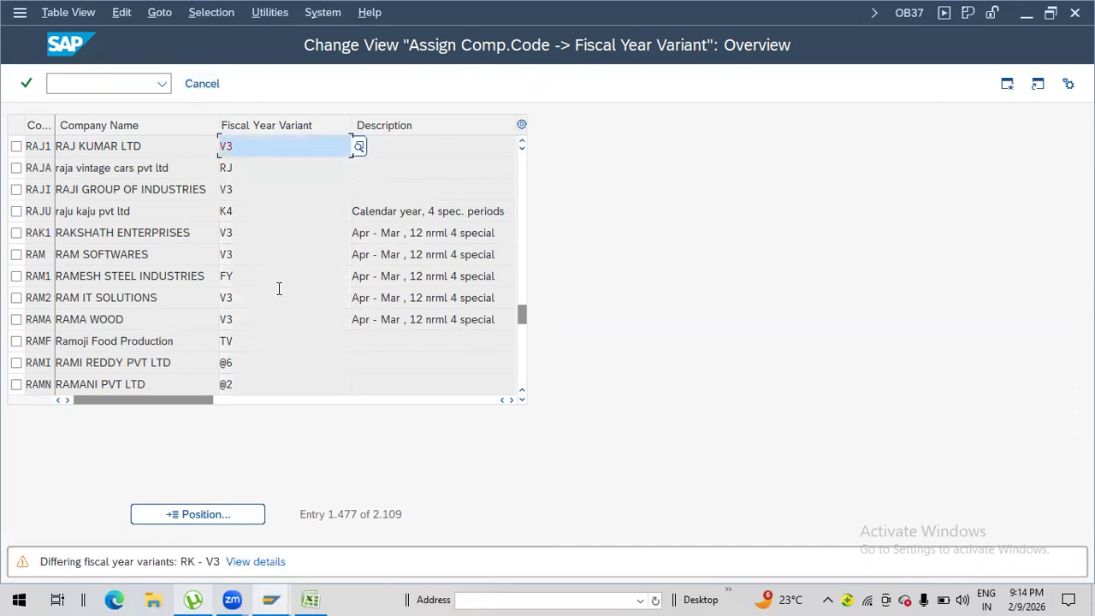
key("Return")
key("Return")
key("Delete")
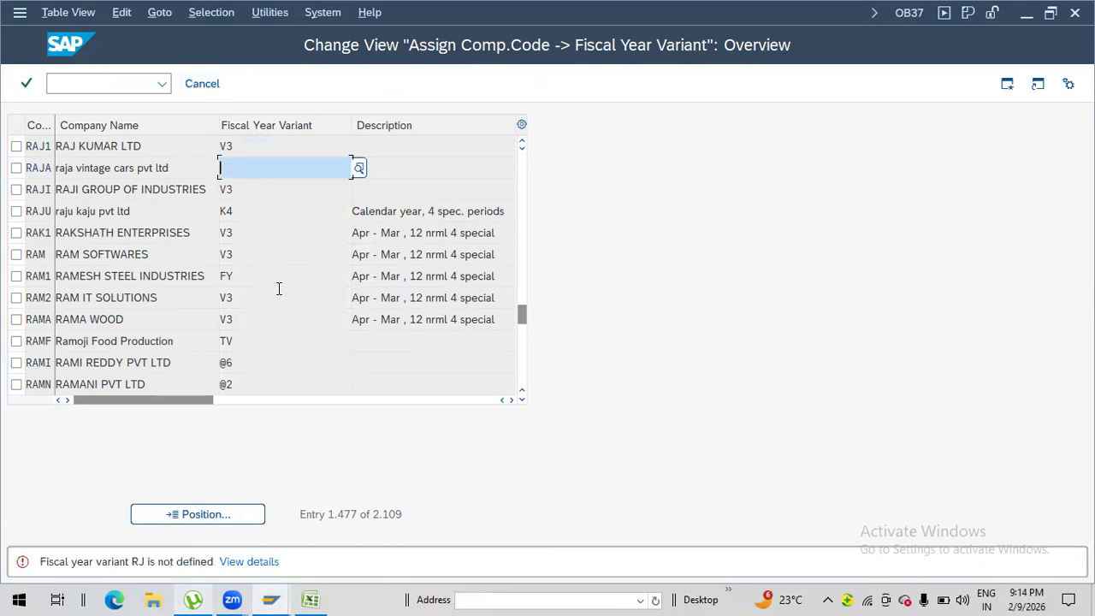
key("Return")
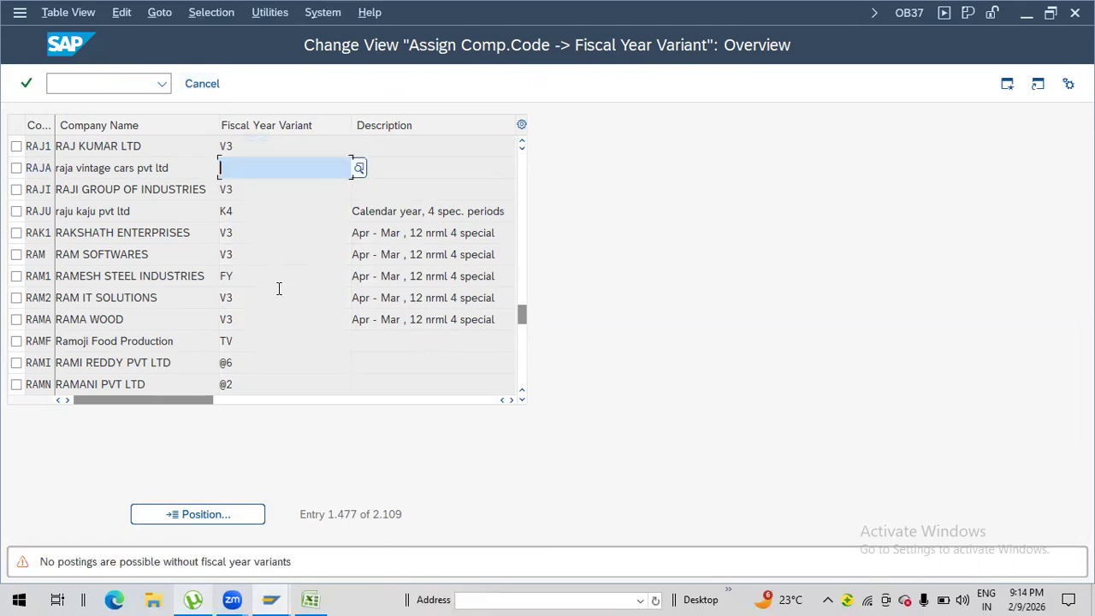
type("V3")
key("Return")
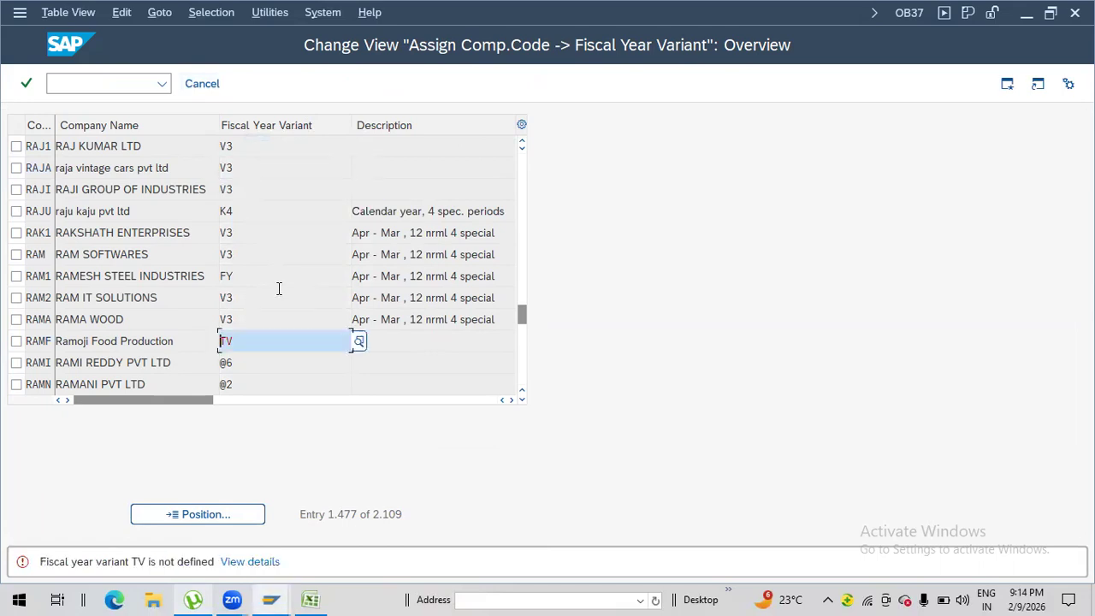
Step: Replace the fiscal year variant of company code RAMF with V3
type("V3")
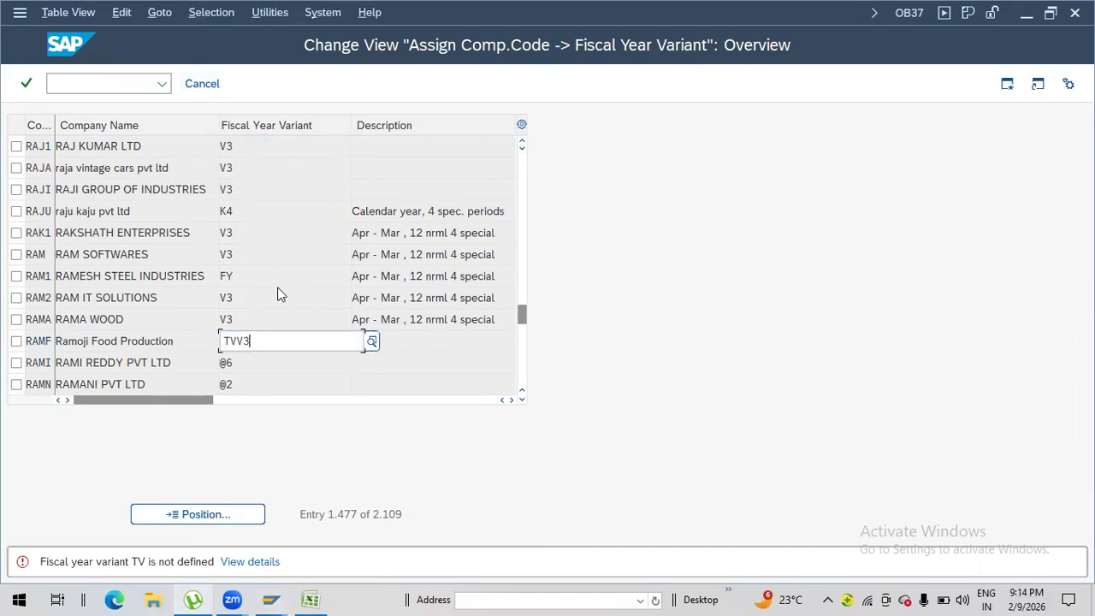
key("BackSpace")
key("BackSpace")
key("BackSpace")
key("BackSpace")
key("Return")
type("V")
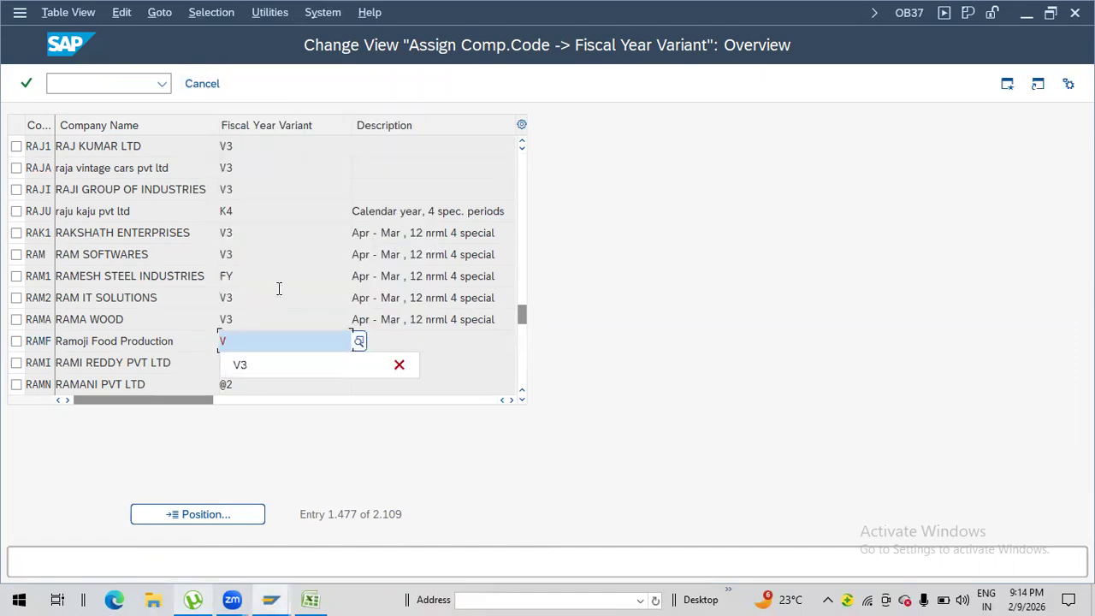
type("3")
key("Return")
Step: Set the fiscal year variant of company codes RAMI and RAMN to V3 and save under the proposed customizing request
key("BackSpace")
key("BackSpace")
type("V3")
key("Return")
key("Delete")
type("V3")
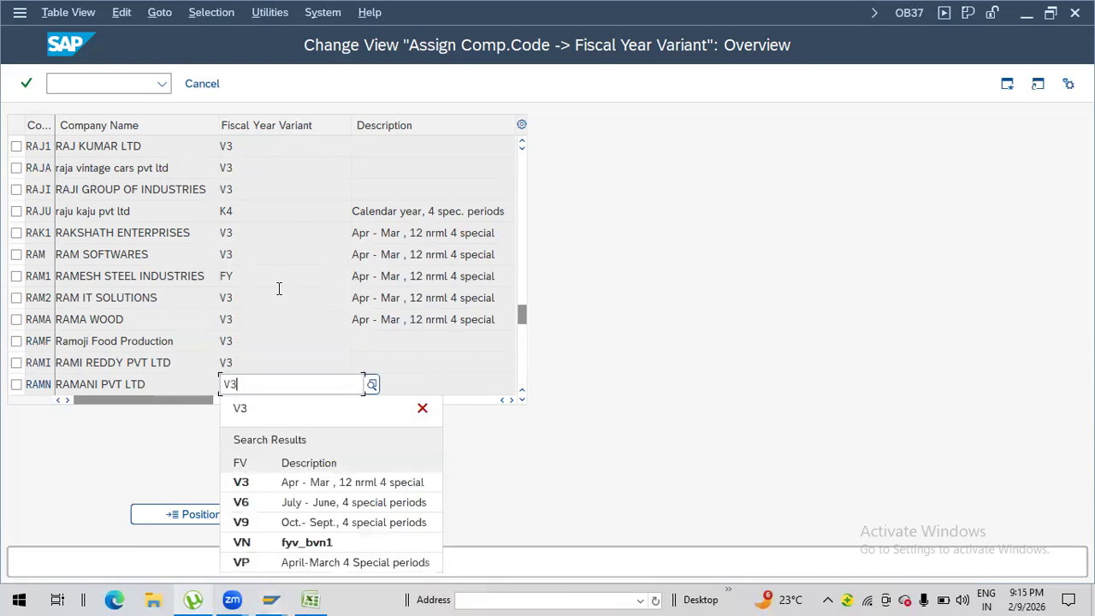
key("Return")
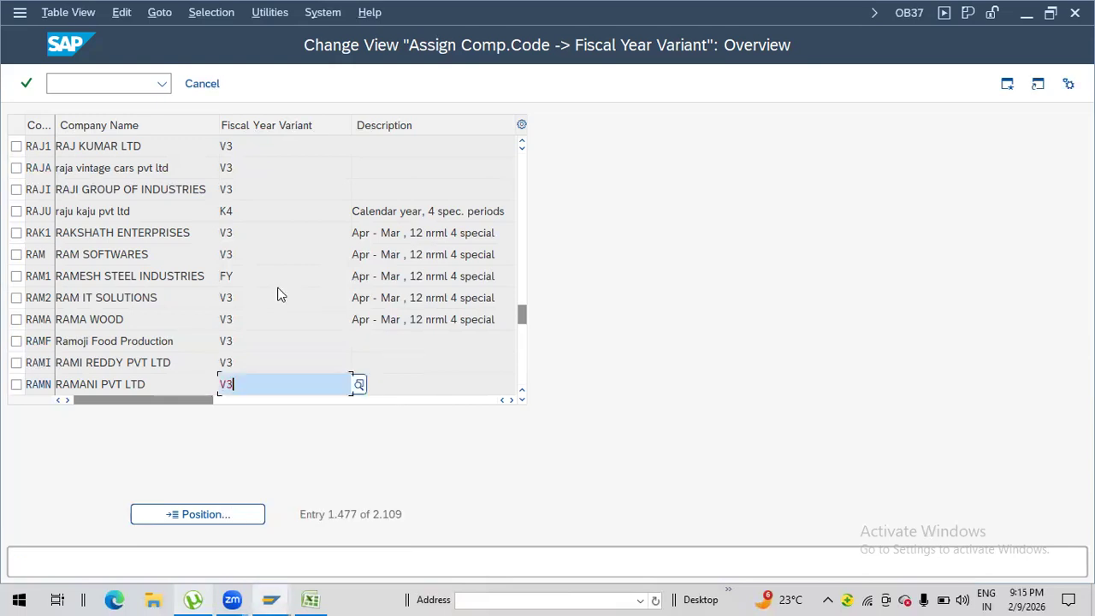
key("ctrl+s")
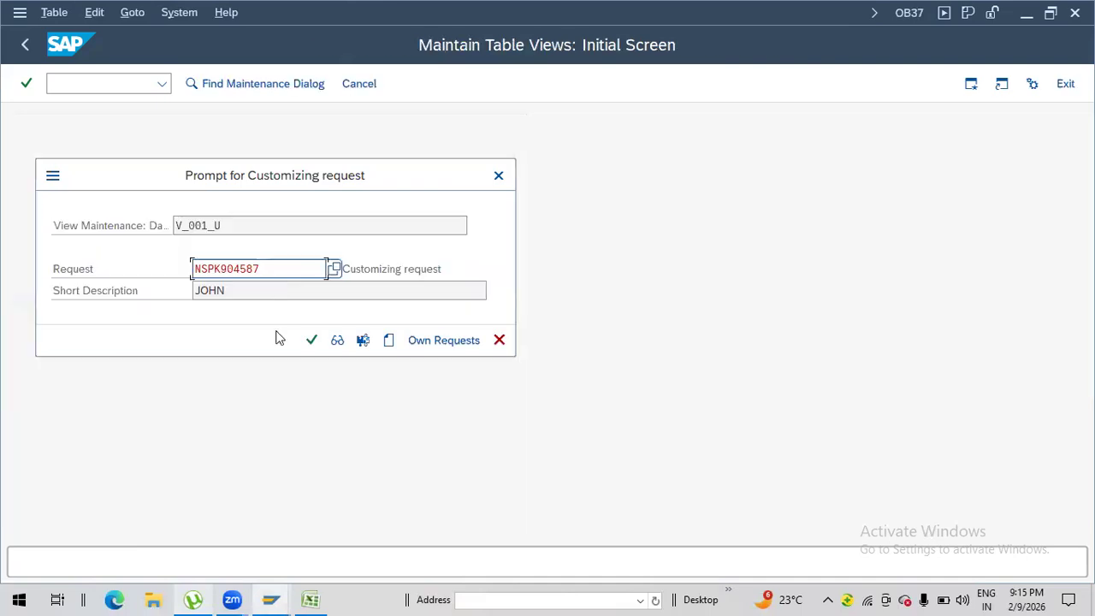
left_click(309, 341)
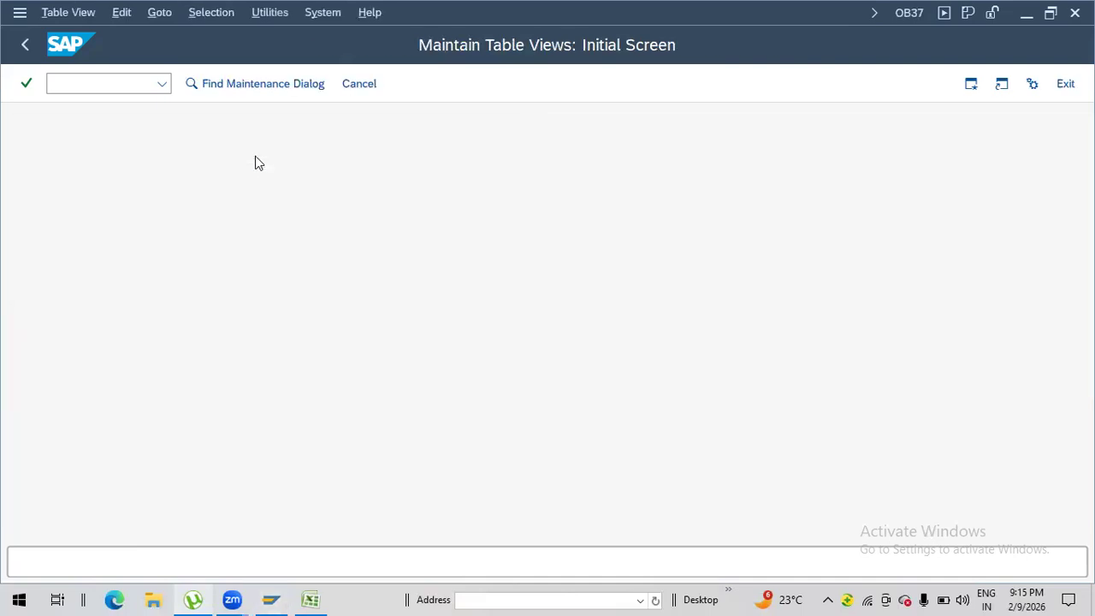
Step: Open transaction F-43 and set the vendor invoice's document date to 09.02.2026
left_click(99, 83)
type("/")
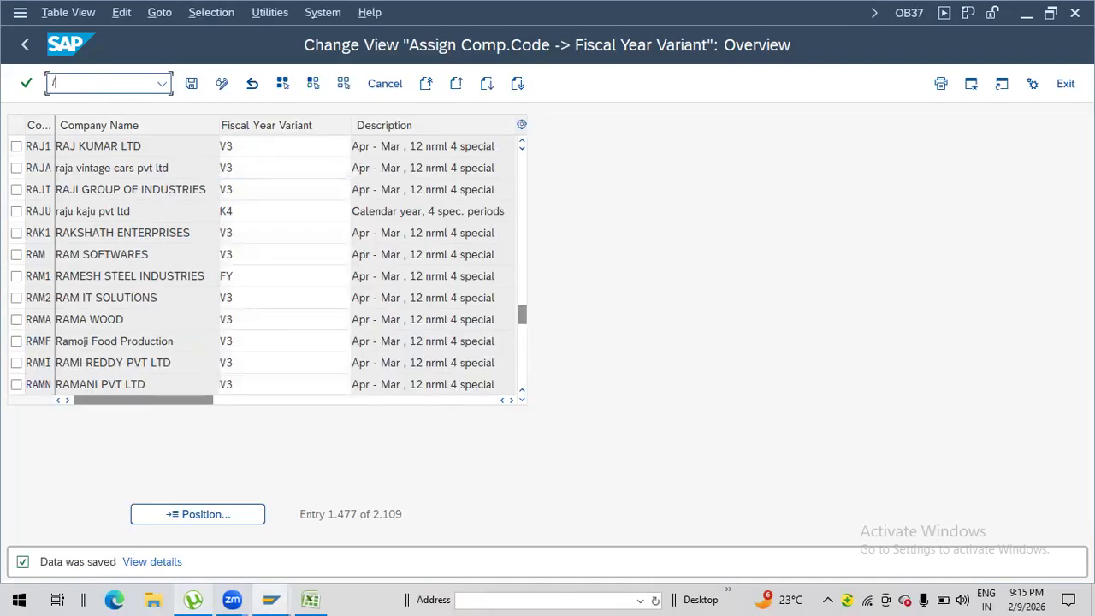
type("NF-43")
key("Return")
type("0")
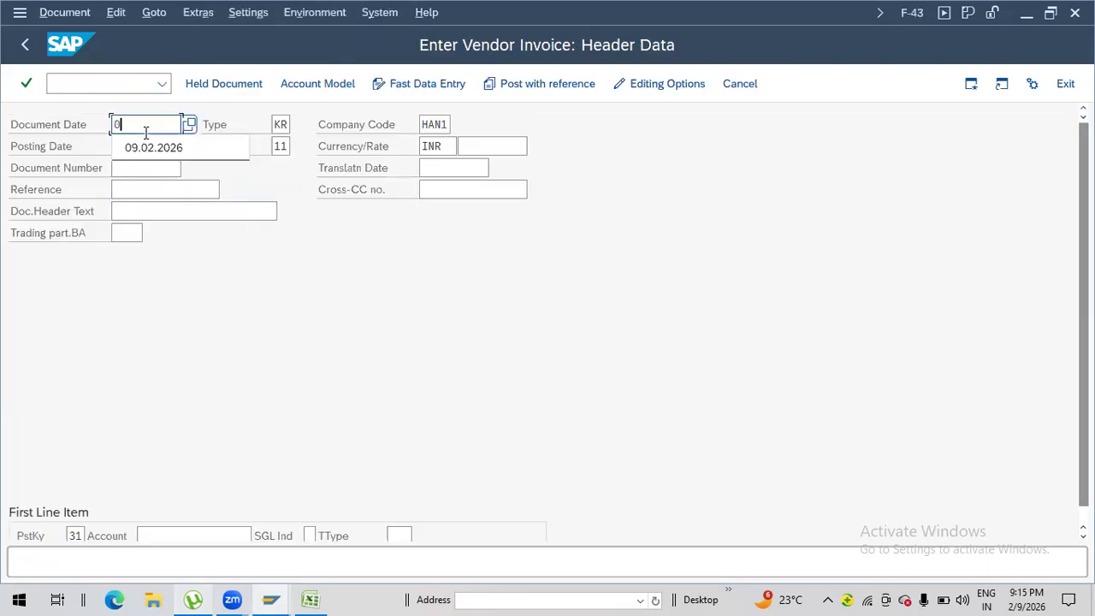
left_click(161, 149)
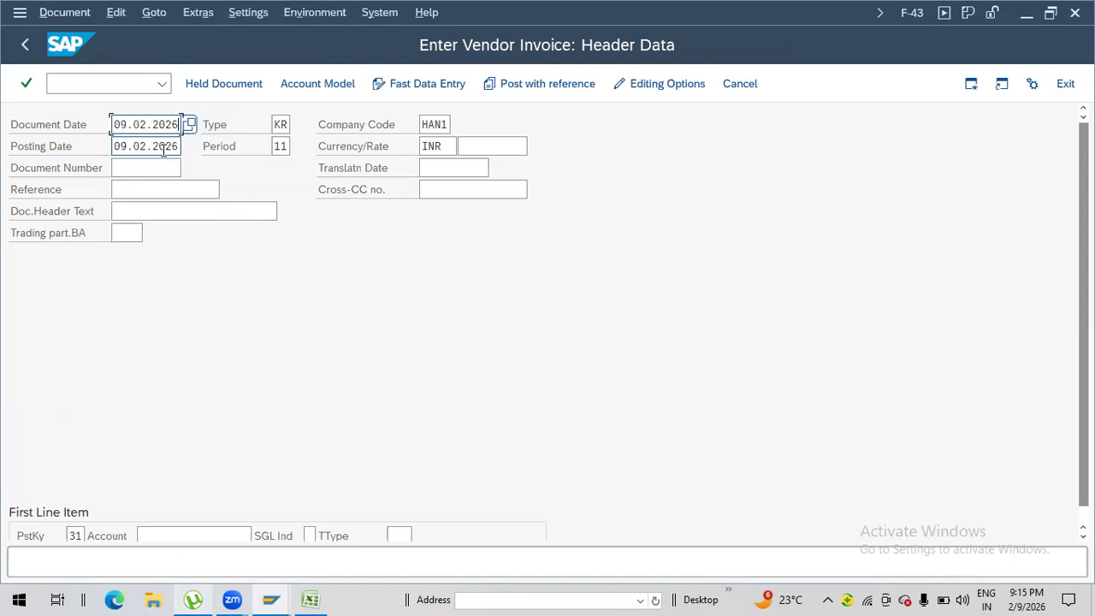
Step: Change the vendor invoice's company code to RAJ1
left_click(183, 535)
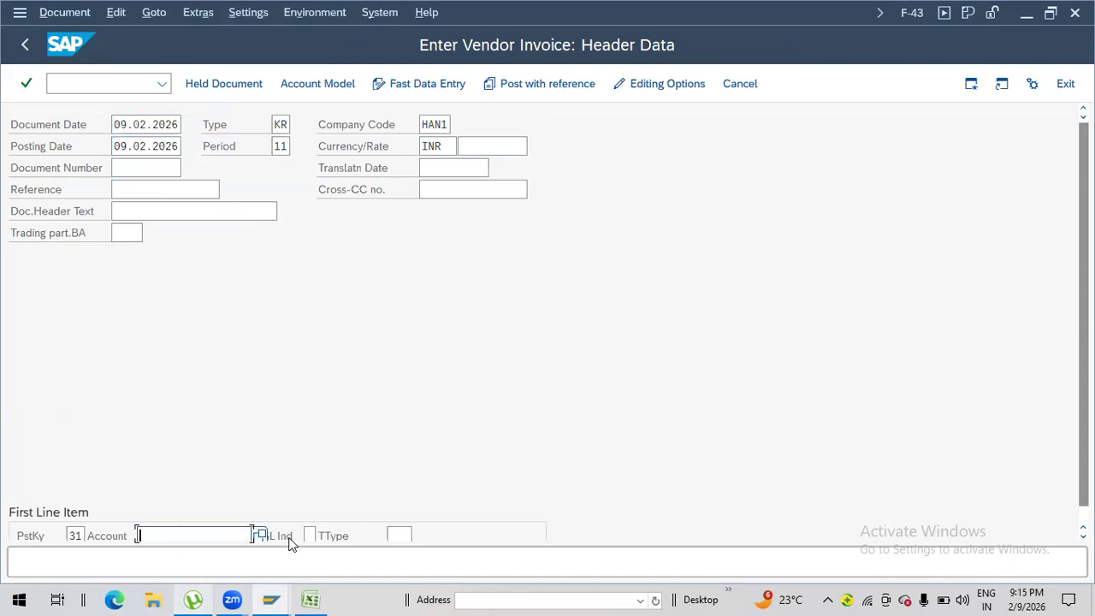
left_click(449, 125)
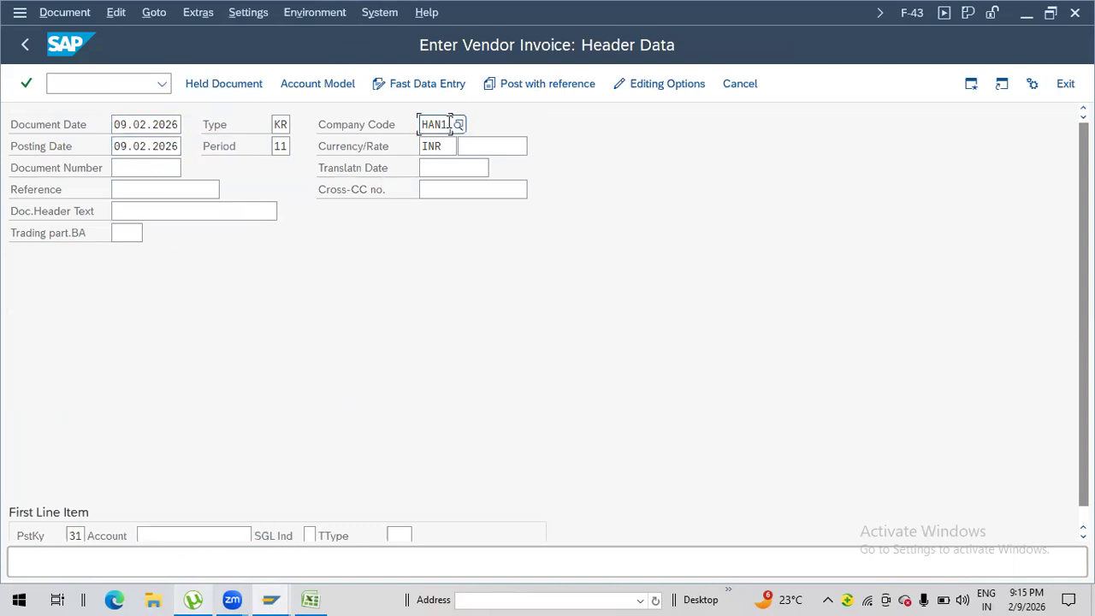
key("BackSpace")
key("BackSpace")
key("BackSpace")
key("BackSpace")
type("RAJ1")
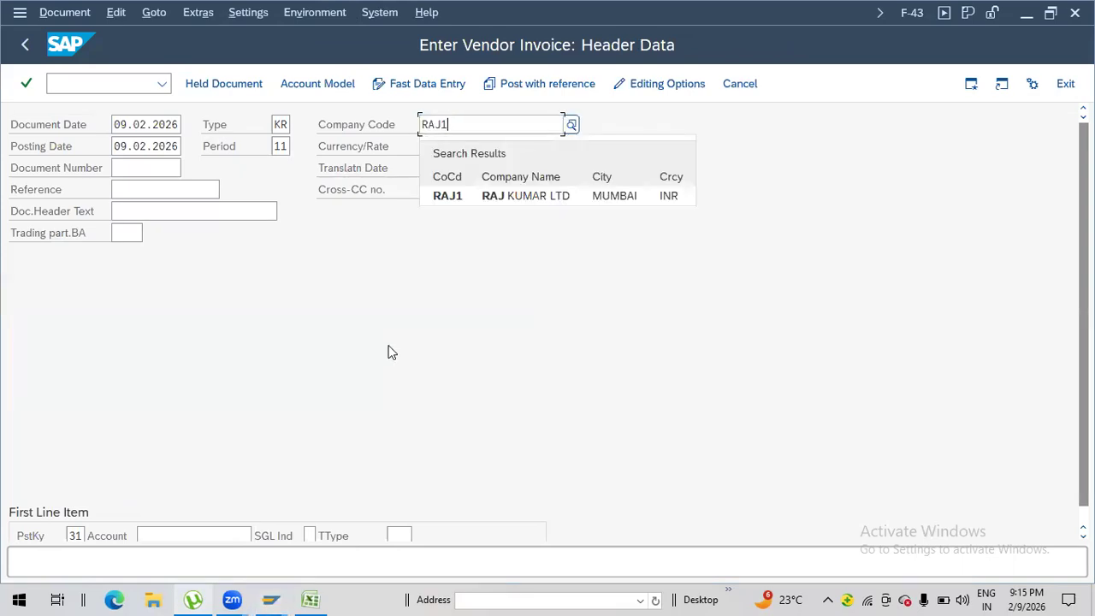
Step: Search the vendors of company code RAJ1, choose RK VENDOOR for the first line item and try to proceed from the header
left_click(200, 534)
left_click(259, 537)
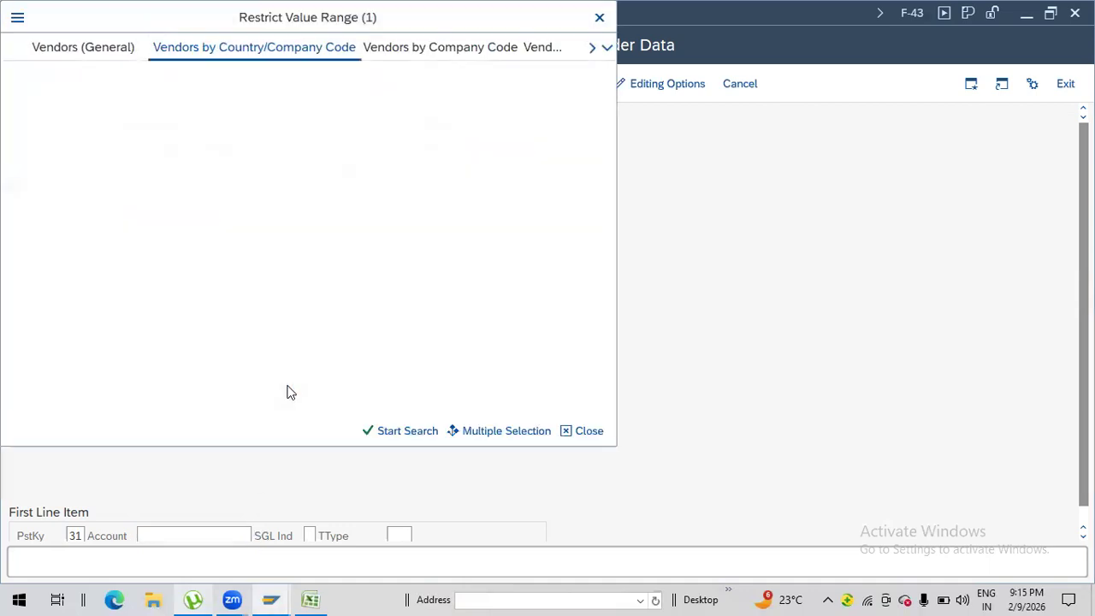
left_click(202, 199)
key("Return")
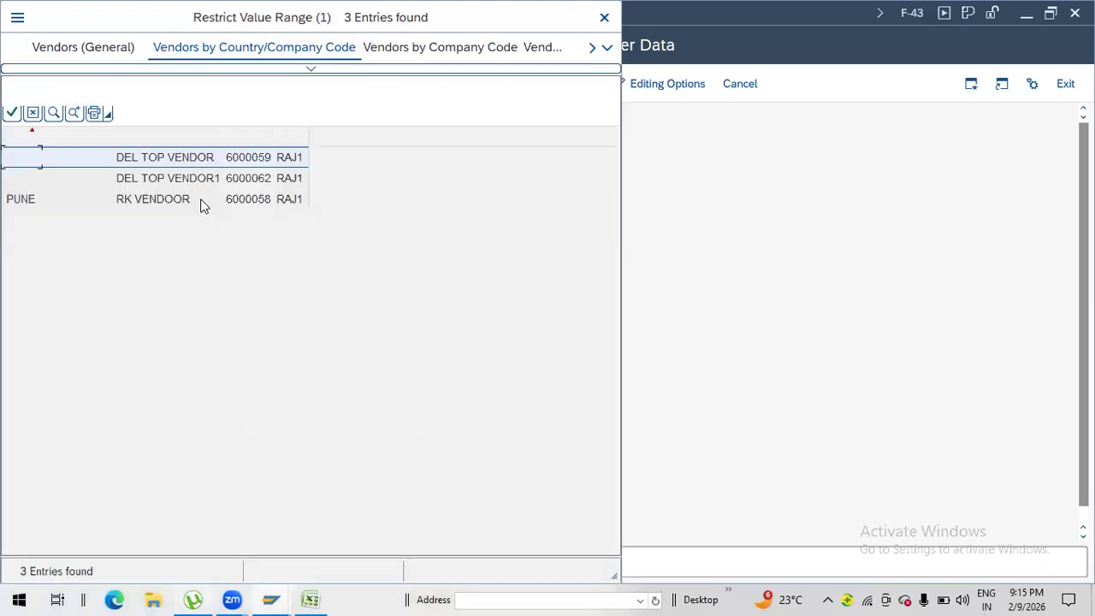
left_click(186, 200)
double_click(188, 202)
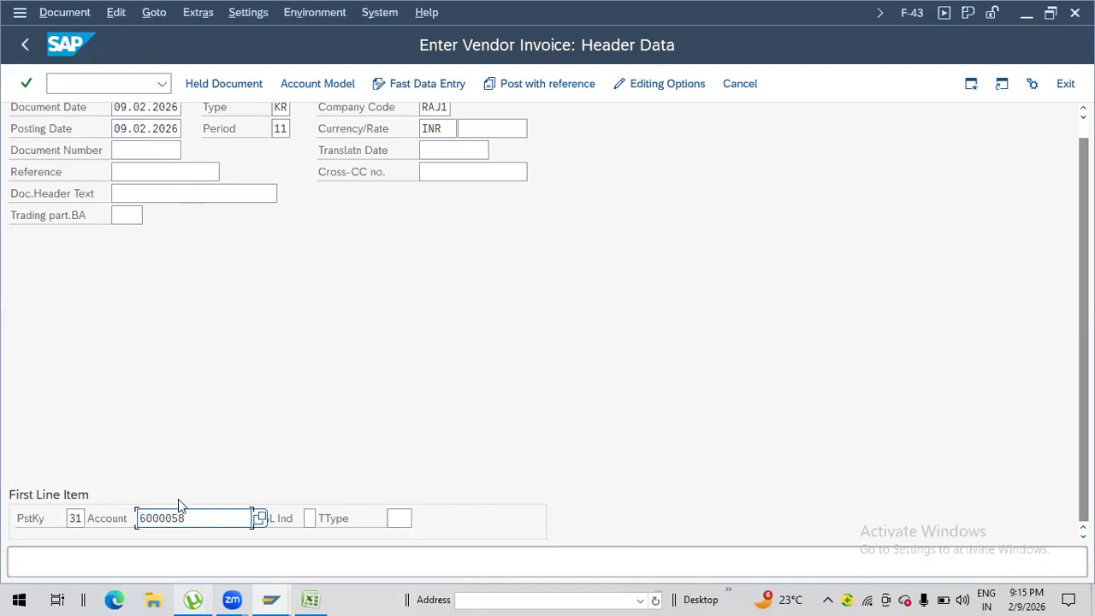
left_click_drag(187, 518, 82, 522)
key("Return")
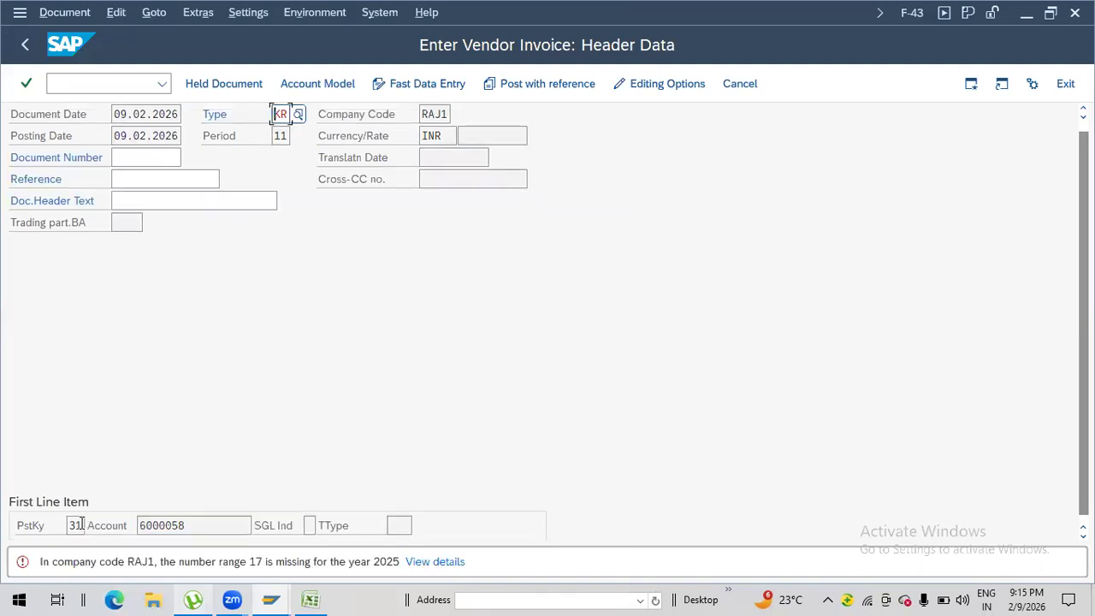
Step: Open transaction OBA7 and display the details of document type KR, Vendor invoice
left_click(104, 89)
type("/NOBA")
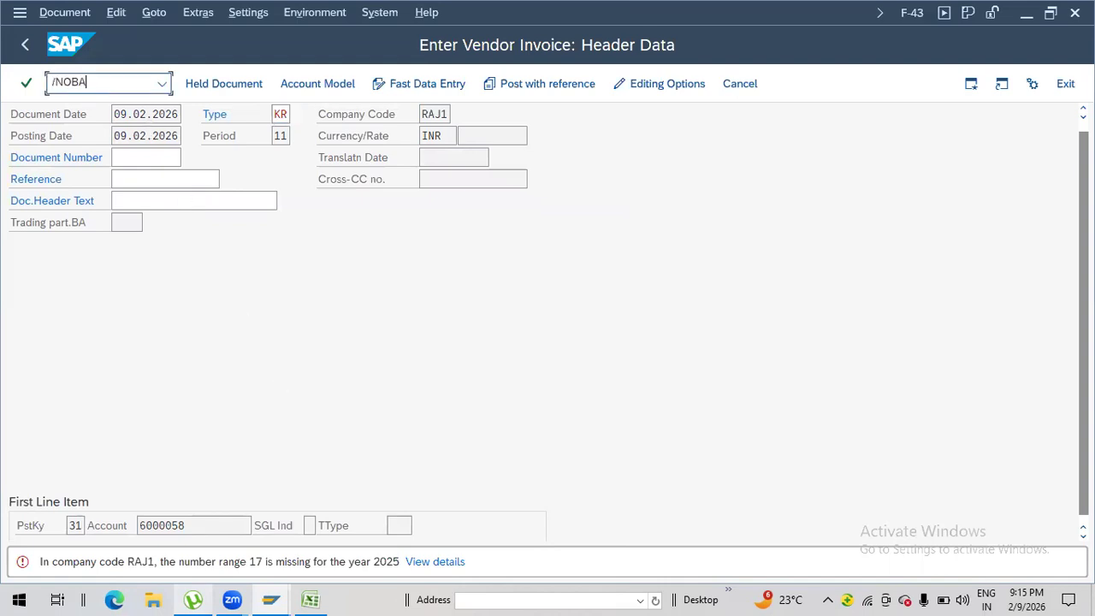
type("7")
key("Return")
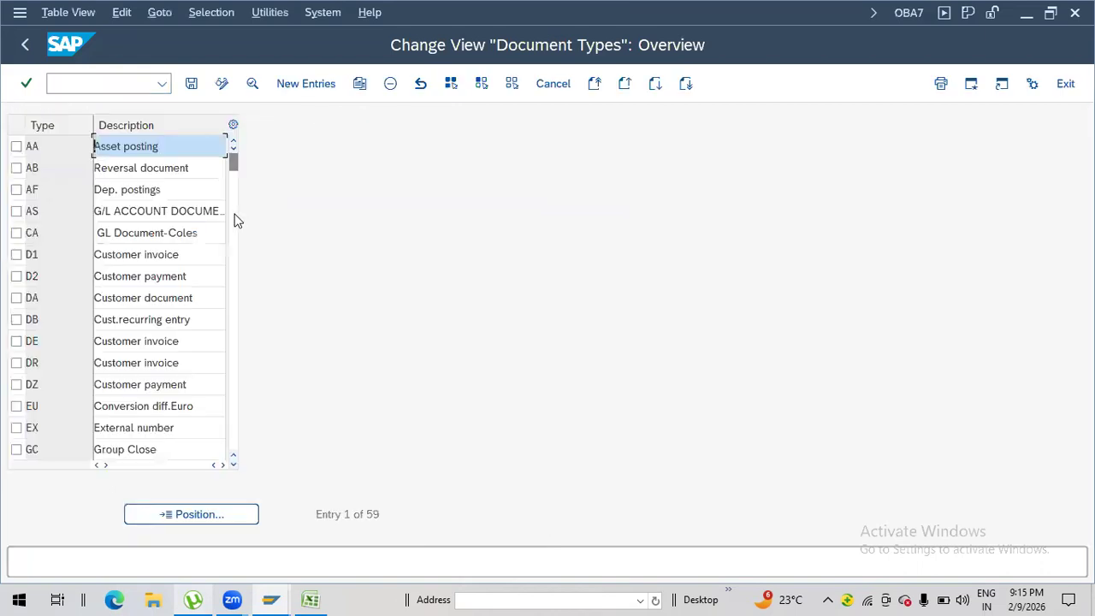
left_click(230, 344)
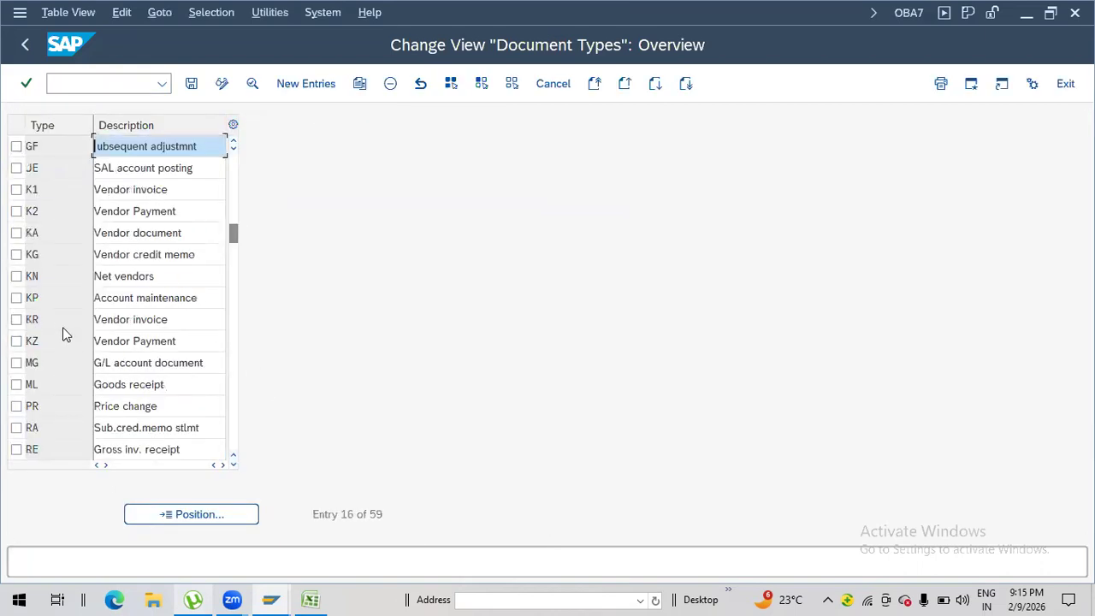
double_click(49, 320)
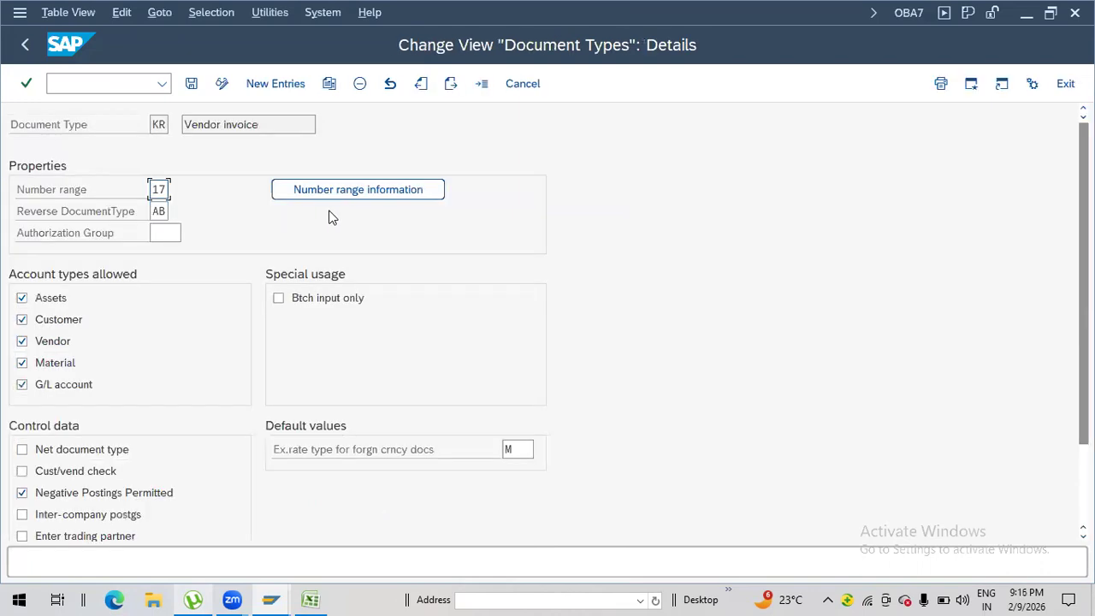
Step: Open the accounting document number range intervals for company code RAJ1, check them and return to range maintenance
left_click(308, 191)
type("RAJ1")
left_click(232, 191)
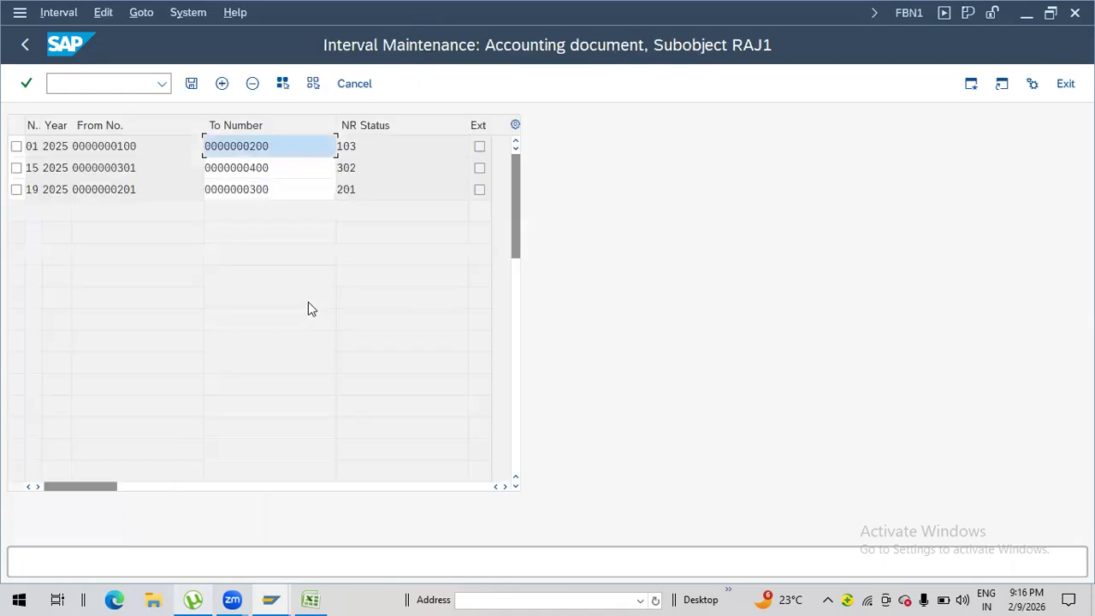
left_click(26, 47)
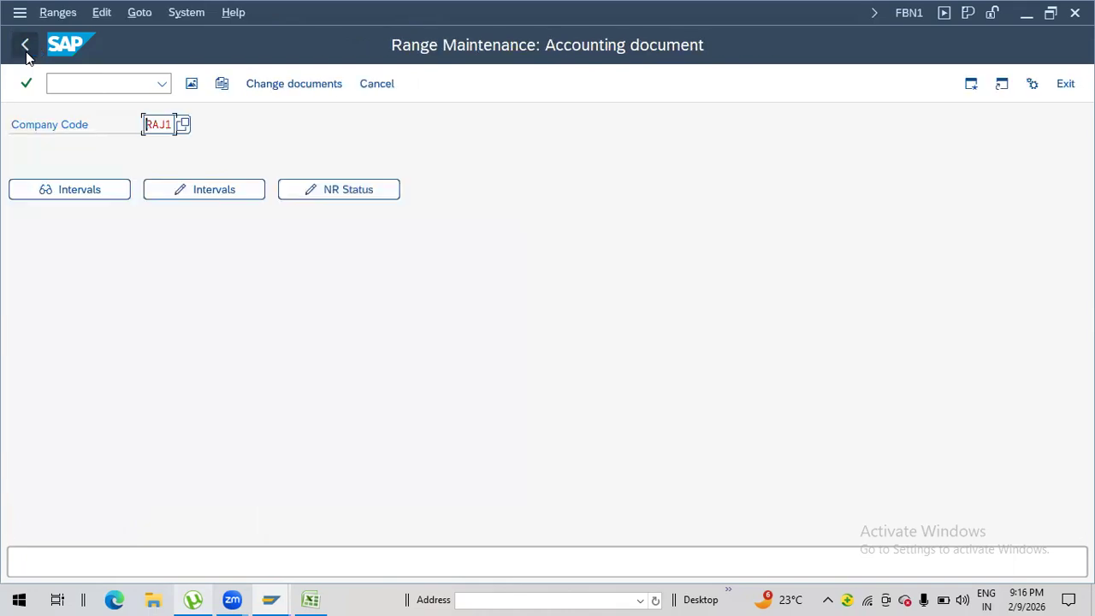
Step: Set the number range of document type KR to 19 and save it under the proposed customizing request
left_click(26, 53)
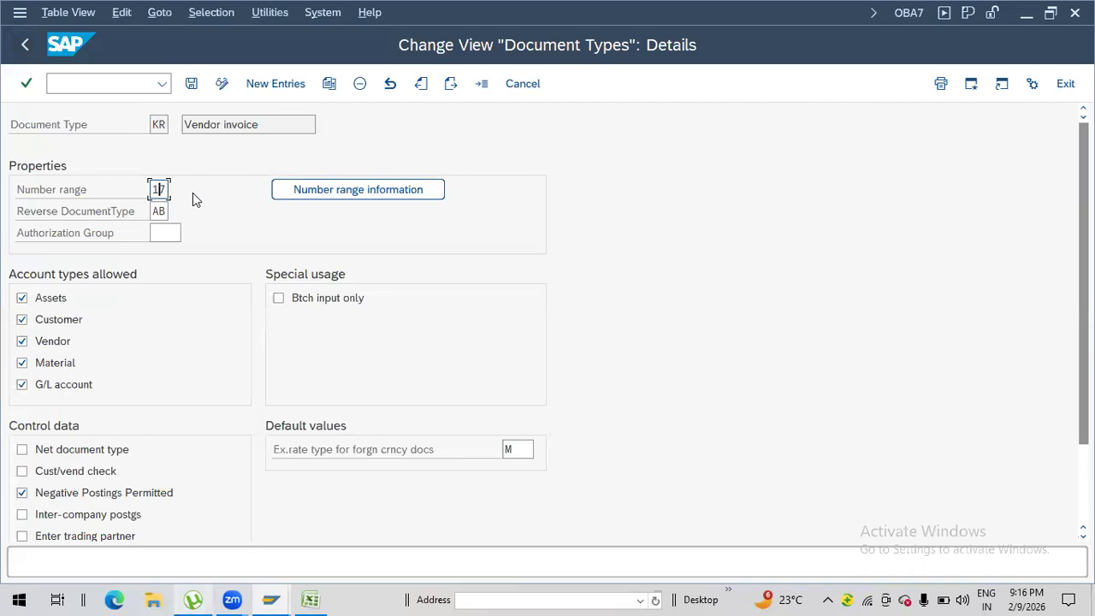
left_click(191, 84)
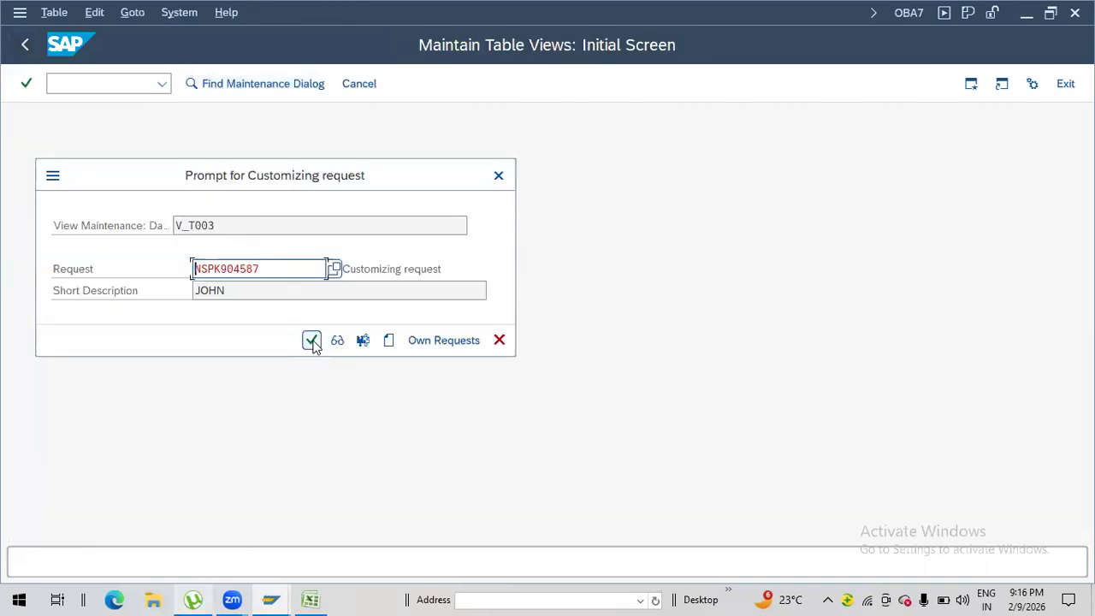
left_click(311, 341)
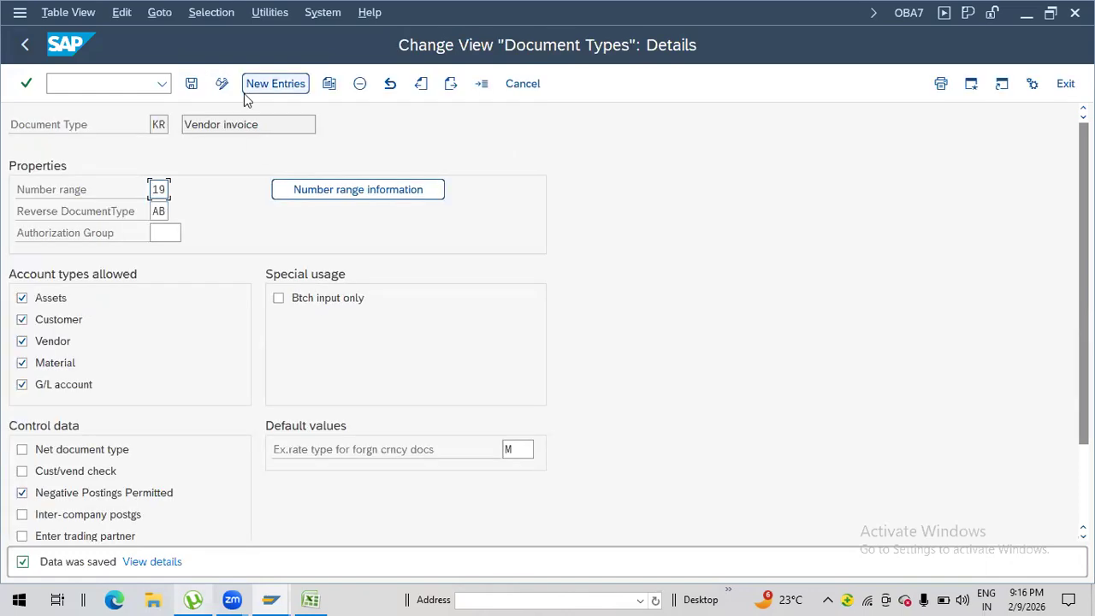
left_click(25, 47)
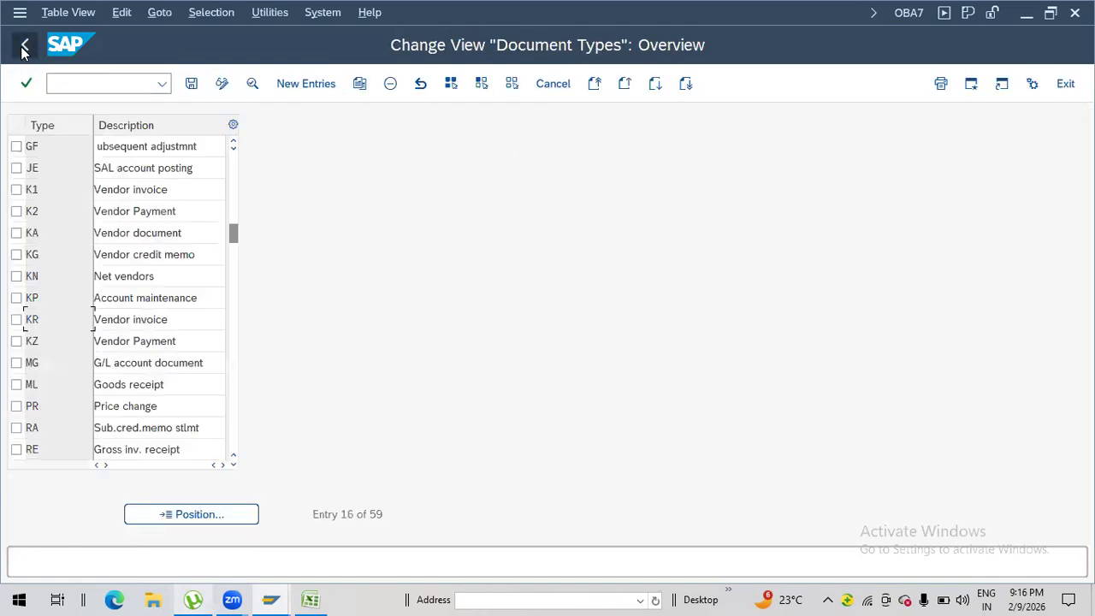
Step: Set the number range of document type KZ, Vendor Payment, to 15 and save the change
left_click(41, 344)
double_click(41, 347)
type("15")
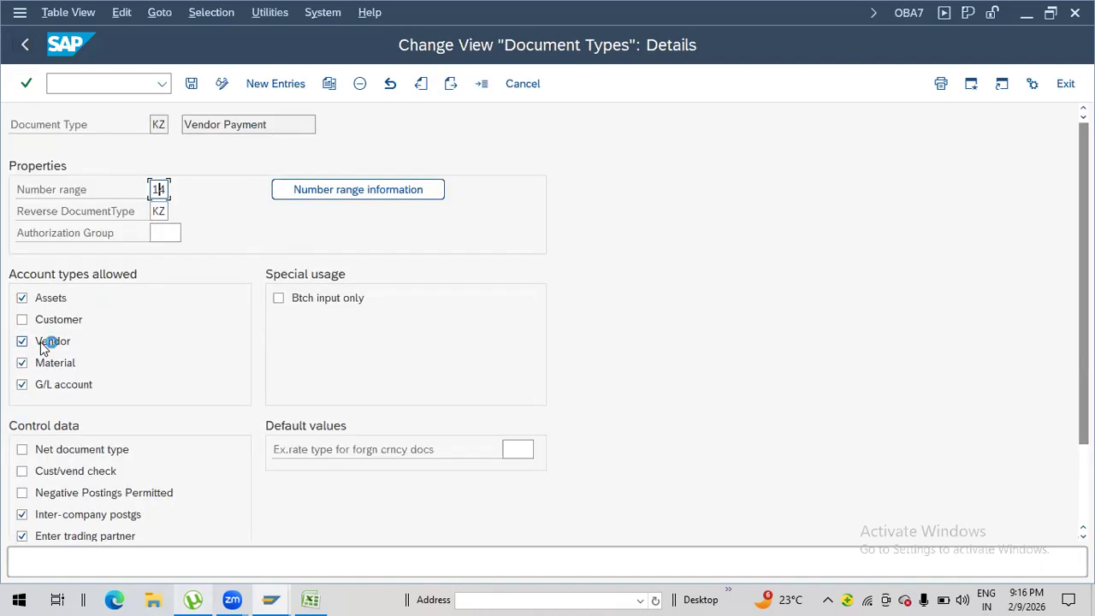
left_click(191, 83)
Step: Start a vendor invoice in transaction F-43 with document date 09.02.2026 and RK VENDOOR's account as the first line item
left_click(101, 83)
type("/NF-43")
key("Return")
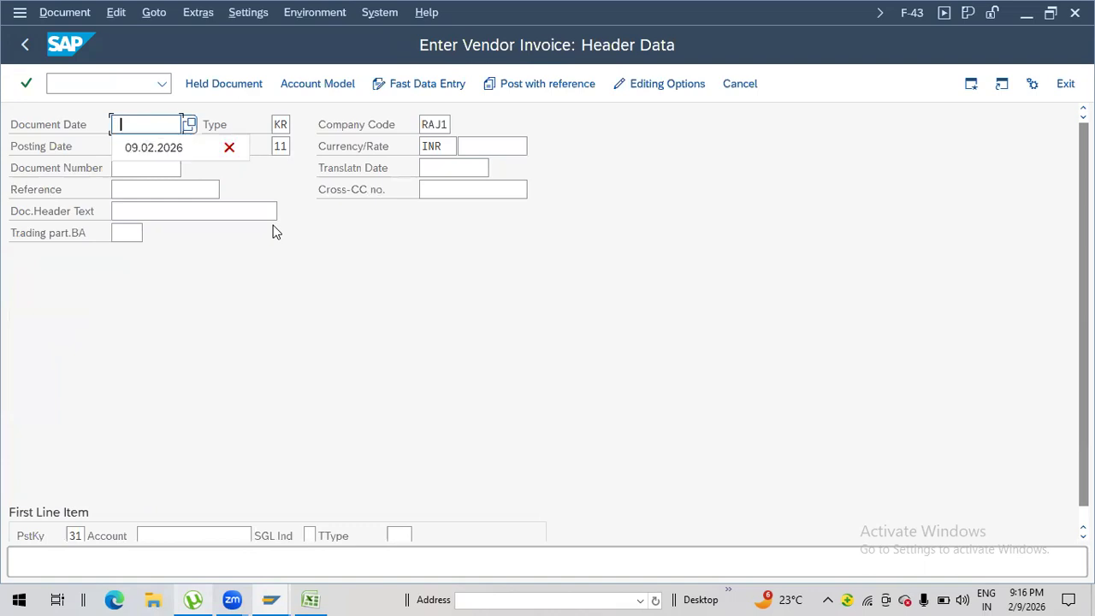
left_click(164, 151)
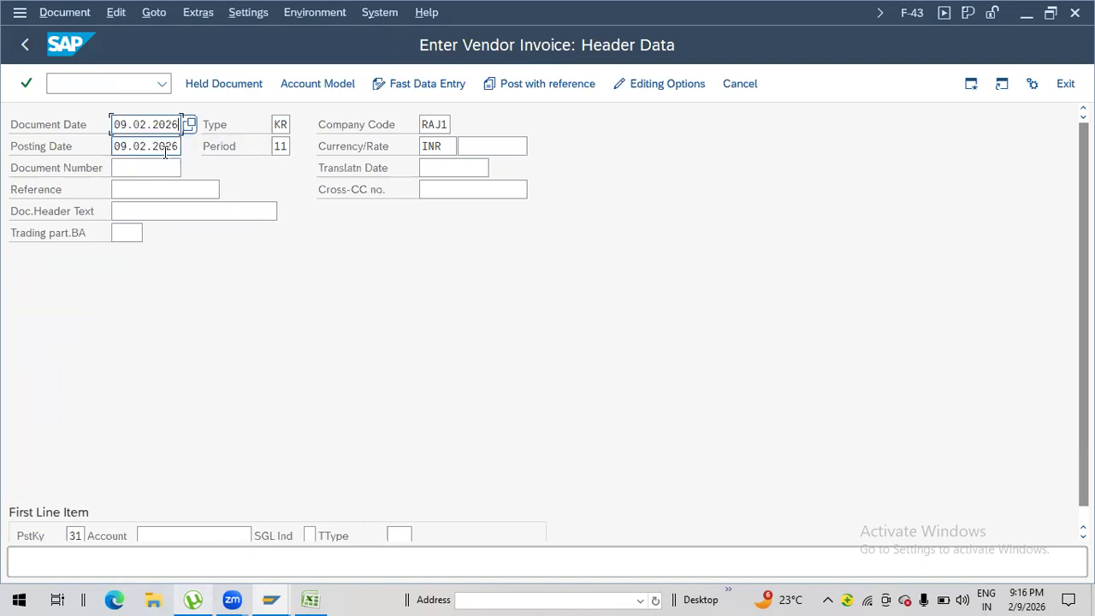
left_click(154, 536)
type("6000058")
key("Return")
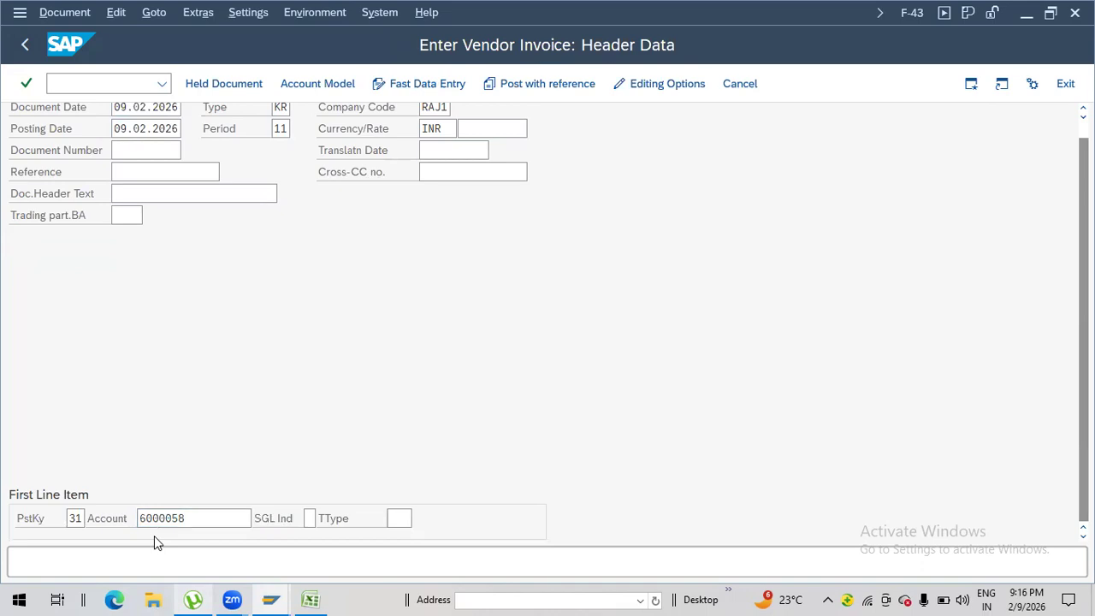
Step: Enter an amount of 1000 INR and the text GGG for the vendor item
type("1000")
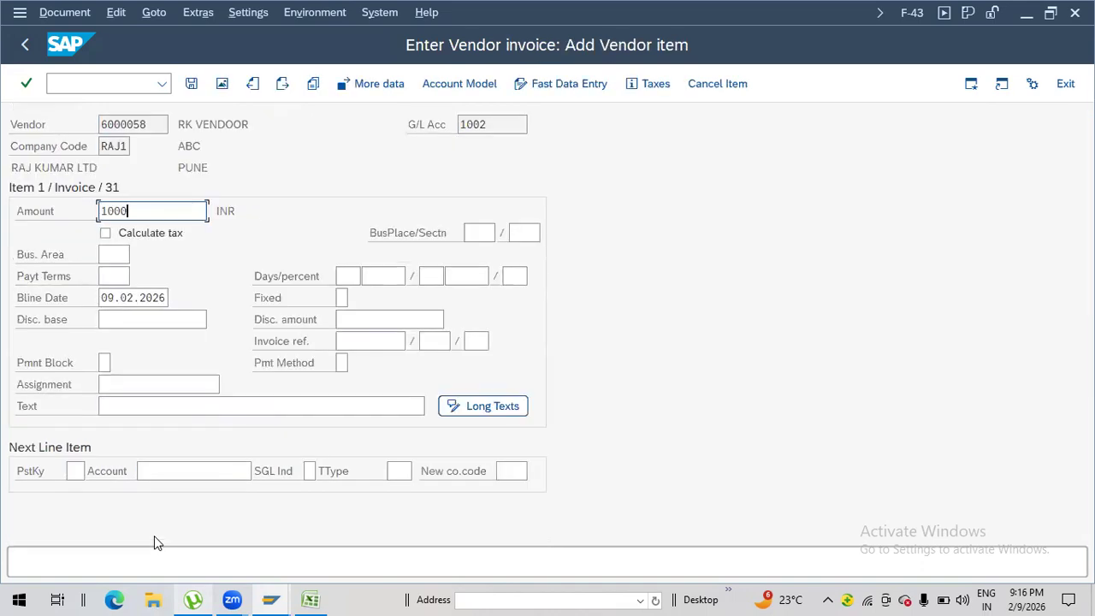
left_click(75, 470)
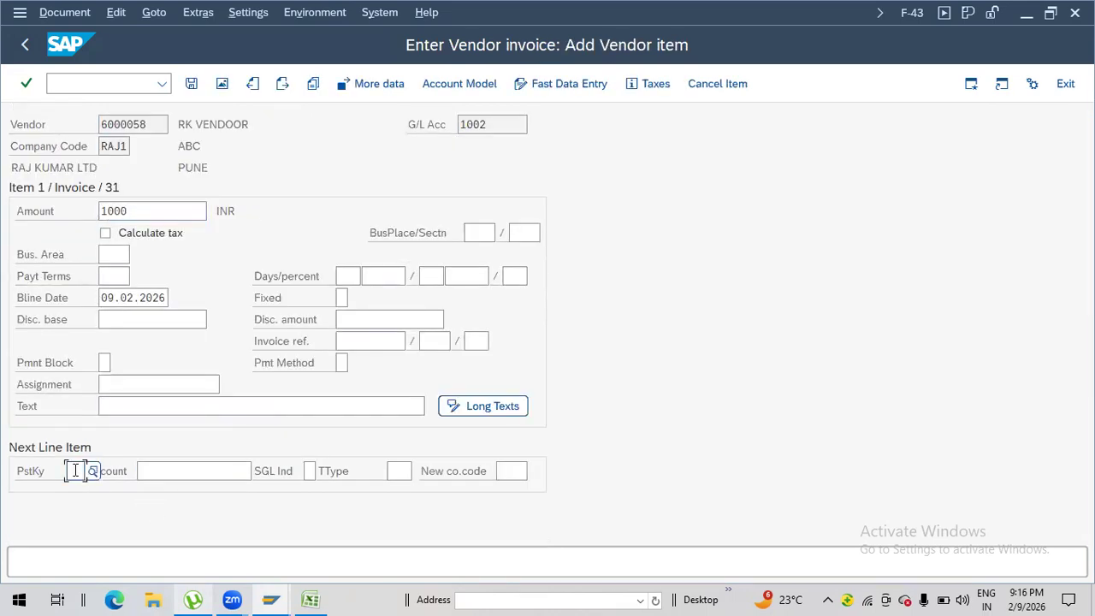
left_click(116, 405)
type("GGG")
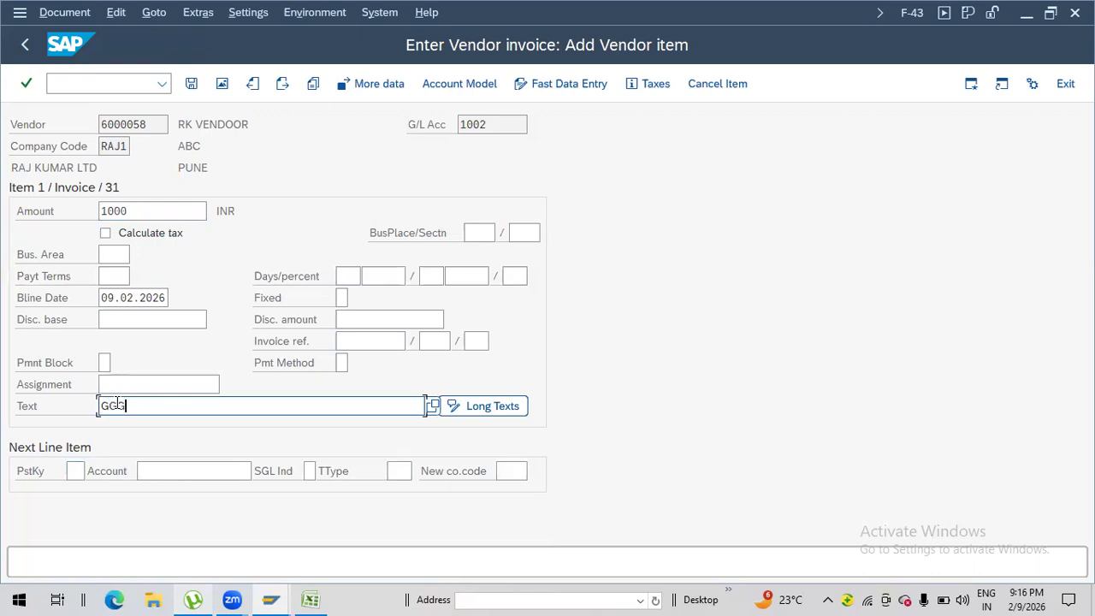
Step: Define the next line item with posting key 40 and G/L account 4001
left_click(77, 470)
type("40")
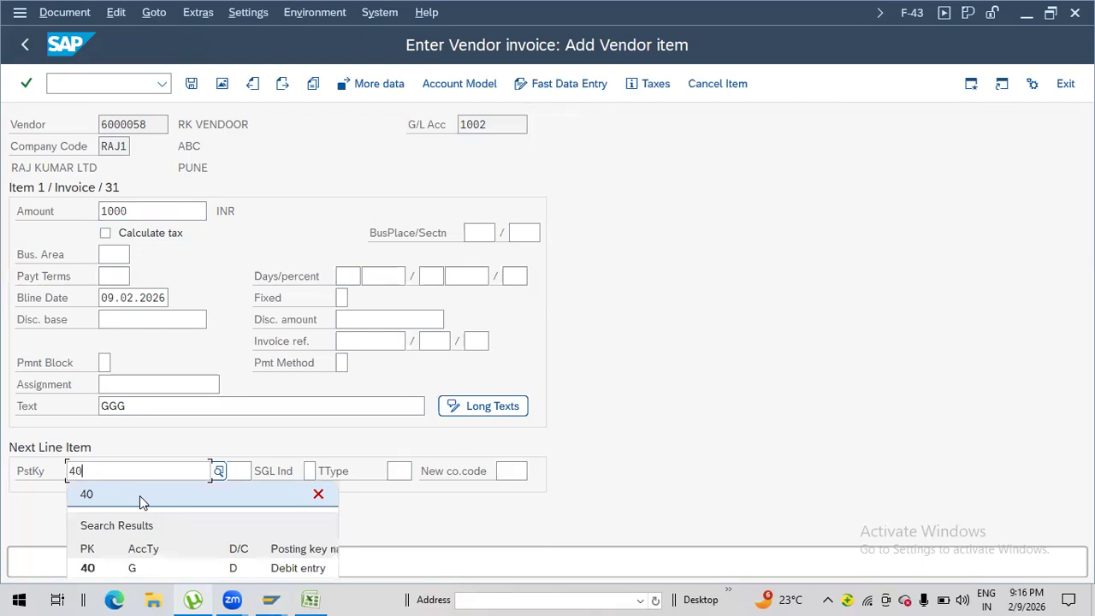
left_click(140, 495)
left_click(139, 473)
type("4001")
key("Return")
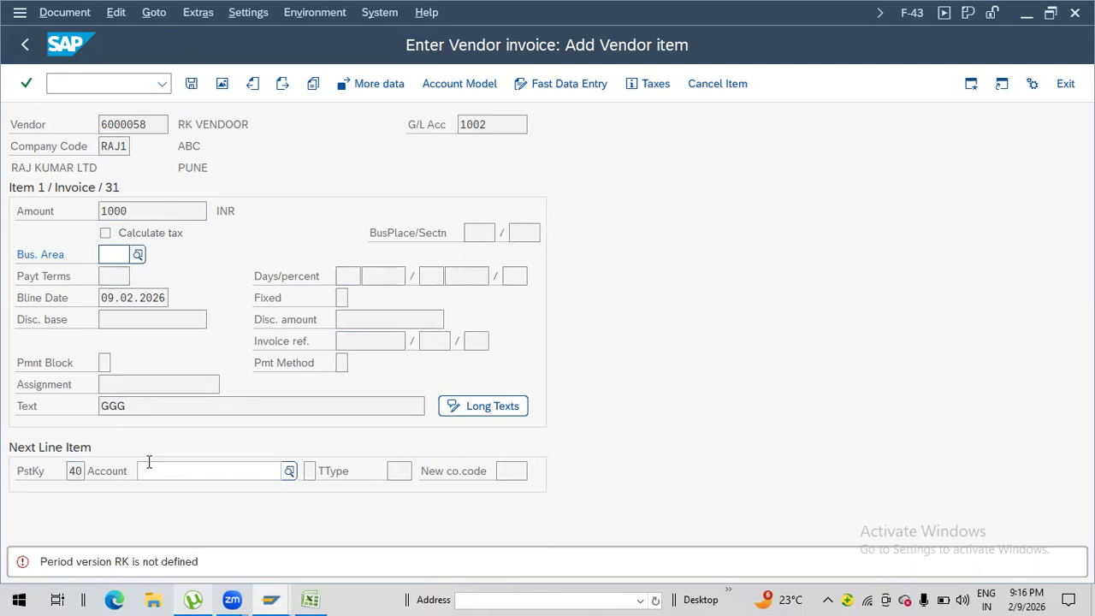
Step: Set the vendor item's business area to 1000 and try to proceed to the next line item
type("100")
key("Return")
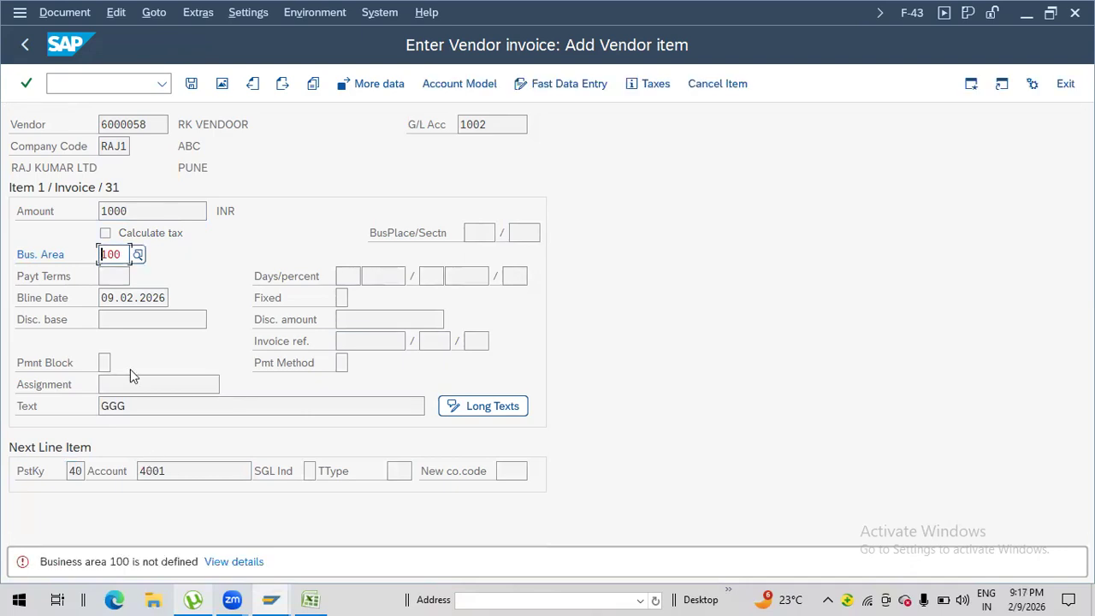
type("0")
key("Return")
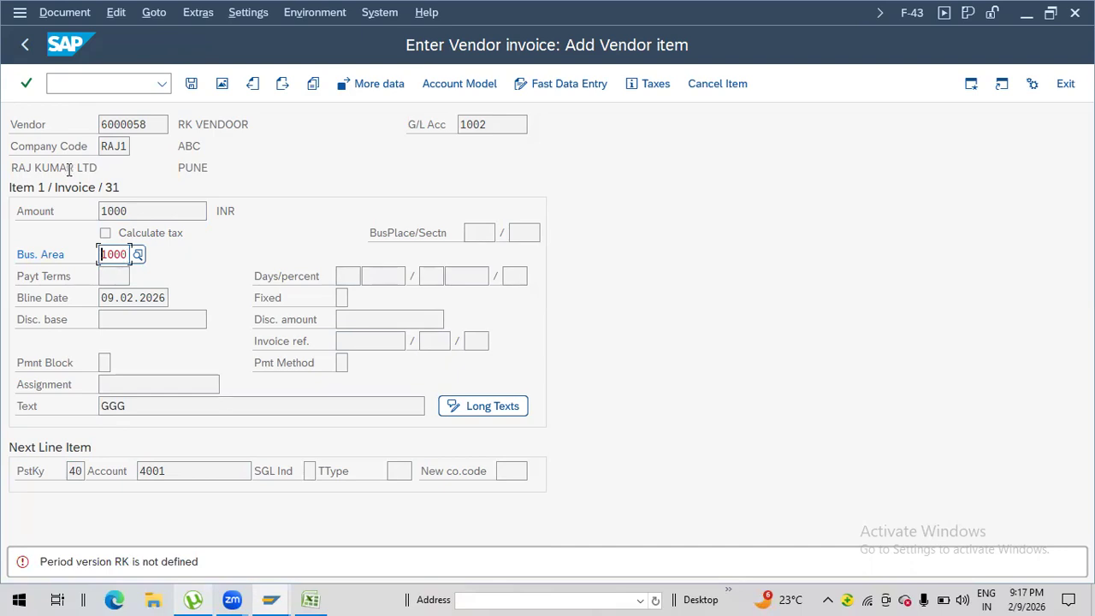
Step: Open transaction OBY6, find company code RAJ1 and display its global data to check the posting period variant
left_click(64, 83)
type("/N")
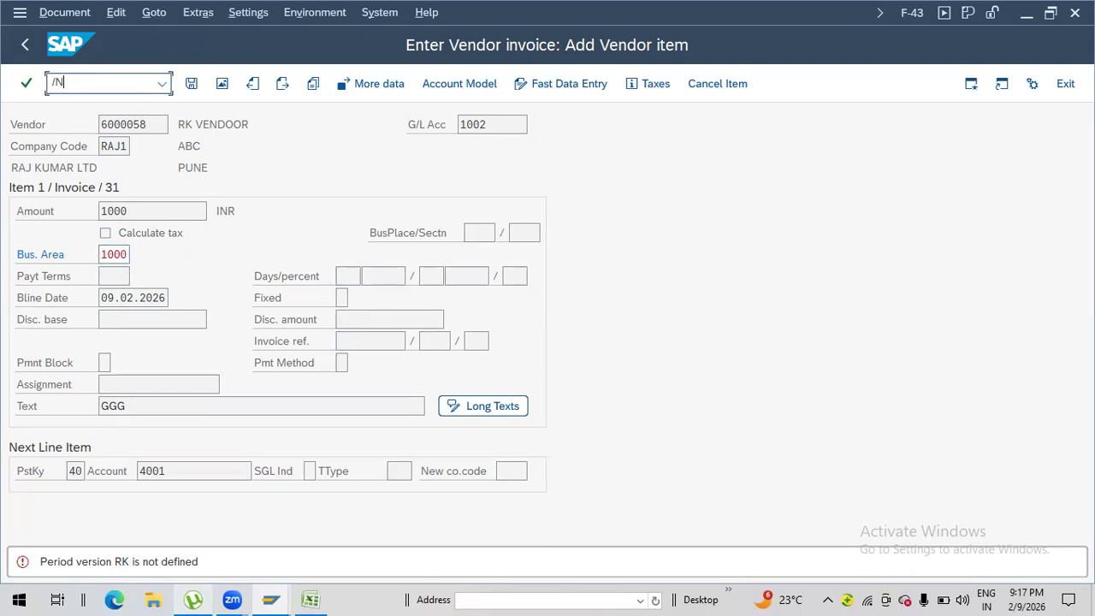
type("OB")
type("Y6")
key("Return")
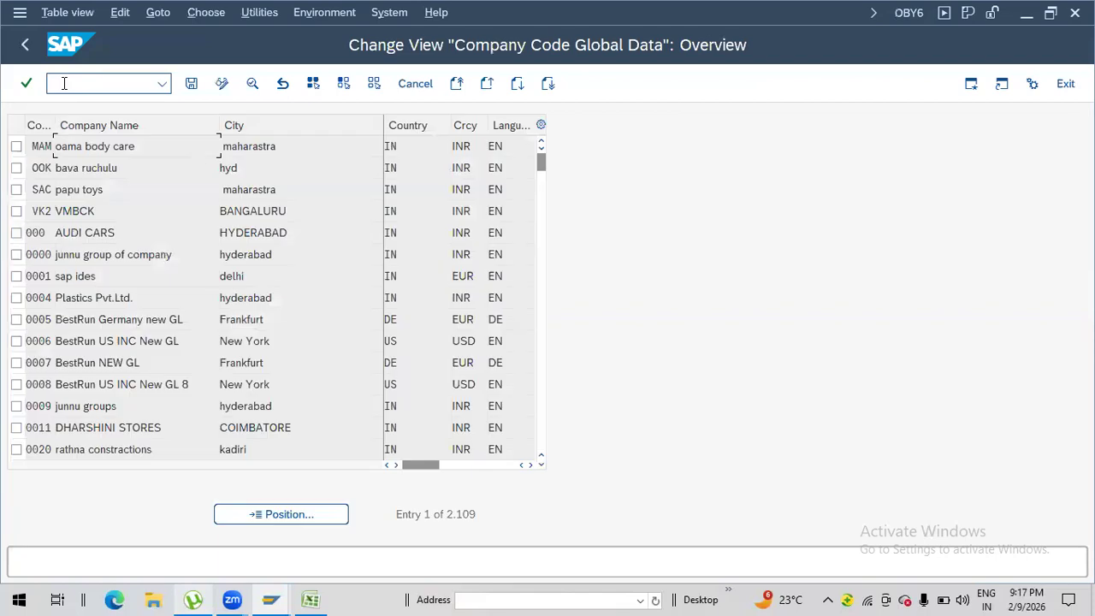
left_click(265, 518)
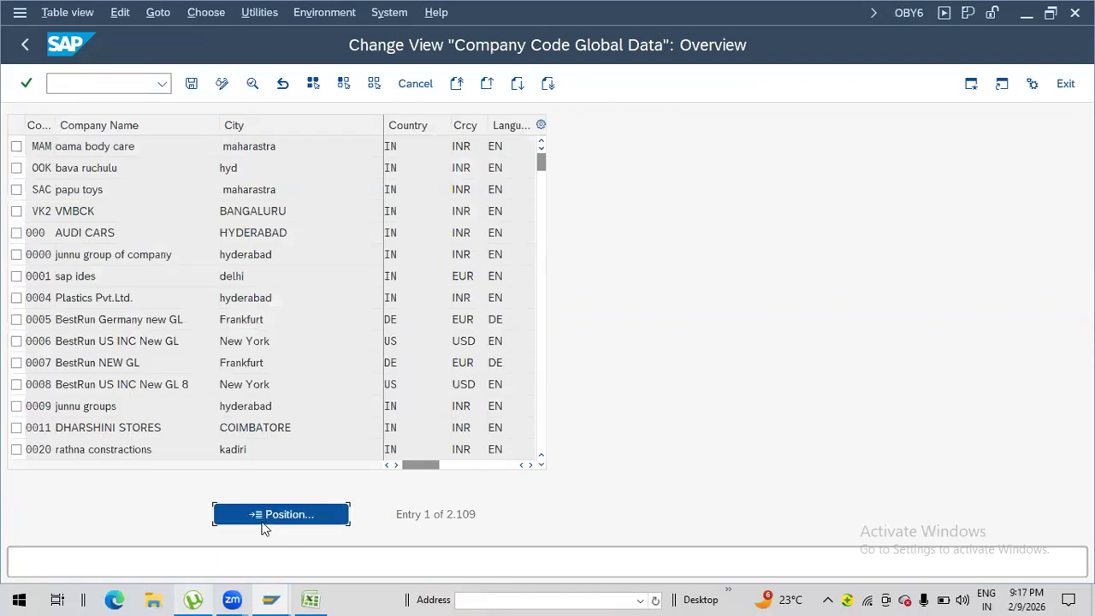
type("RAJ1")
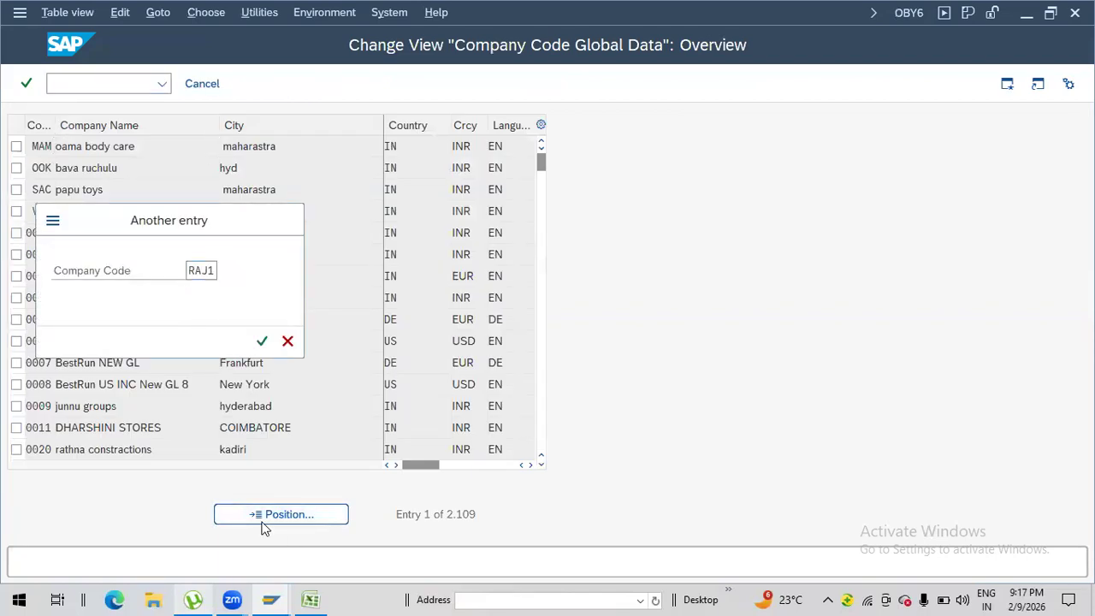
key("Return")
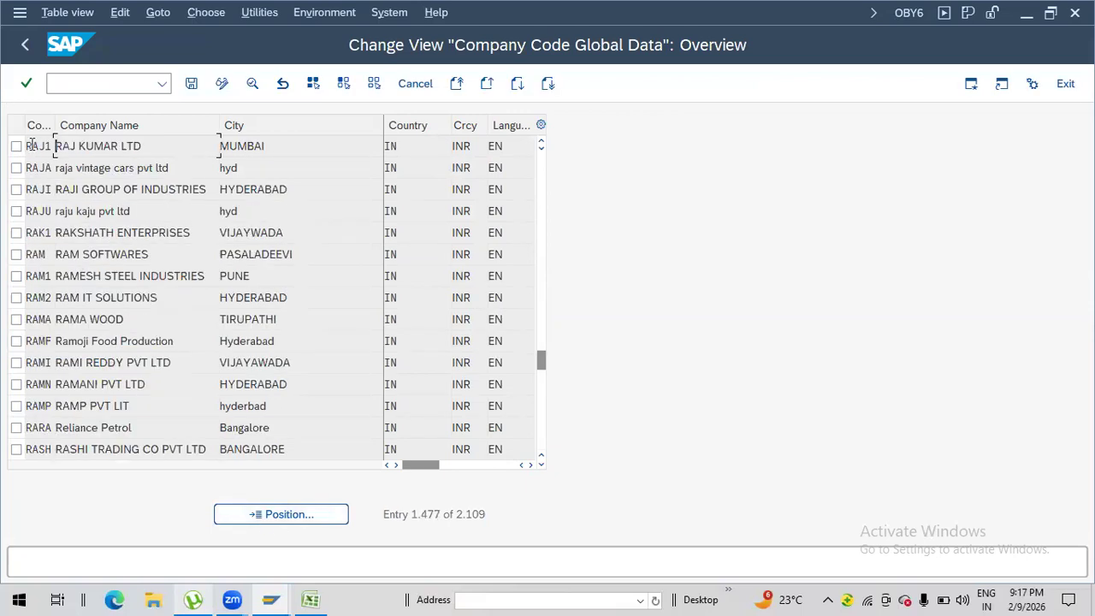
double_click(31, 145)
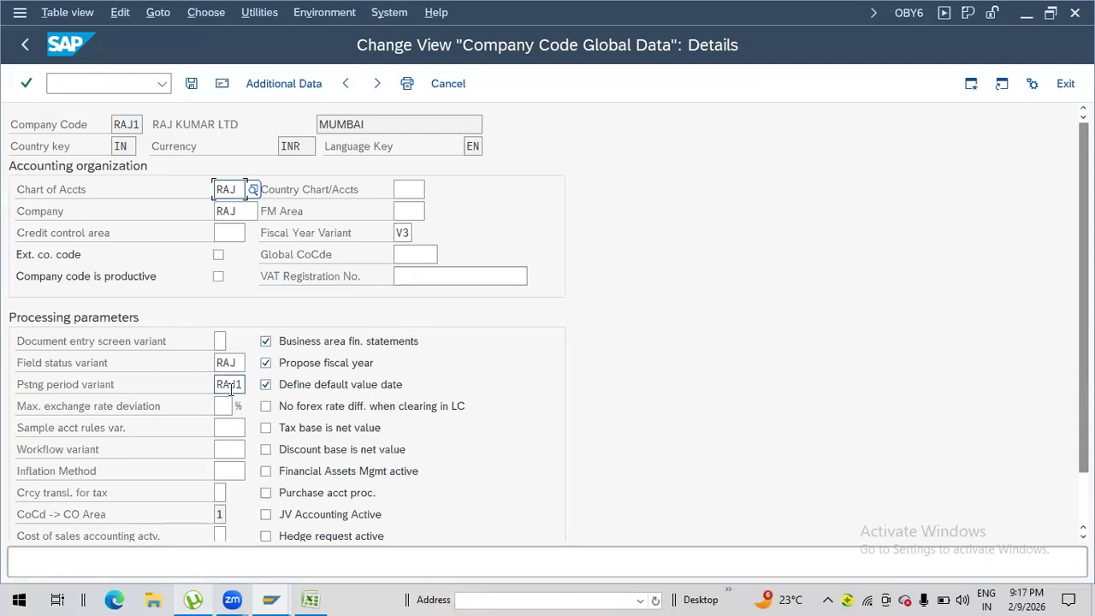
Step: Open transaction OB52 and look up posting period variant RK in the time intervals list
left_click(99, 83)
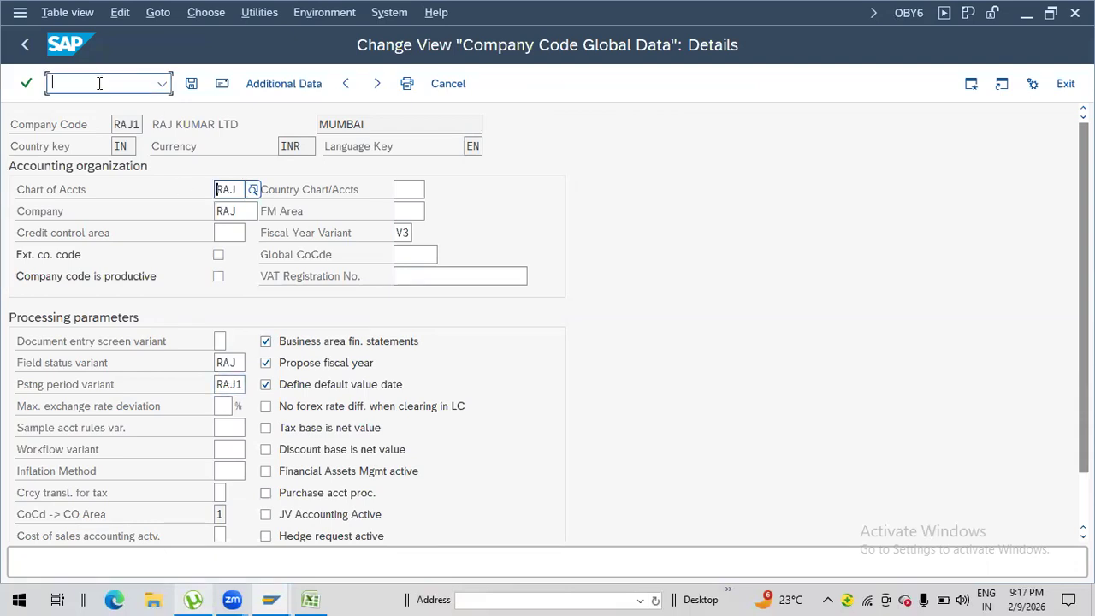
type("/NOB")
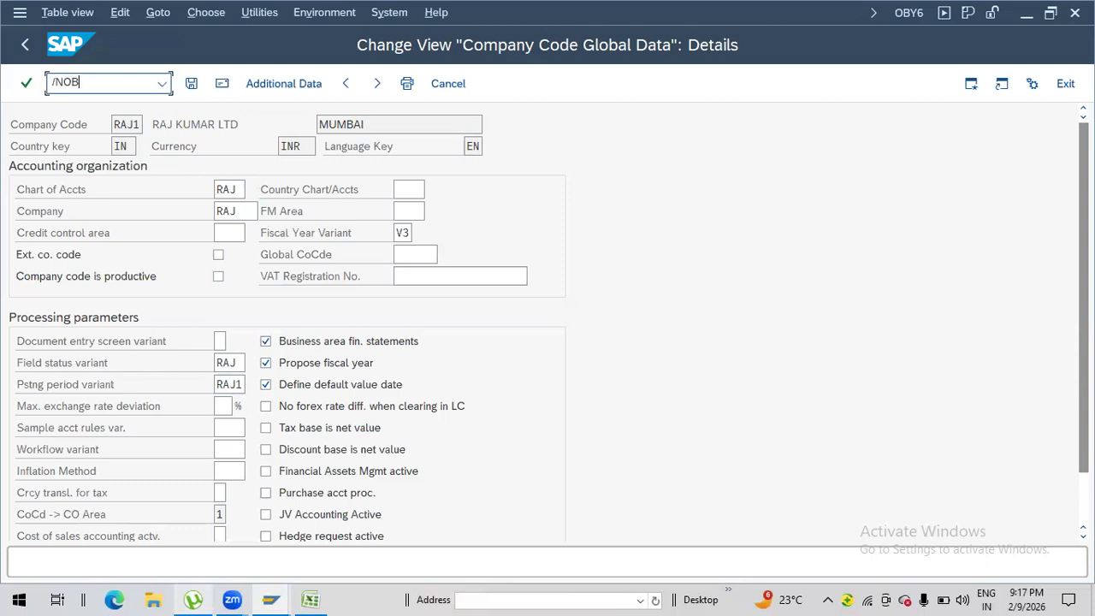
type("52")
key("Return")
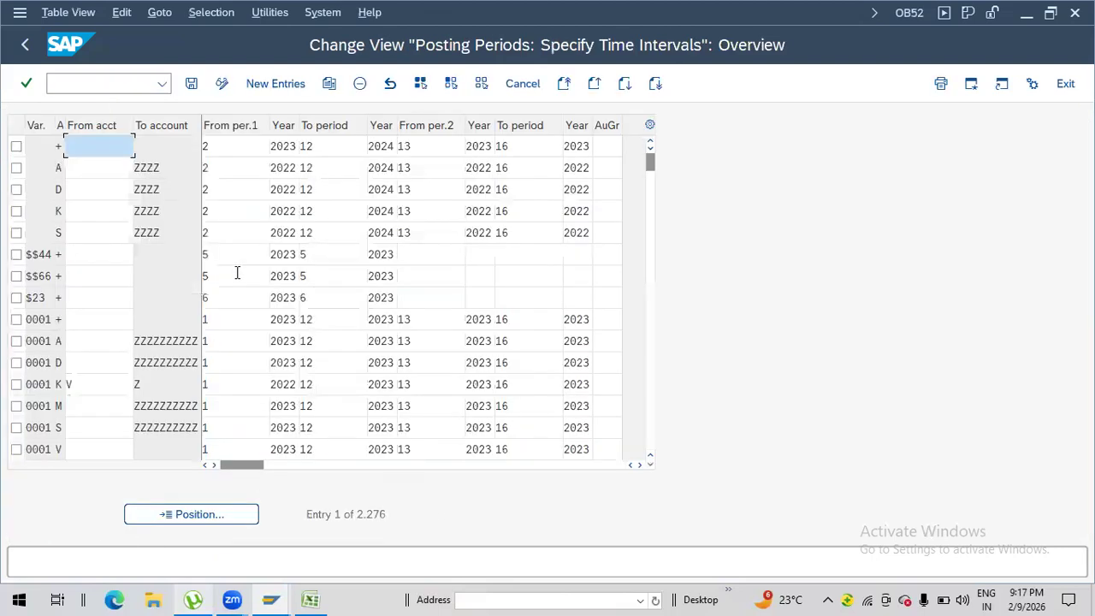
left_click(191, 523)
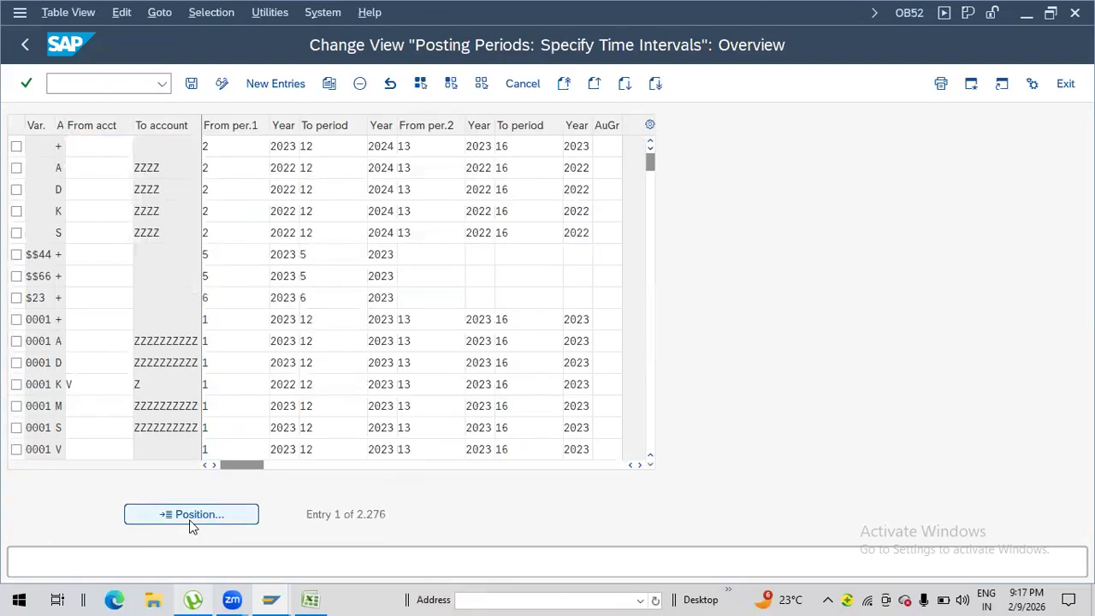
type("RK22")
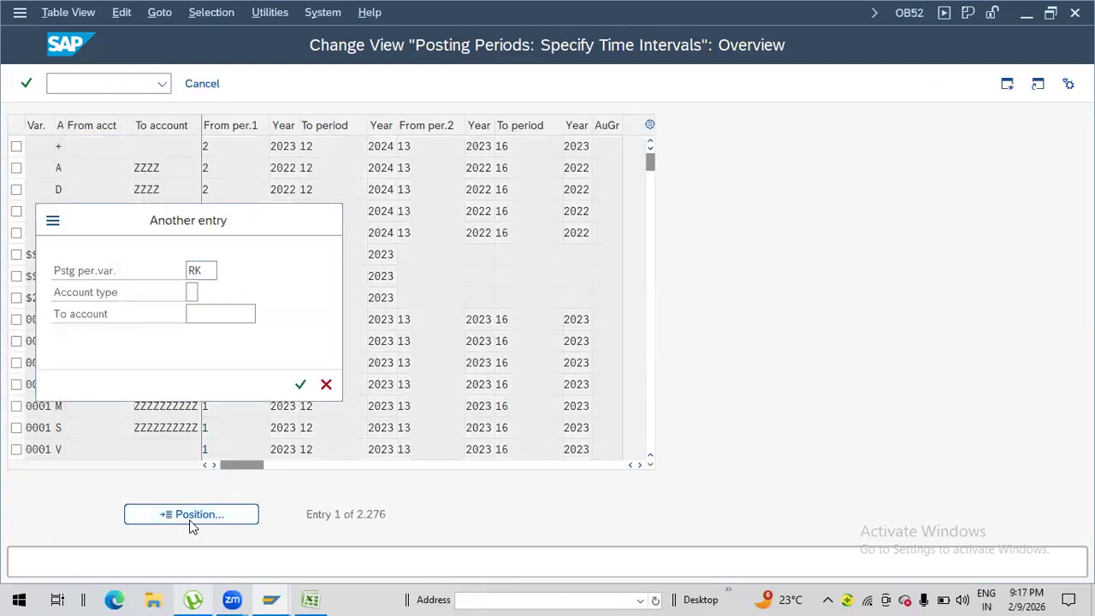
key("Return")
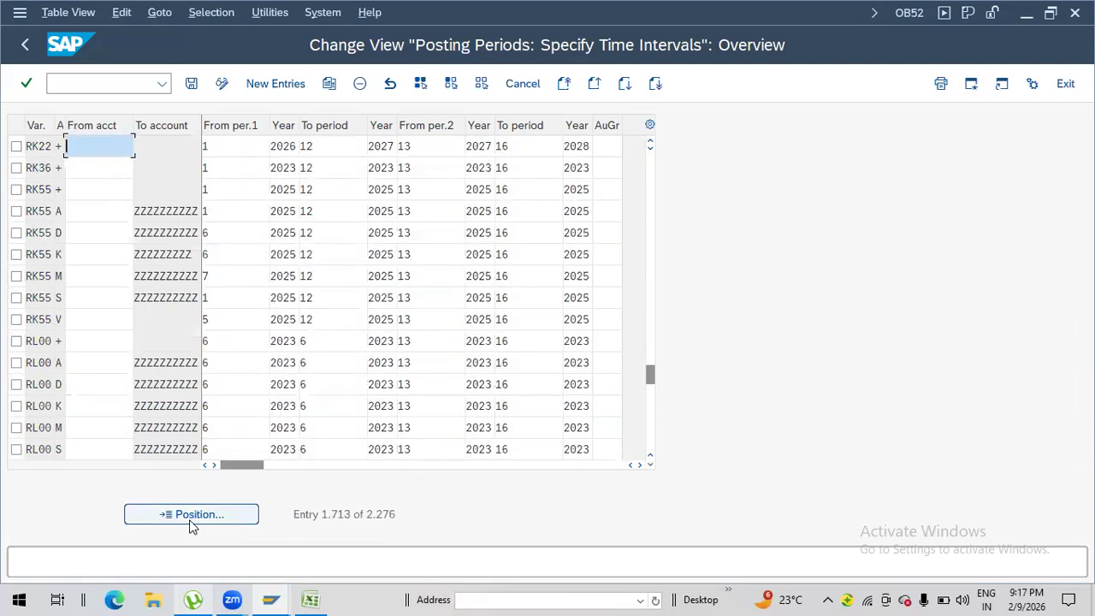
Step: Open transaction OBBP and look up company code RK in the posting period variant assignments
left_click(94, 81)
type("/NOB52")
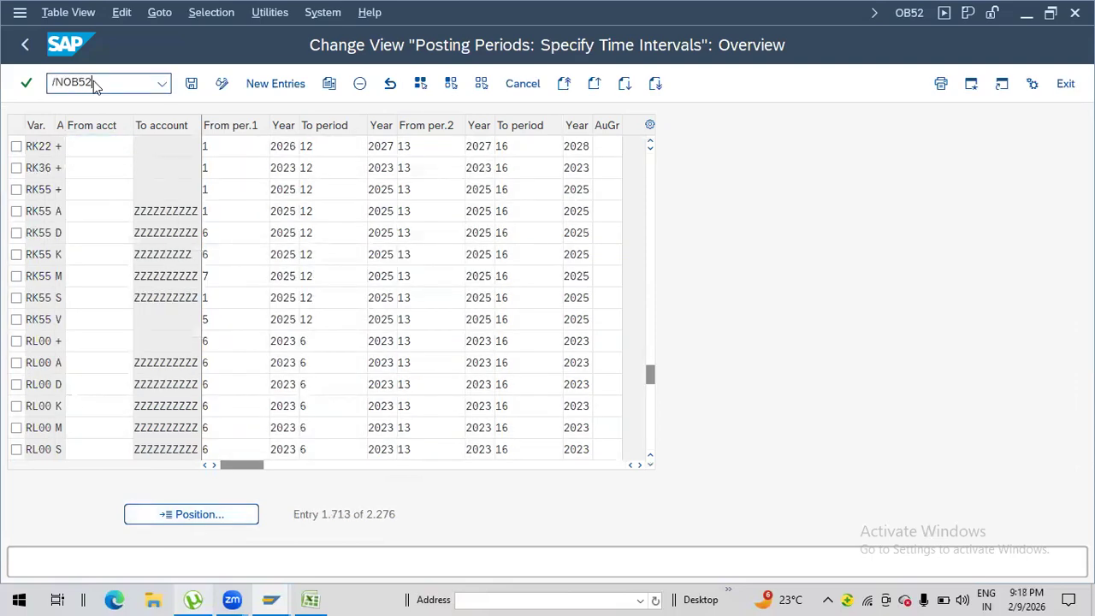
key("Return")
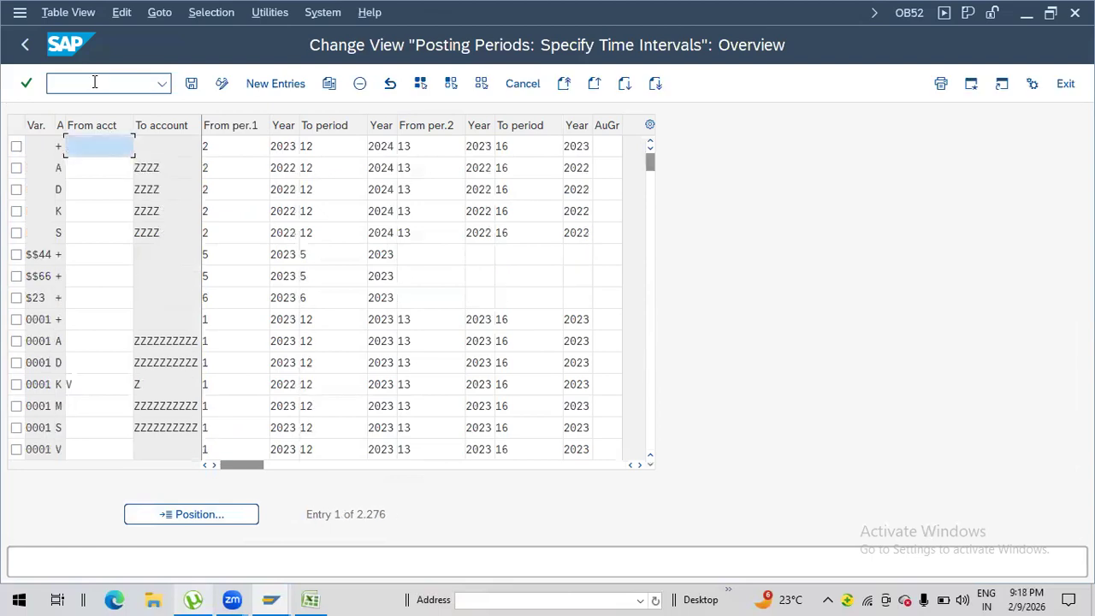
type("/NOBBP")
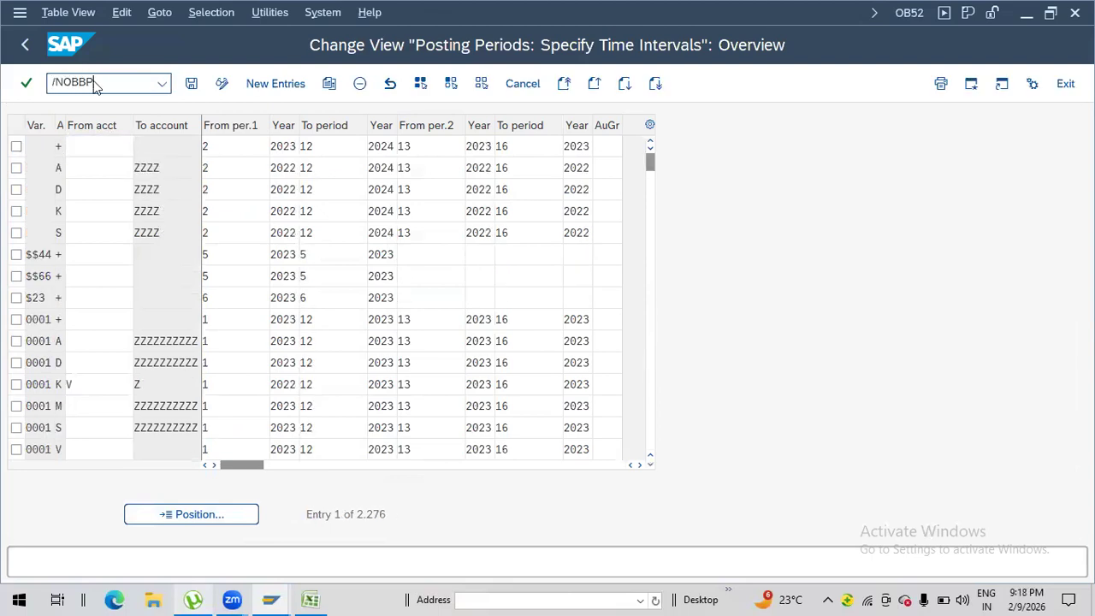
key("Return")
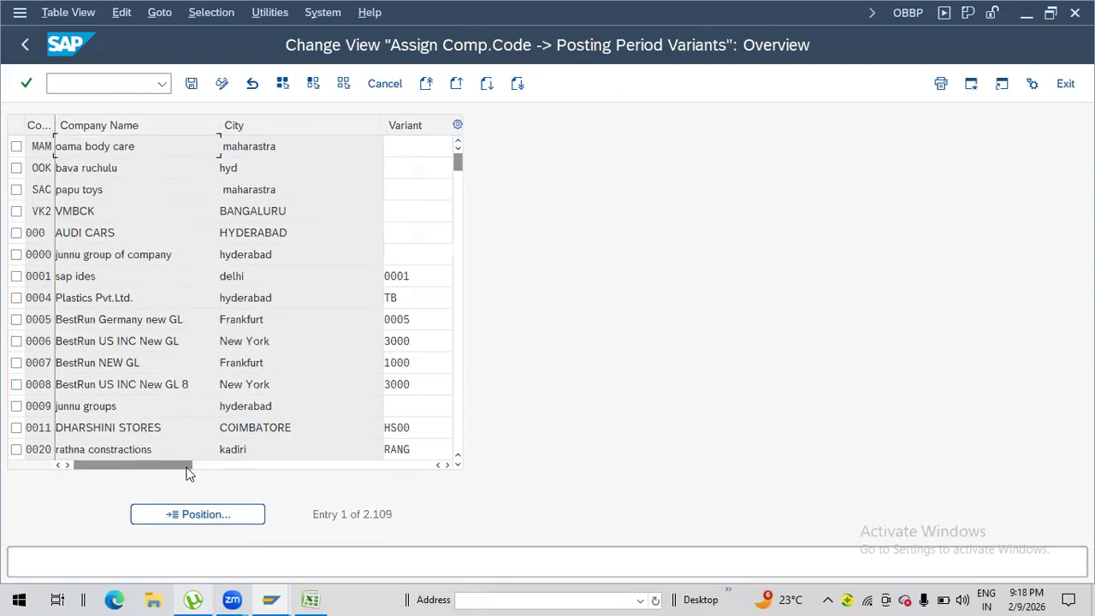
left_click(182, 514)
type("RK")
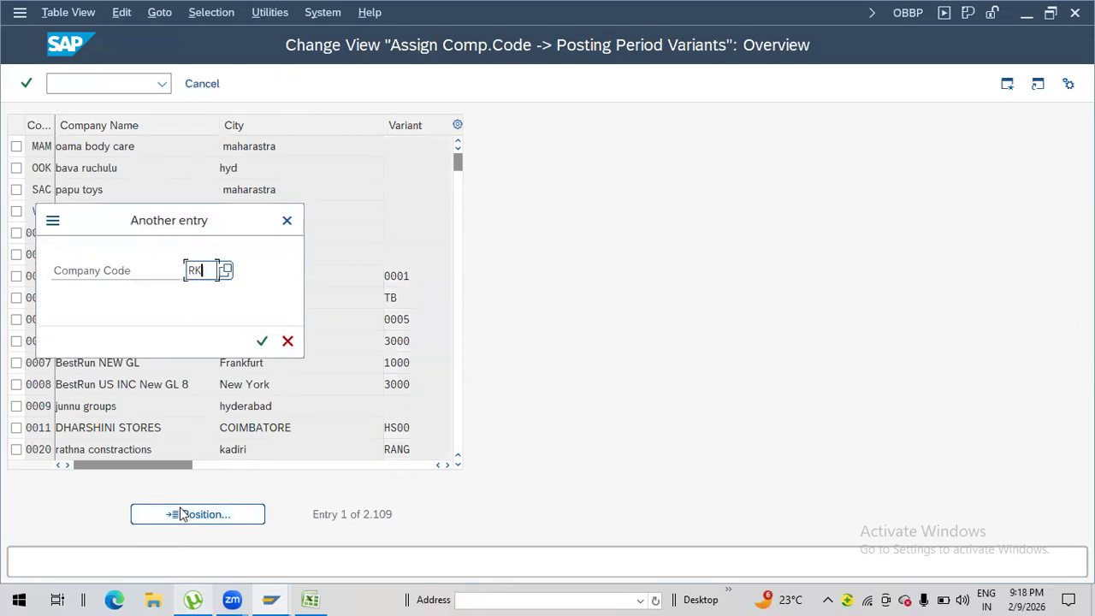
key("Return")
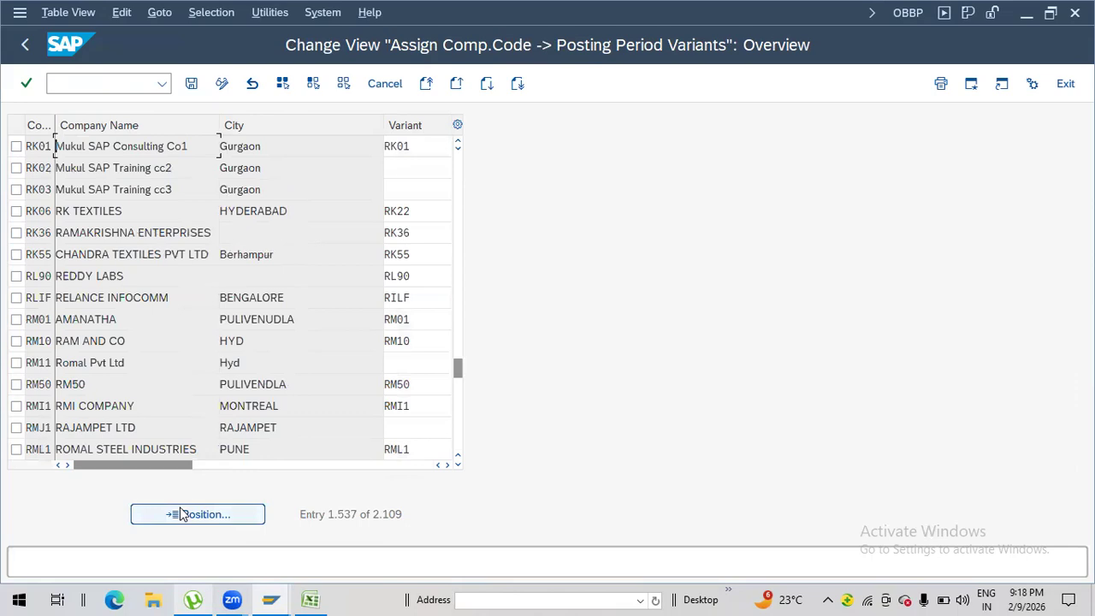
Step: Go to company code RAJ1 in the assignment list to check its posting period variant
left_click(182, 514)
type("RAJ1")
key("Return")
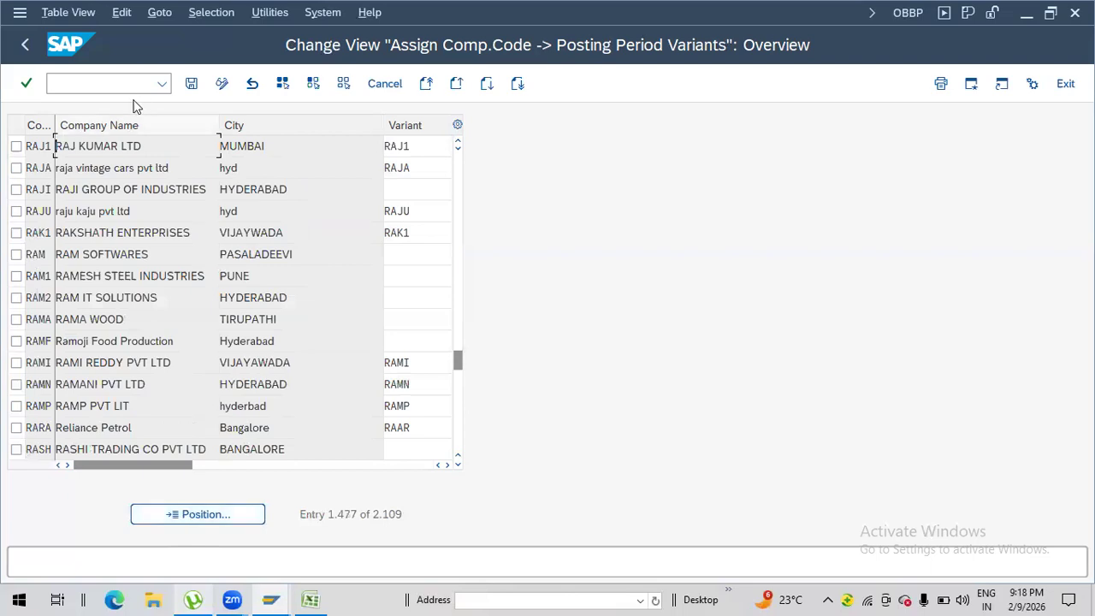
Step: Open transaction OB29 and go to fiscal year variant RN in the list
left_click(111, 84)
type("/NO")
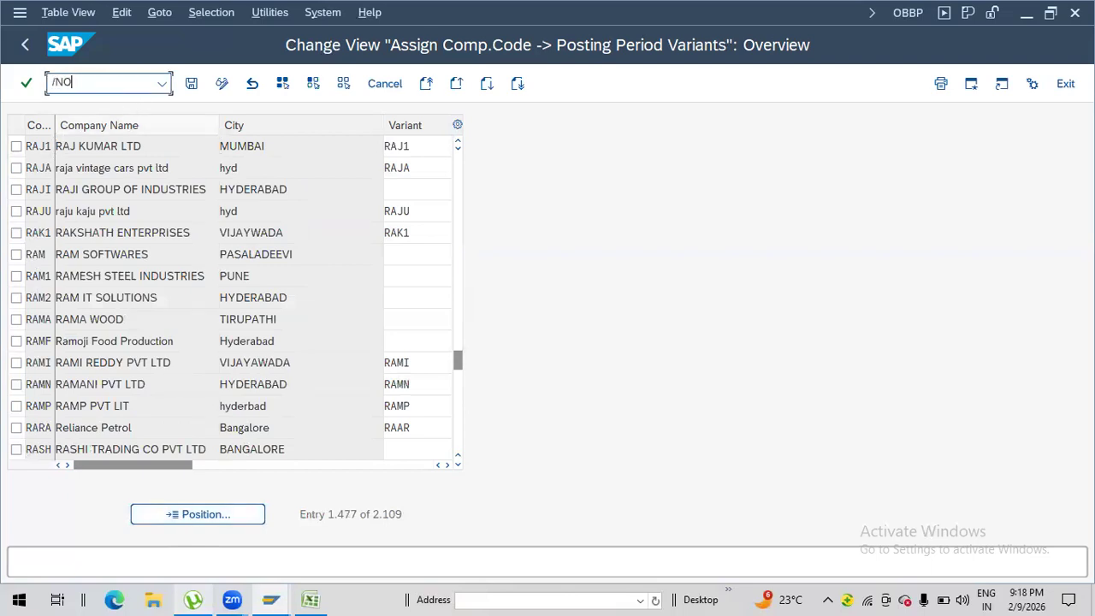
type("B29")
key("Return")
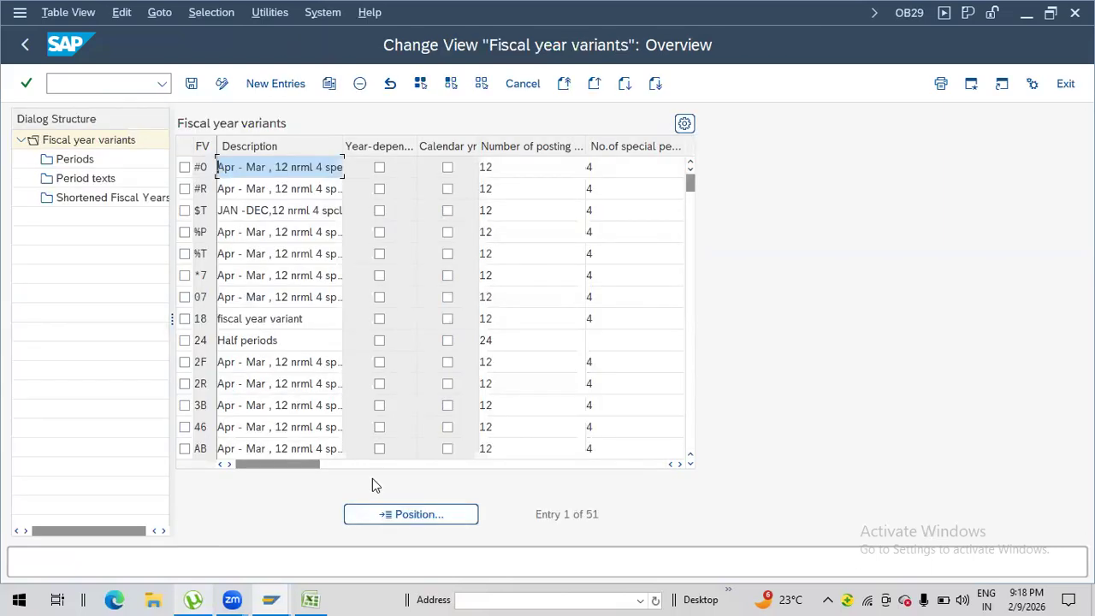
left_click(411, 514)
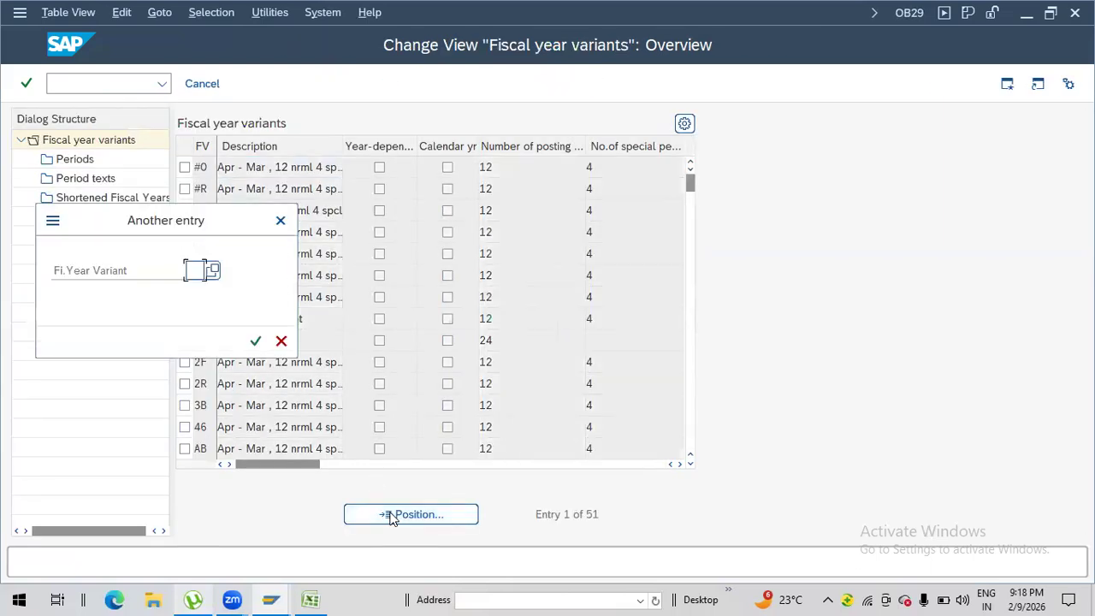
type("RN")
key("Return")
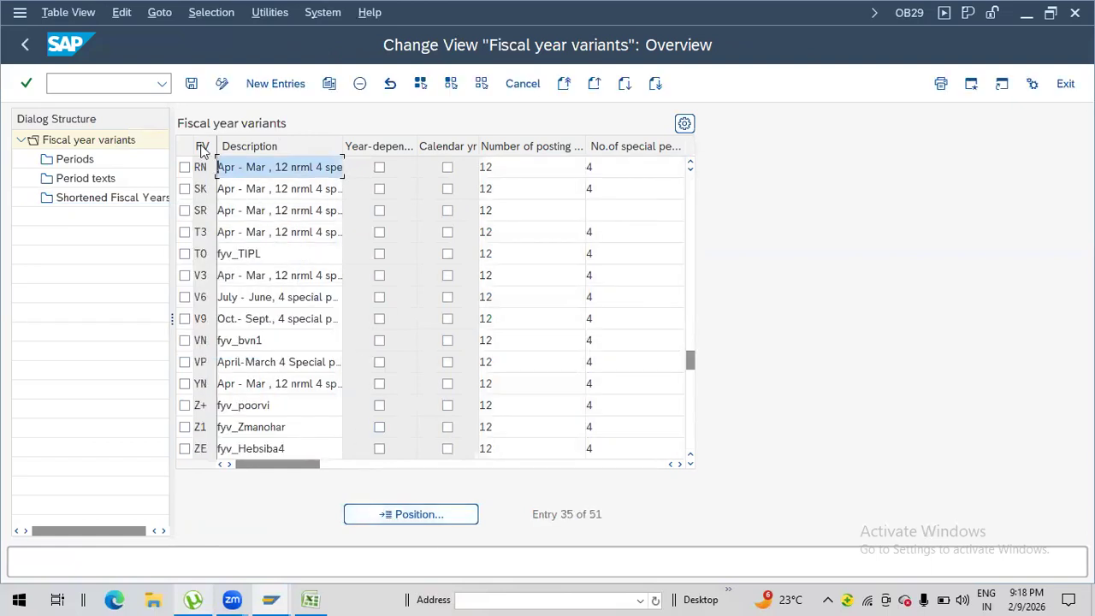
Step: Open transaction OB37 and go to company code RAJ1 to check its fiscal year variant assignment
left_click(105, 83)
type("/")
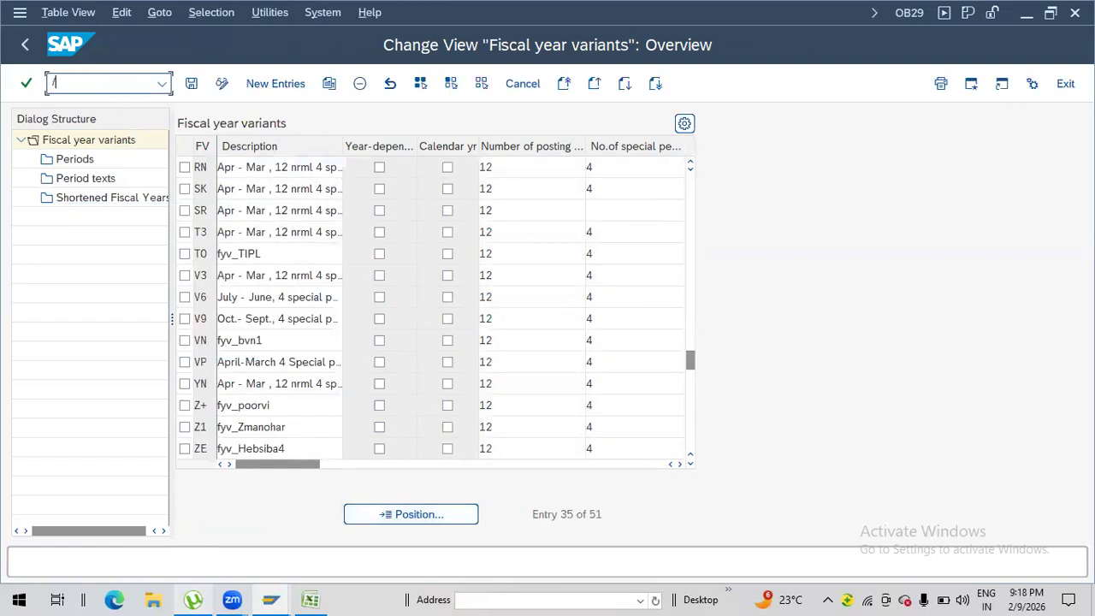
type("NOB37")
key("Return")
left_click(200, 514)
type("RAJ1")
key("Return")
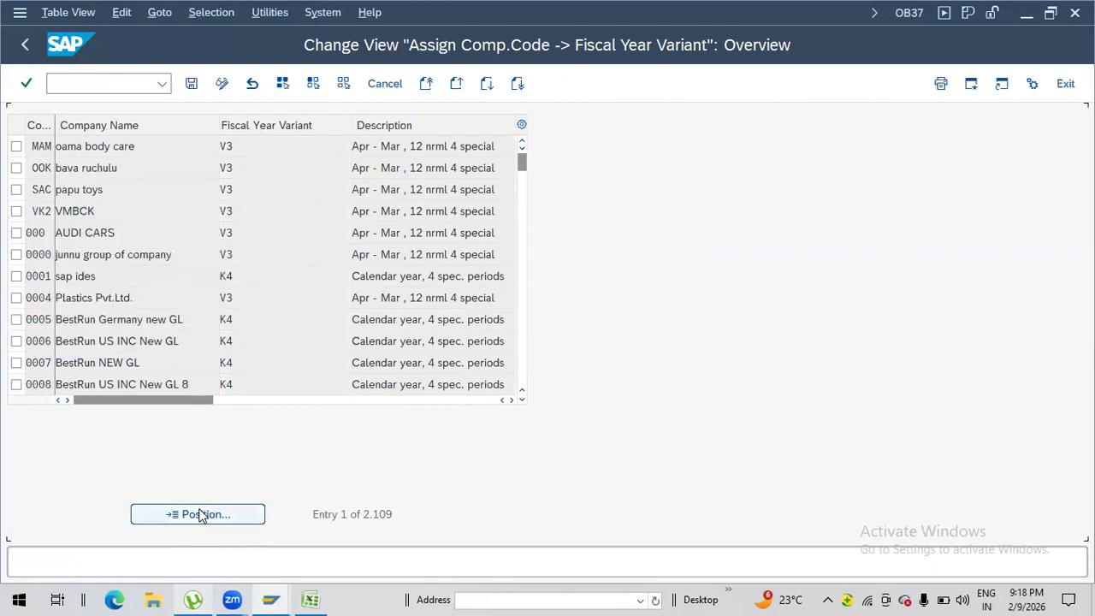
Step: Open transaction OBA7 and display the details of document type KR to check its number range
left_click(101, 81)
type("/N")
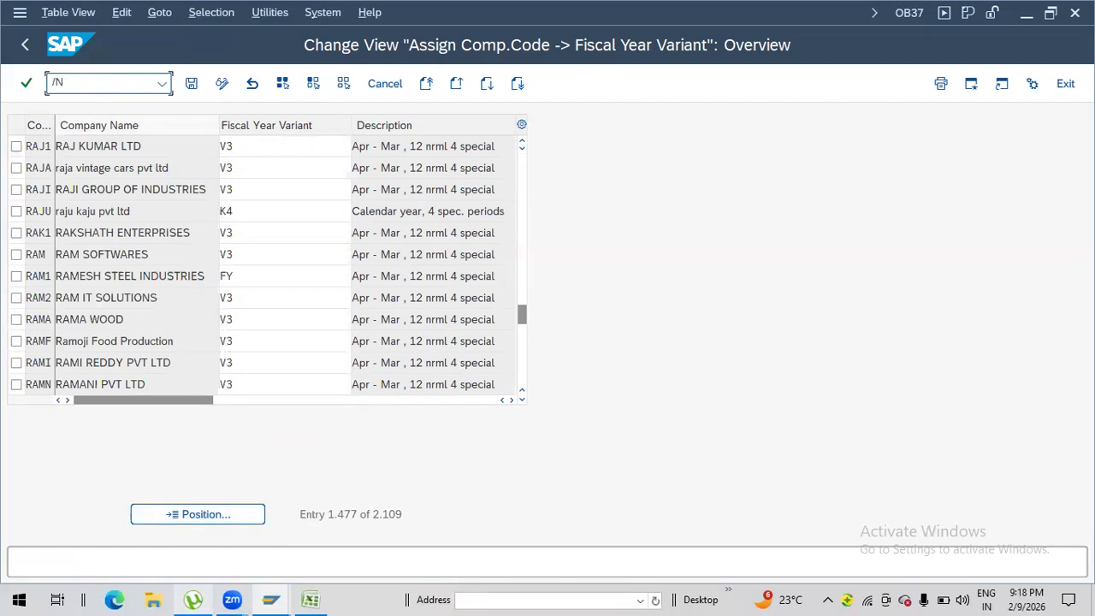
key("Return")
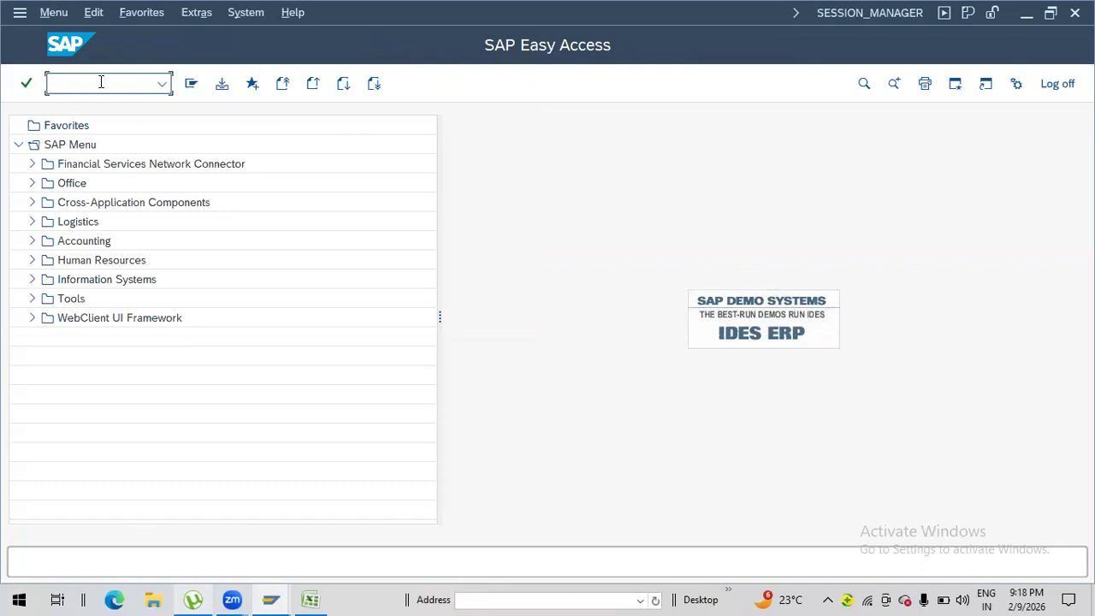
type("OBA7")
key("Return")
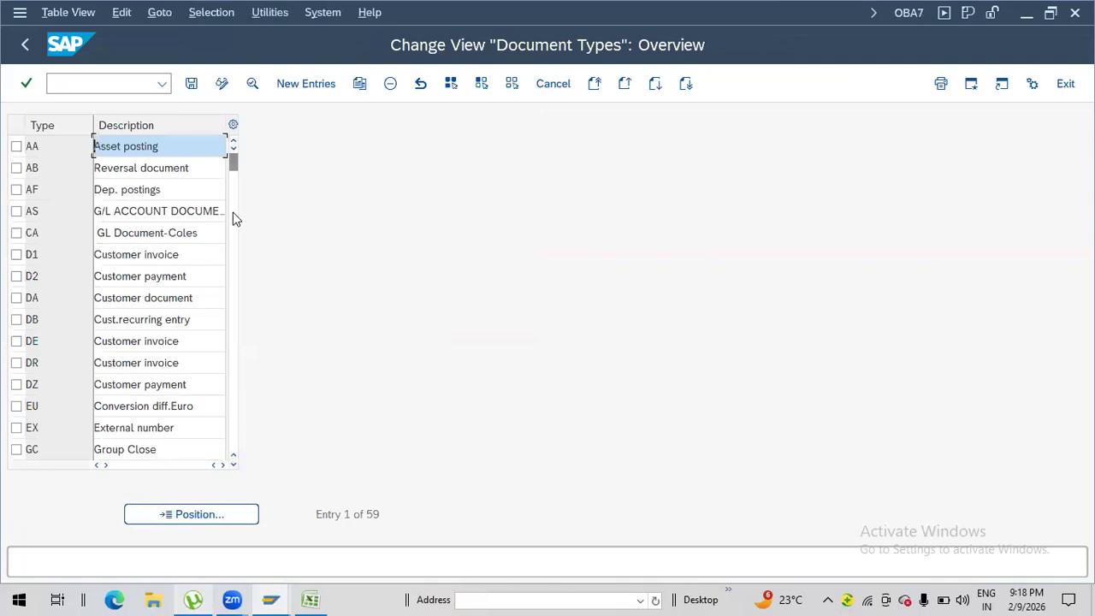
left_click(232, 212)
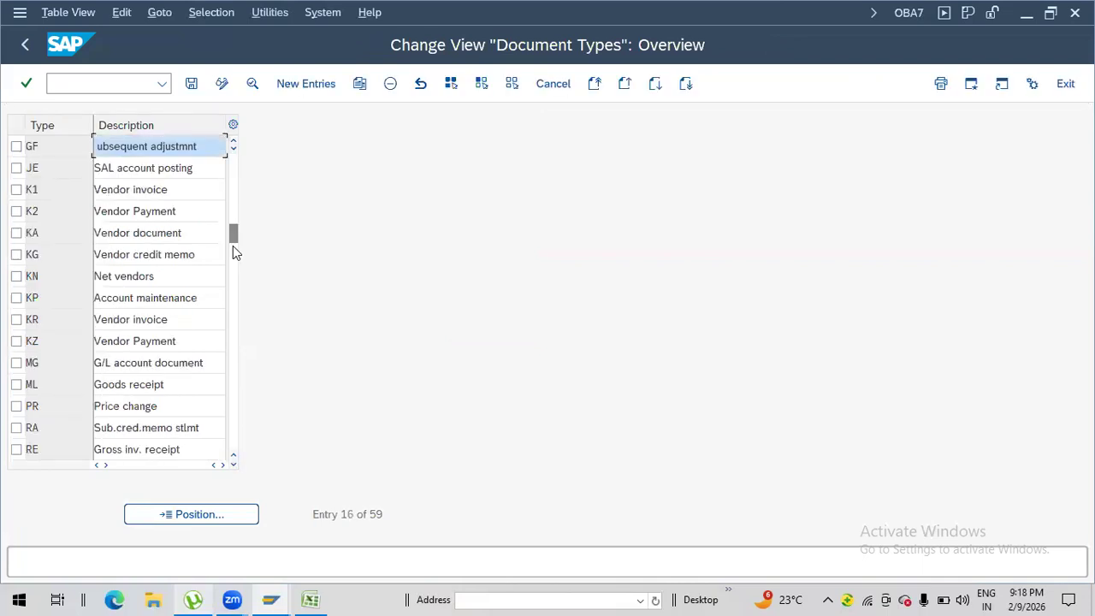
left_click(40, 319)
double_click(40, 319)
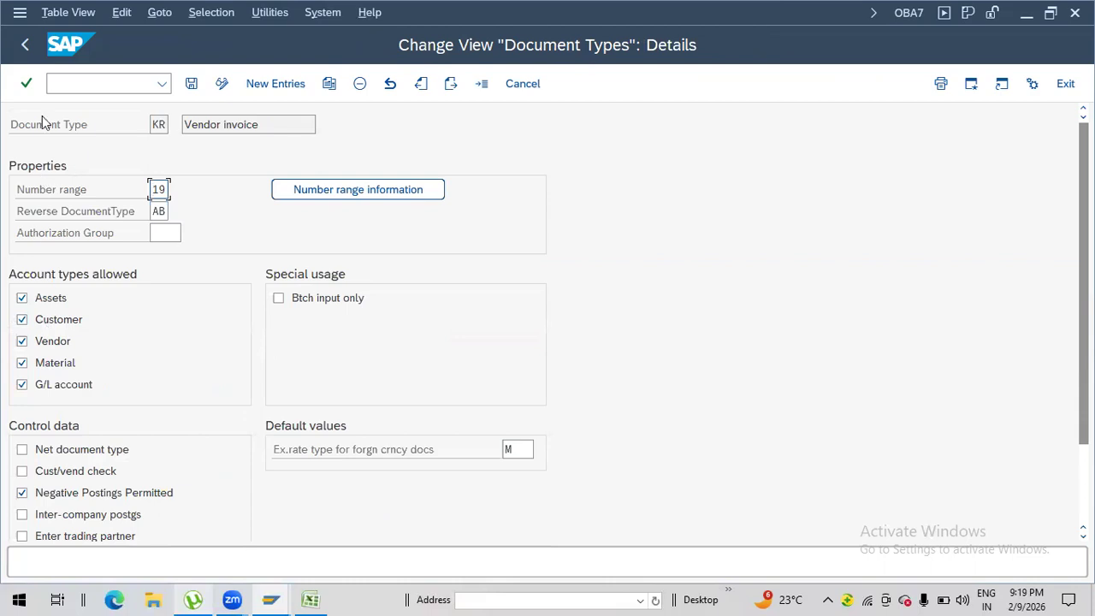
Step: Start a vendor invoice in transaction F-43 with document date 09.02.2026 and enter the vendor account for the first line item
left_click(50, 83)
type("/")
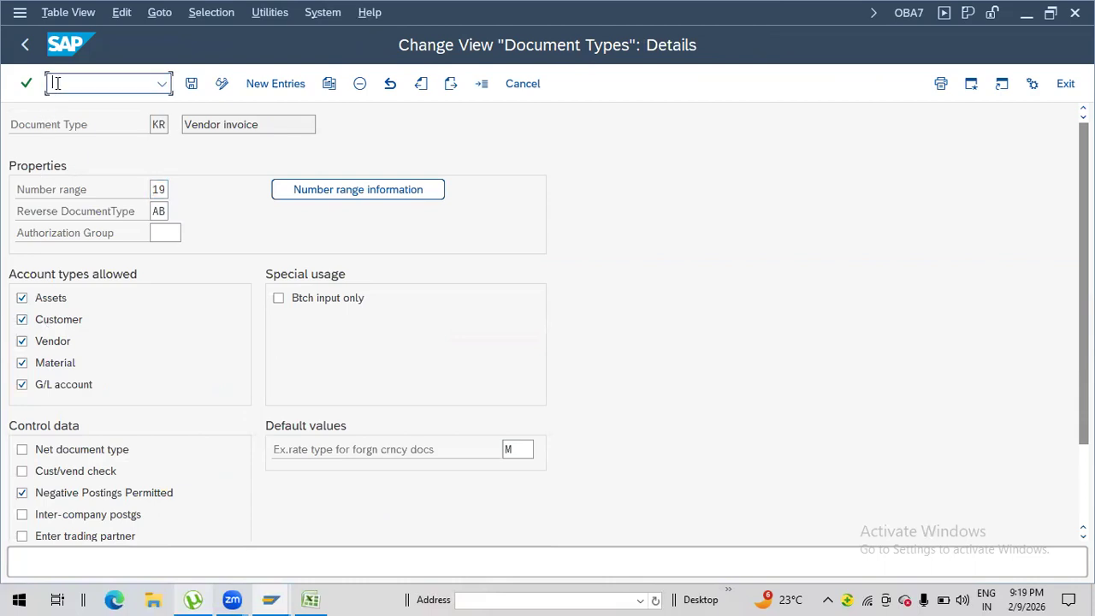
type("NF-43")
key("Return")
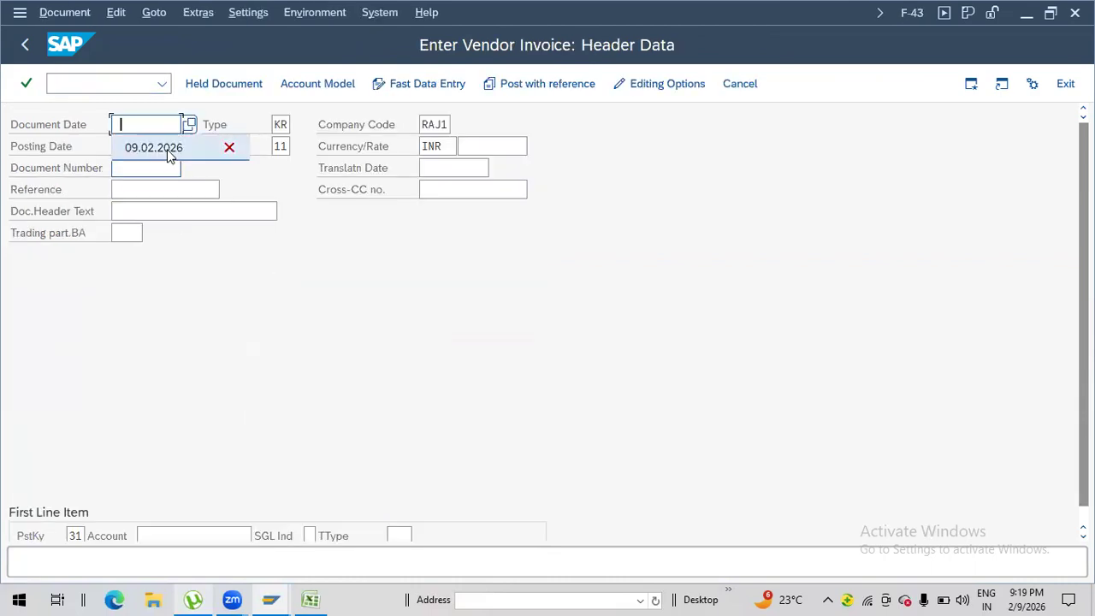
left_click(164, 149)
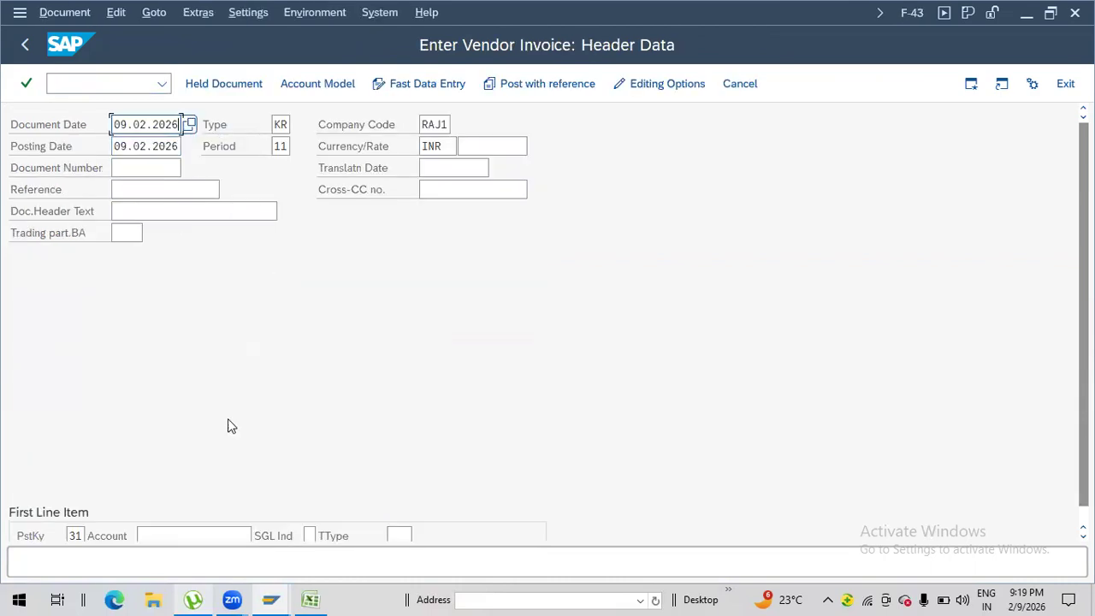
left_click(172, 533)
type("6000058")
key("Return")
Step: Set the vendor item's amount to 100 INR and its text to DD
type("100")
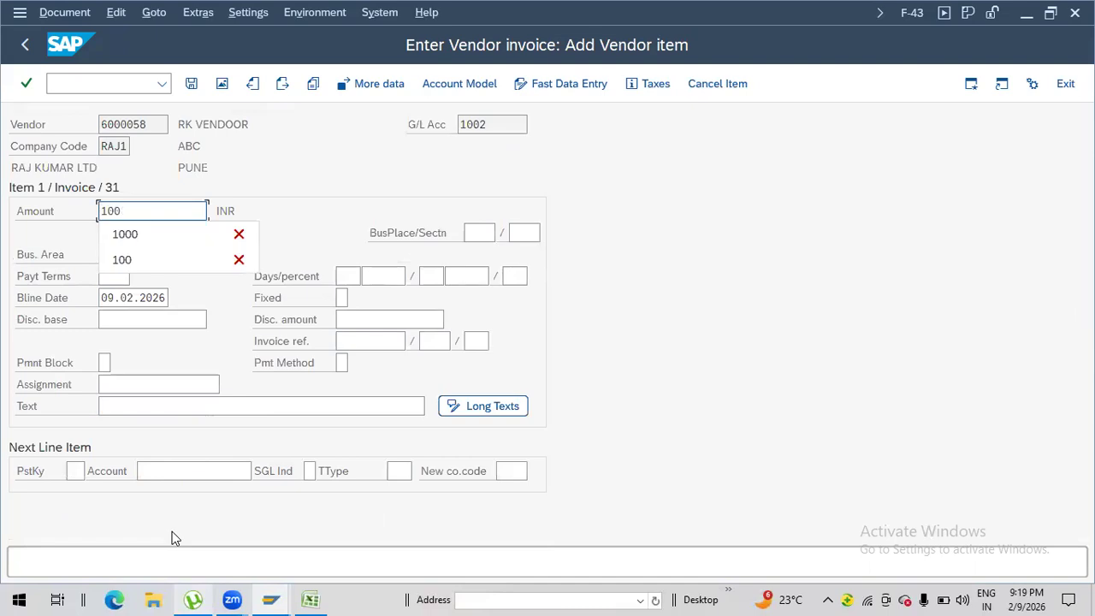
left_click(121, 415)
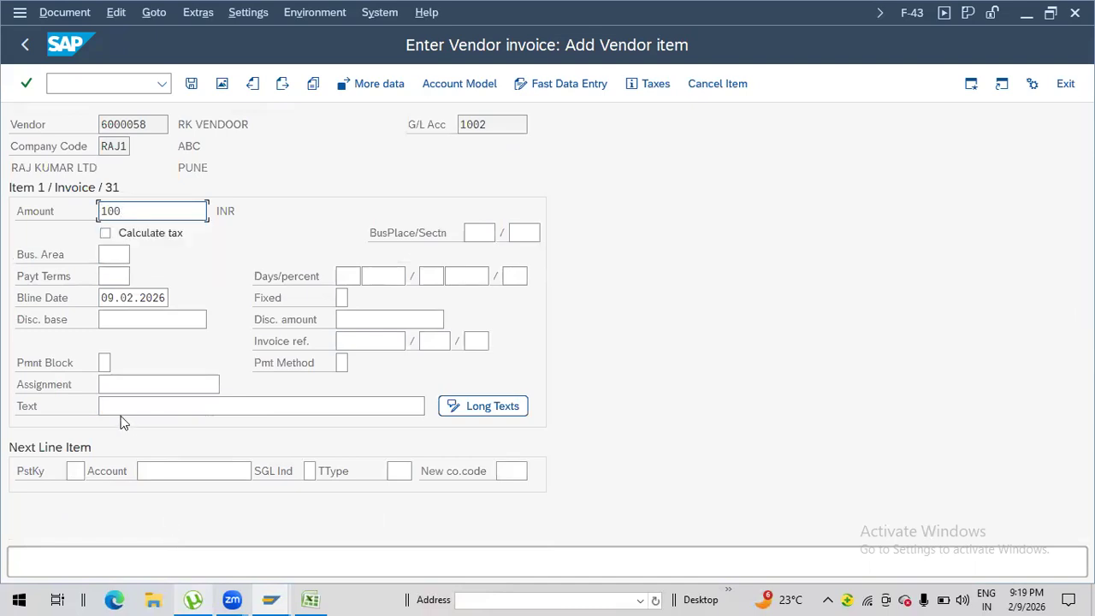
left_click(112, 406)
type("DD")
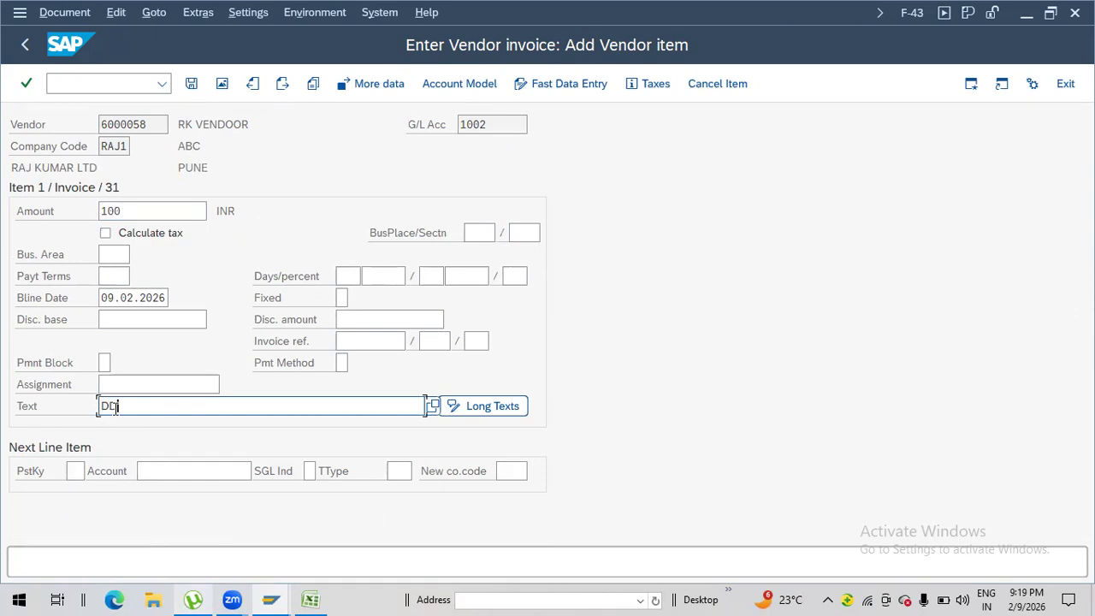
Step: Try to continue to the next line item with posting key 50 and G/L account 4001
left_click(75, 472)
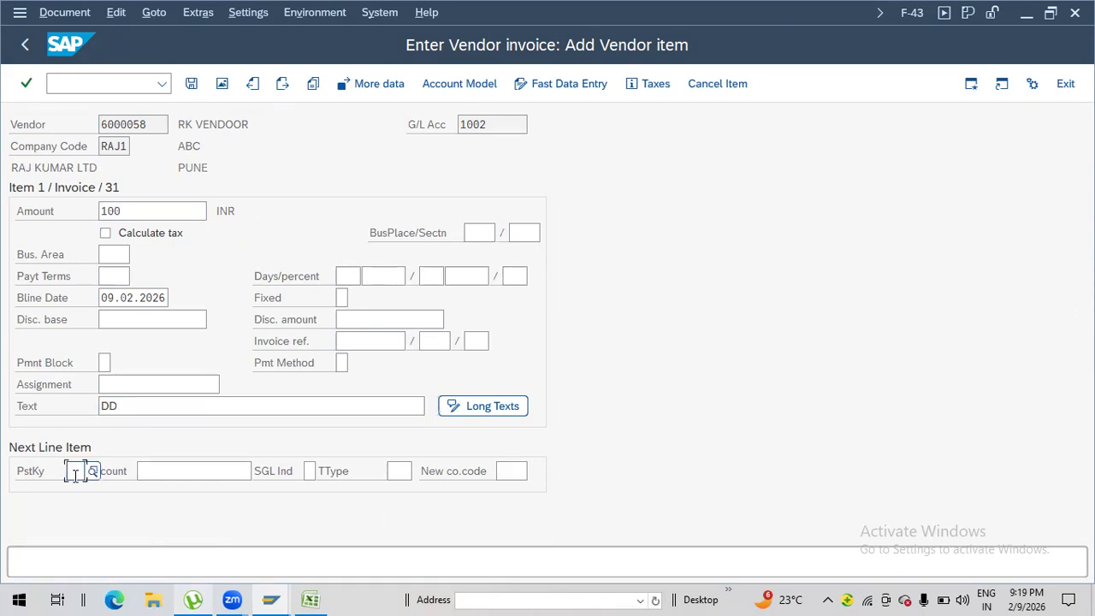
type("50")
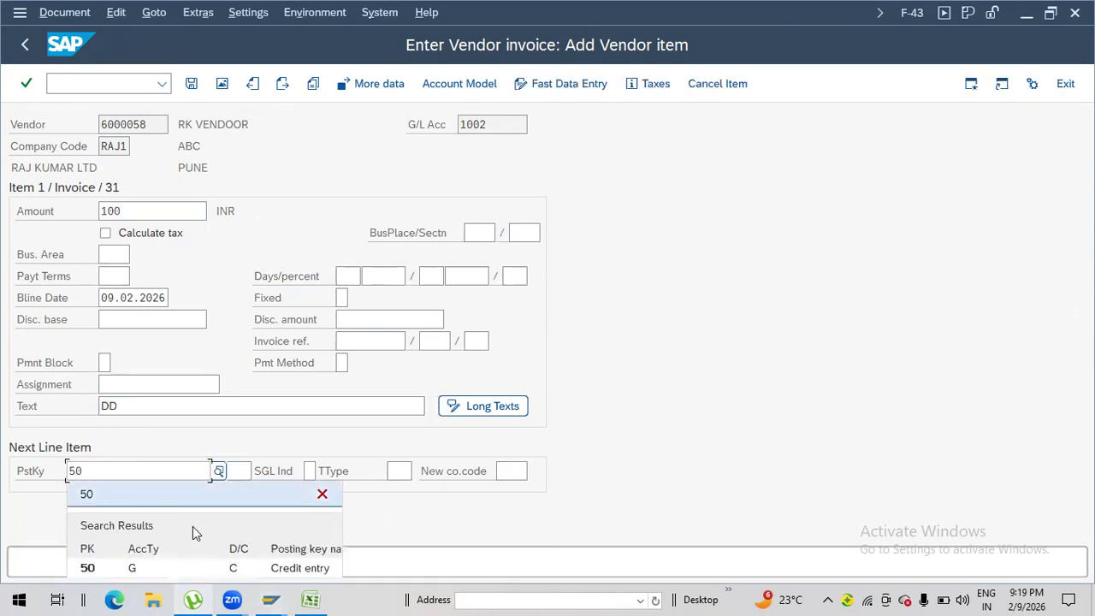
left_click(231, 476)
left_click(208, 470)
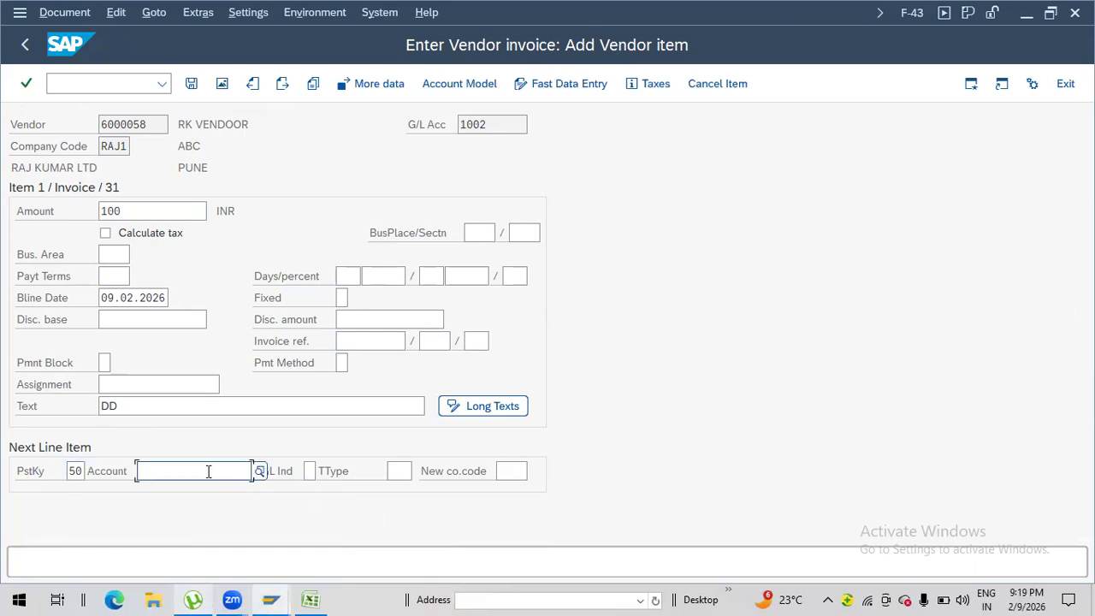
type("4001")
key("Return")
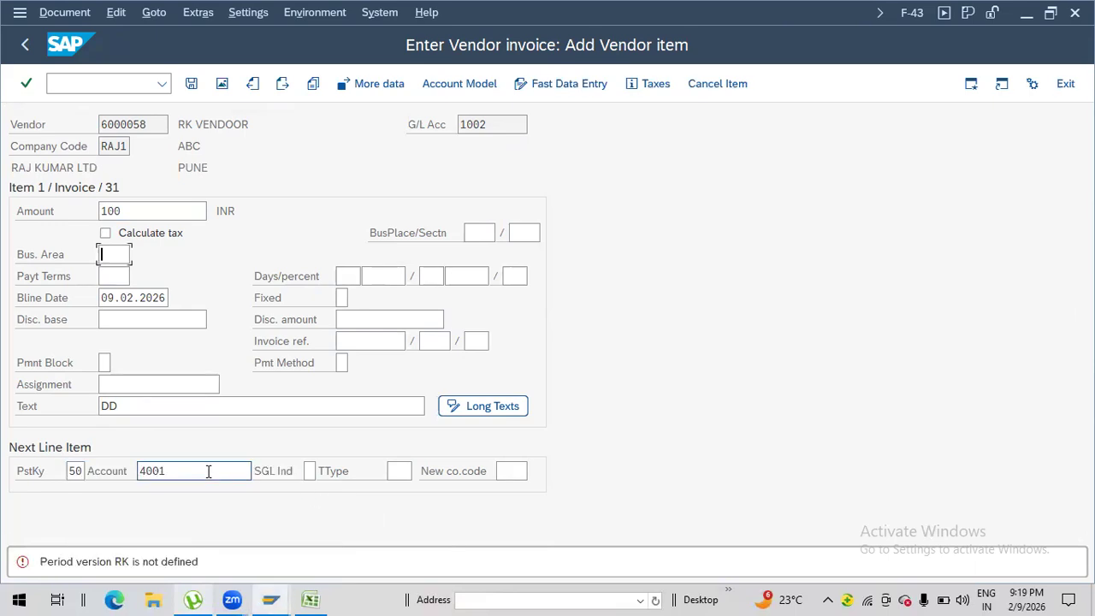
Step: Display the long text of the invoice's error message and close it after reading
left_click(132, 563)
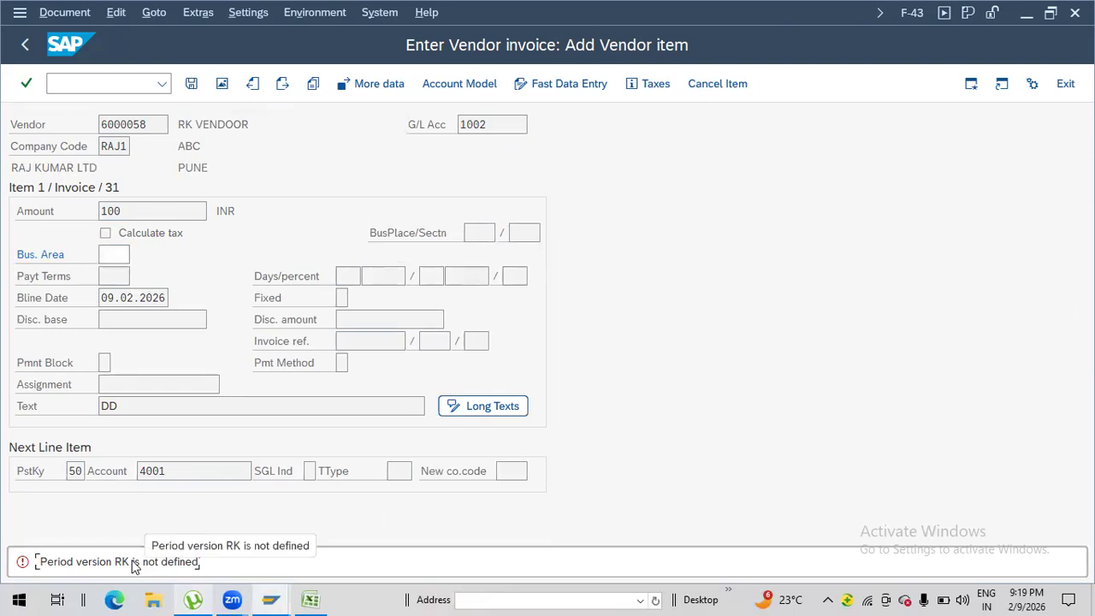
double_click(133, 564)
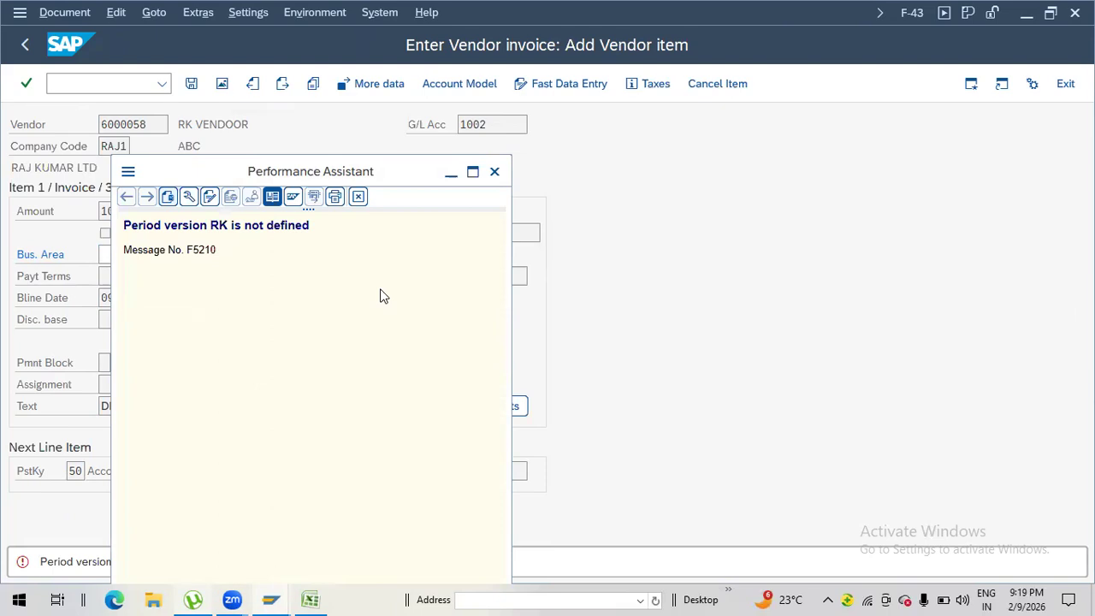
left_click(493, 173)
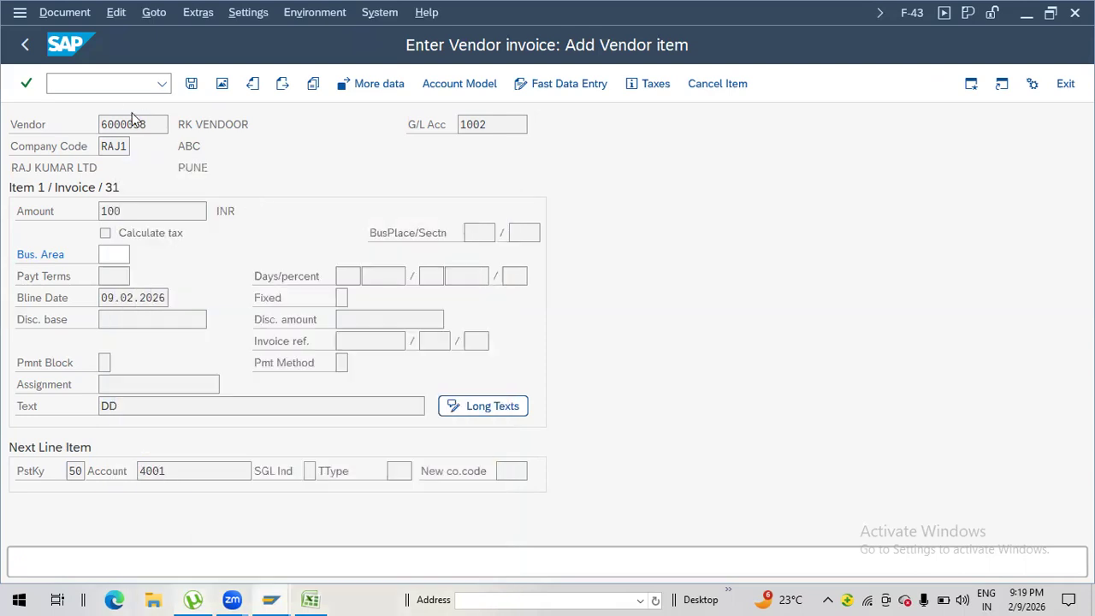
Step: Open transaction OKEQ, display version 0's fiscal year settings for controlling area RAJ1, and try to open its delta version settings
left_click(94, 85)
type("/")
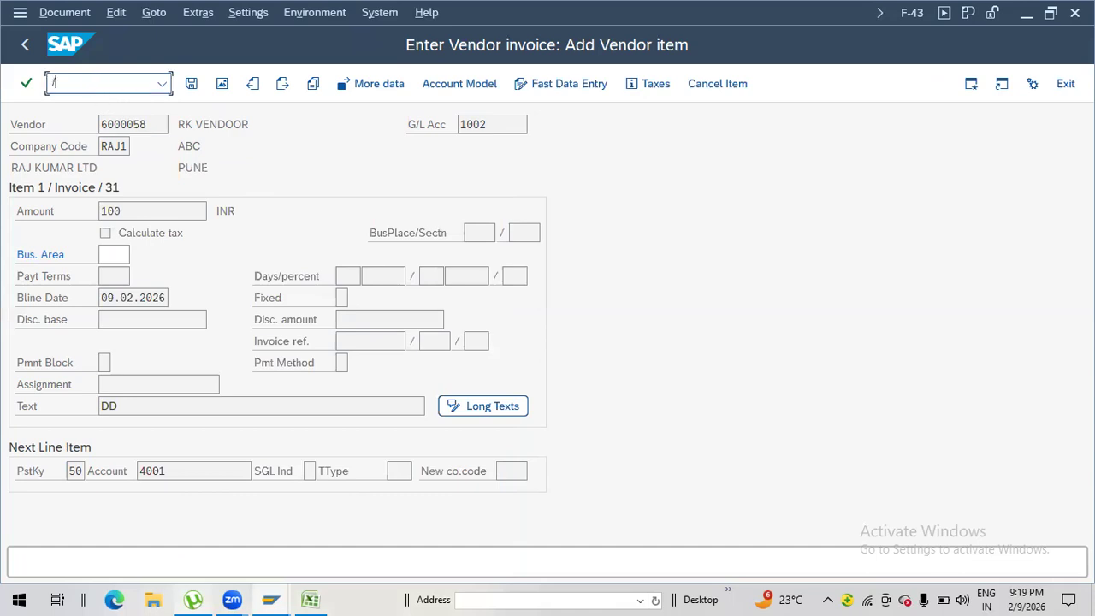
type("NOKEO")
key("Return")
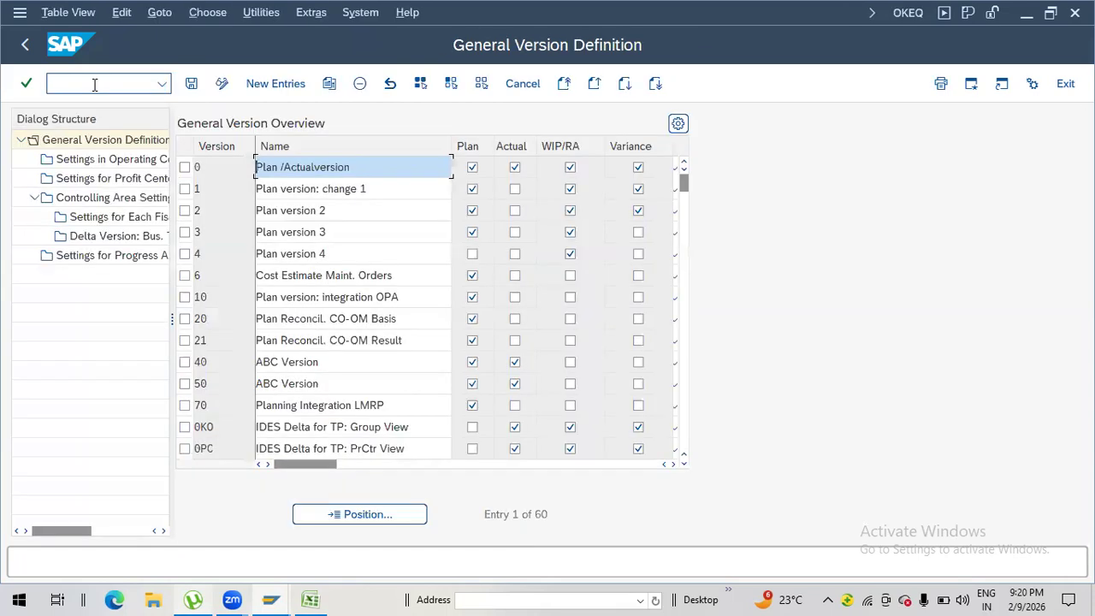
left_click(184, 168)
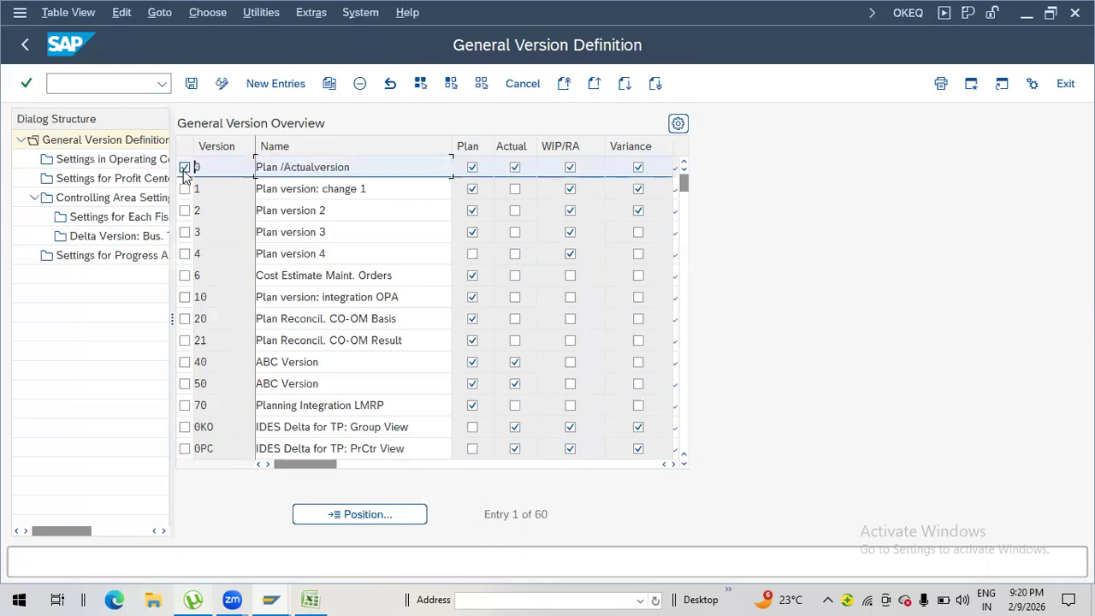
double_click(114, 219)
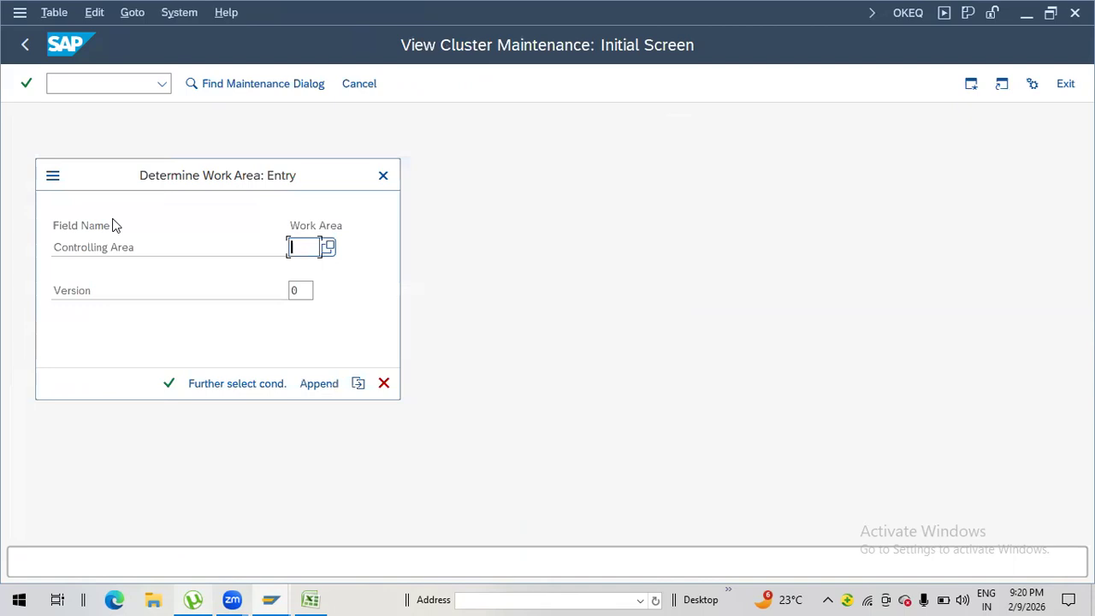
type("RKL1")
key("Return")
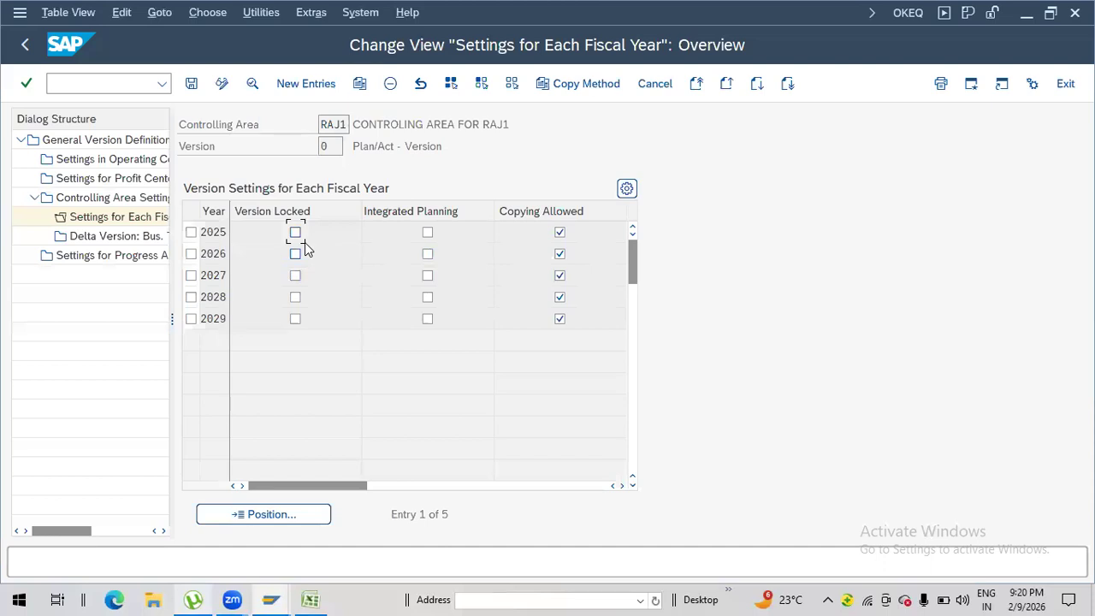
double_click(144, 238)
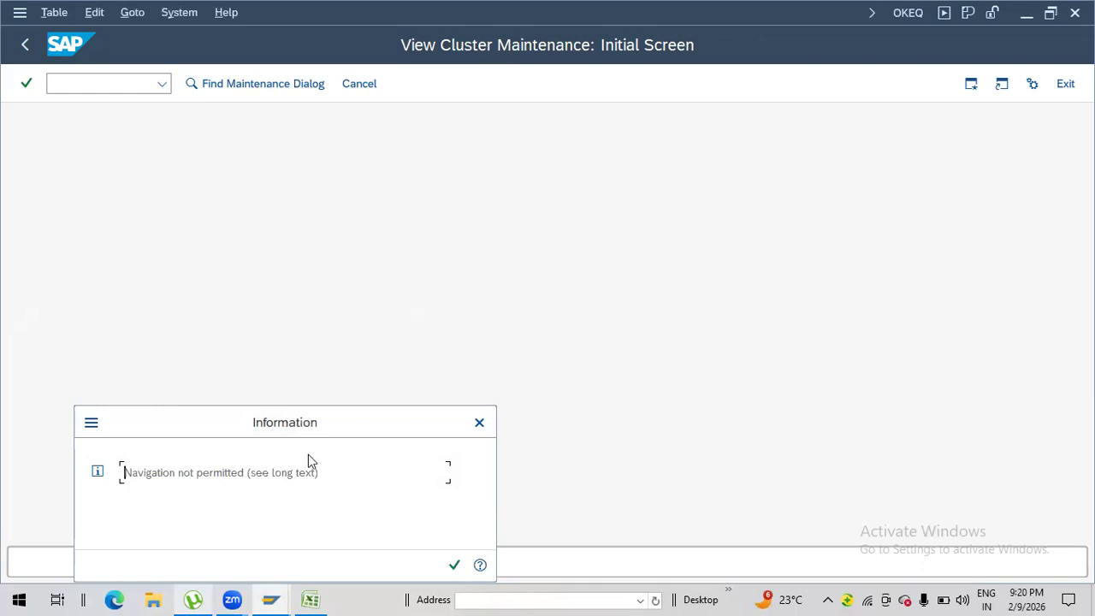
left_click(450, 565)
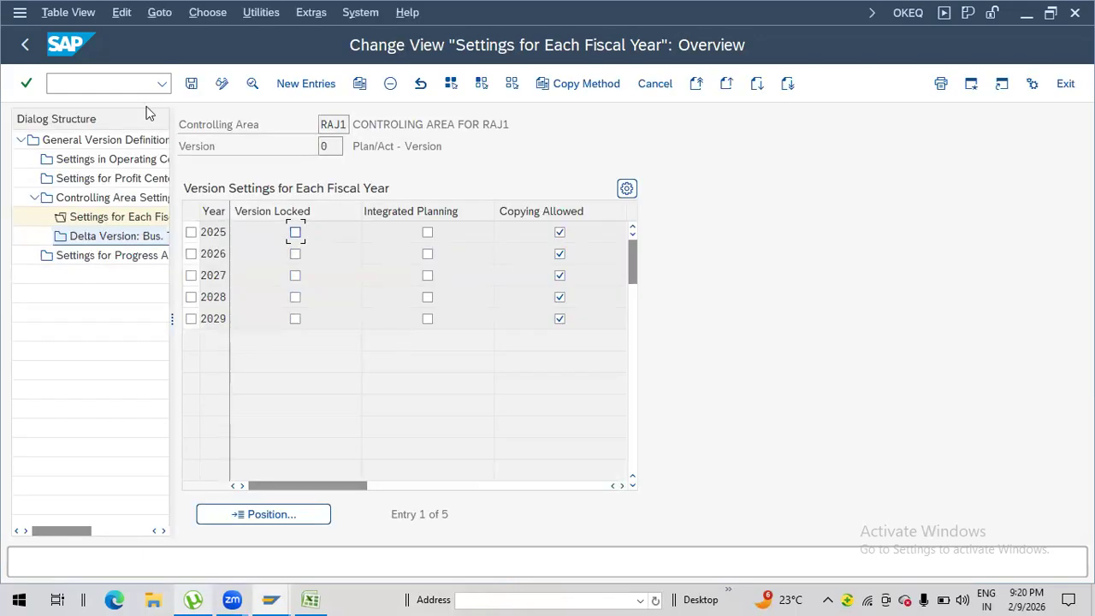
Step: Open transaction OKKP and go to controlling area RAJ1 in the overview
left_click(111, 85)
type("/NOKKP")
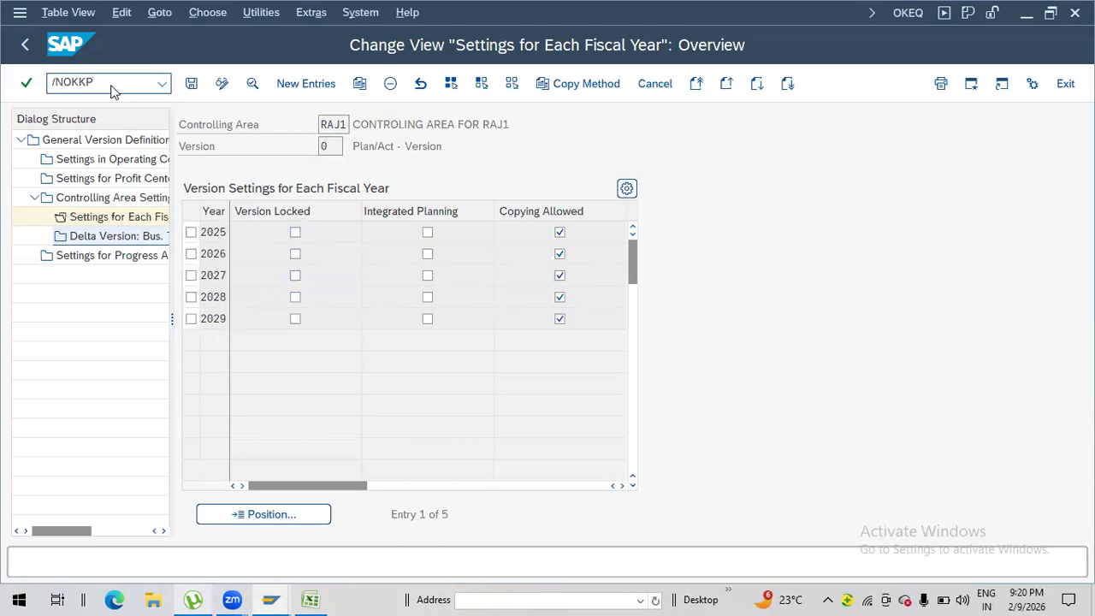
key("Return")
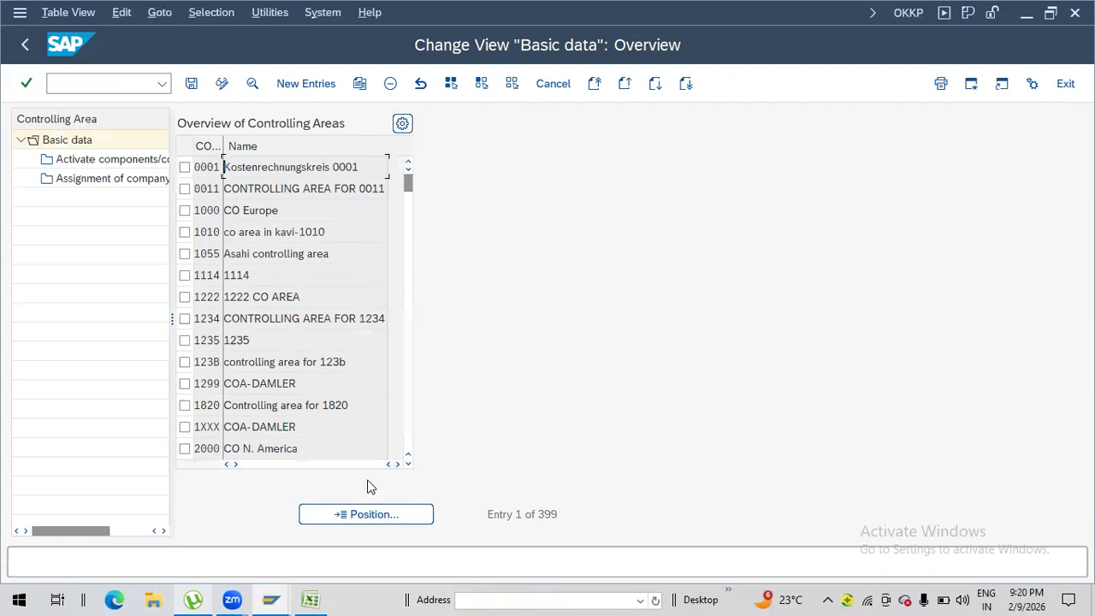
left_click(366, 512)
type("RAJ1")
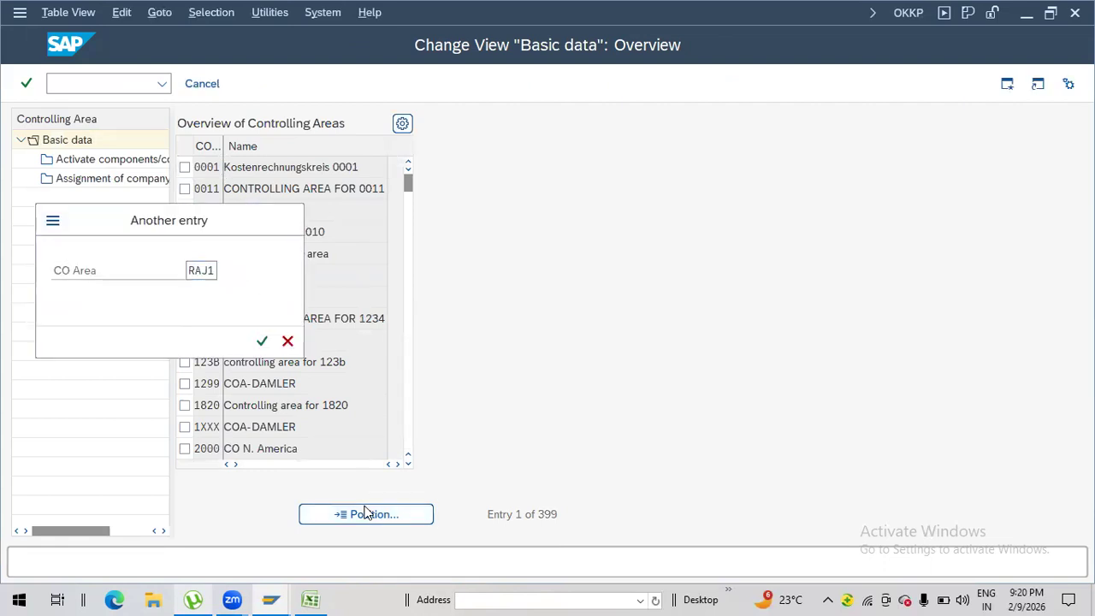
key("Return")
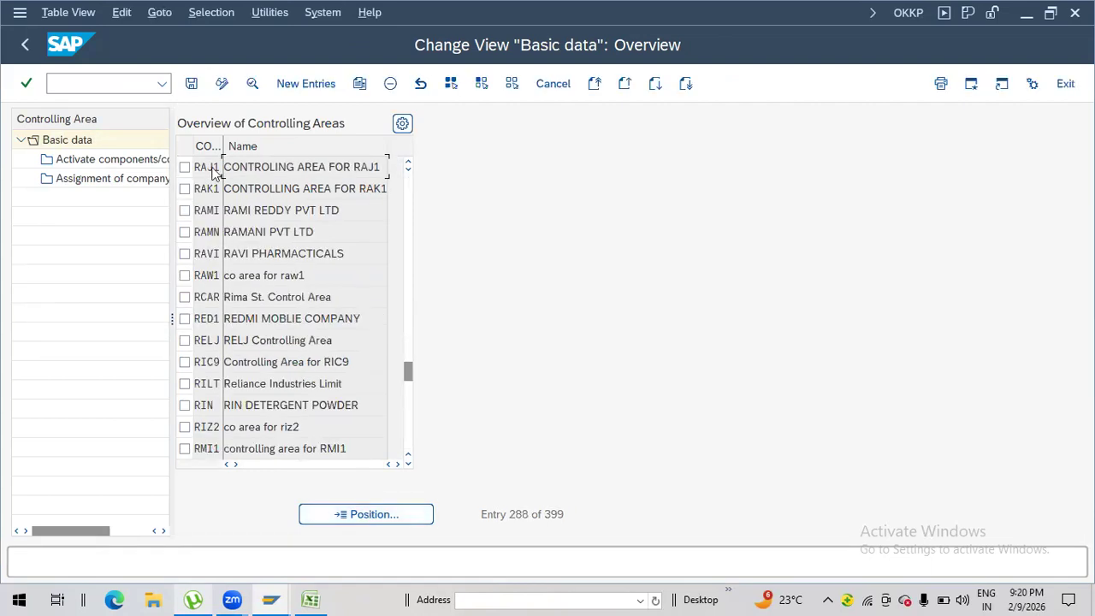
Step: Set the fiscal year variant of controlling area RAJ1 to V3 in its basic data and save the change
double_click(205, 167)
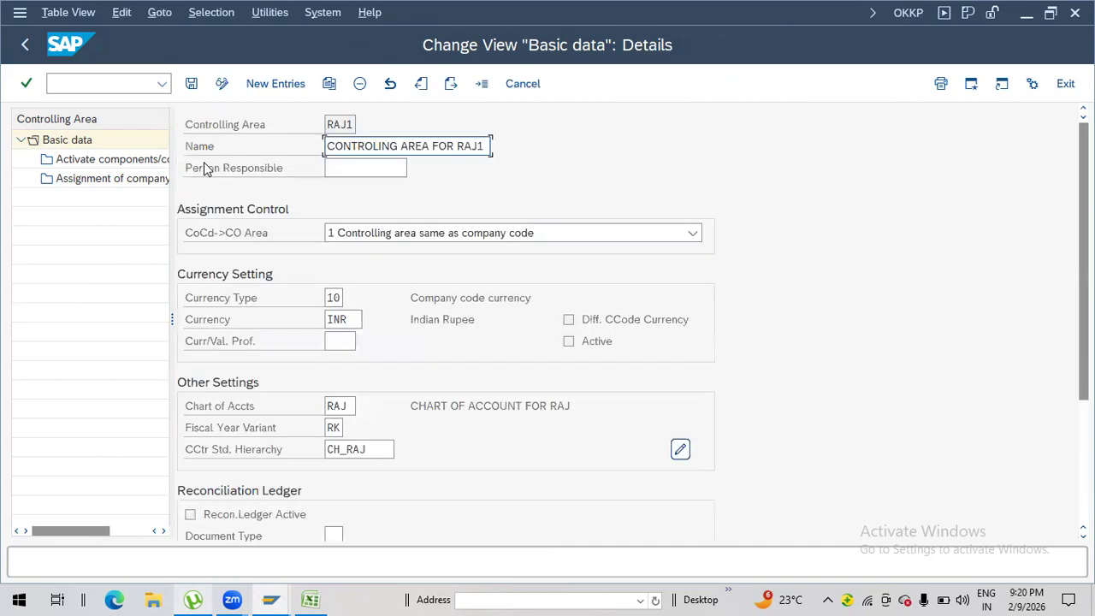
left_click(340, 428)
key("BackSpace")
key("BackSpace")
type("V3")
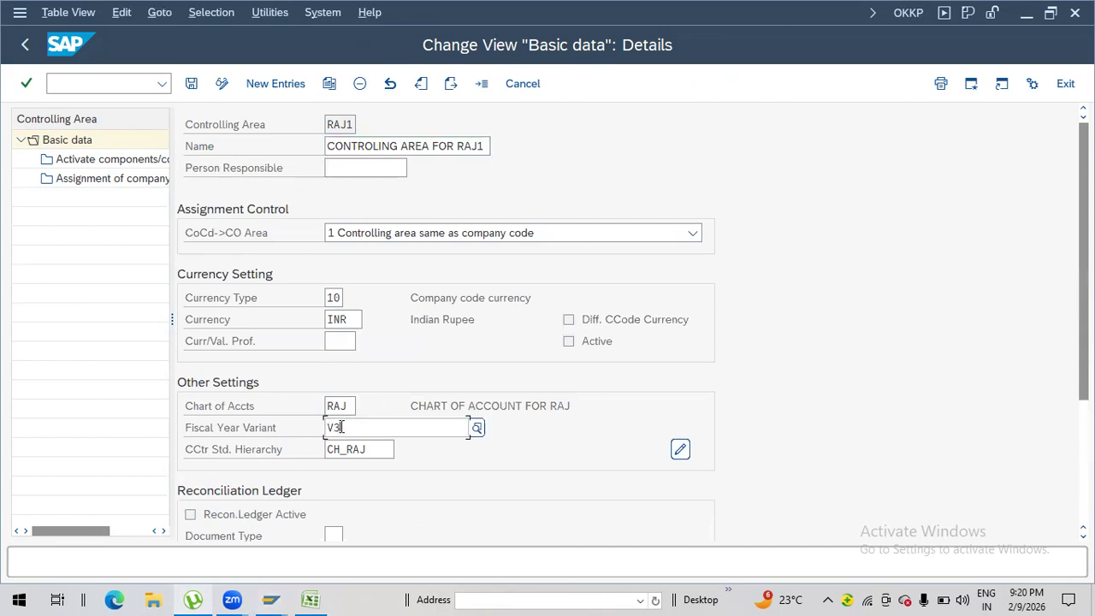
left_click(372, 319)
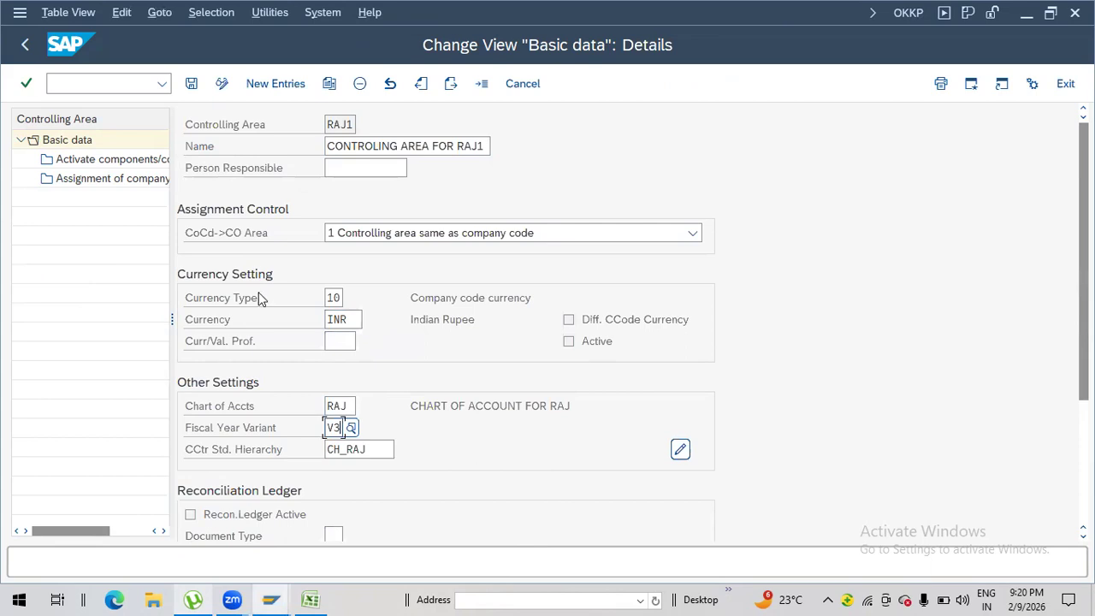
left_click(192, 84)
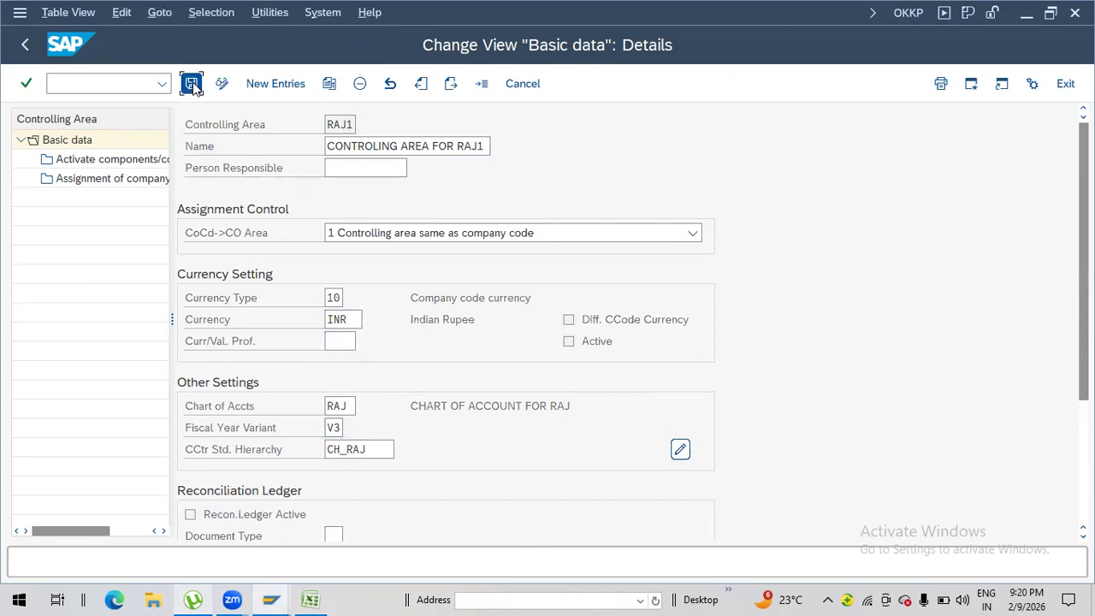
left_click(312, 341)
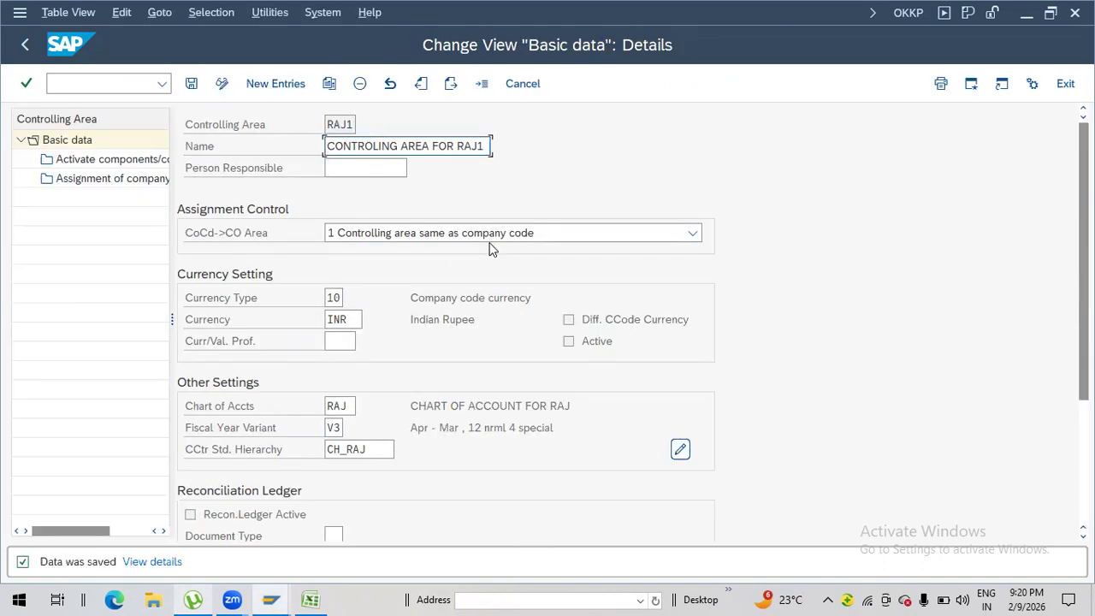
Step: Examine the company code assignment and the activated components of controlling area RAJ1
double_click(143, 179)
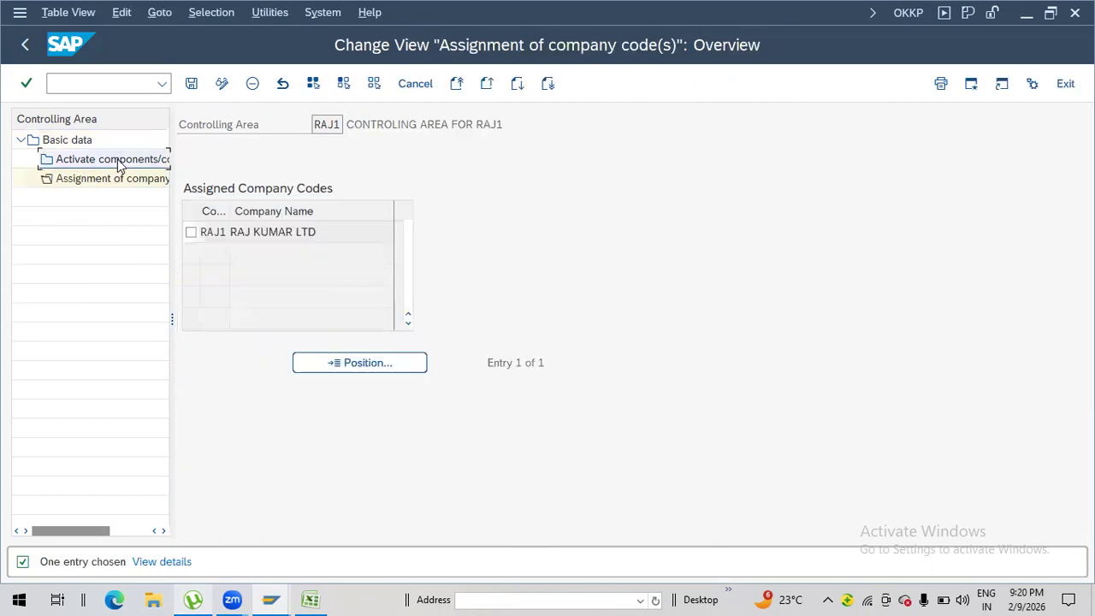
double_click(117, 161)
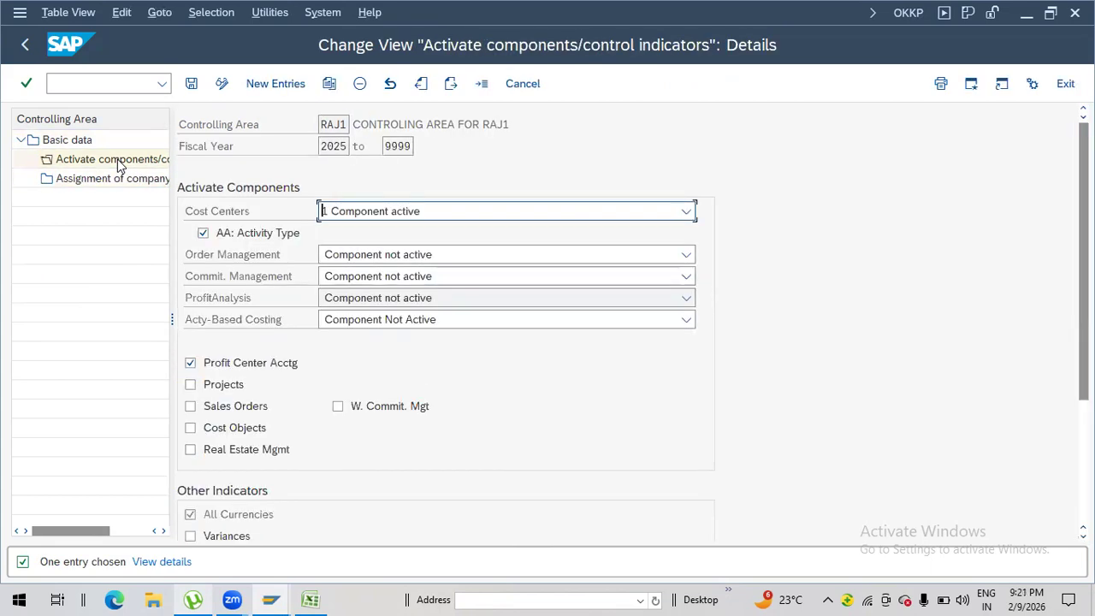
Step: Open transaction F-43 and enter the invoice header with document date 09.02.2026, posting key 31 and the RK VENDOOR vendor account
left_click(75, 83)
type("/NF-43")
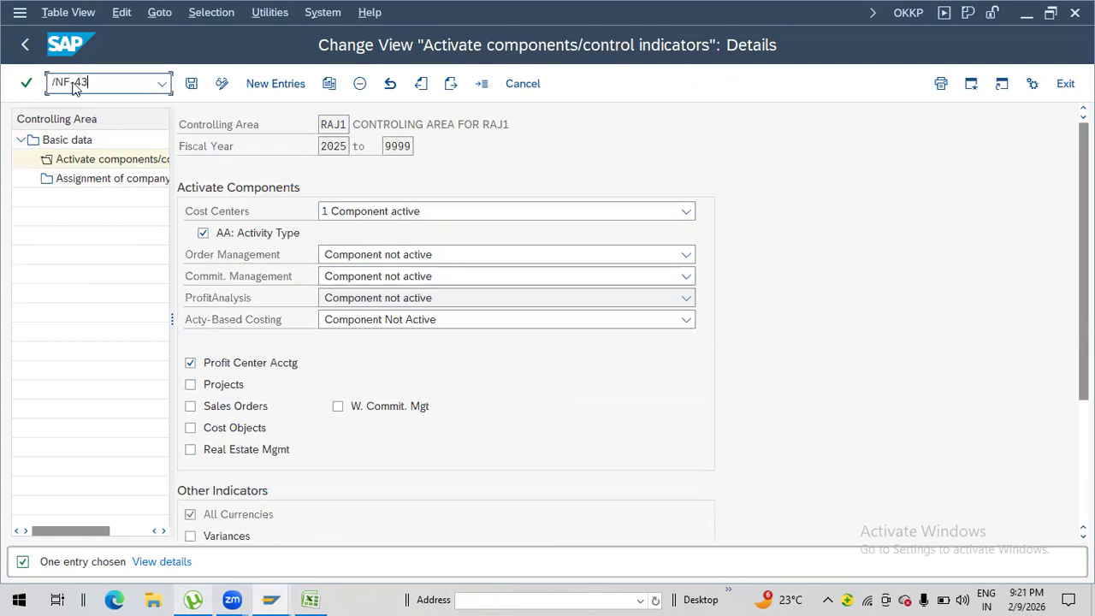
key("Return")
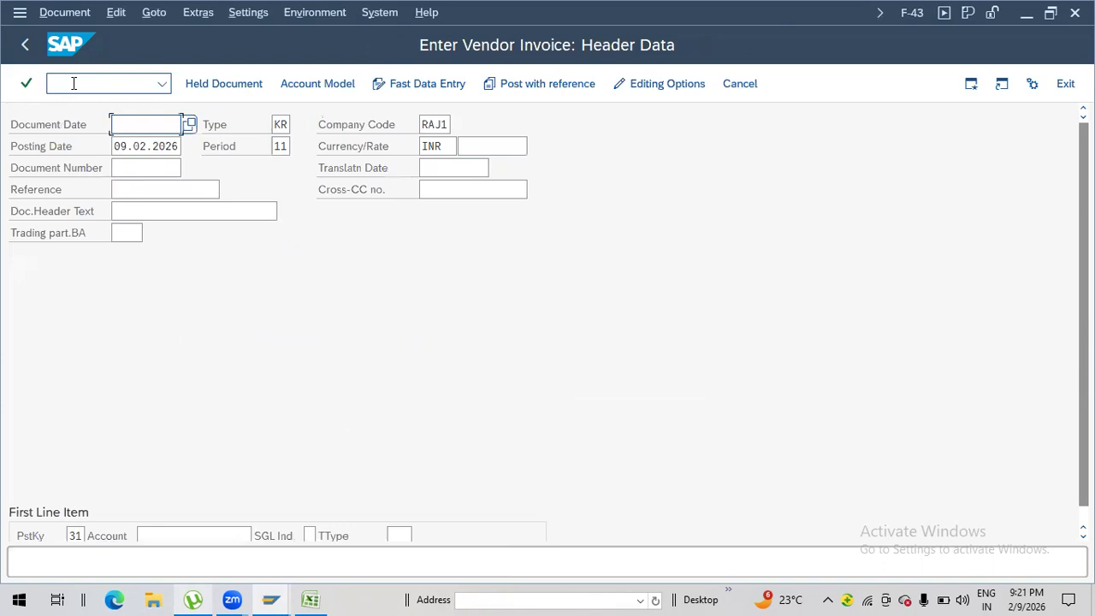
left_click(150, 147)
left_click(195, 535)
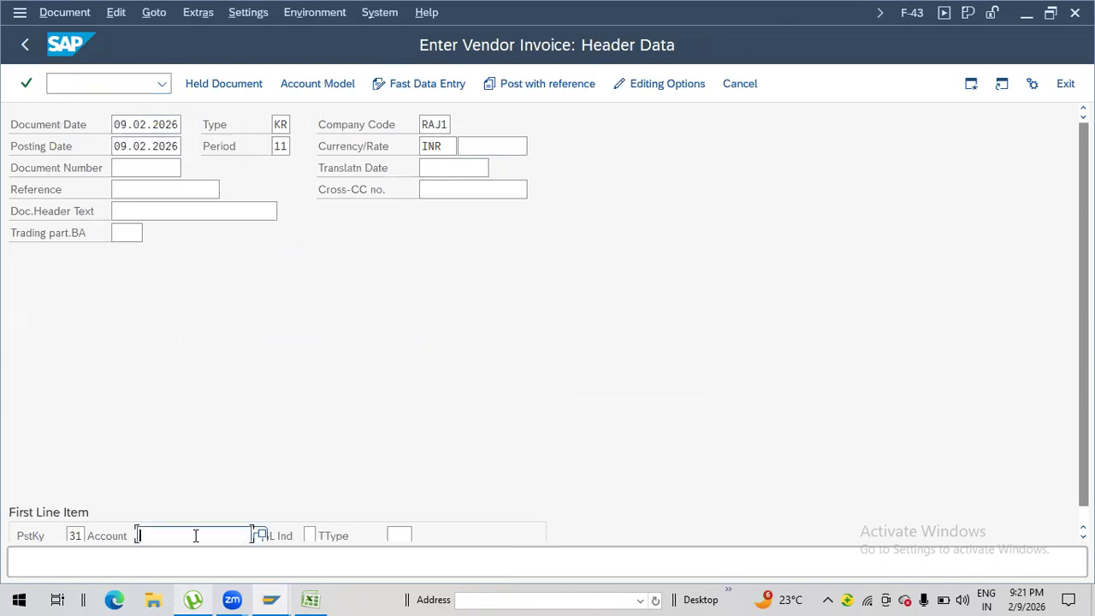
scroll(195, 535, "down", 1)
type("6000058")
key("Return")
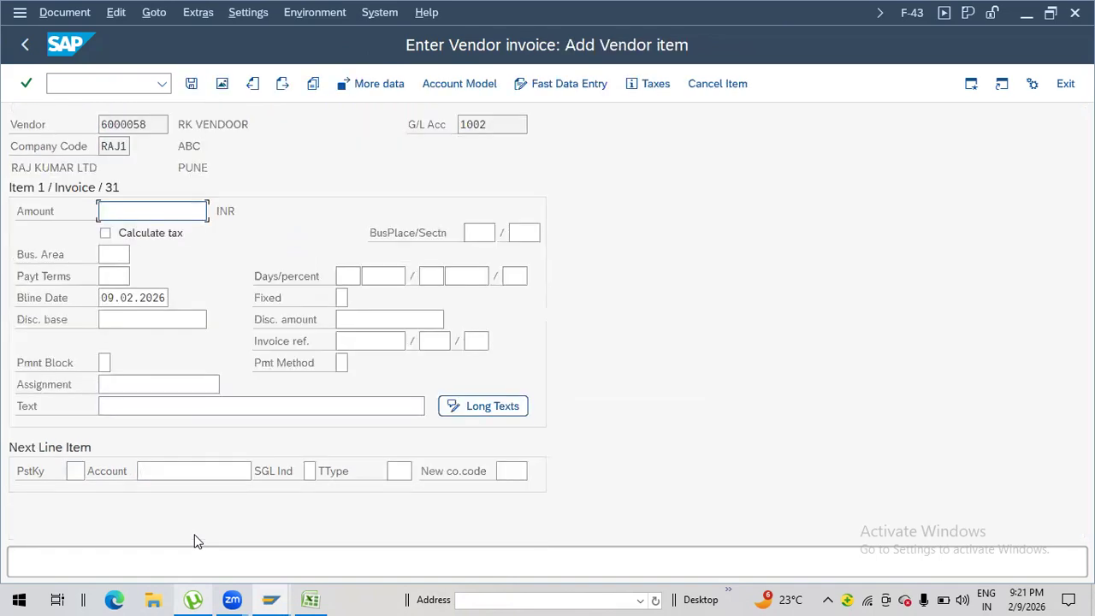
Step: Give the vendor item amount 100 and text AAA, and continue to a line item with posting key 40 and G/L account 4001
type("100")
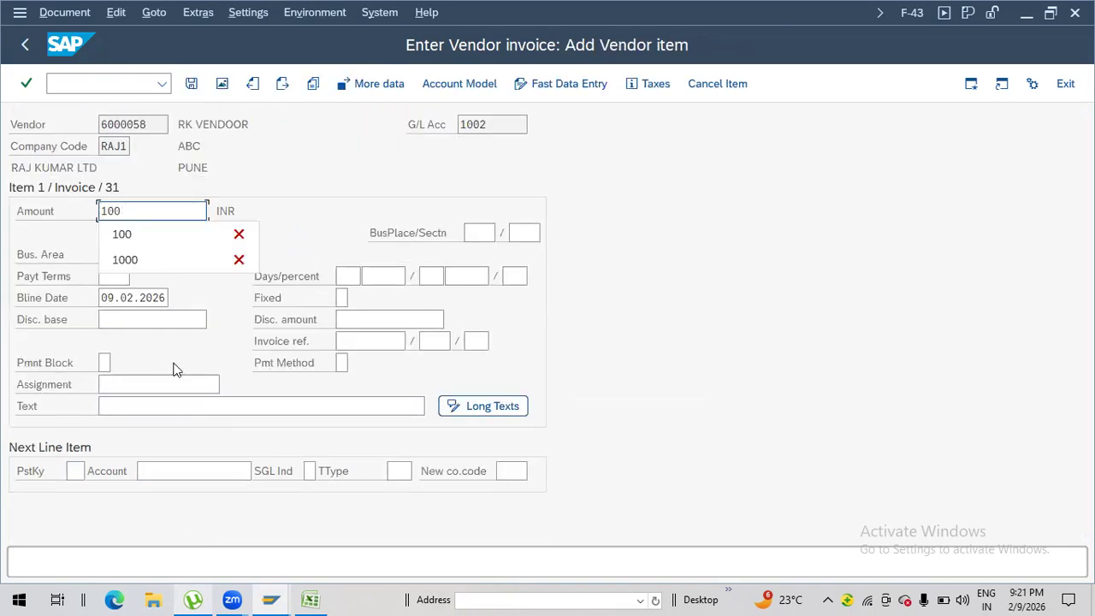
left_click(147, 404)
type("AAA")
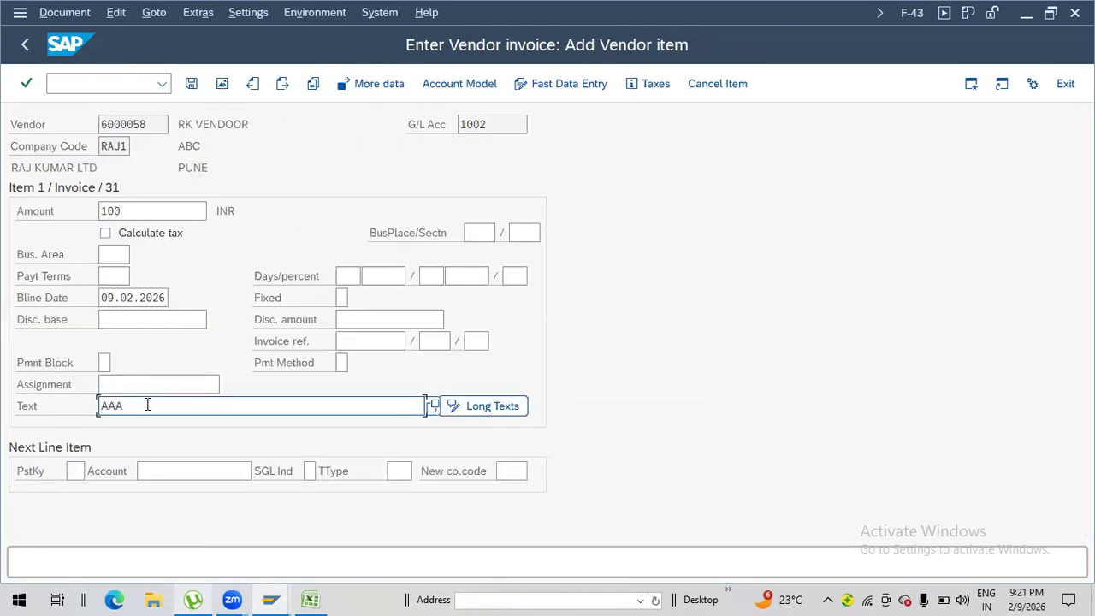
left_click(74, 471)
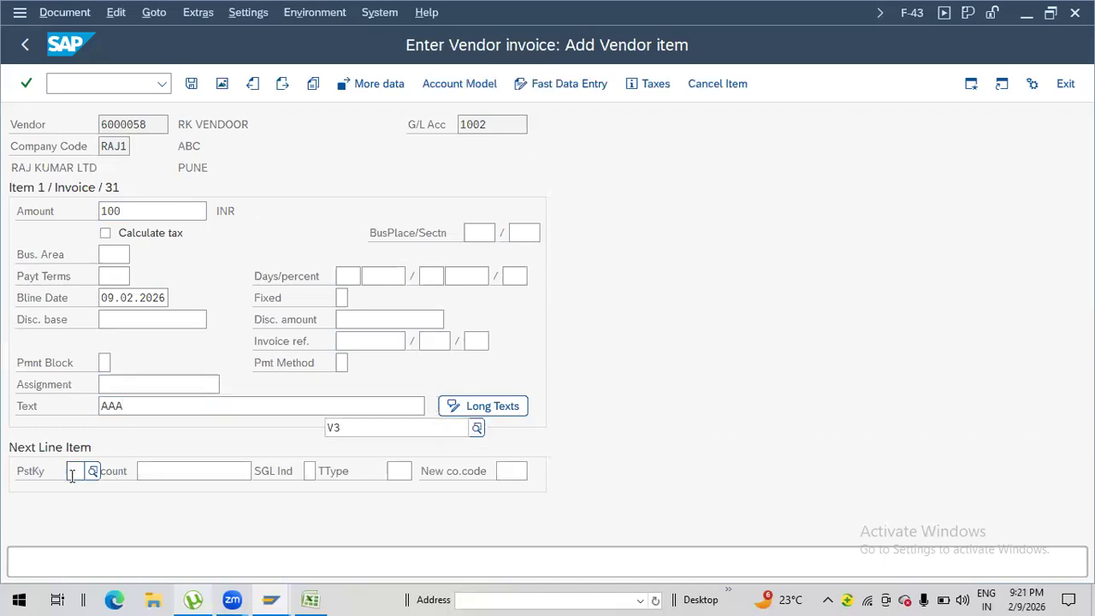
type("40")
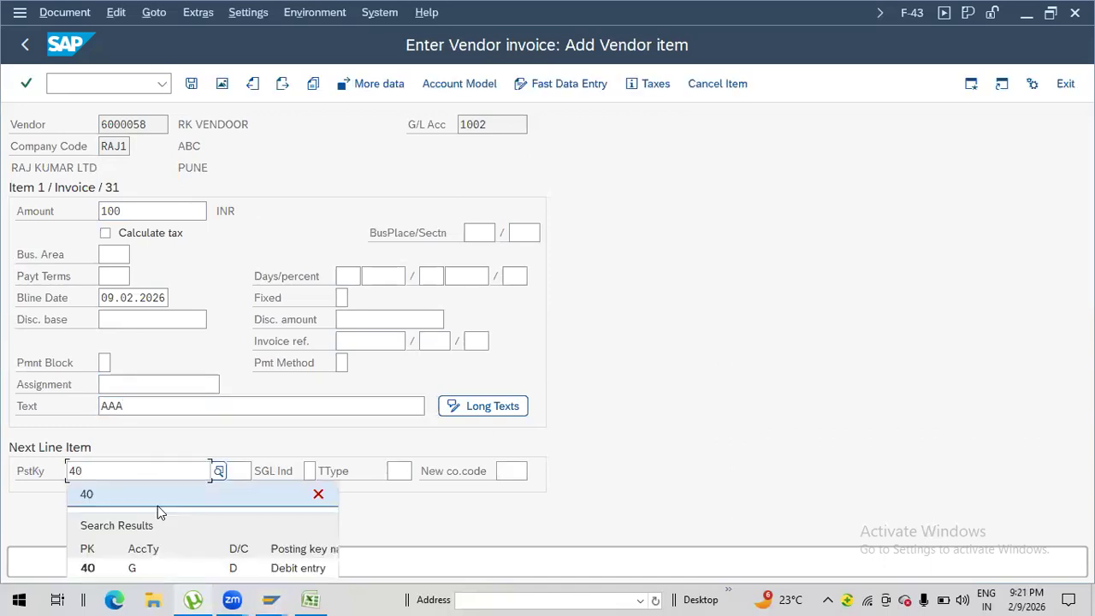
left_click(377, 507)
left_click(146, 469)
type("4001")
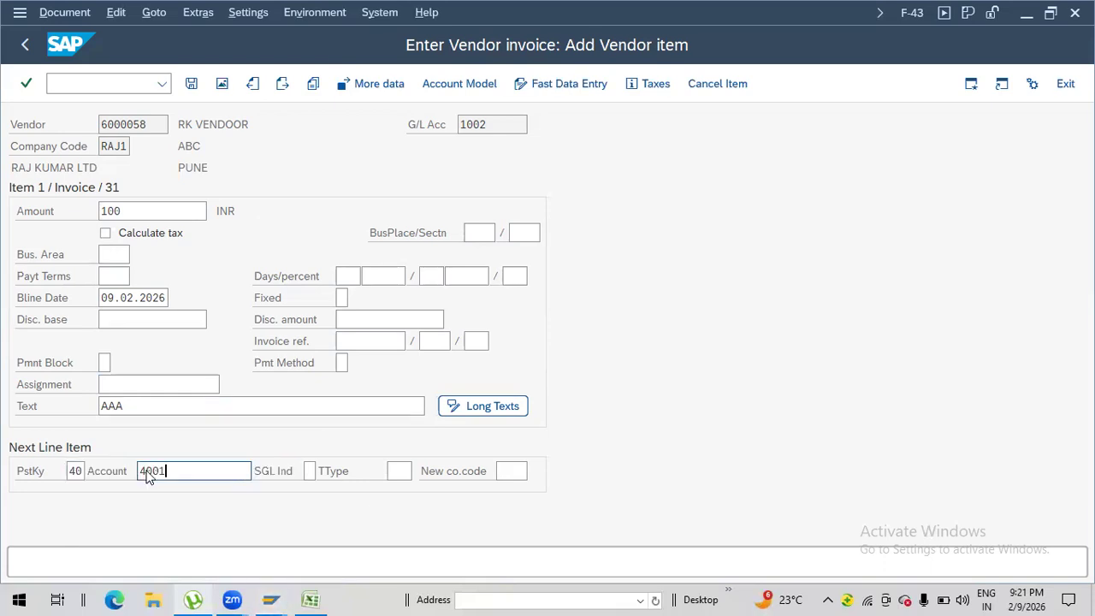
key("Return")
Step: Fill the G/L debit item with amount * and text + to carry over the vendor item's values
type("*")
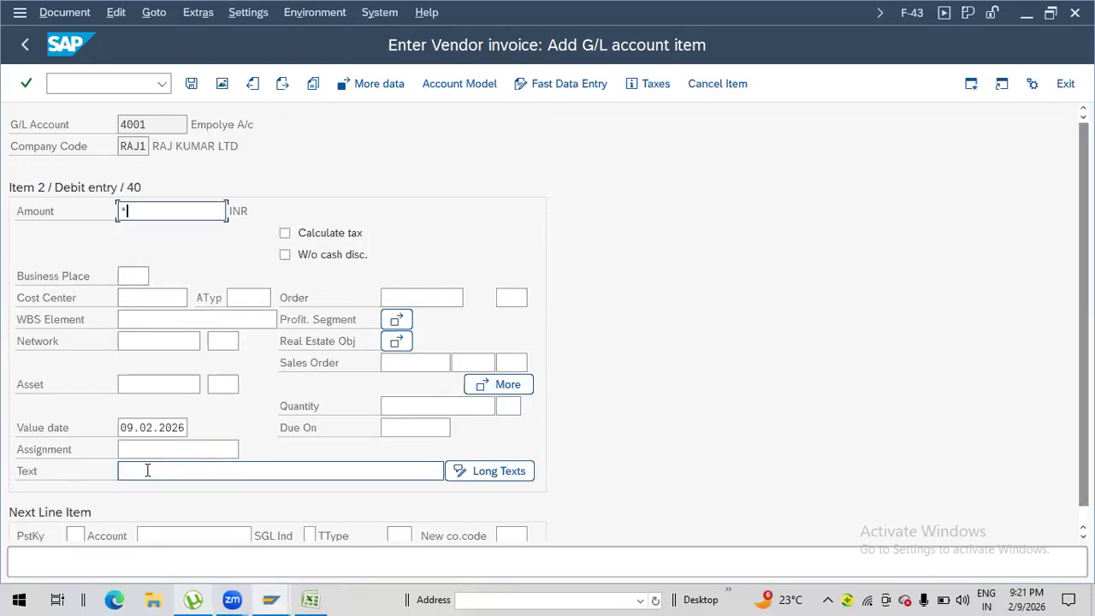
left_click(134, 469)
type("AAA")
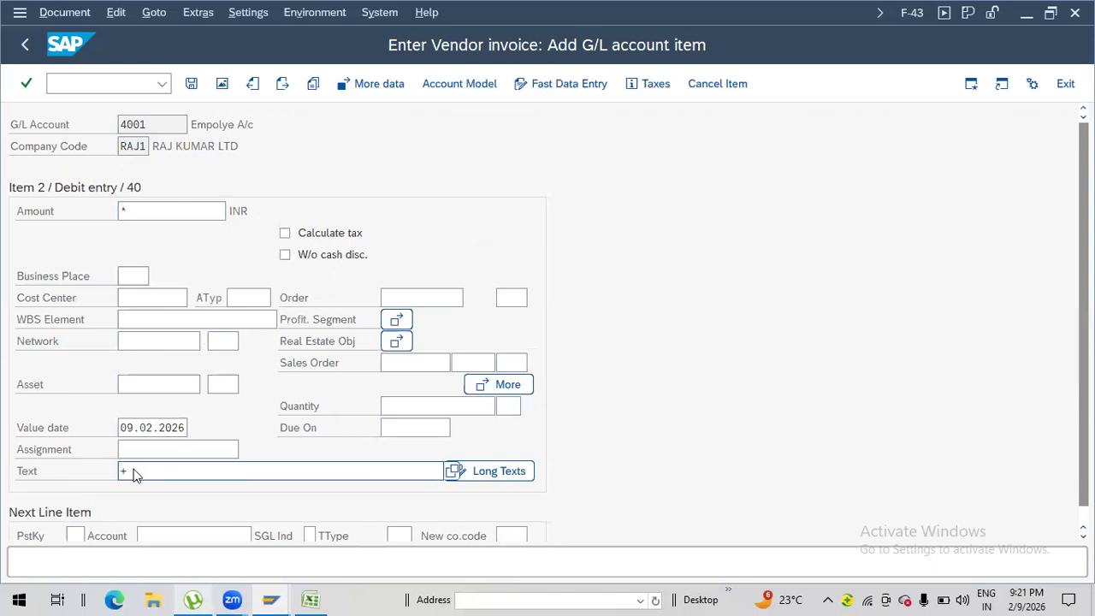
key("Return")
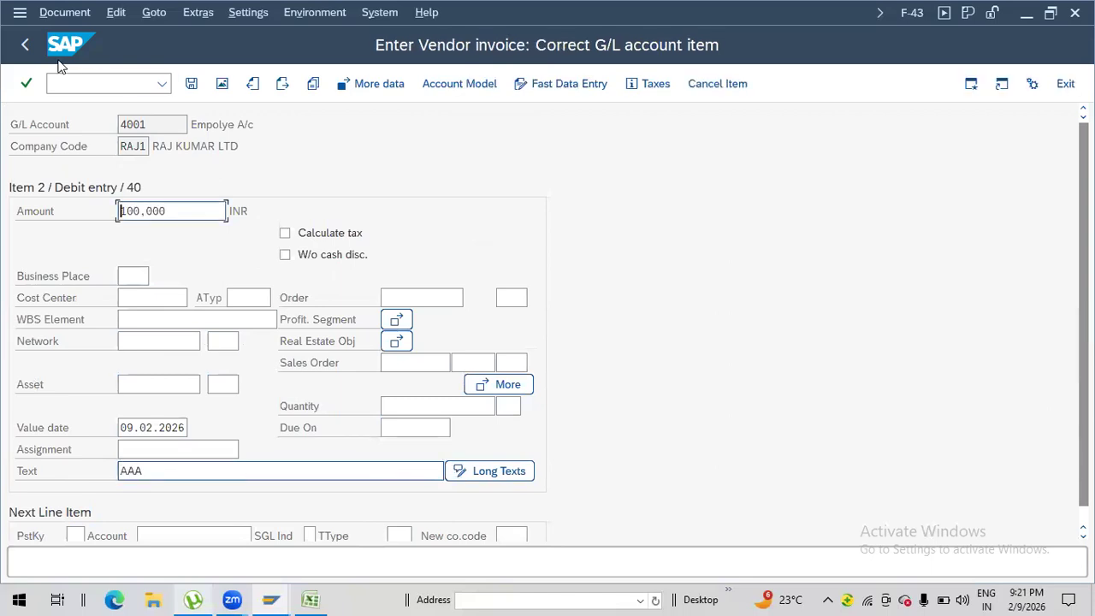
Step: Display the vendor invoice's document overview and post the invoice
left_click(57, 15)
left_click(115, 120)
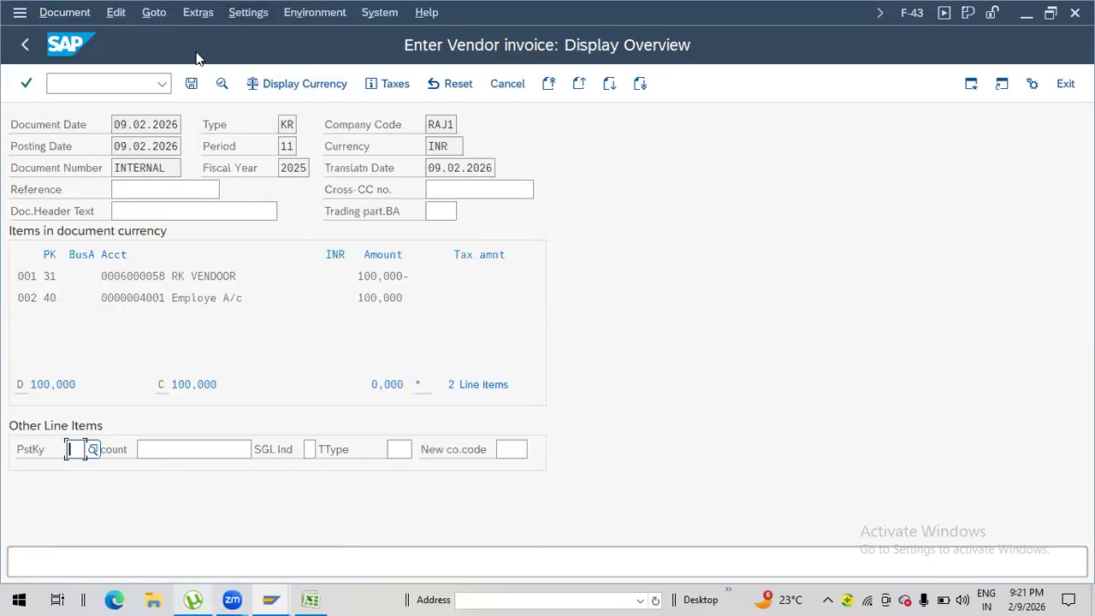
left_click(192, 84)
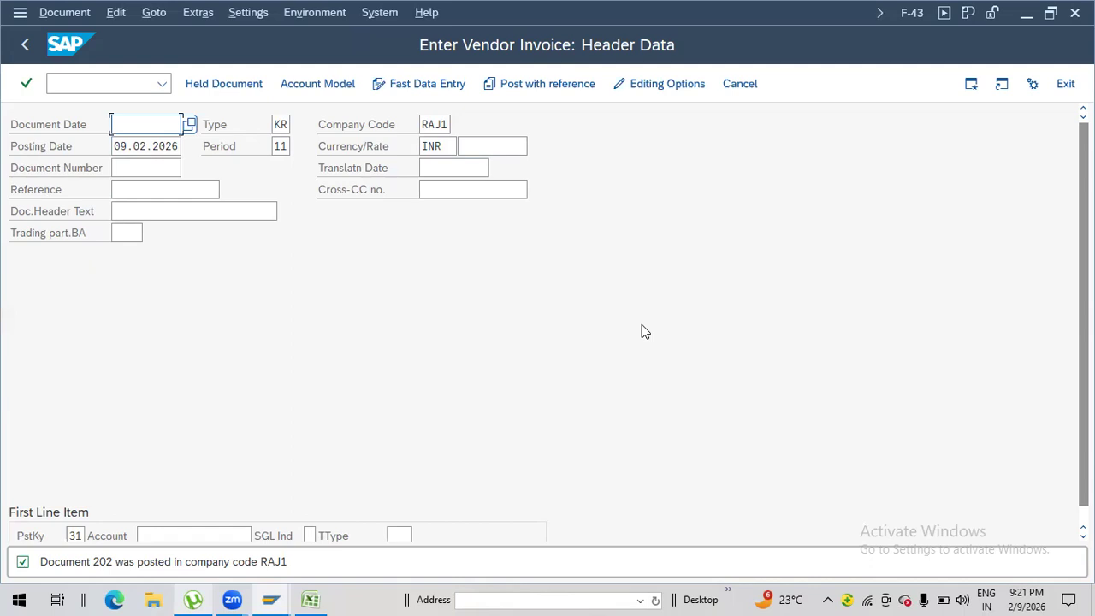
Step: Leave the vendor invoice transaction and return to the SAP Easy Access screen
left_click(115, 83)
type("/n")
key("Return")
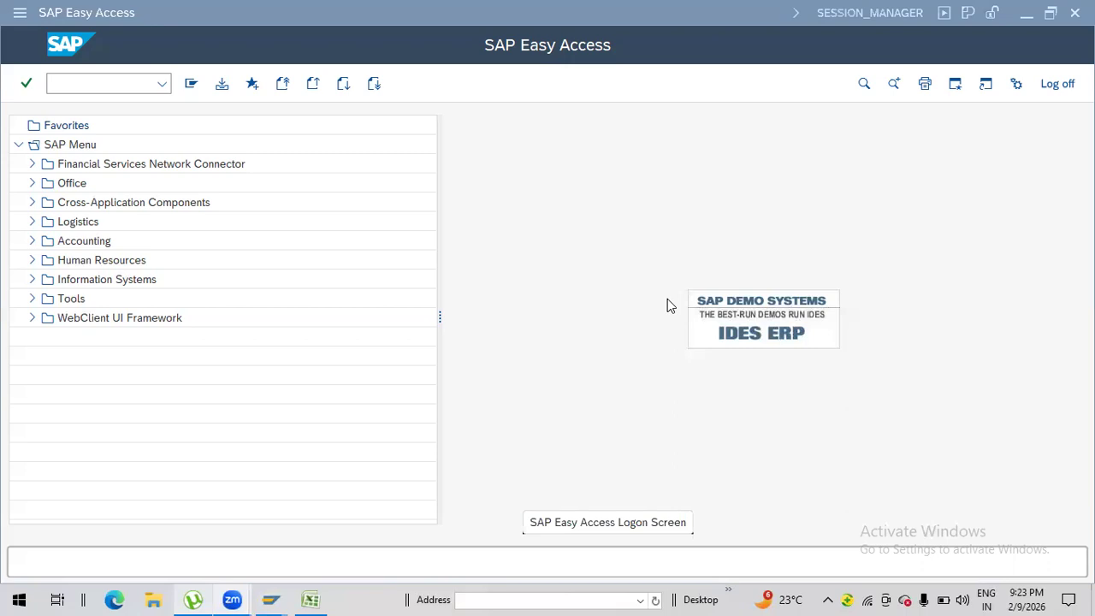
Step: Switch to the Excel workbook and examine the GST configuration steps and transaction codes in Sheet18
left_click(309, 598)
left_click(400, 264)
key("Down")
key("Down")
key("Down")
key("Down")
key("Down")
key("Down")
key("Down")
key("Down")
key("Down")
key("Down")
key("Down")
key("Down")
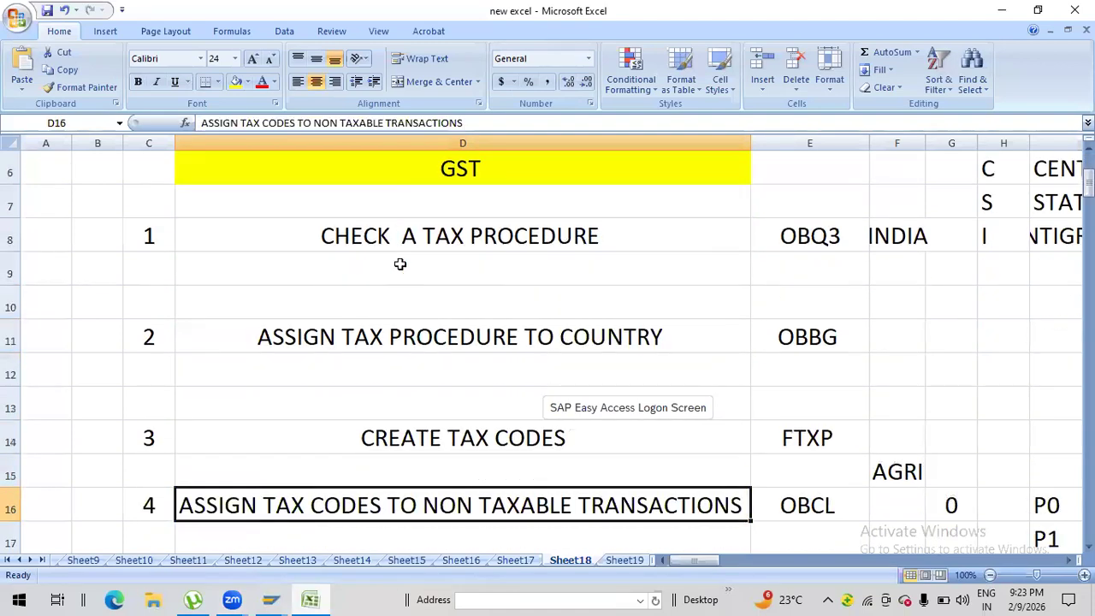
left_click(422, 160)
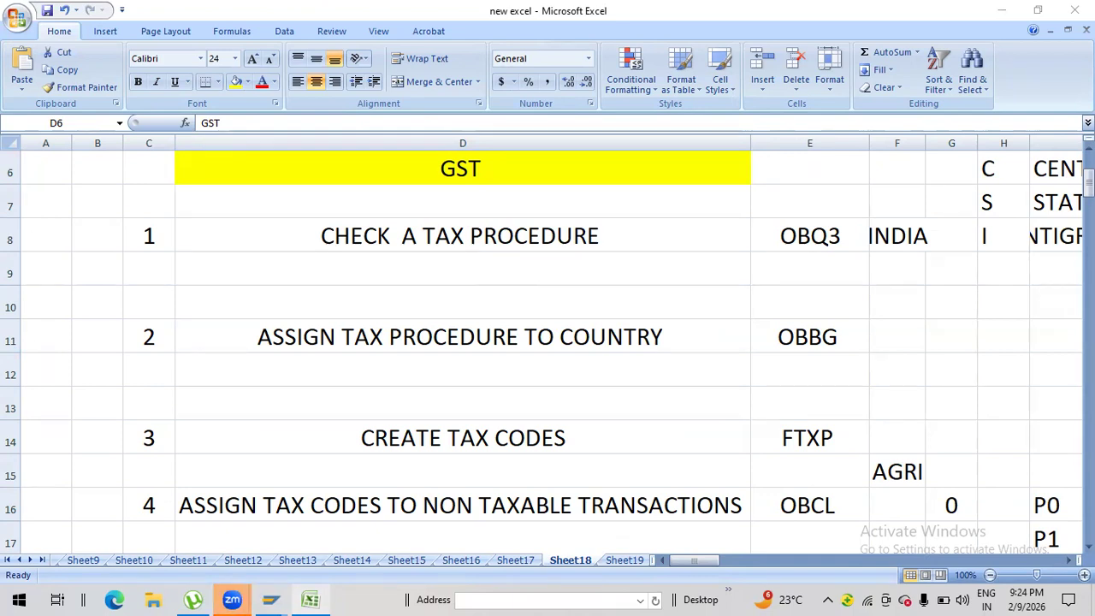
left_click(572, 323)
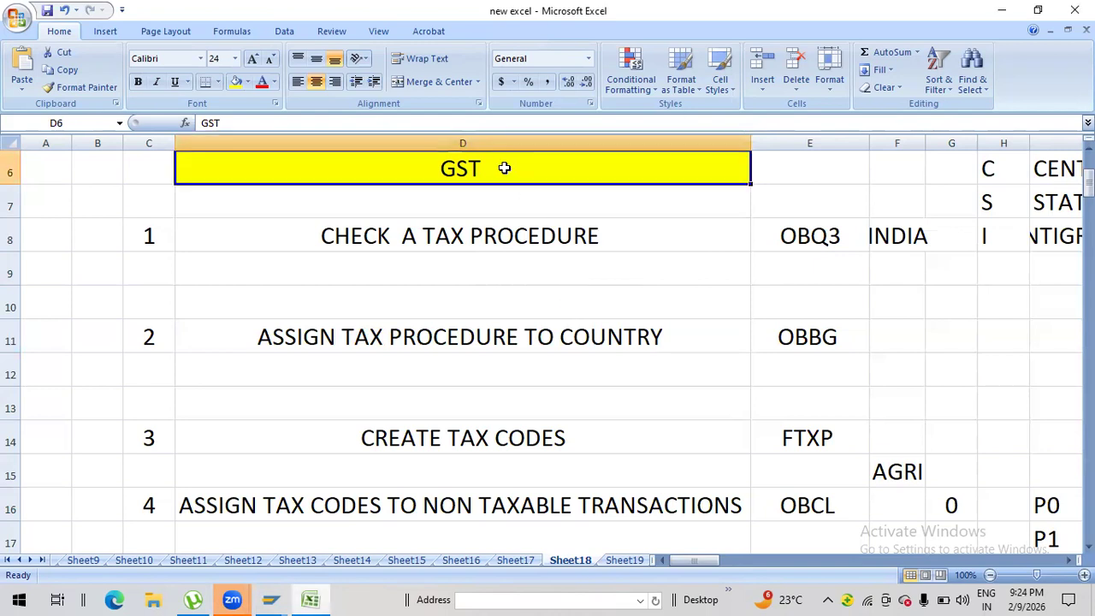
Step: Enter the note "PURCHASE -- 100 --90--10 GOVT" in cell D2 above the GST heading
key("Up")
key("Up")
key("Up")
key("Up")
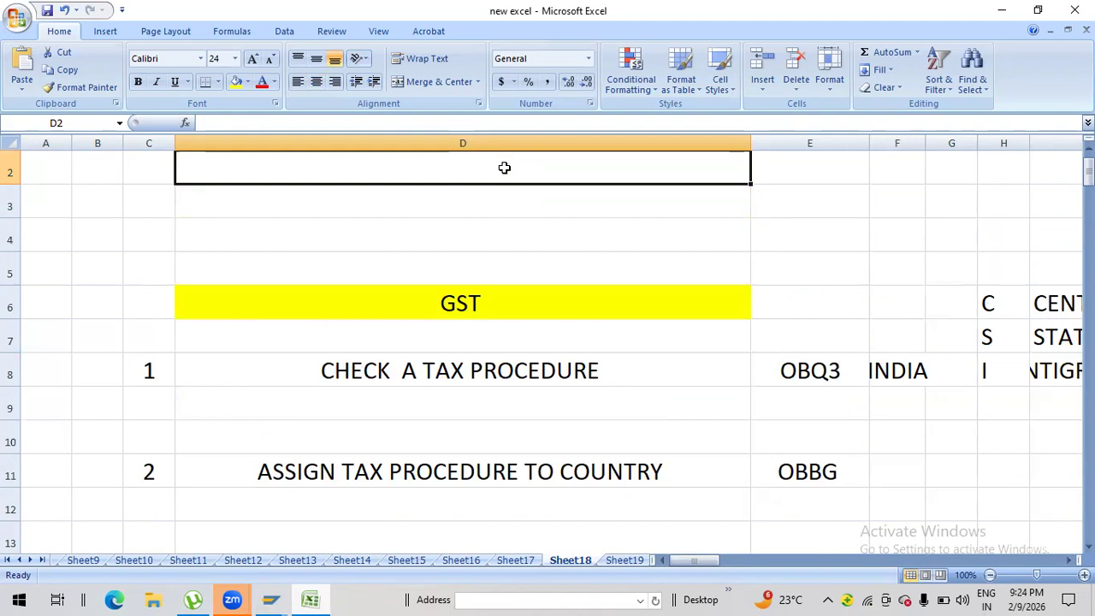
left_click(513, 295)
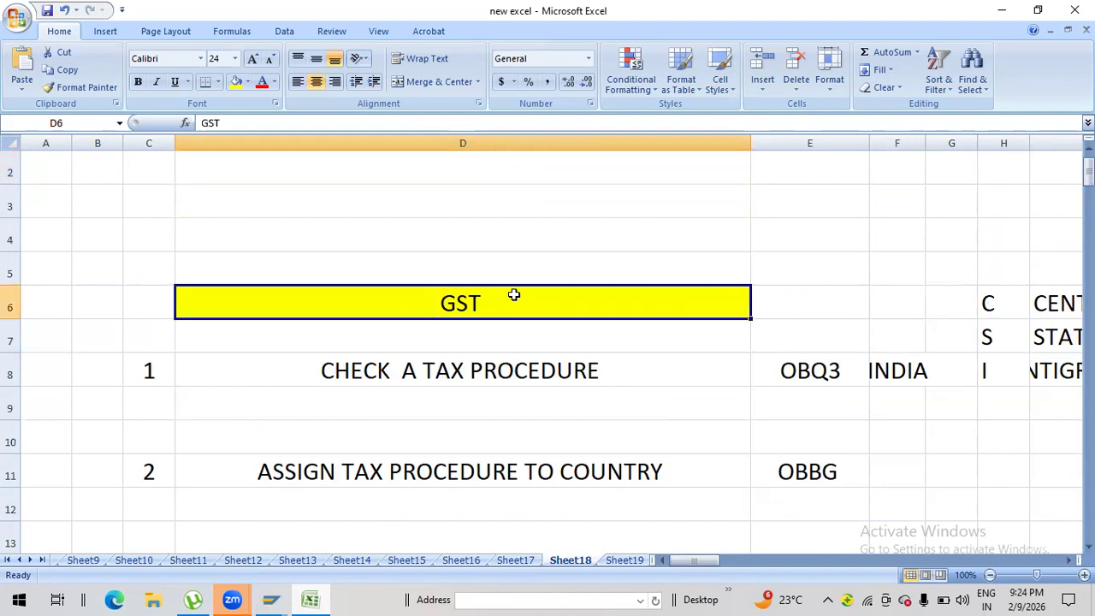
left_click(453, 169)
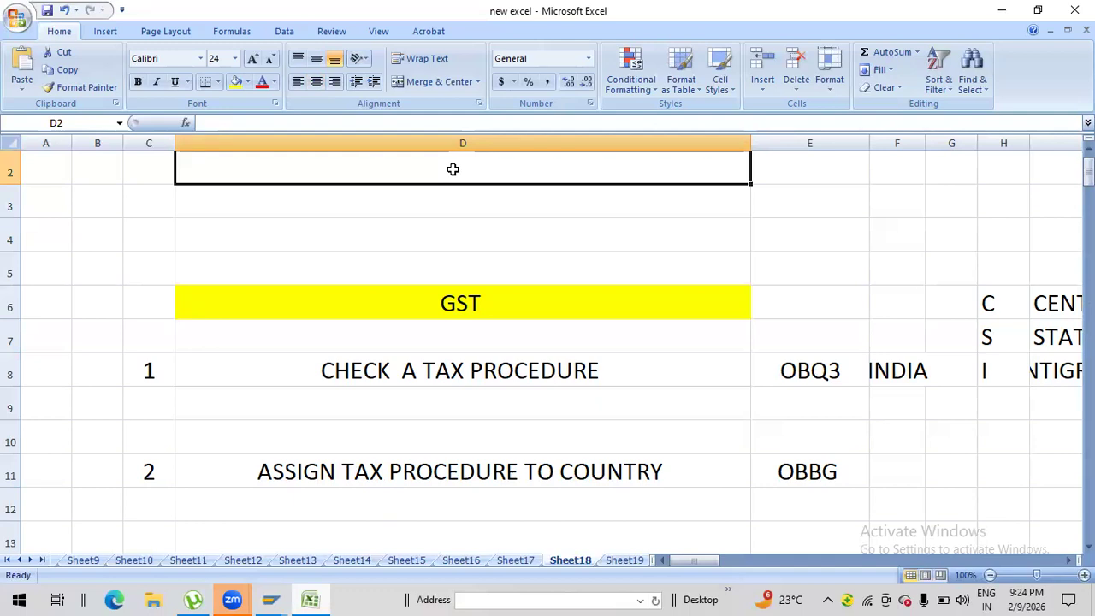
type("PURCHA")
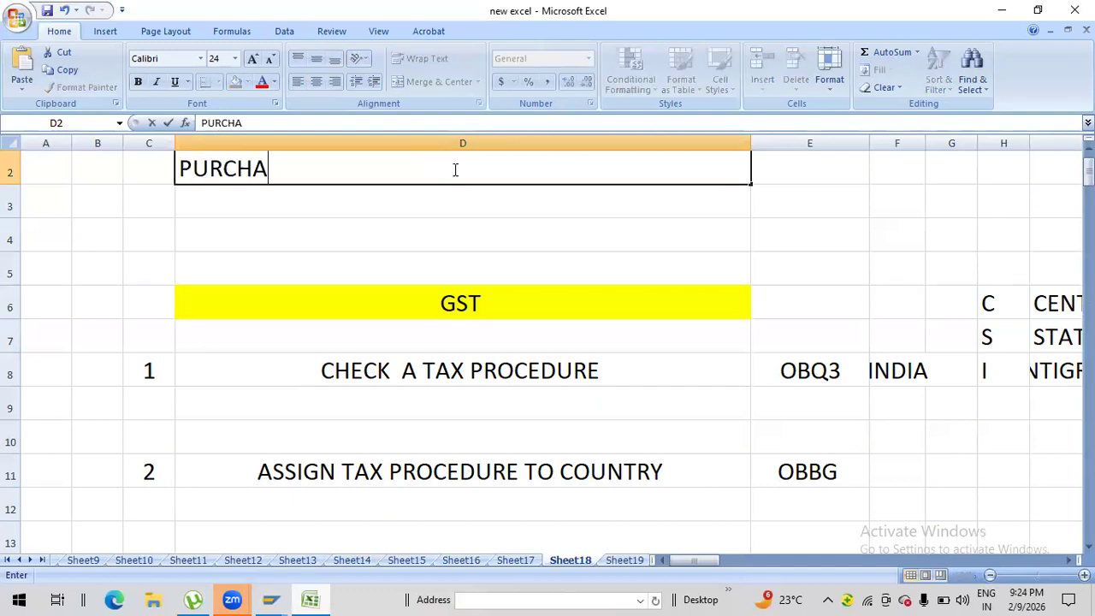
type("SE -- 1000")
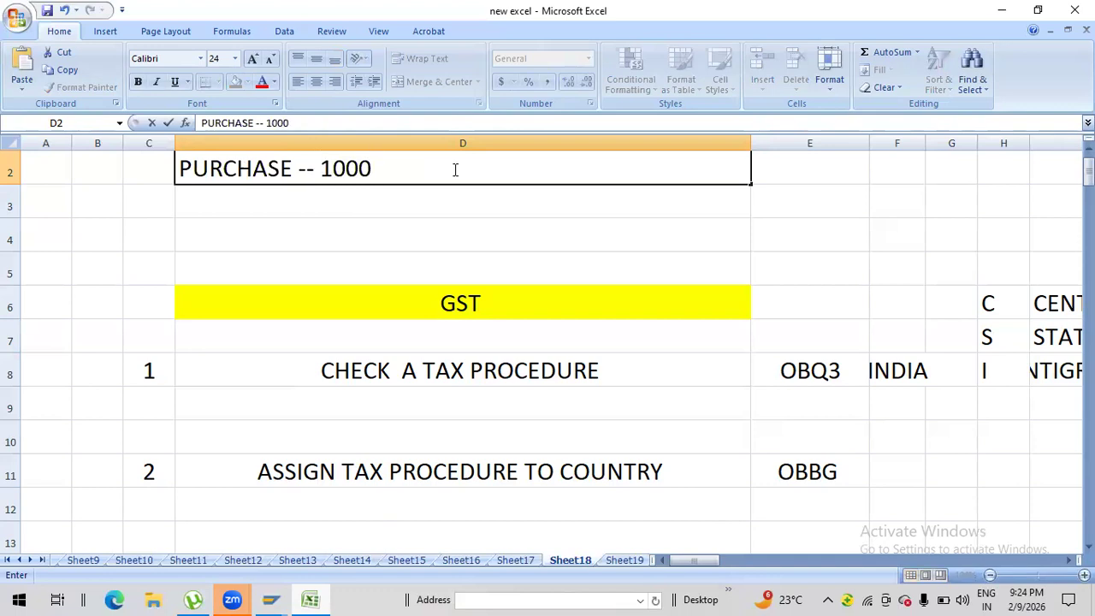
type(" -")
key("BackSpace")
key("BackSpace")
key("BackSpace")
key("BackSpace")
type("--90--")
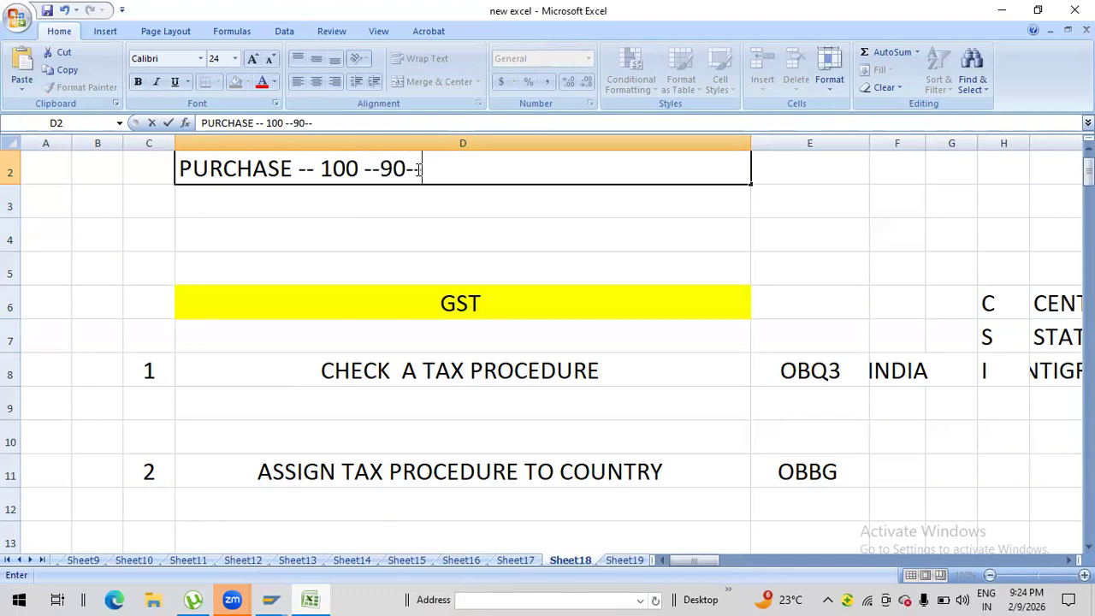
type("10")
left_click_drag(380, 168, 451, 169)
left_click(453, 168)
type("GOVT")
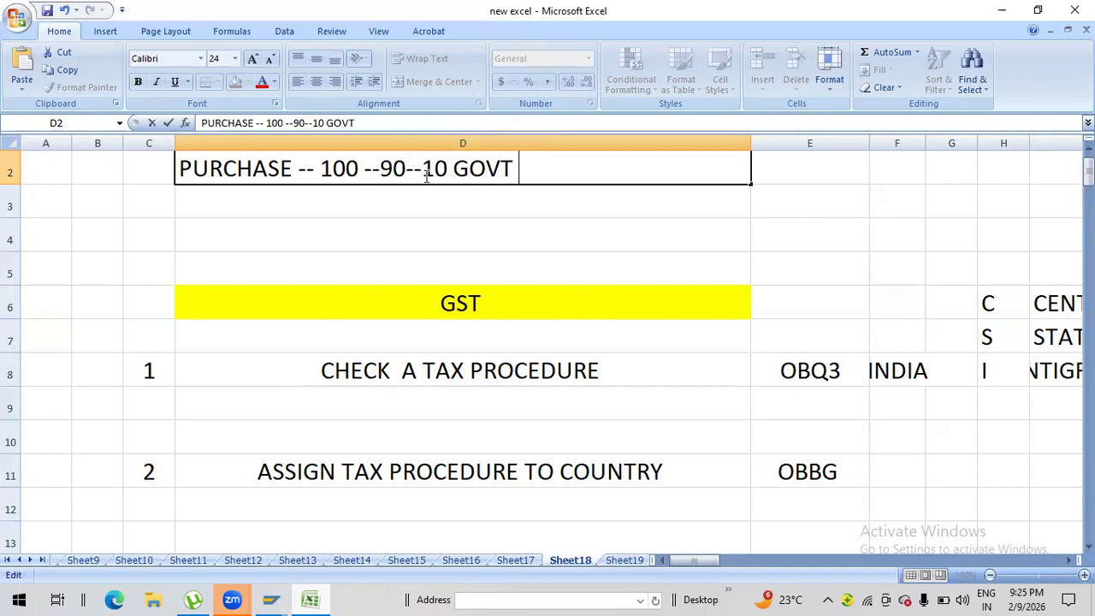
Step: Enter the note "SALES --- 100 - 90--10 - GOVT" in cell D3 below the purchase note
left_click(386, 192)
type("SA")
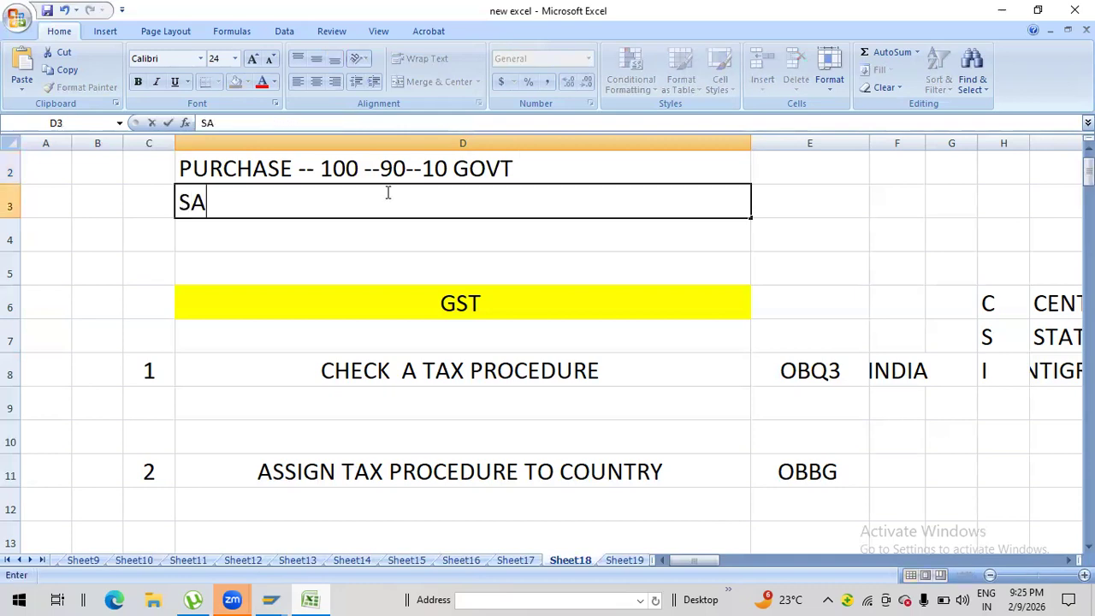
type("LES ---")
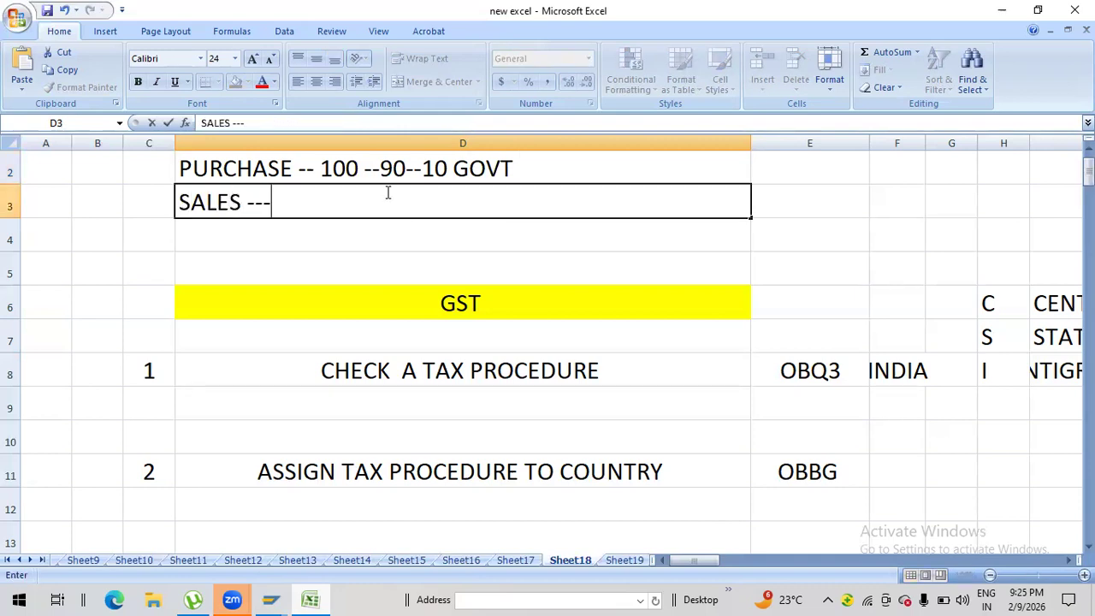
type(" 100 ")
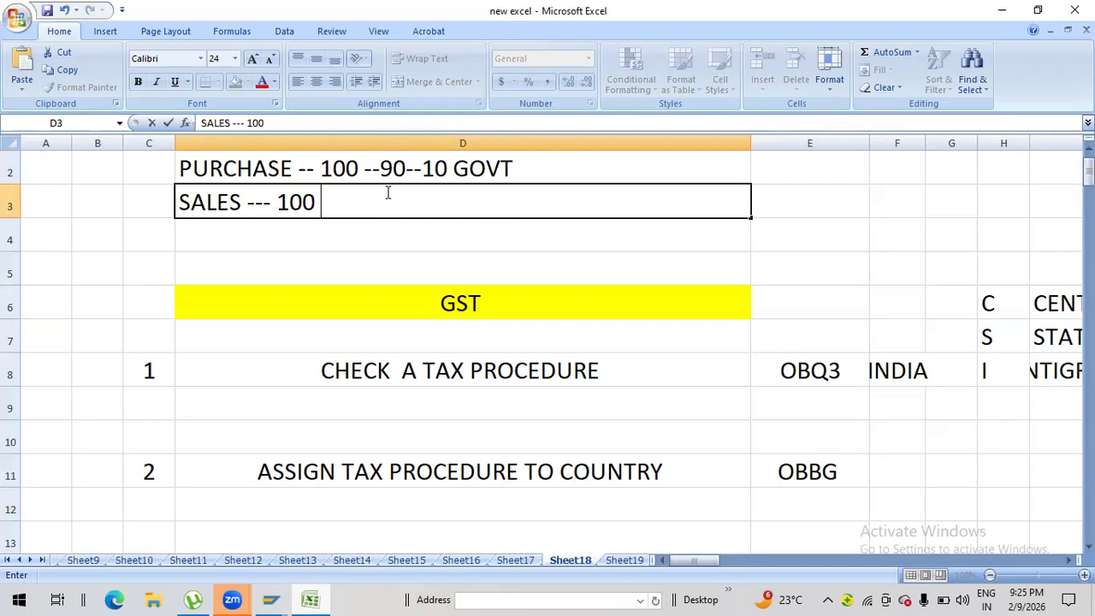
type("- 90--10")
double_click(362, 202)
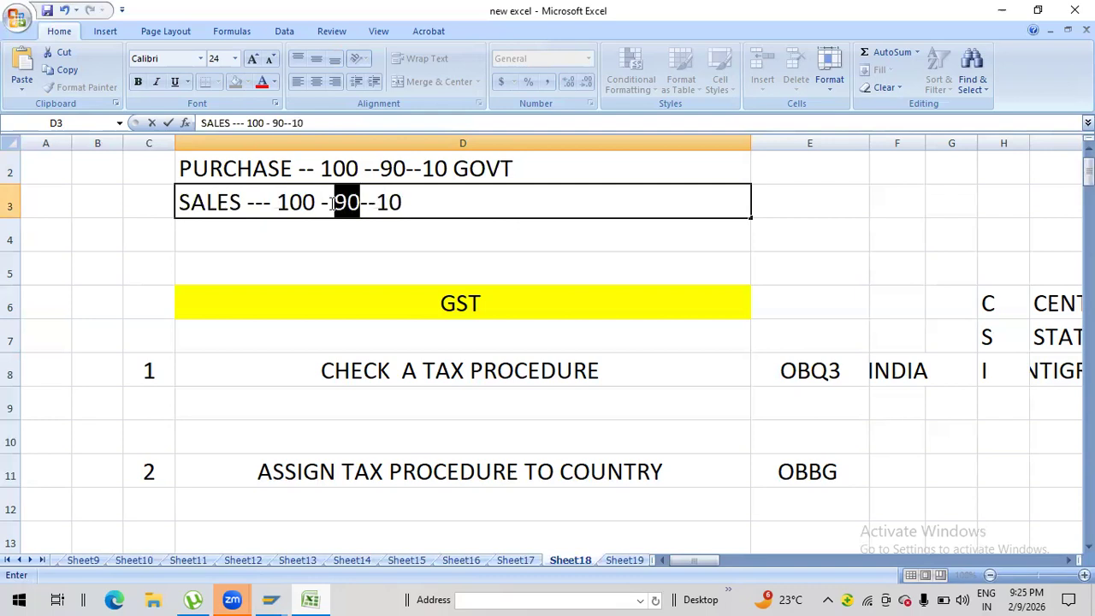
double_click(387, 201)
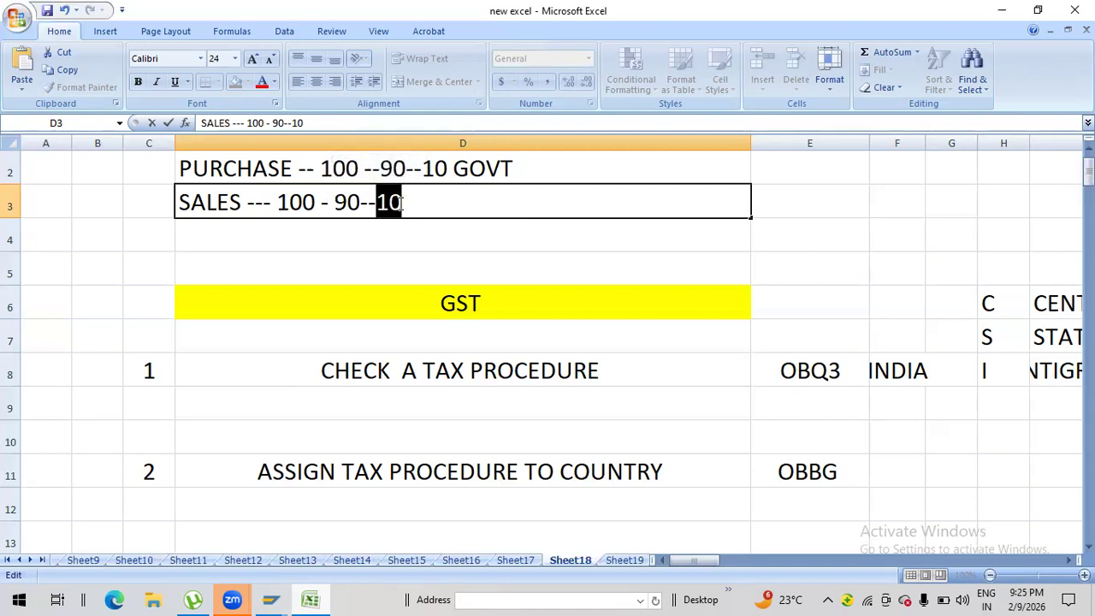
left_click(404, 202)
type("- ")
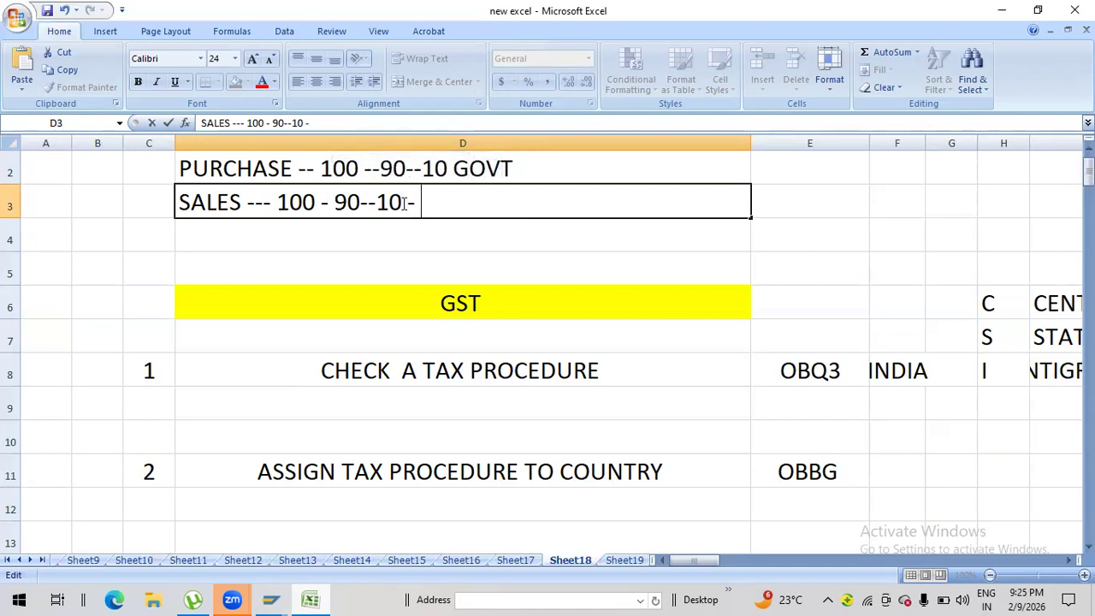
type("GOVT")
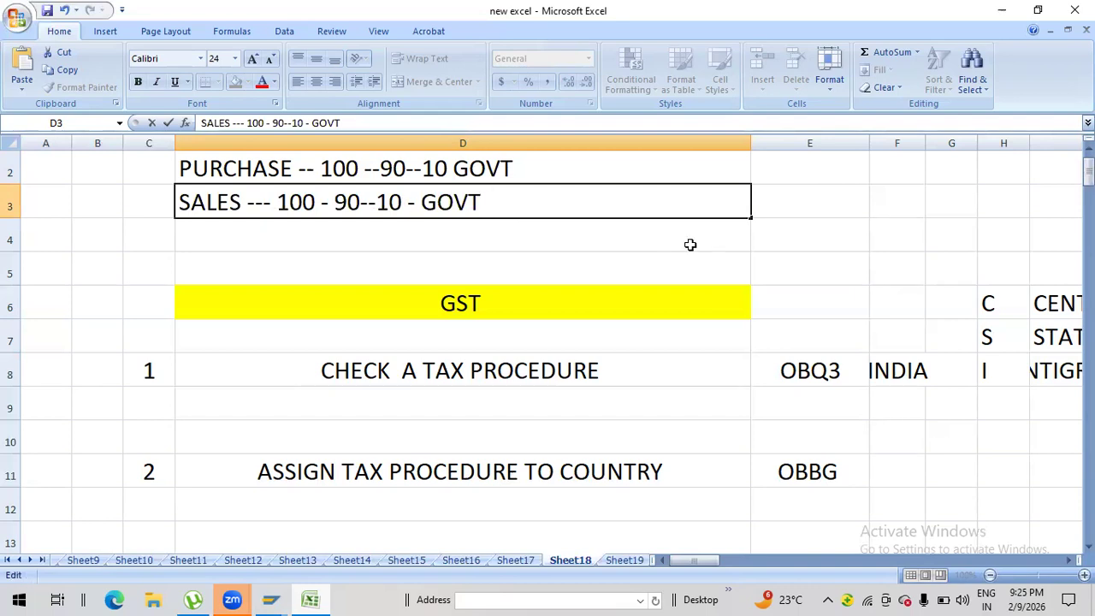
key("Return")
Step: Examine the C, S and I tax type codes in cells H6 to H8
key("Right")
key("Right")
key("Right")
key("Right")
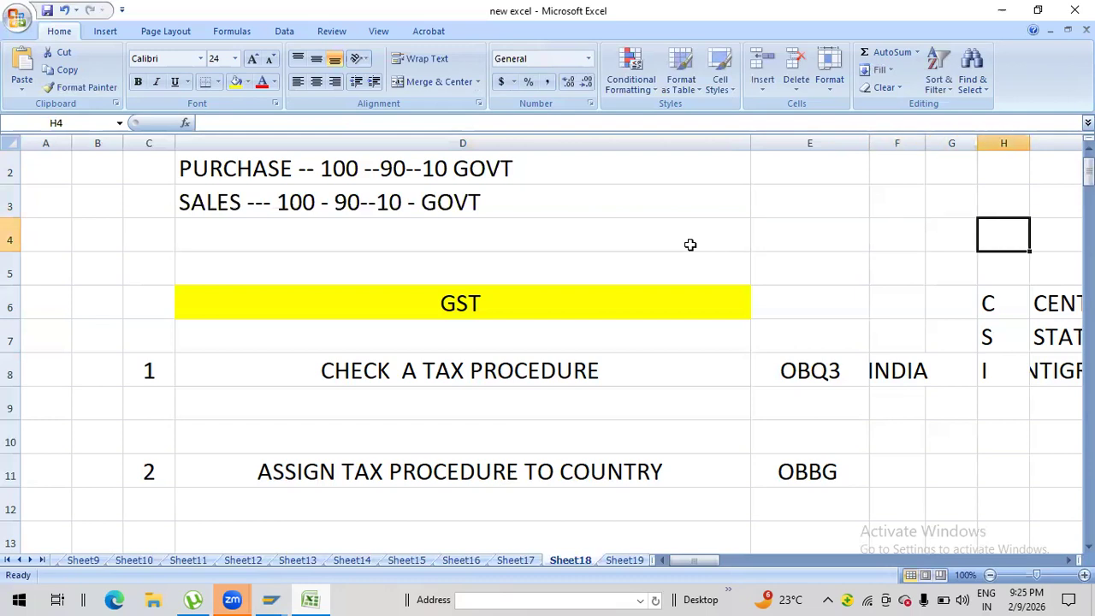
left_click(1018, 297)
left_click(1016, 339)
left_click(1015, 361)
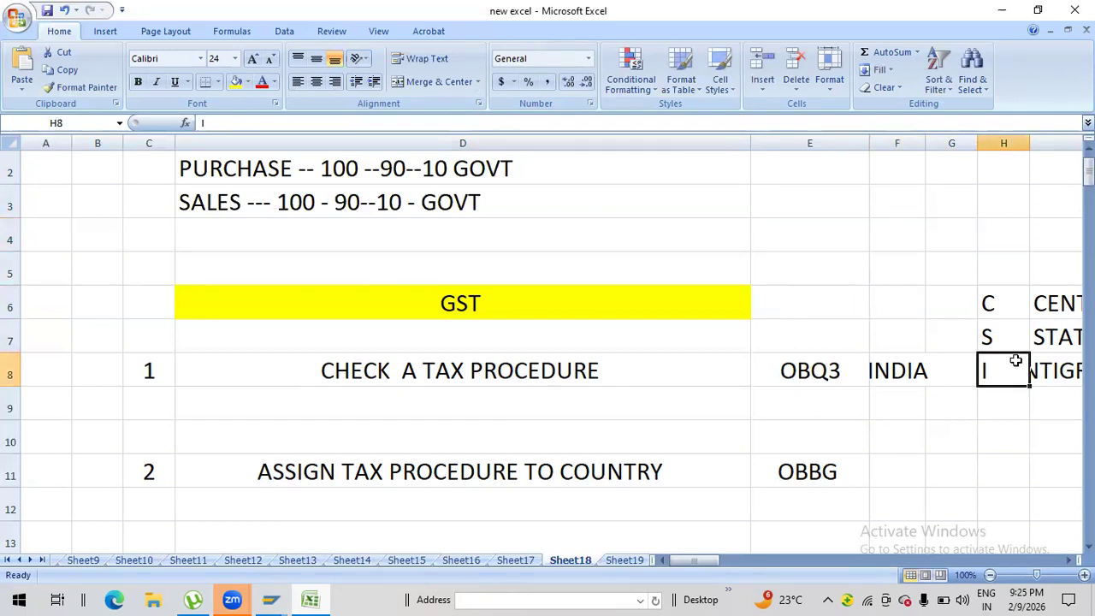
left_click(1001, 300)
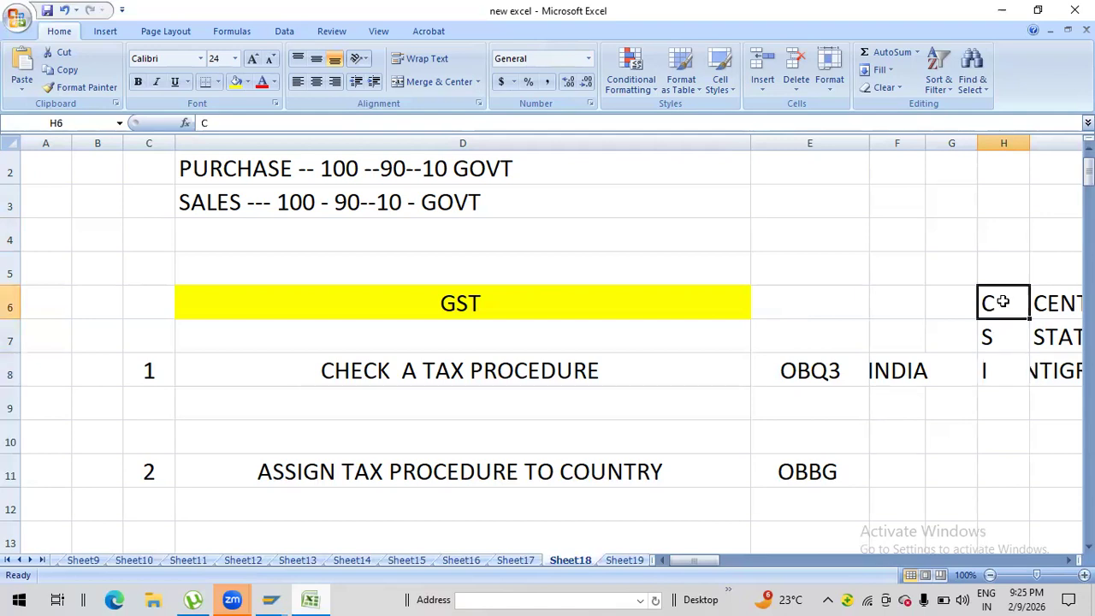
left_click(1003, 343)
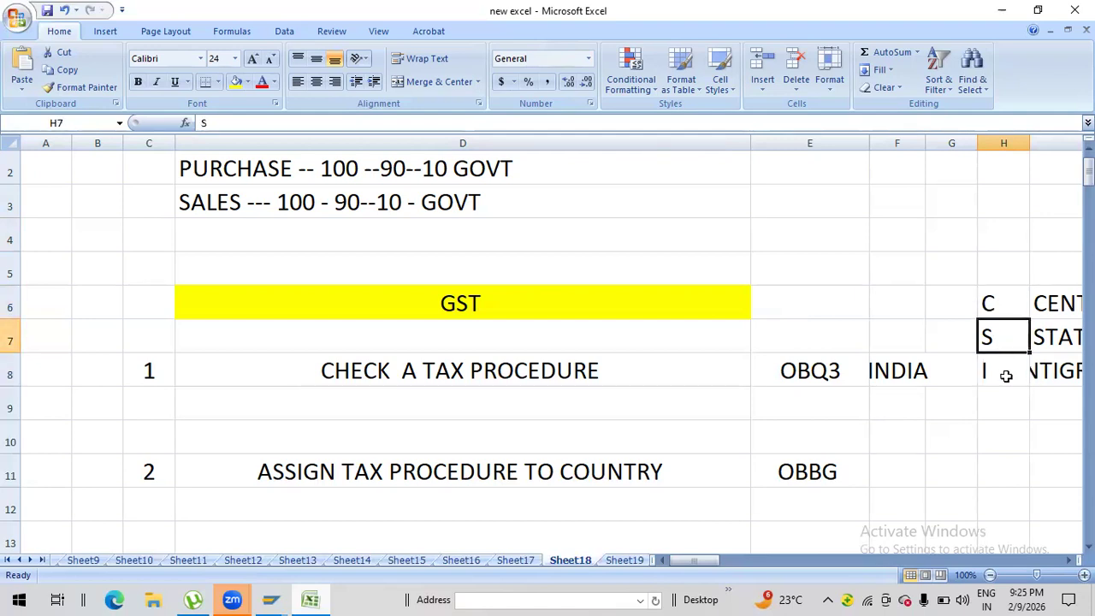
left_click(1006, 376)
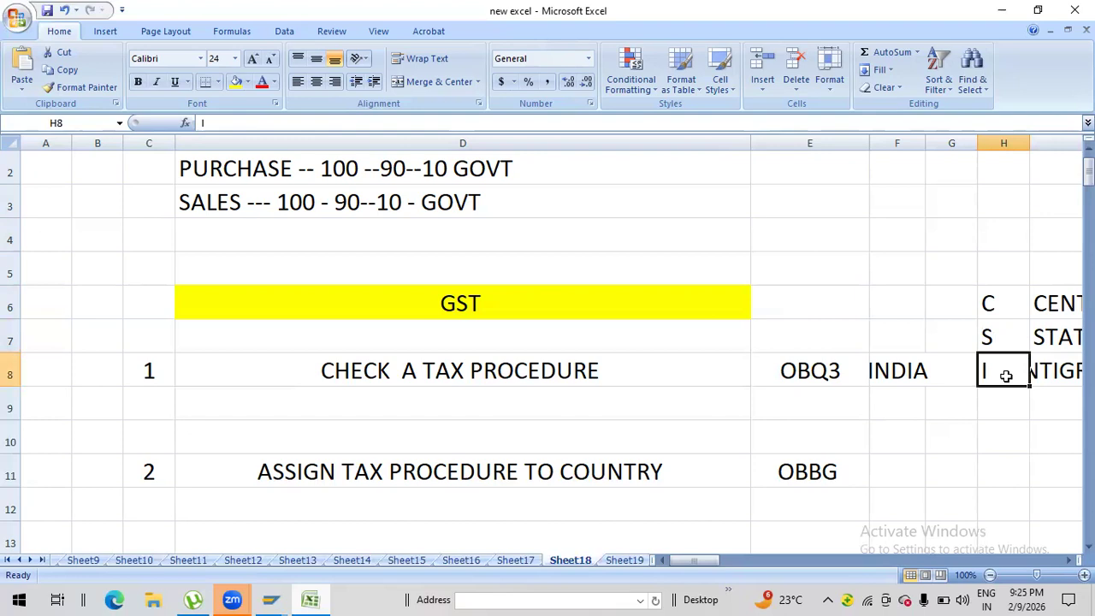
Step: Clear INDIA from cell F8 and shrink the columns before the tax type codes, narrowing column F and hiding column G
left_click(897, 369)
key("Delete")
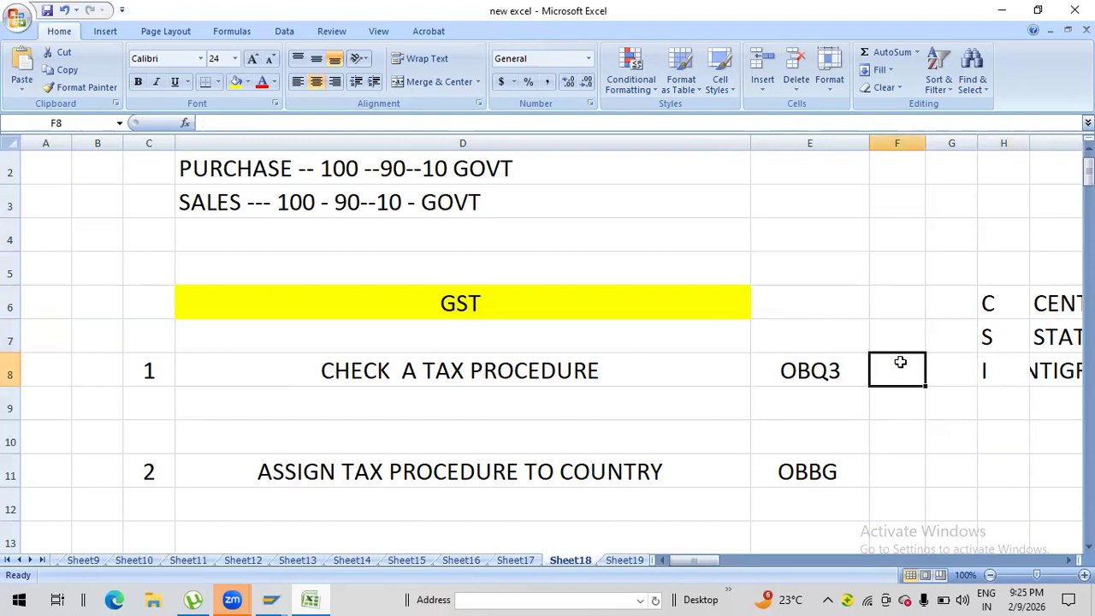
left_click(961, 303)
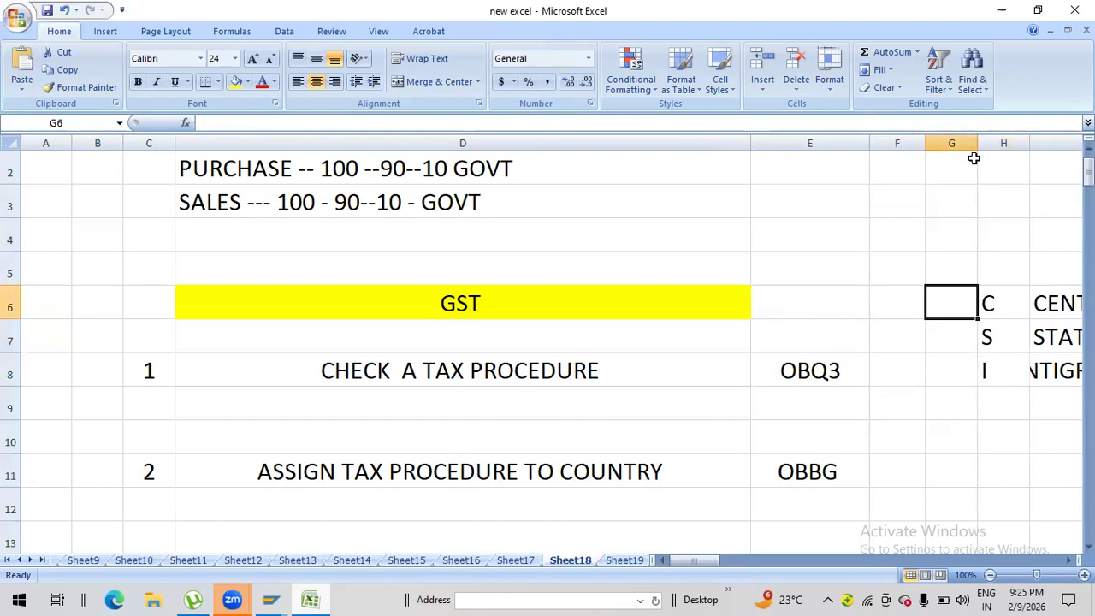
left_click_drag(976, 143, 909, 147)
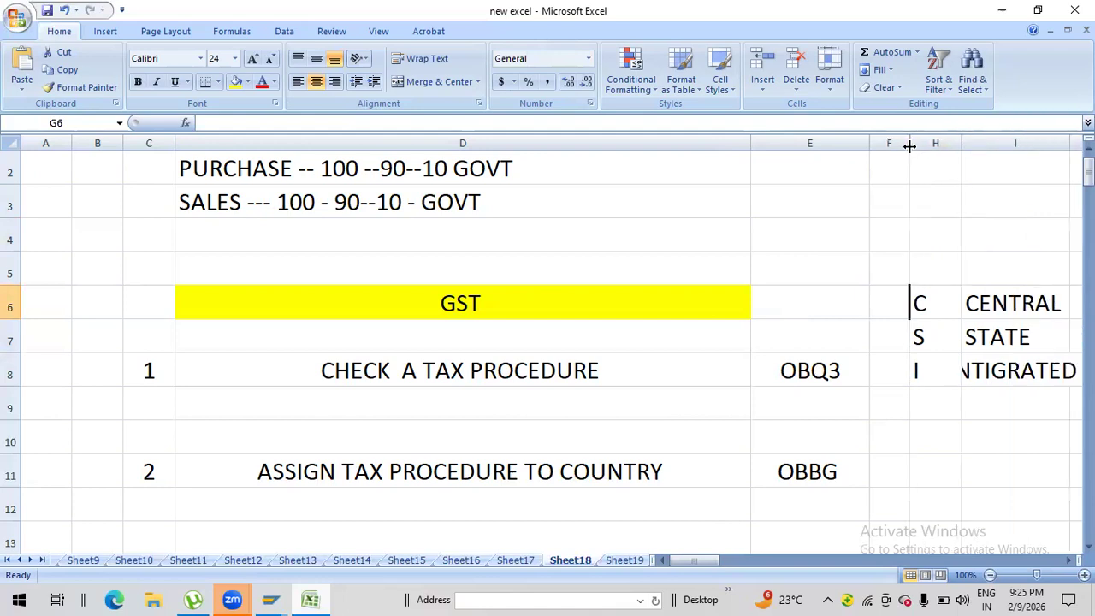
Step: Enter 1 in each of cells F6, F7 and F8 beside the C, S and I codes
left_click(888, 306)
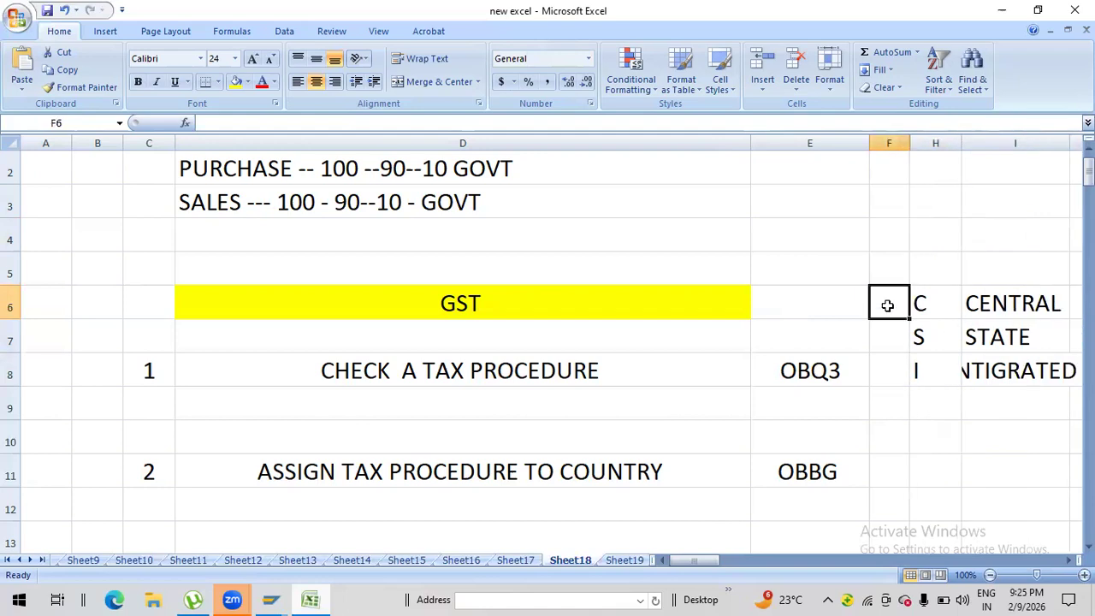
type("1")
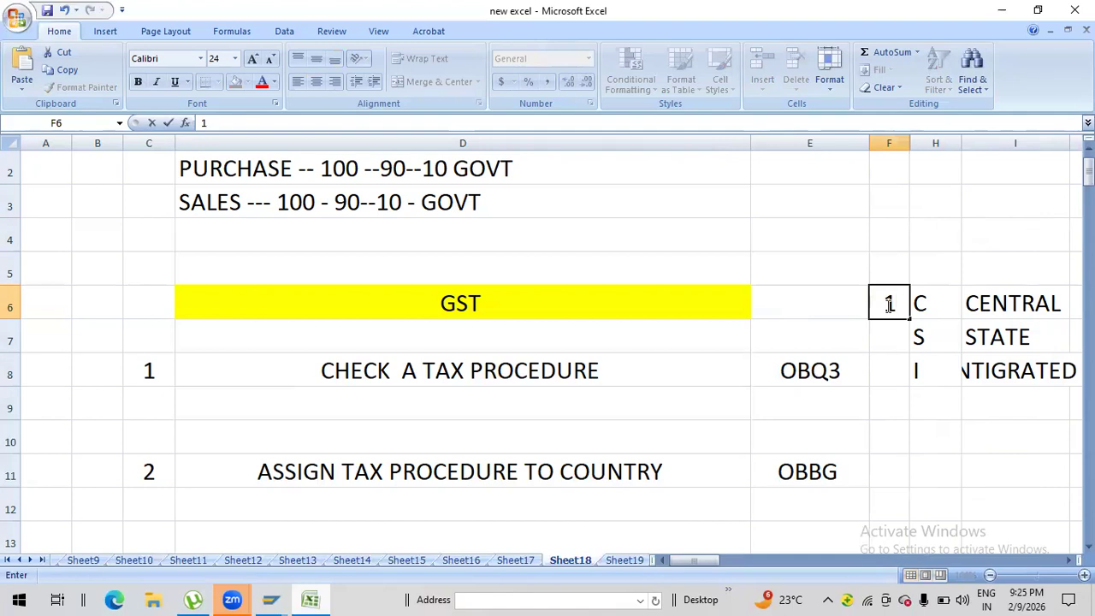
left_click(889, 329)
type("1")
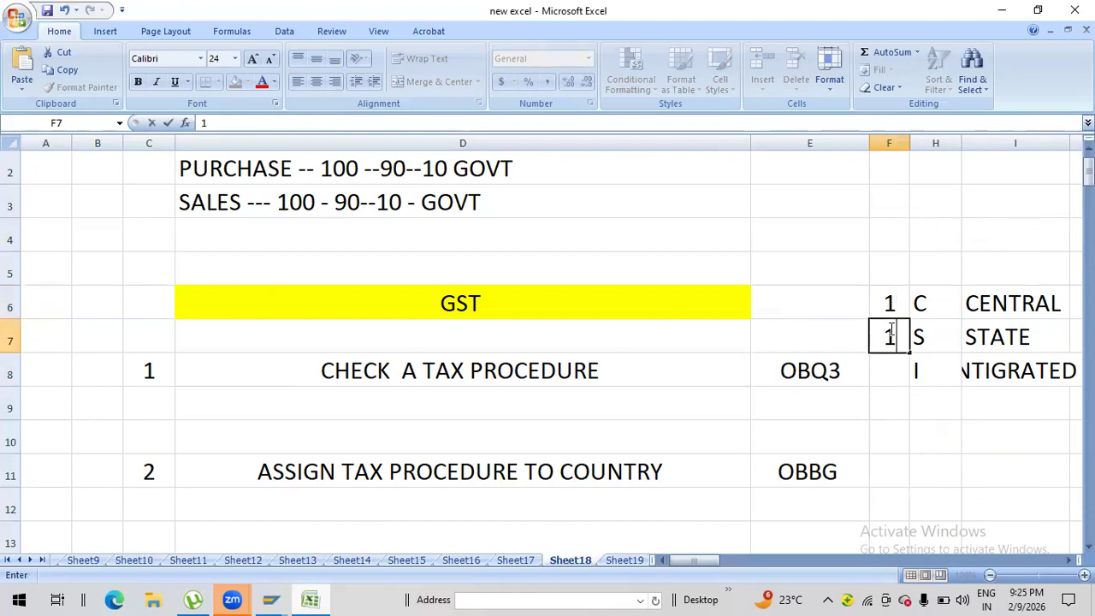
key("Return")
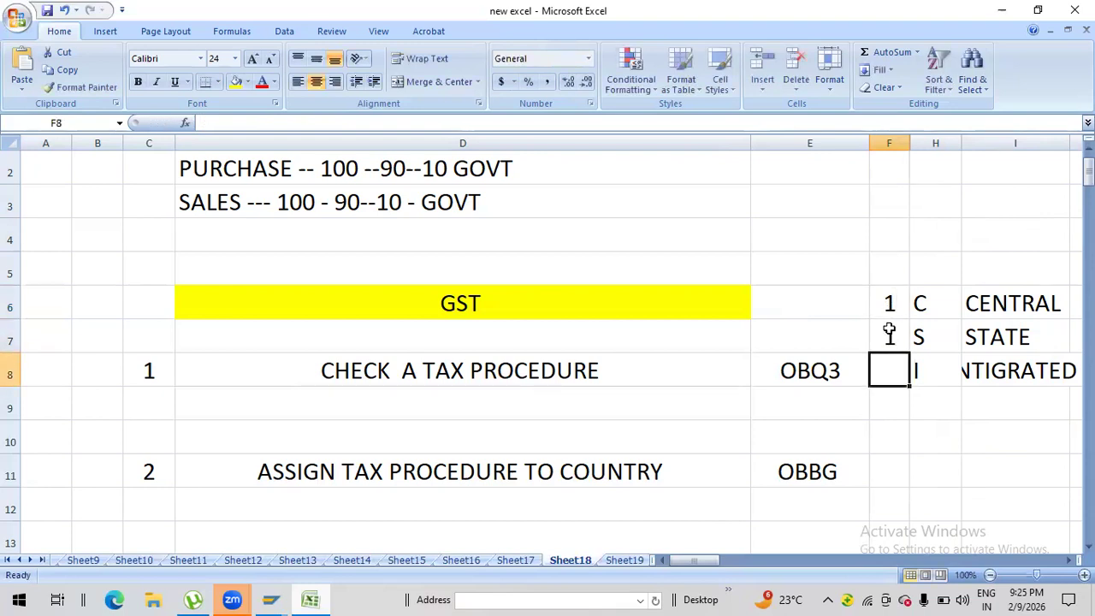
left_click_drag(889, 303, 890, 336)
left_click(890, 370)
type("1")
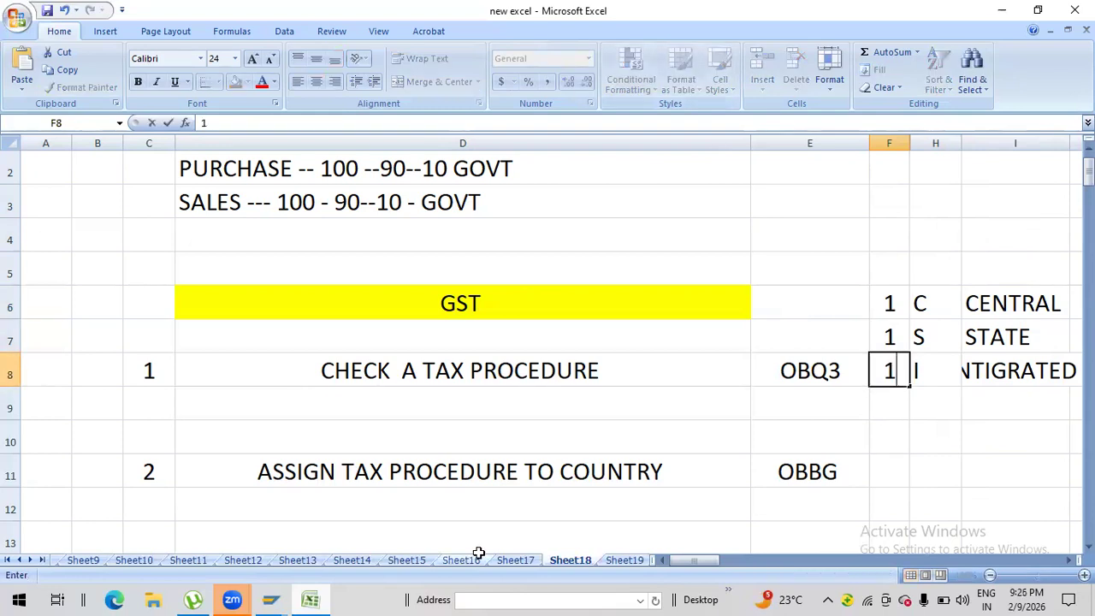
key("alt+Tab")
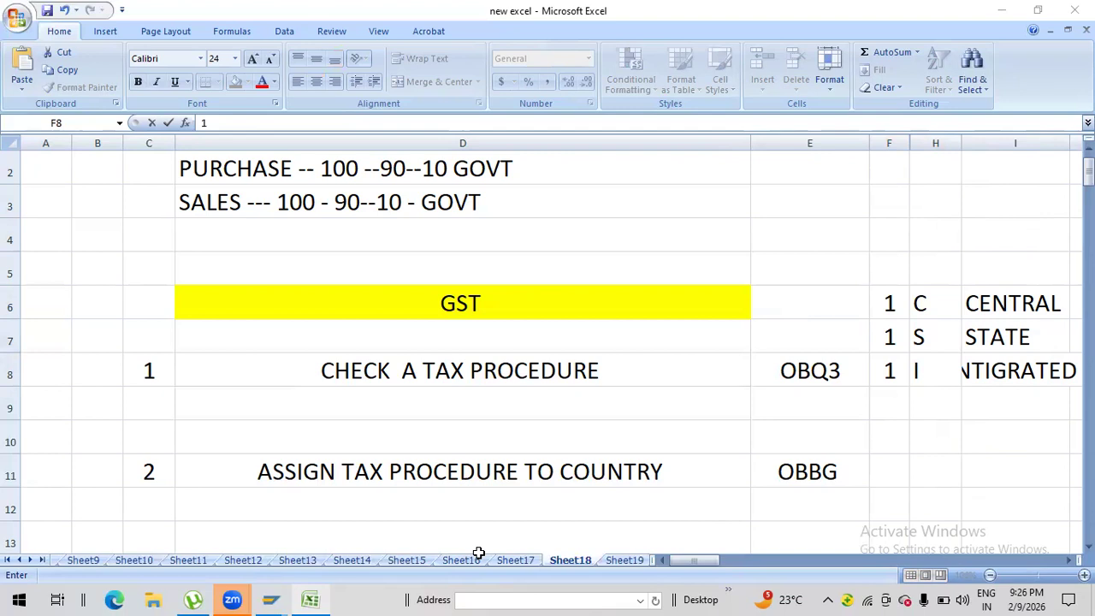
left_click(931, 317)
left_click_drag(898, 304, 898, 333)
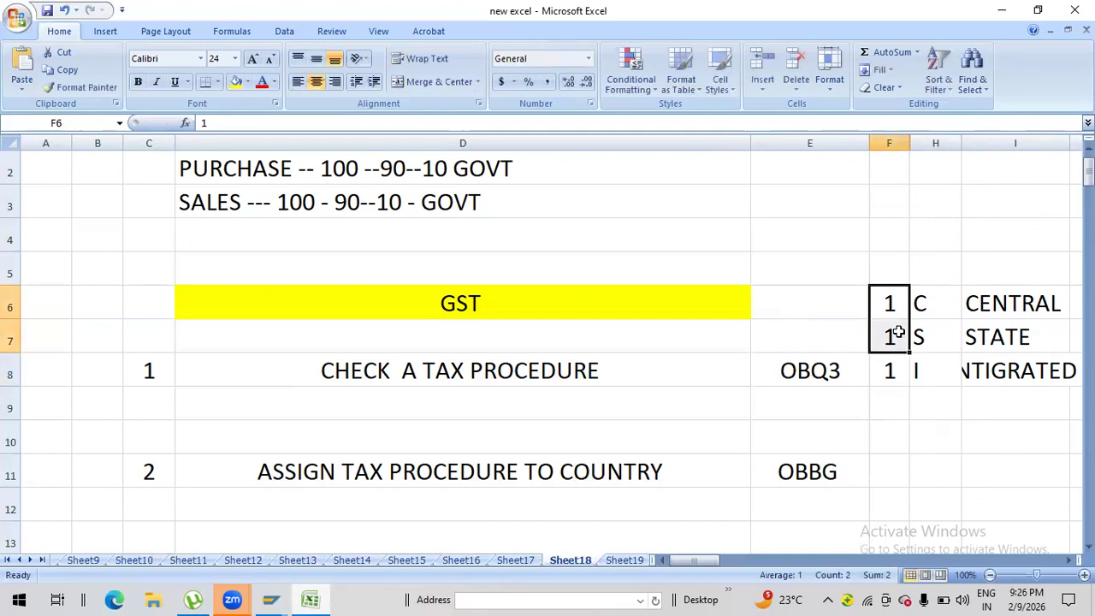
left_click(898, 379)
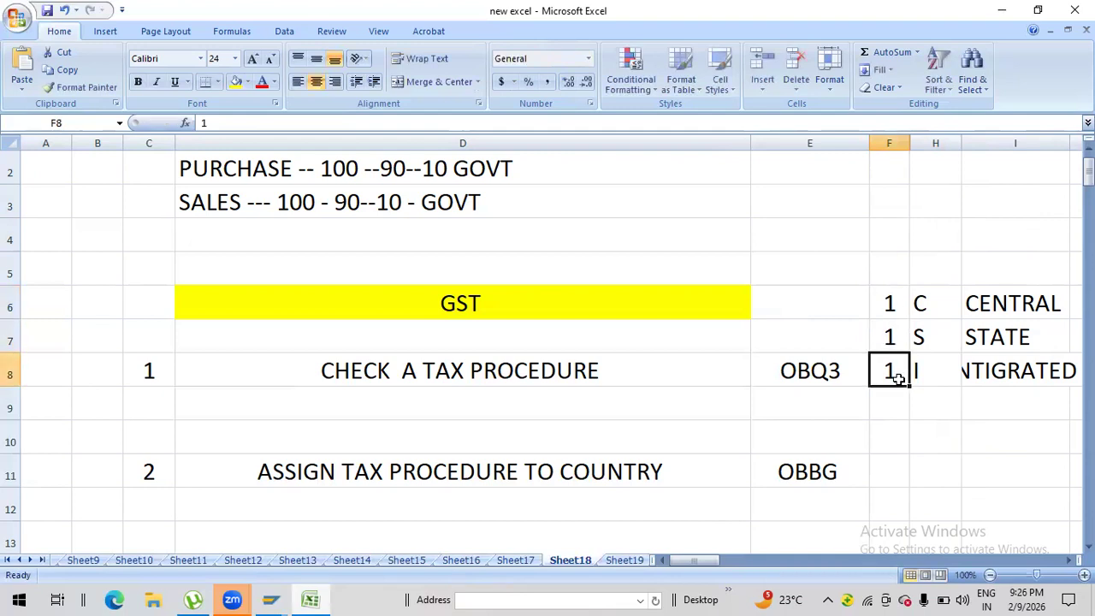
left_click(1009, 370)
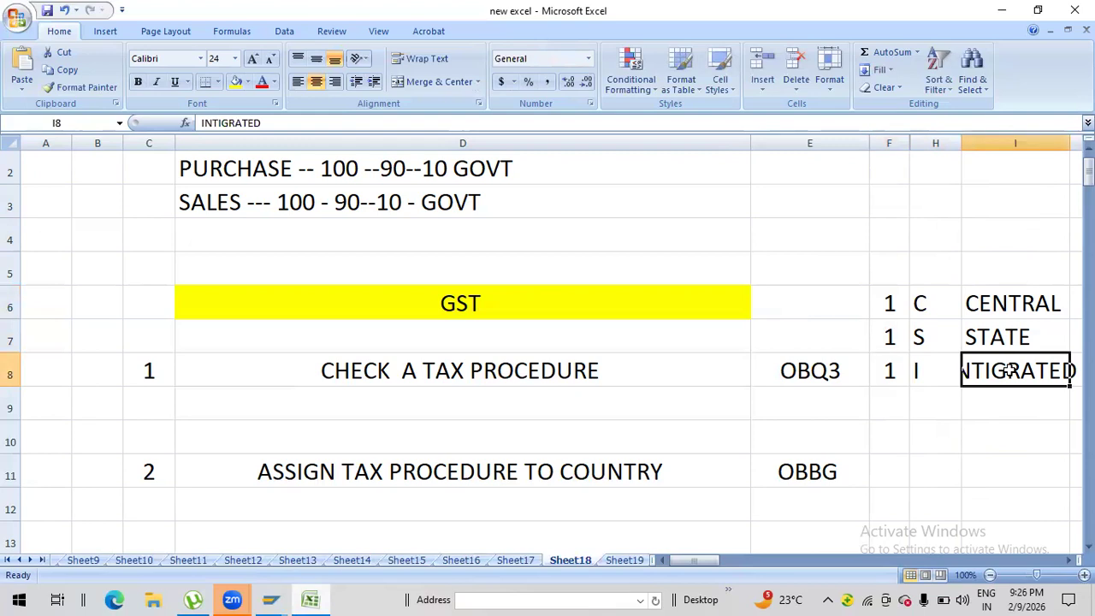
left_click(709, 302)
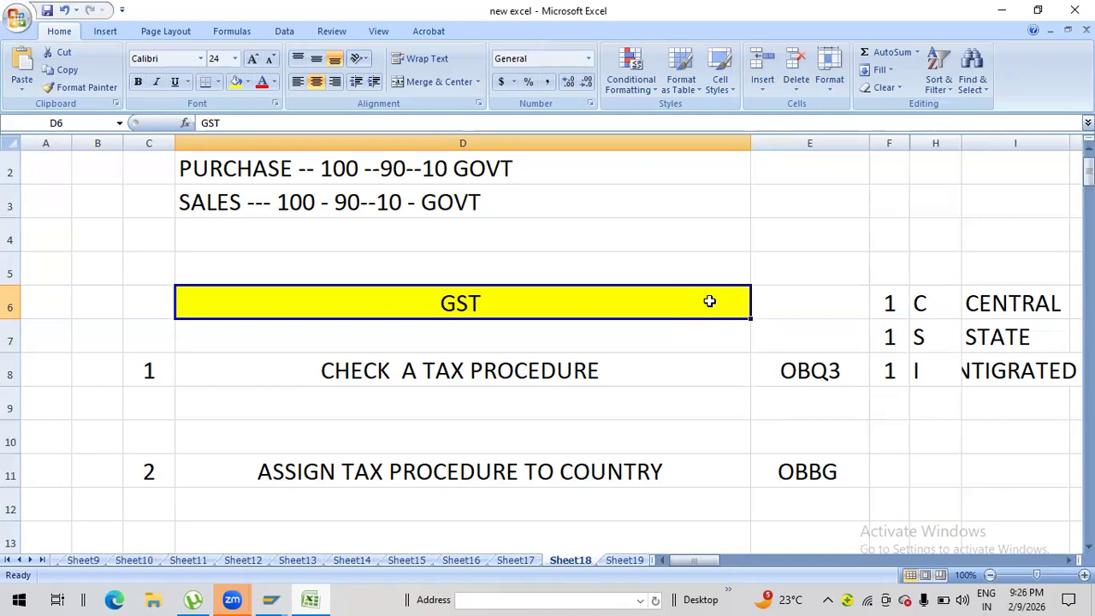
Step: Look up the transaction code for checking a tax procedure in the GST notes
left_click(508, 373)
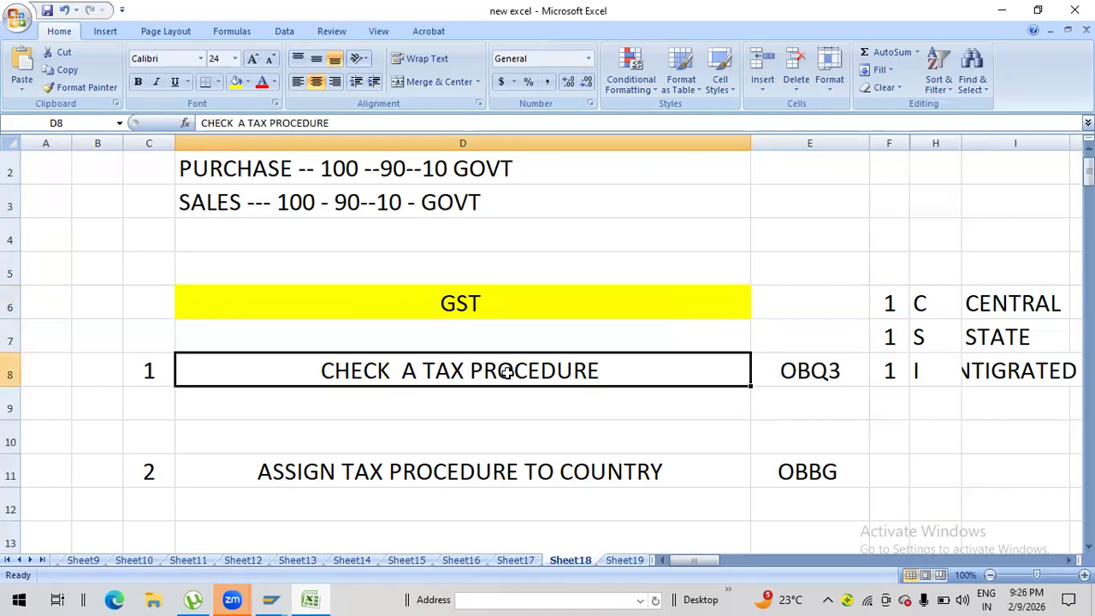
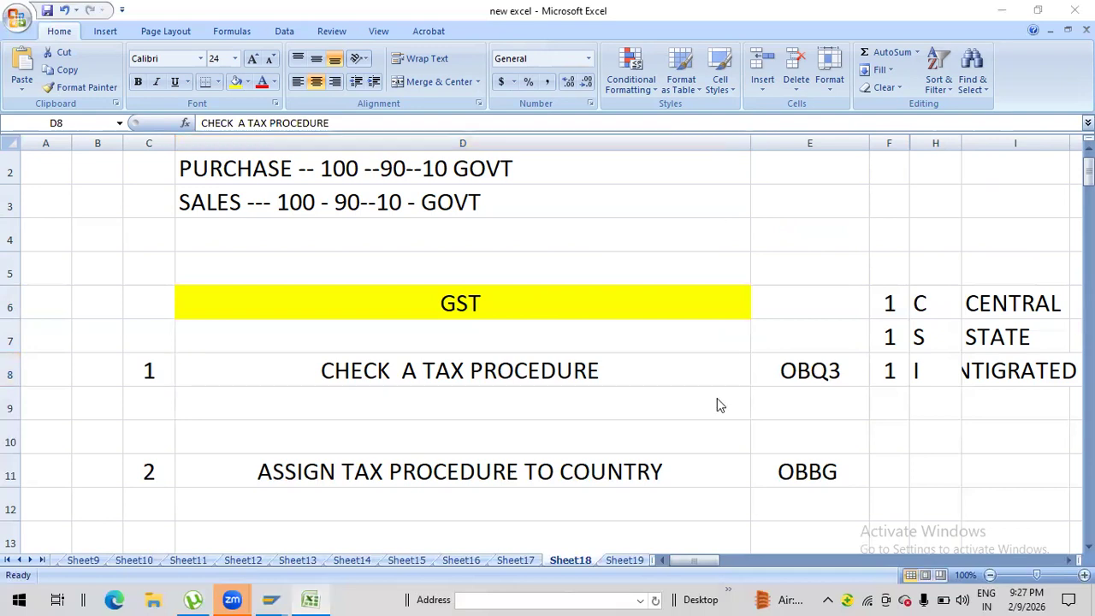
double_click(613, 369)
left_click_drag(610, 370, 426, 369)
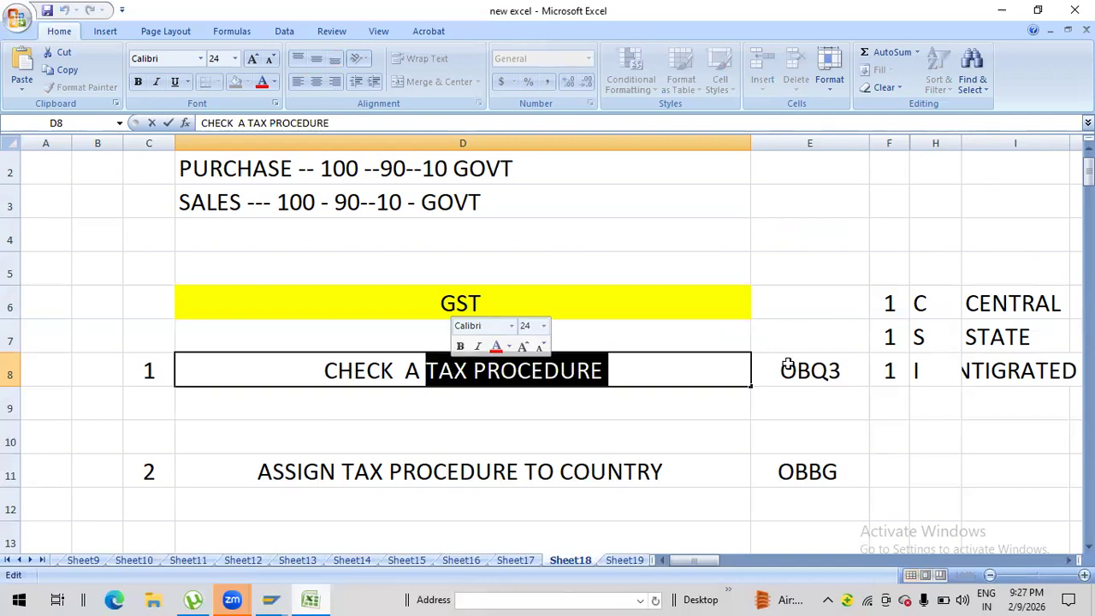
left_click(836, 377)
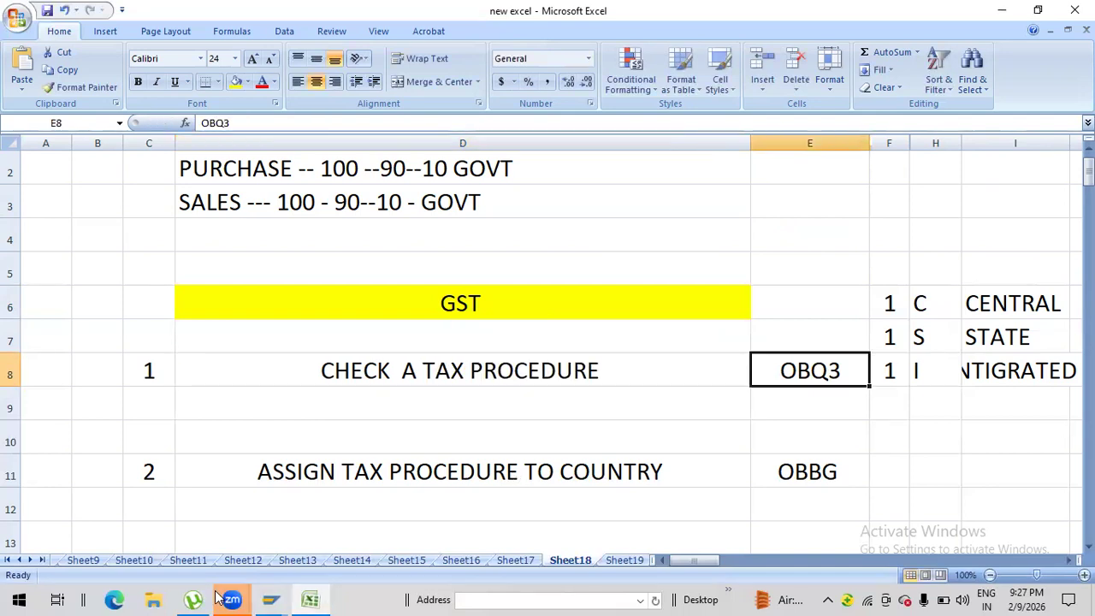
Step: Switch to SAP Easy Access, run transaction OBQ3 and decline displaying the locked data
left_click(271, 599)
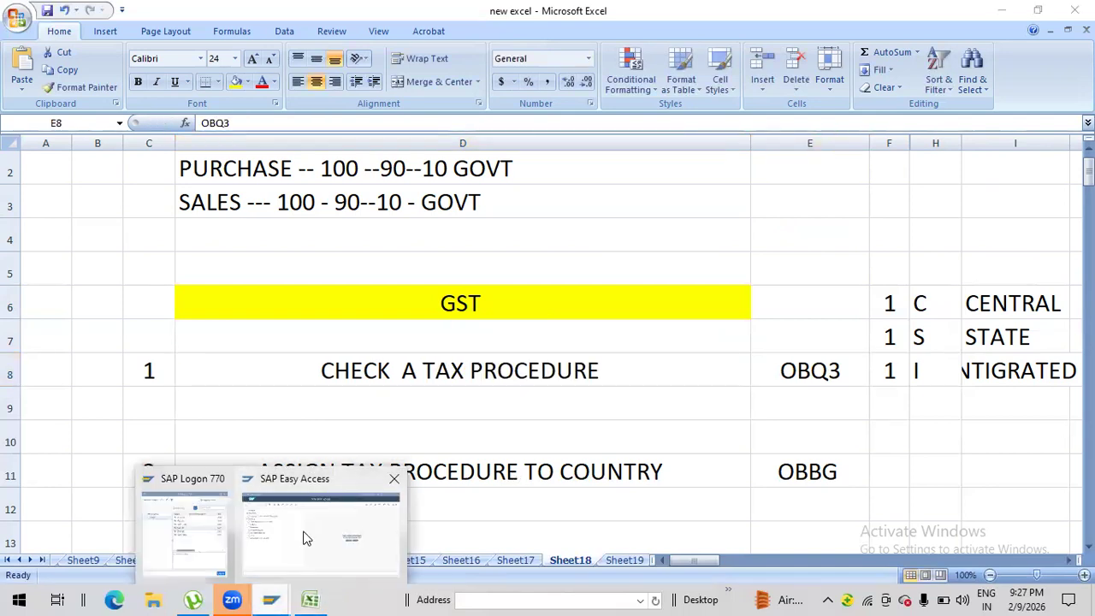
left_click(306, 538)
type("OB")
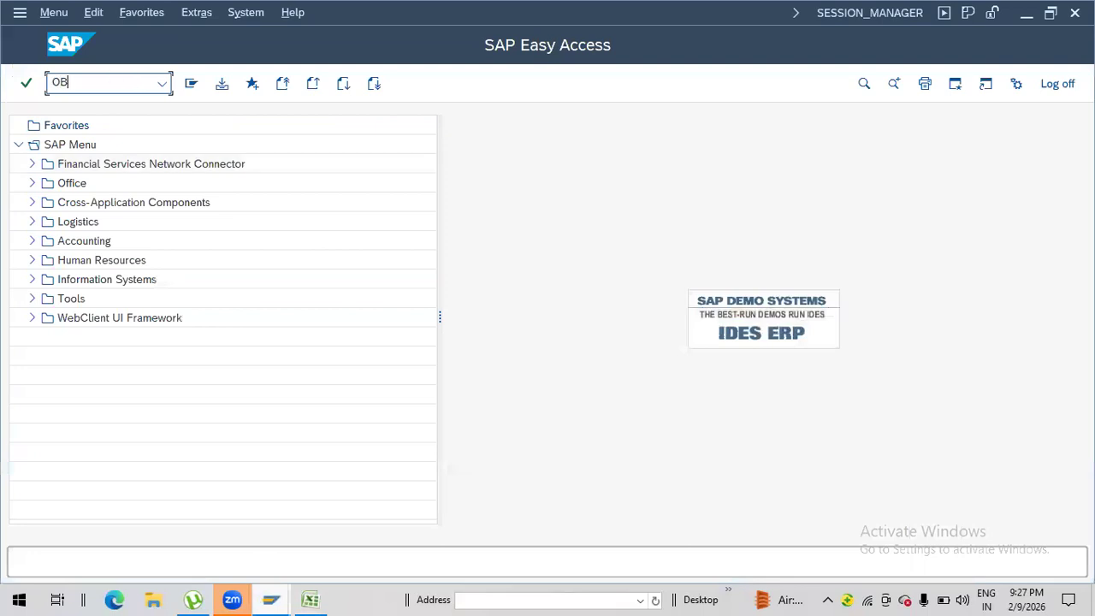
type("Q3")
key("Return")
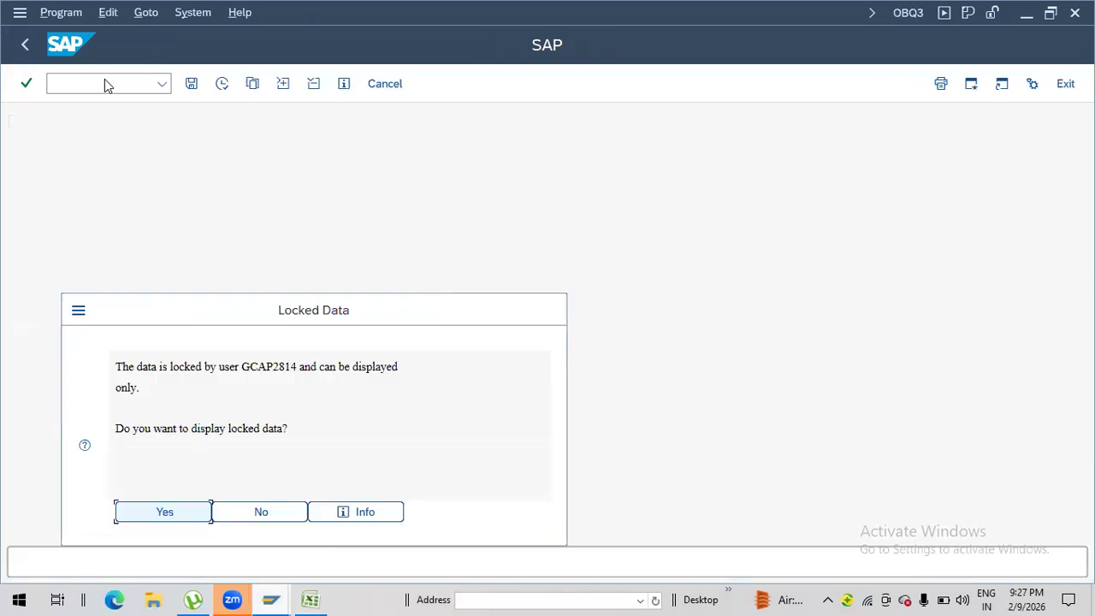
left_click(255, 512)
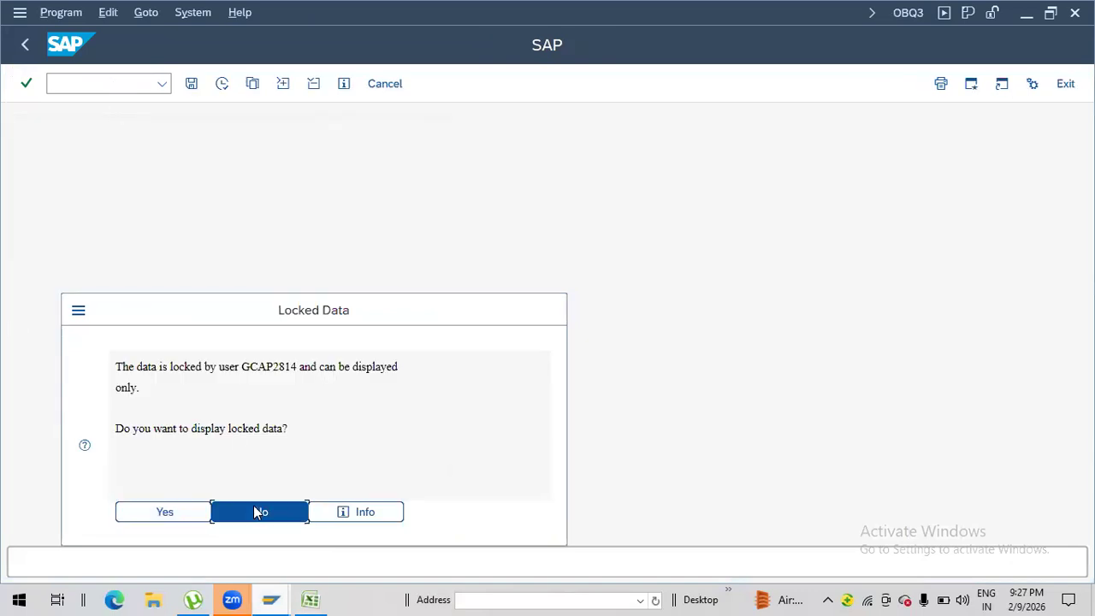
Step: Run transaction SM12 and list the lock entries in client 800 with the user name filter cleared
type("SM12")
key("Return")
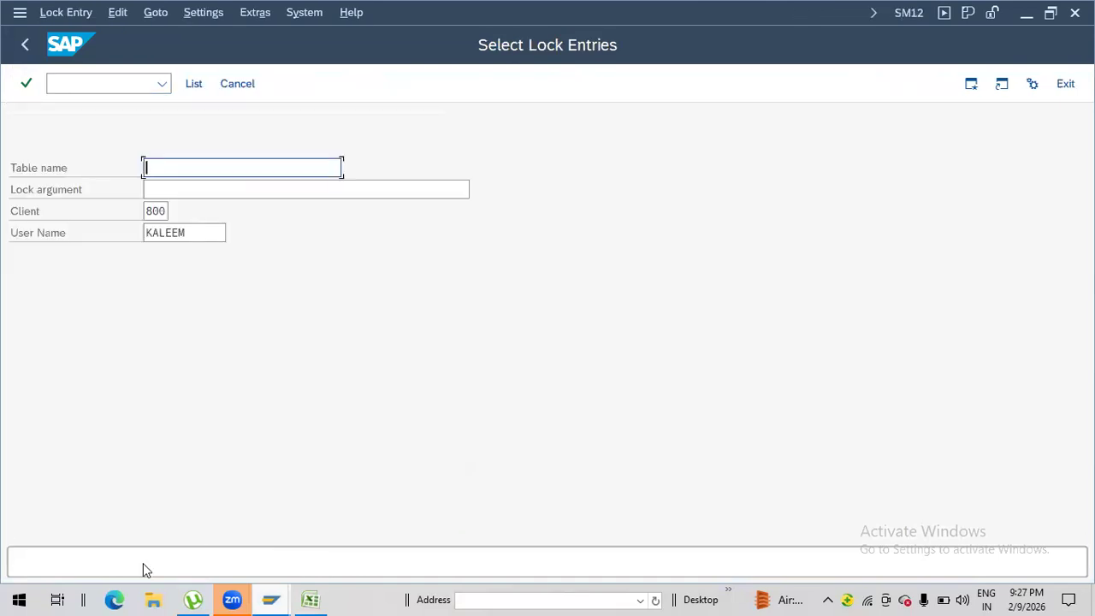
left_click(205, 232)
double_click(171, 232)
key("BackSpace")
key("Return")
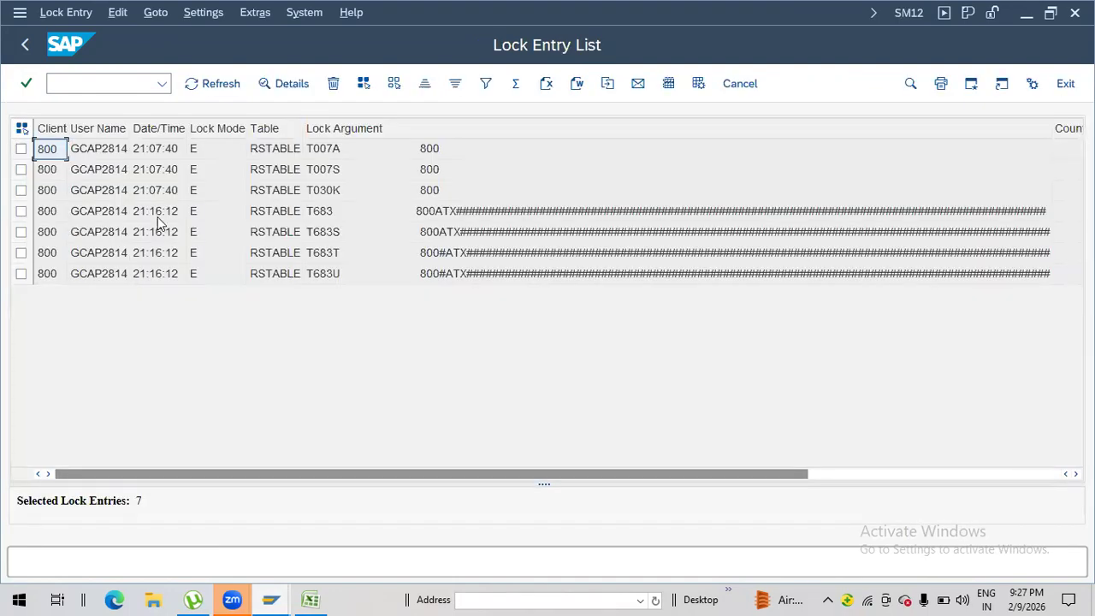
Step: Delete all entries in the lock entry list and close the help window
left_click(22, 129)
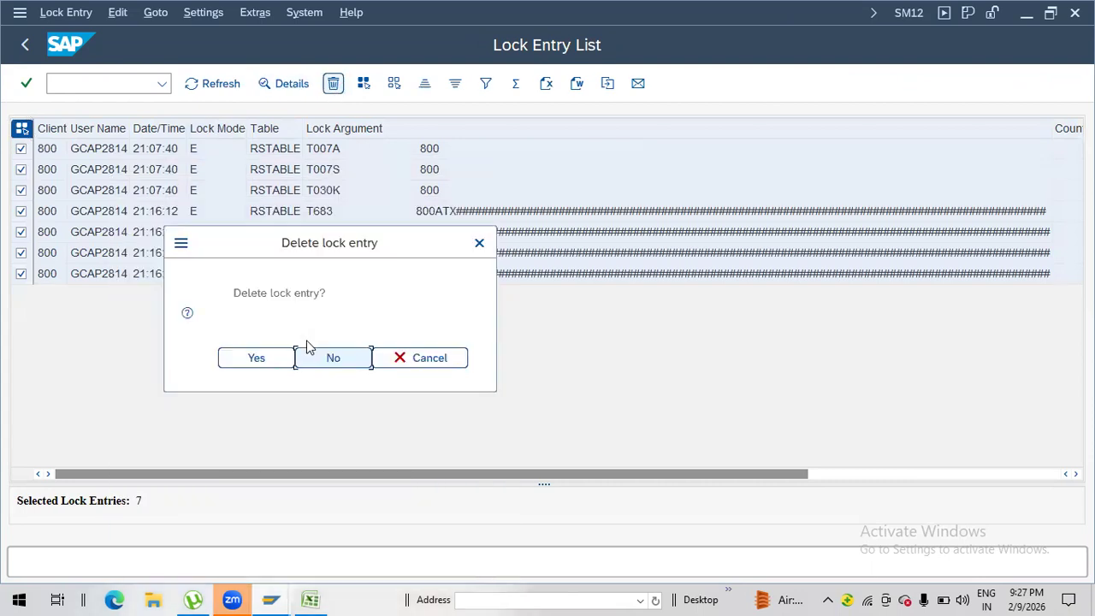
left_click(272, 359)
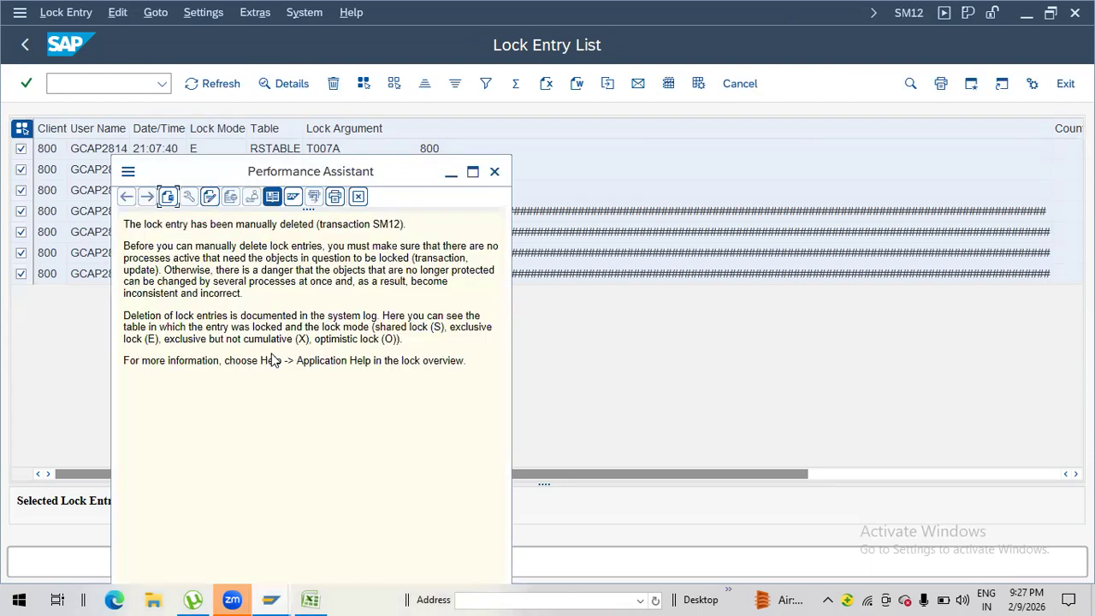
left_click(495, 172)
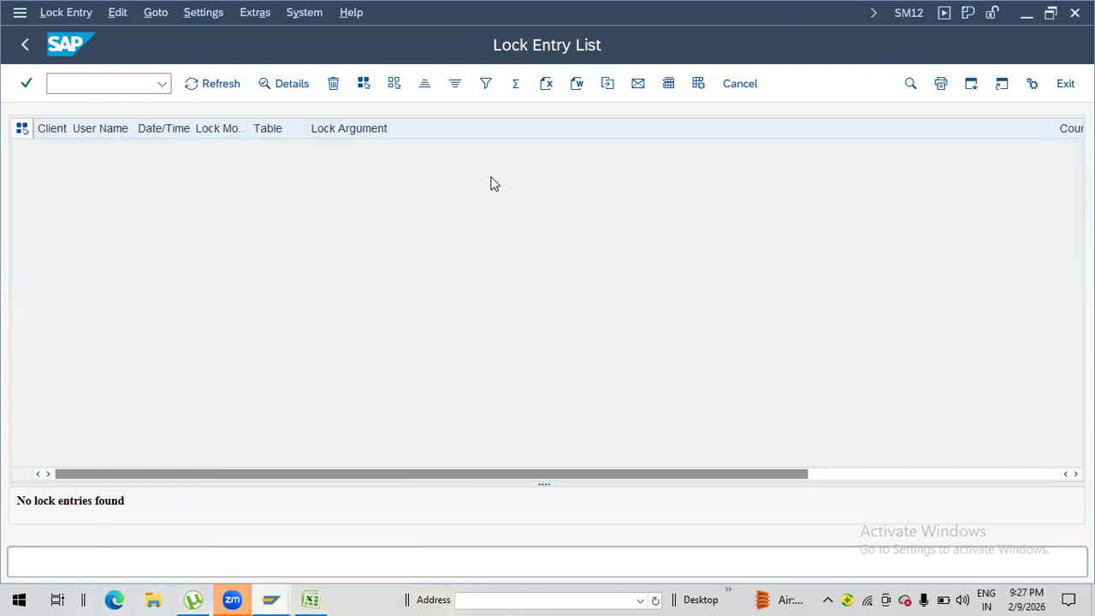
Step: Check the tax procedure transaction code in the Excel notes and run OBQ3 from the SAP lock entry list
type("/NOBB")
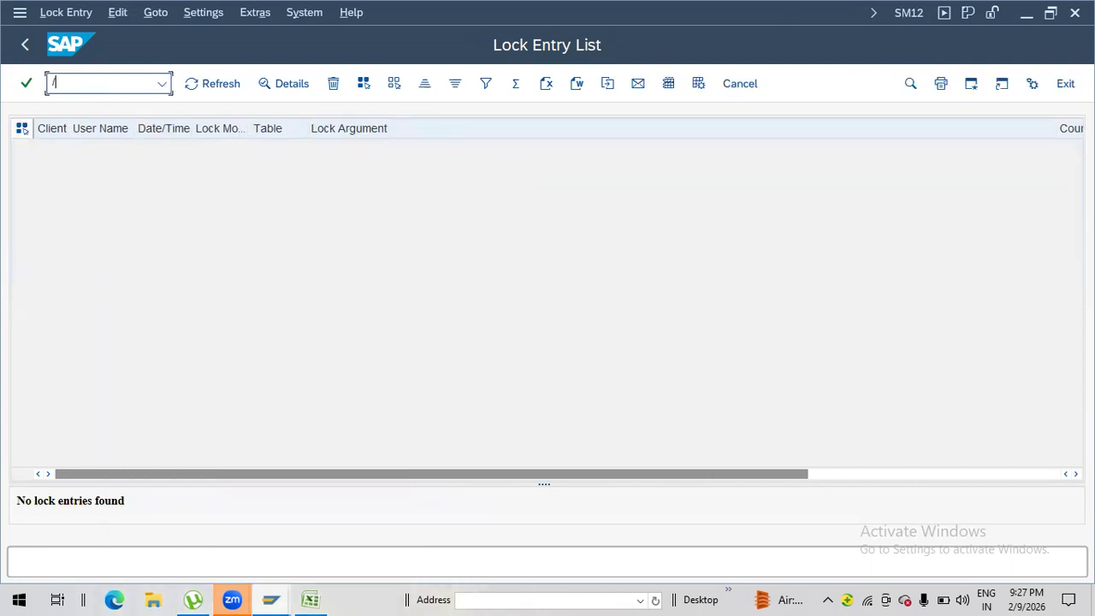
key("BackSpace")
left_click(311, 599)
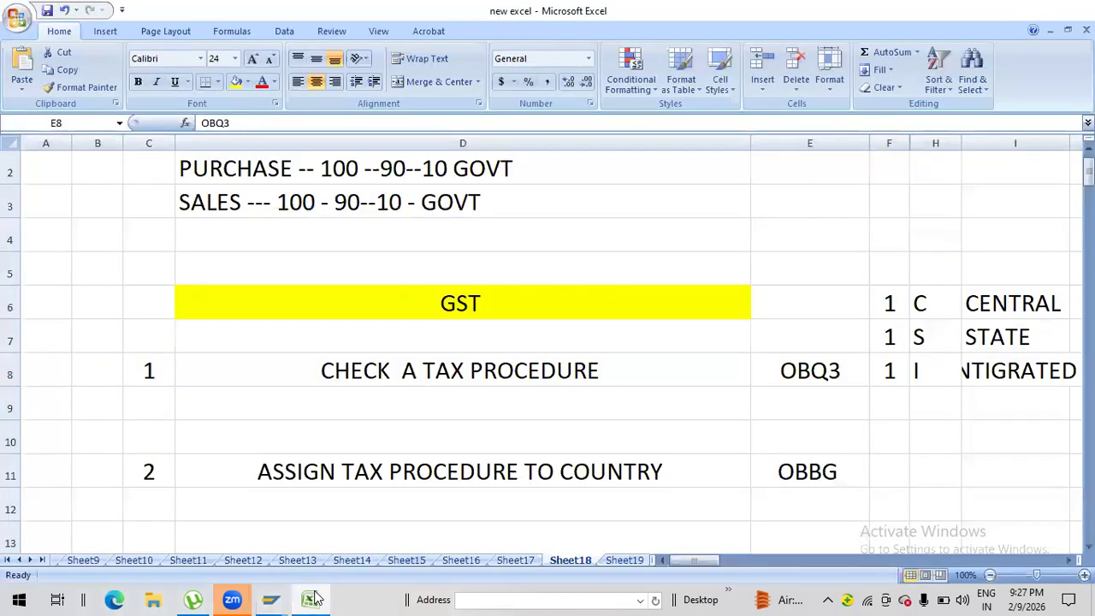
left_click(312, 599)
left_click(104, 79)
type("52")
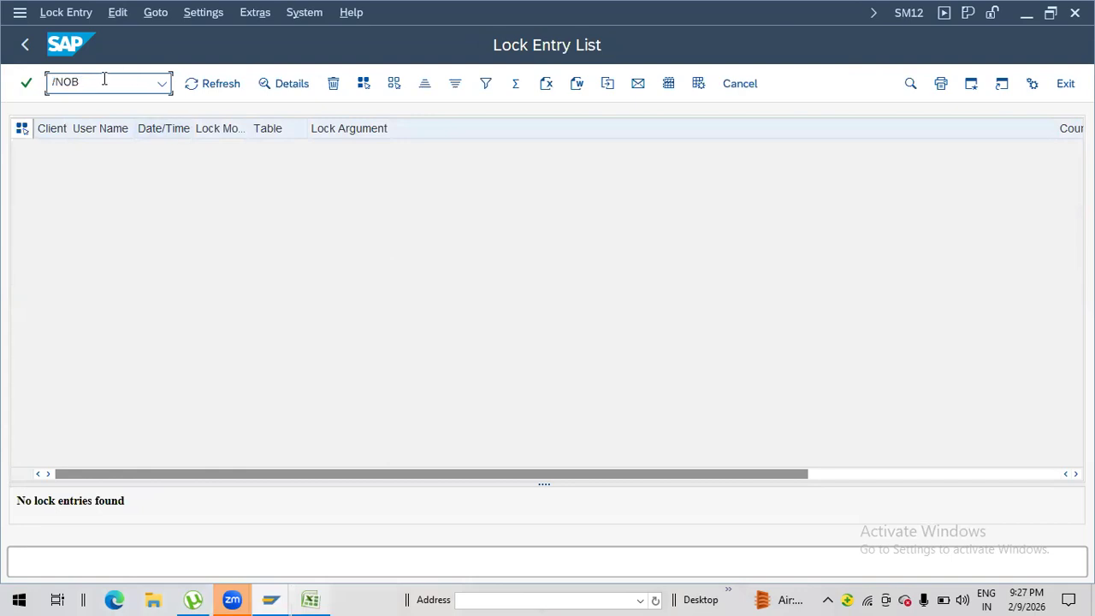
key("Return")
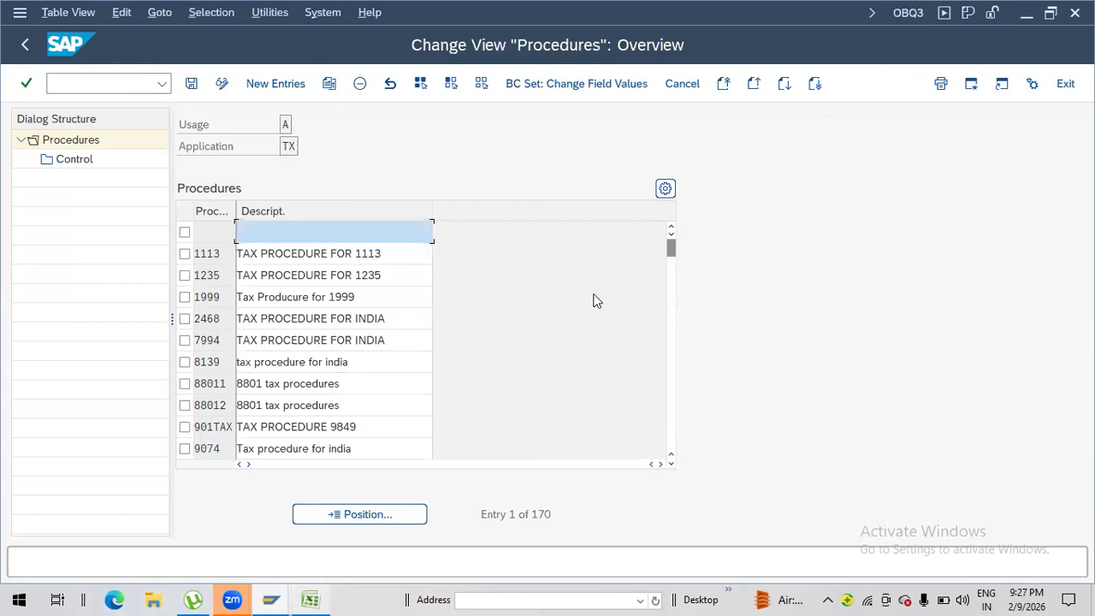
Step: Position the procedures list on IND and open the Control data of that procedure
left_click(366, 519)
type("IND")
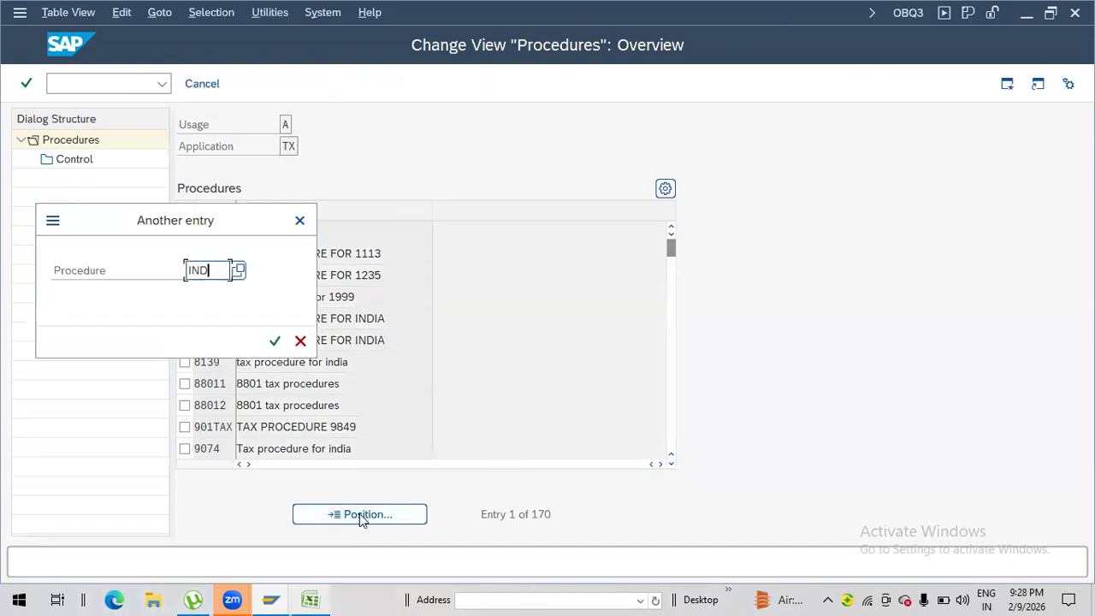
key("Return")
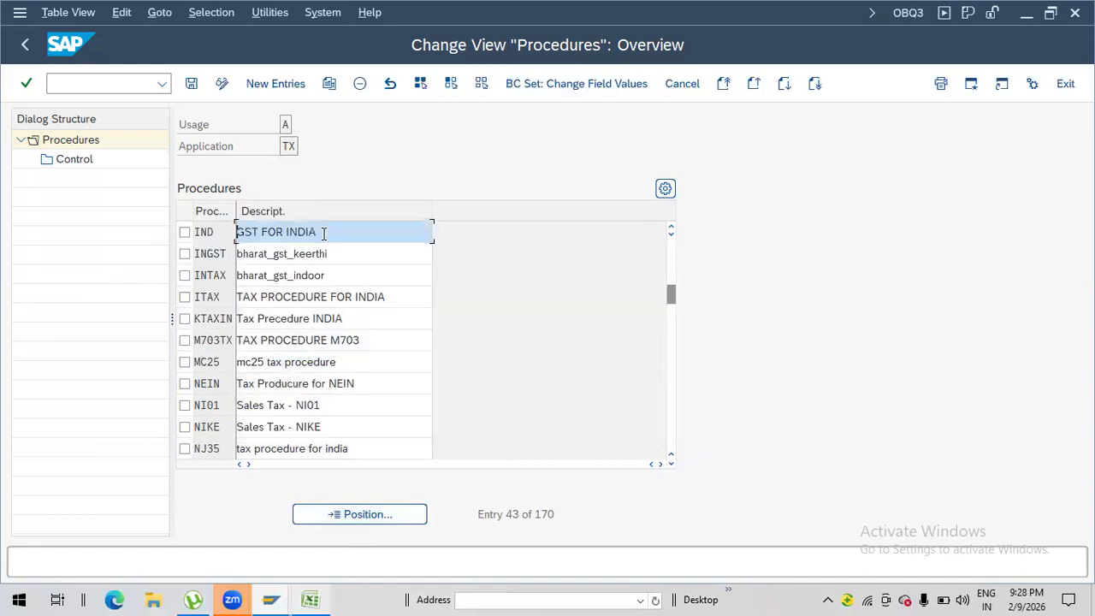
left_click(185, 232)
double_click(79, 159)
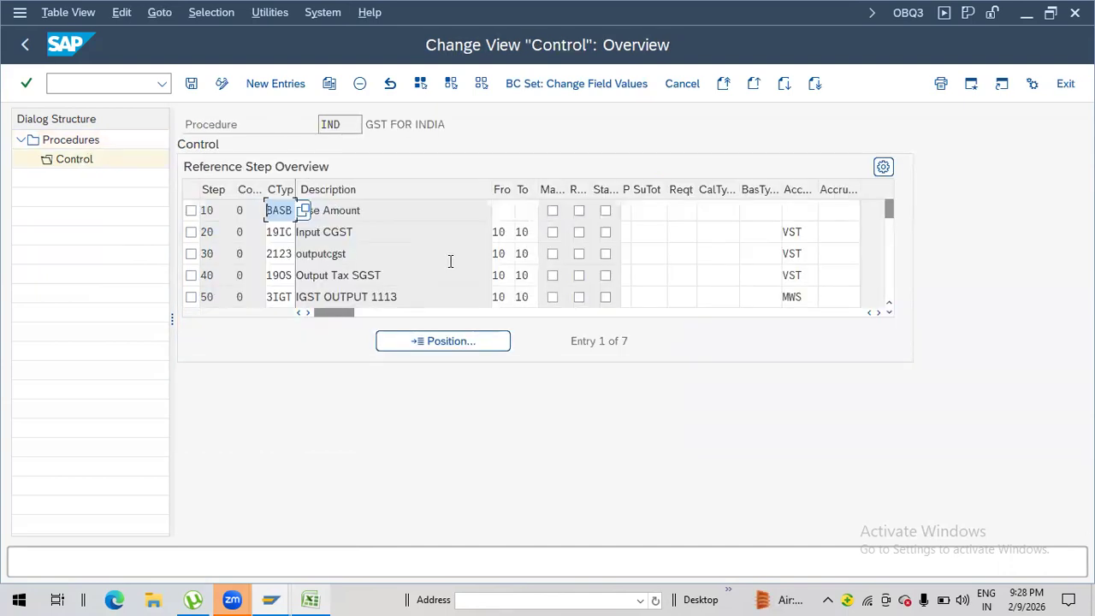
Step: Examine the account keys assigned to the input and output tax steps of procedure IND
left_click(800, 232)
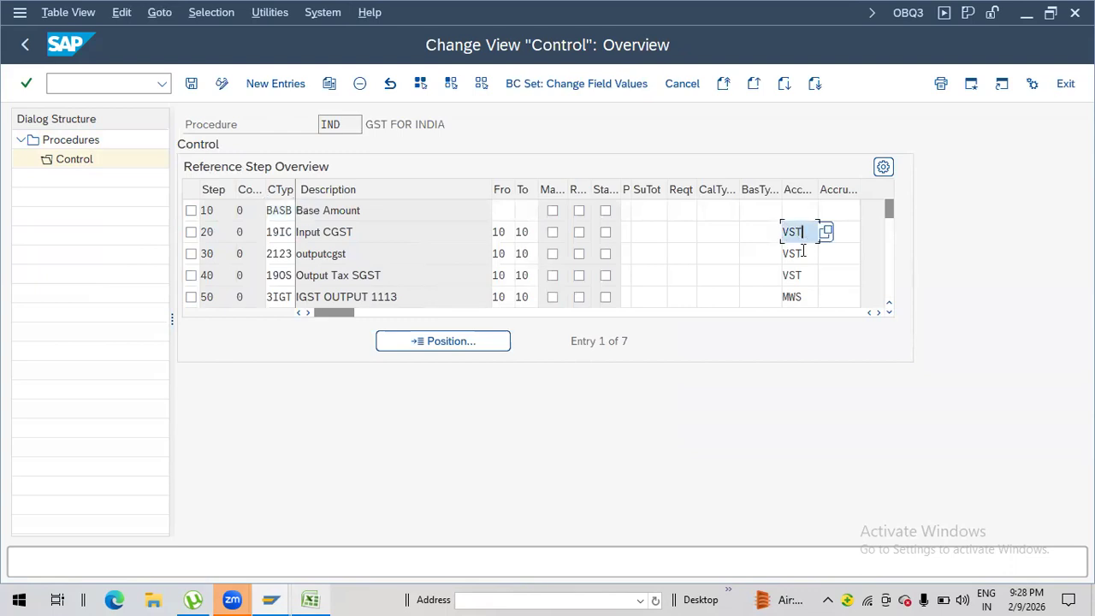
left_click(802, 253)
left_click(804, 275)
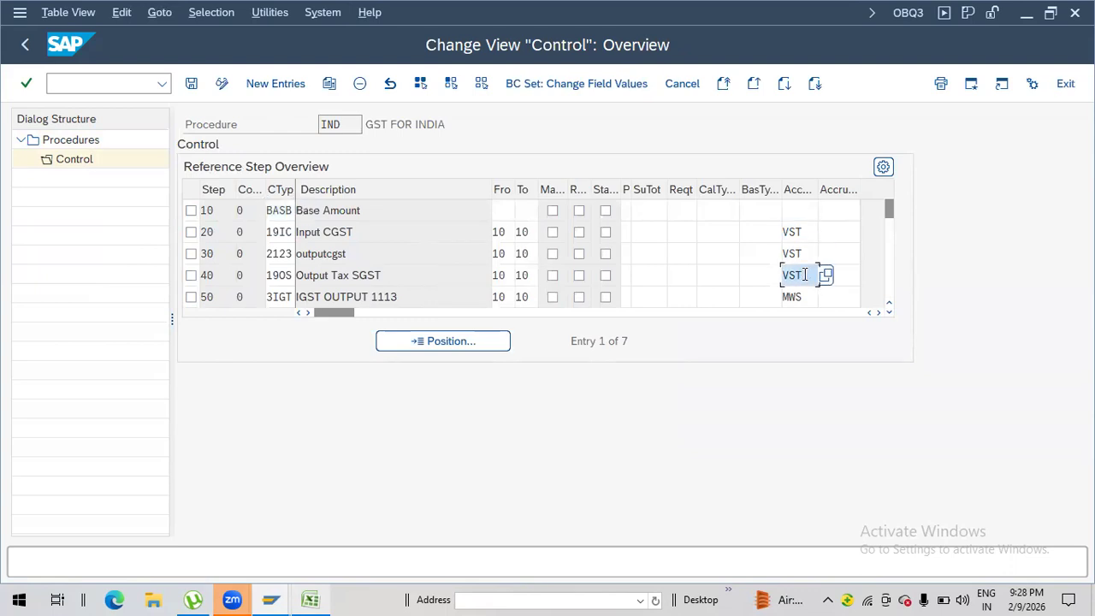
left_click(889, 313)
left_click(888, 313)
left_click(889, 313)
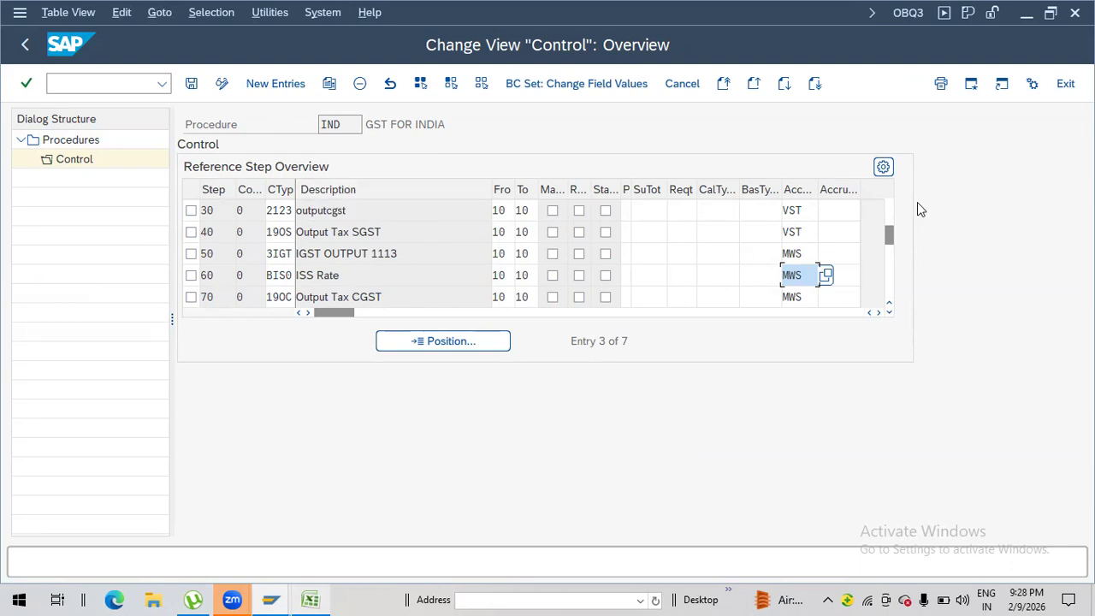
left_click(891, 208)
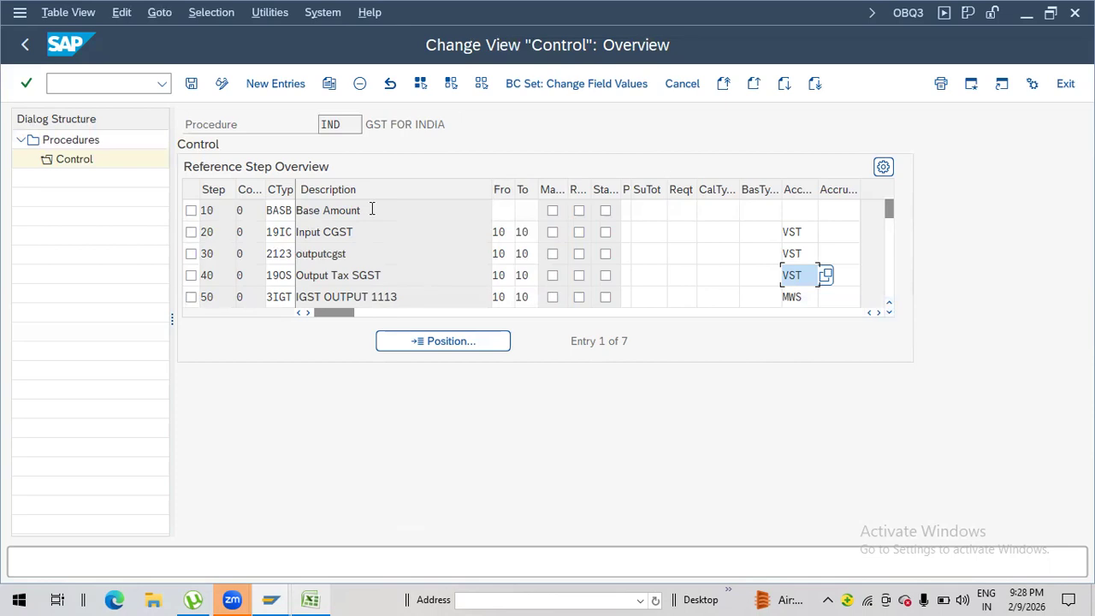
Step: Exit the procedure view and look up the code for assigning a tax procedure to a country in the Excel notes
left_click(123, 85)
type("/N")
key("Return")
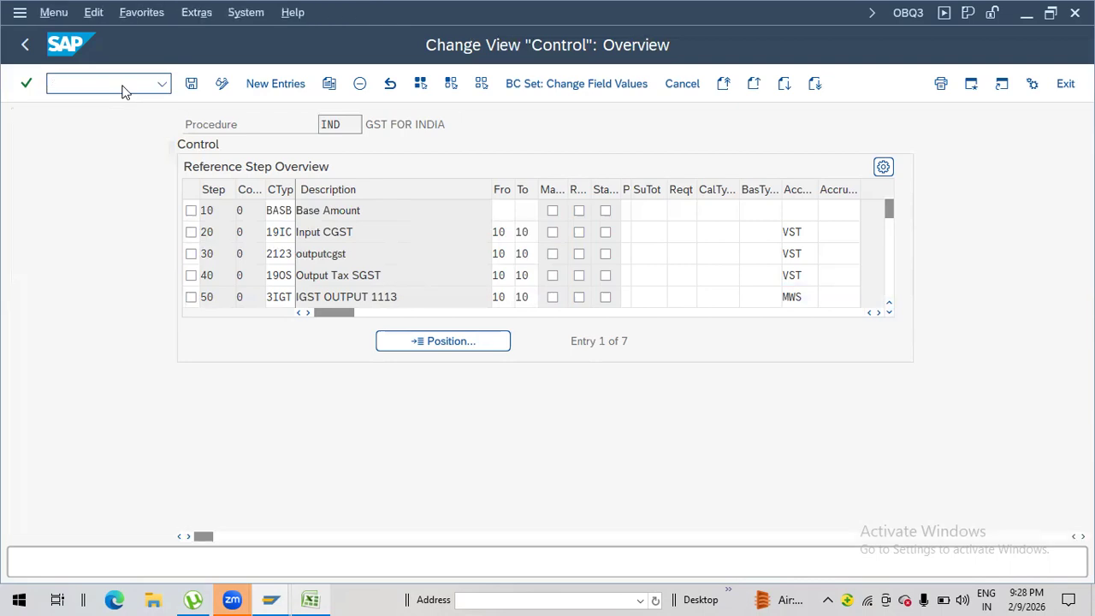
left_click(321, 599)
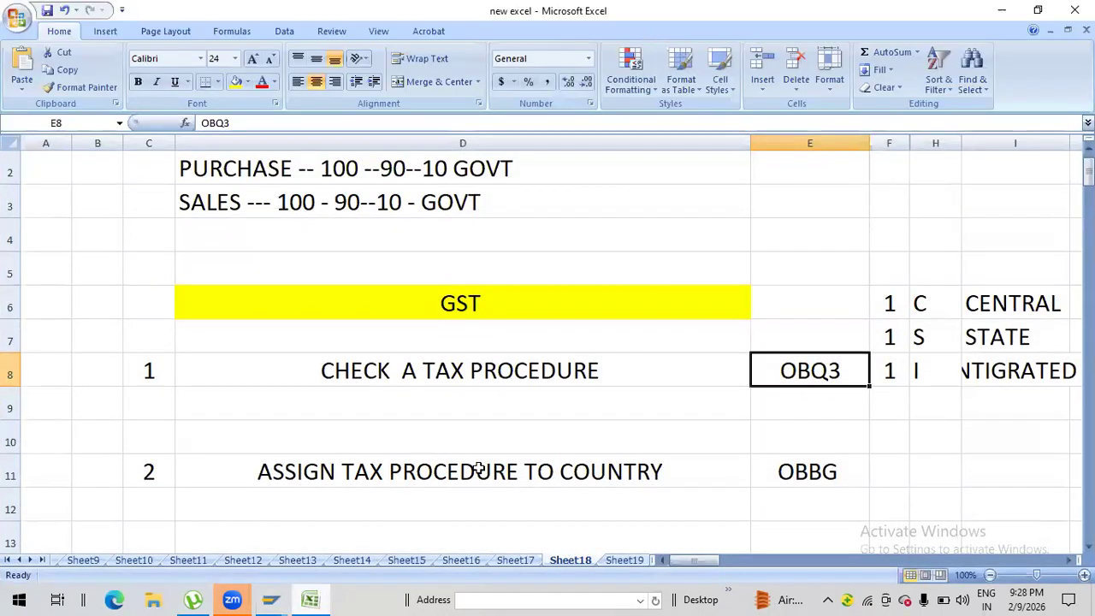
left_click(480, 470)
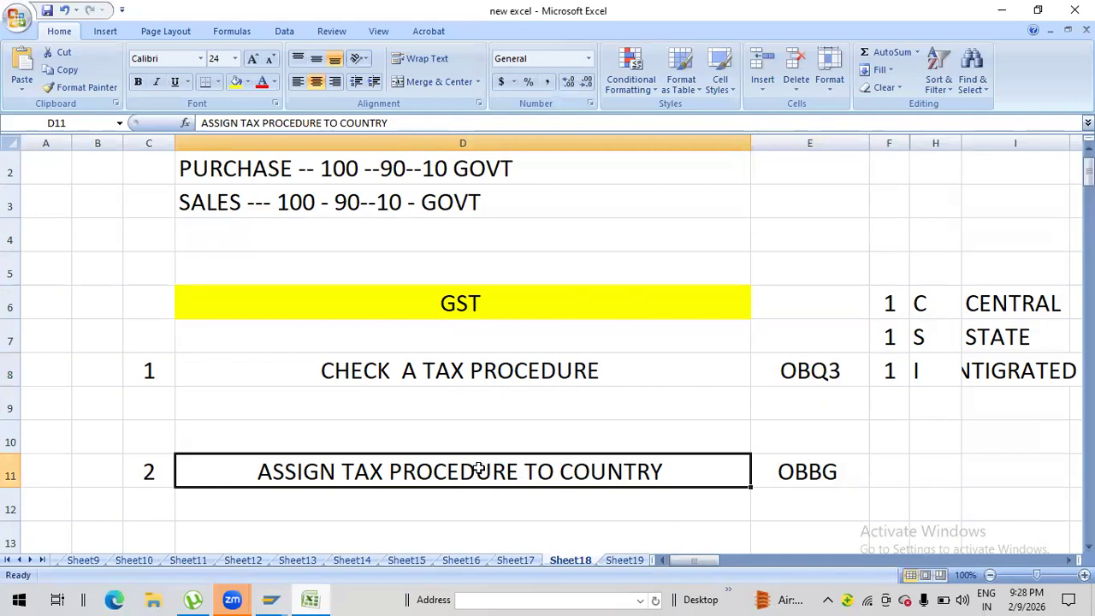
left_click(850, 471)
left_click(314, 599)
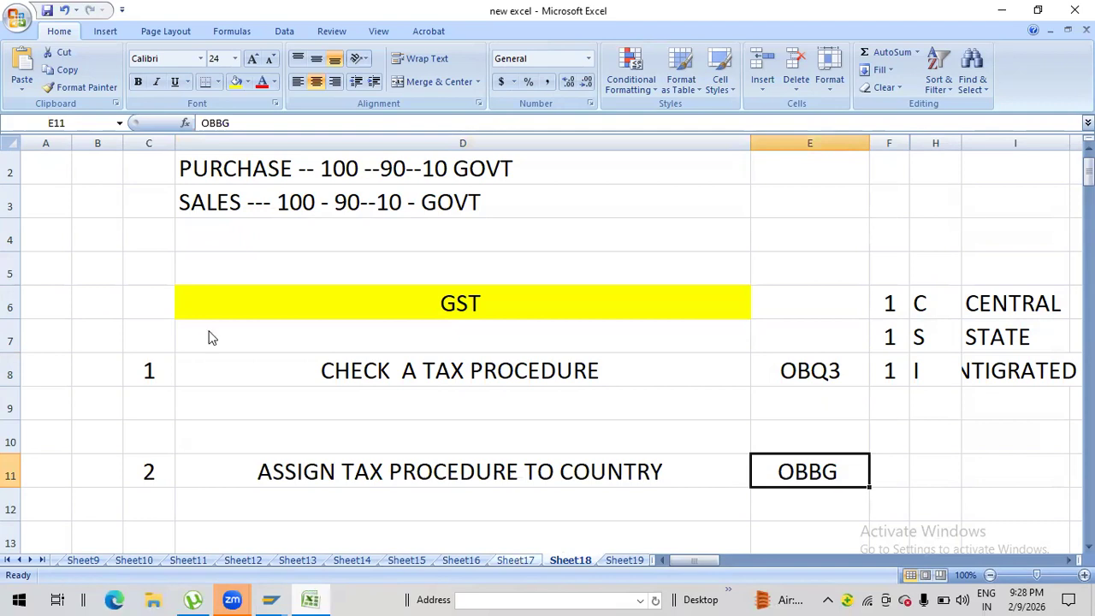
Step: Run transaction OBBG in SAP and position the country list on IN
type("OBBG")
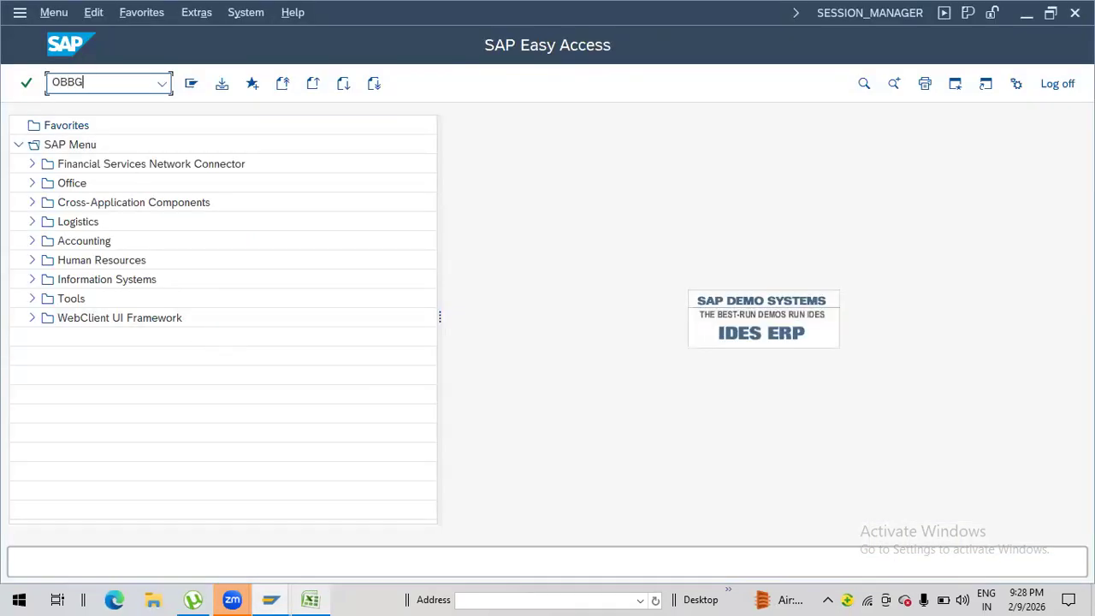
key("Return")
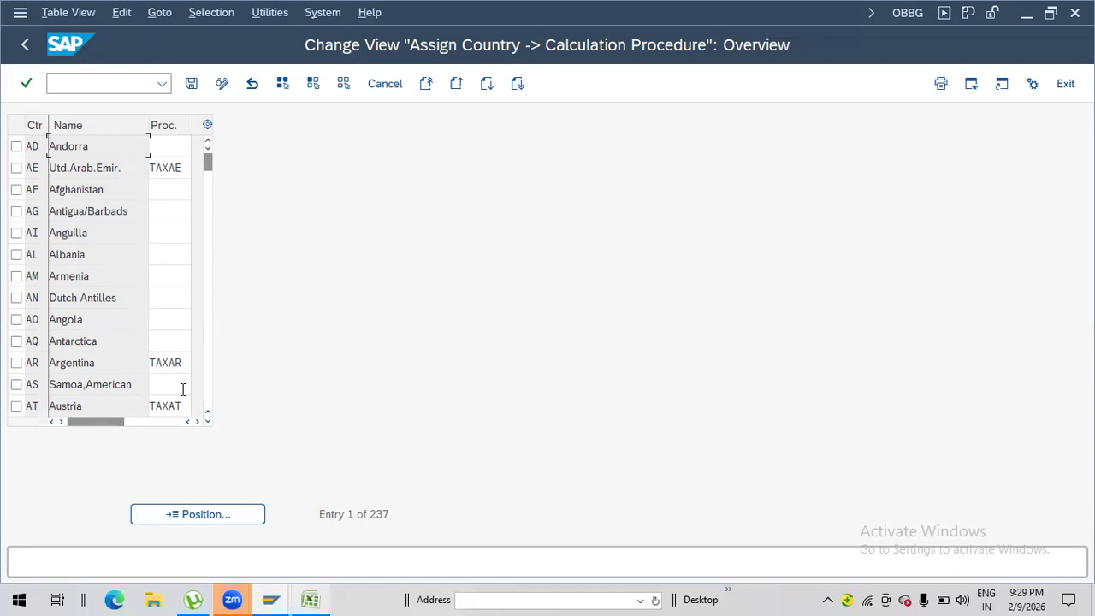
left_click(154, 520)
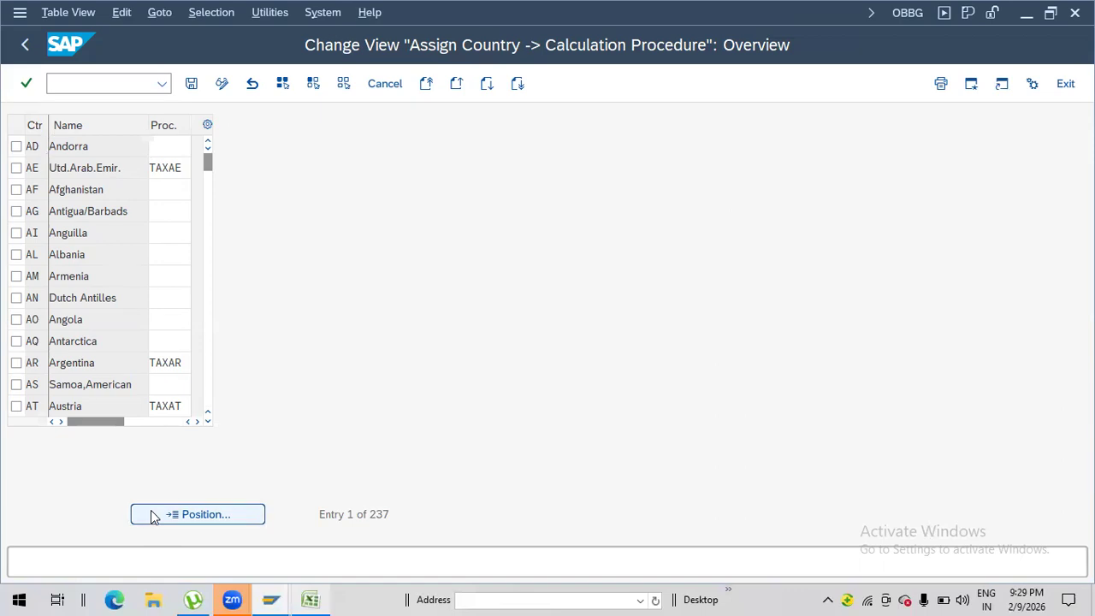
type("IN")
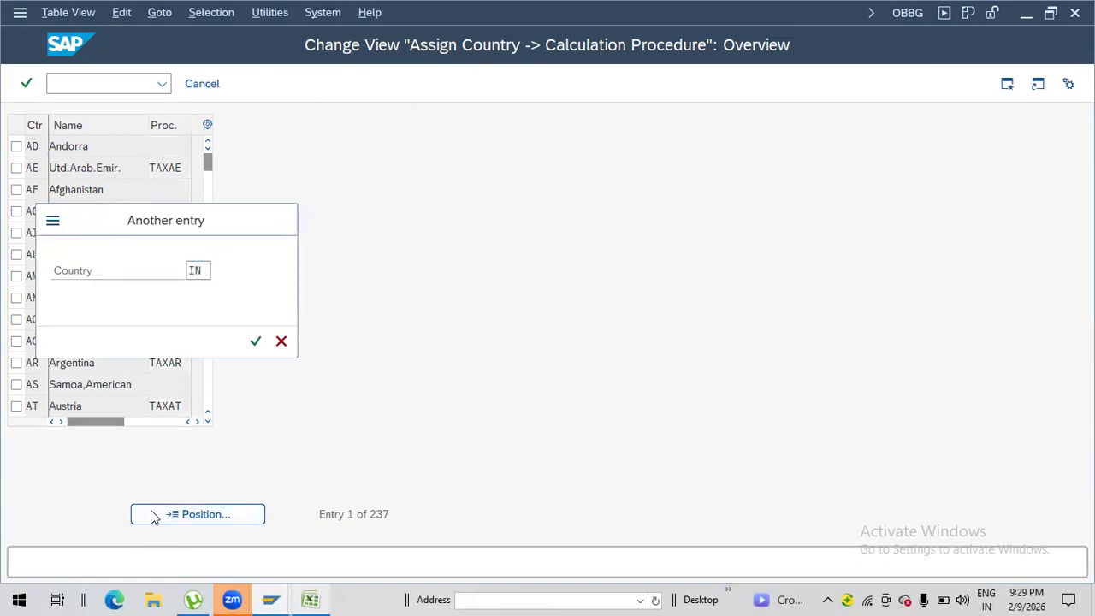
key("Return")
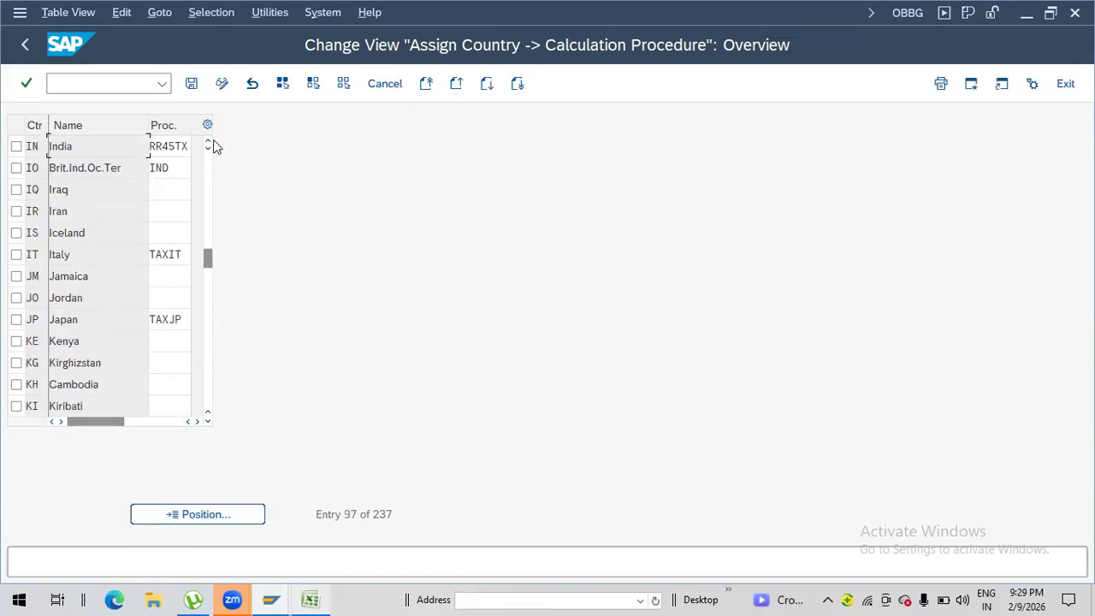
Step: Replace India's assigned calculation procedure with IND
left_click(182, 144)
key("BackSpace")
key("BackSpace")
key("BackSpace")
key("BackSpace")
key("BackSpace")
key("BackSpace")
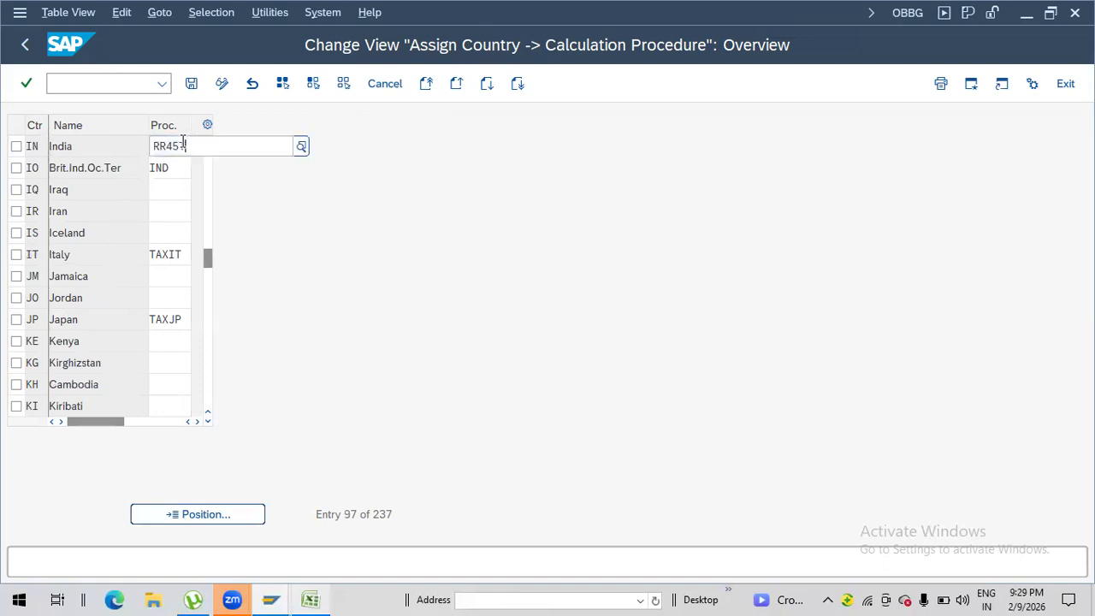
type("IND")
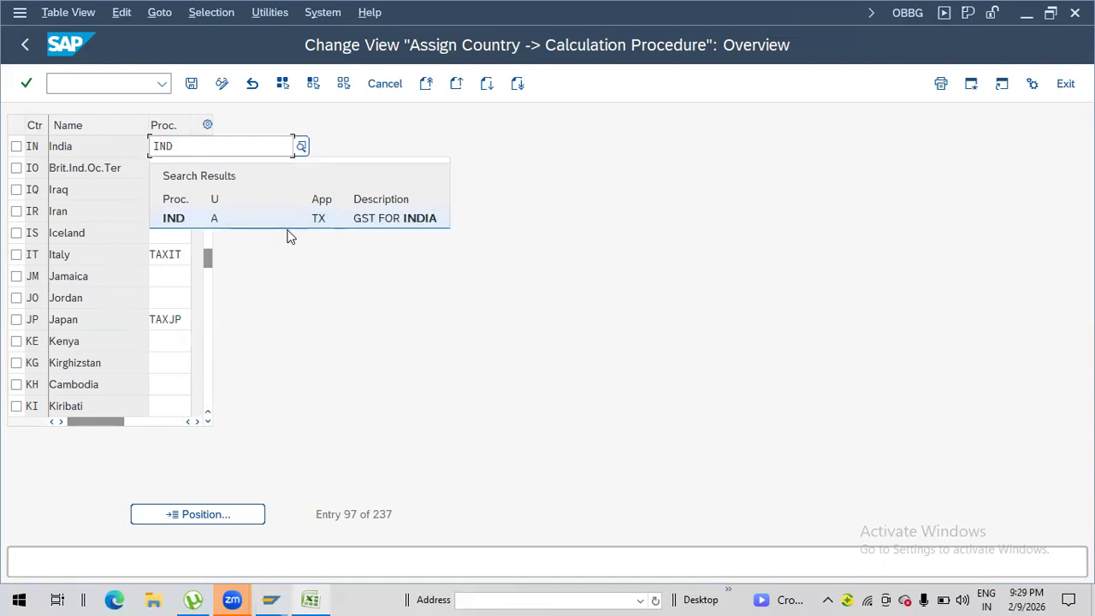
Step: Confirm IND as India's tax procedure and save the assignment under the proposed customizing request
left_click(274, 218)
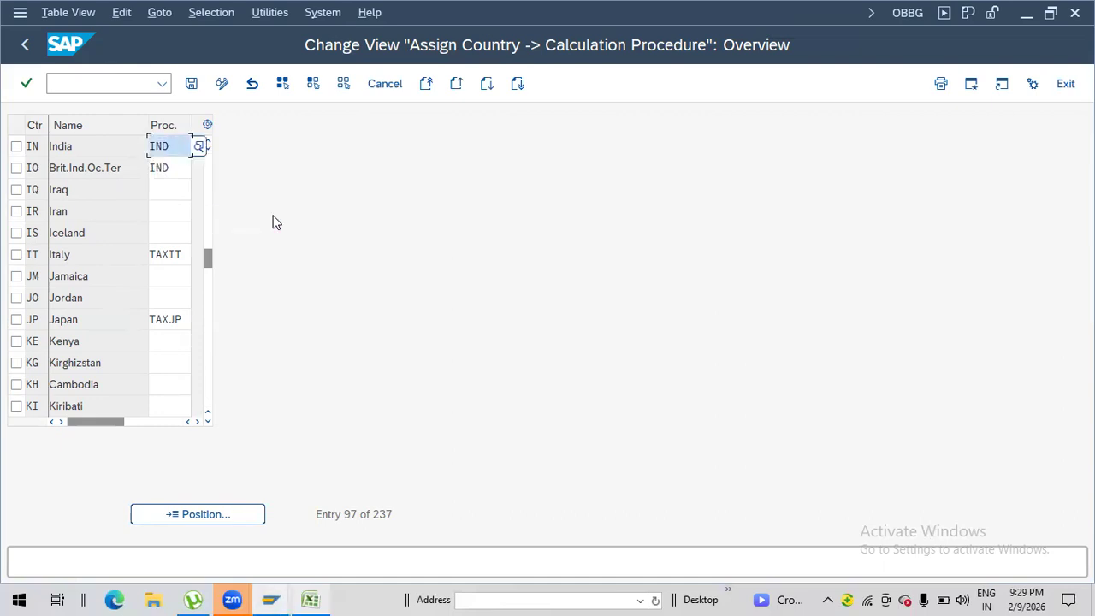
left_click(193, 85)
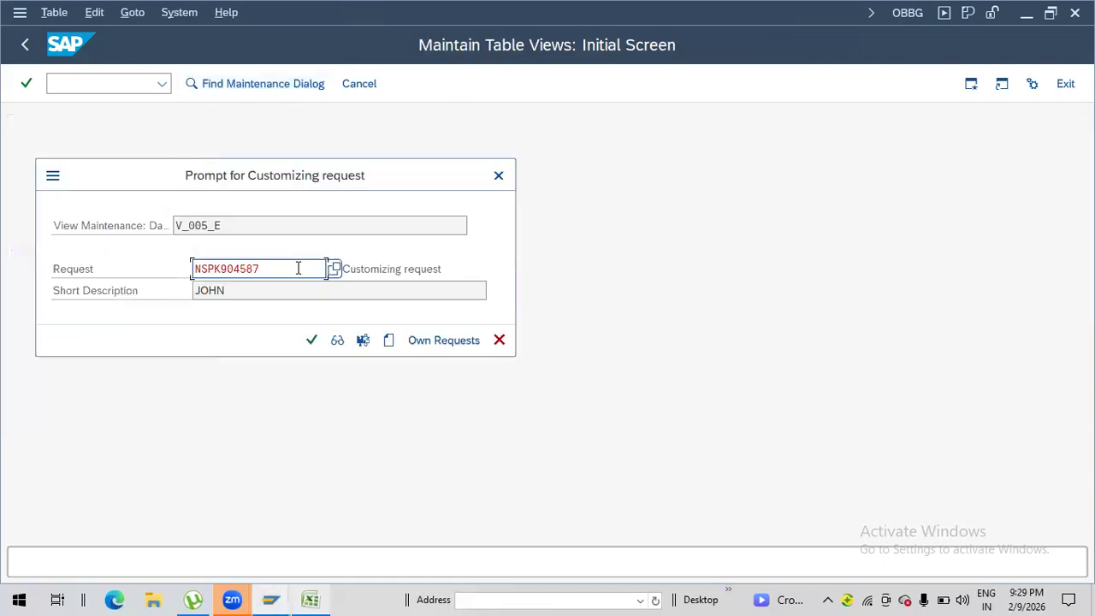
left_click(312, 341)
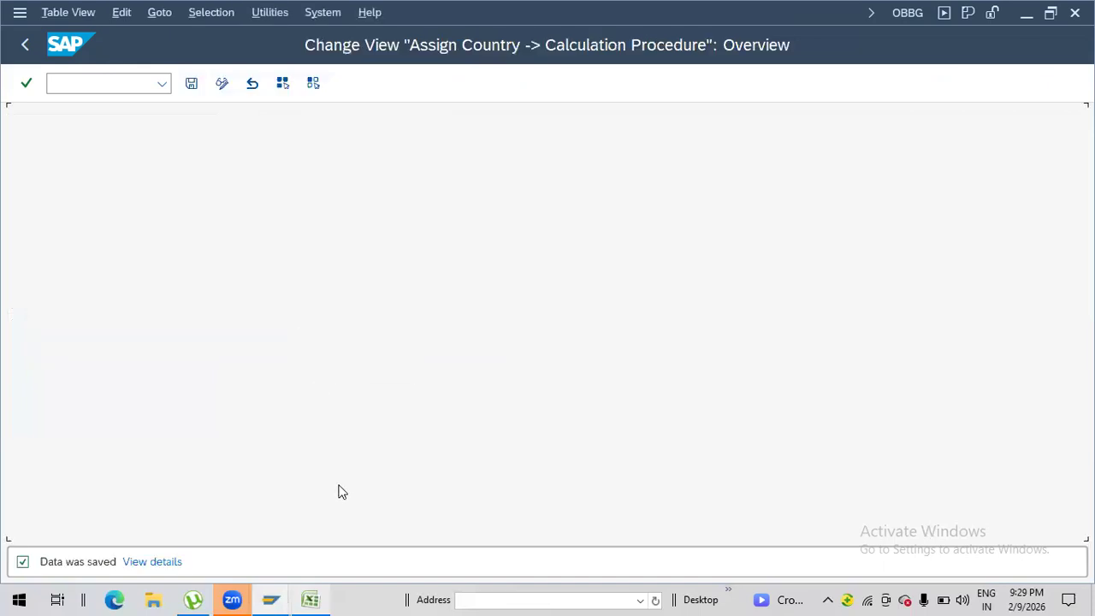
Step: Switch to the Excel notes and look up the transaction code for creating tax codes
left_click(310, 600)
left_click(427, 438)
key("Down")
key("Down")
key("Down")
key("Down")
key("Down")
key("Down")
key("Down")
key("Down")
key("Down")
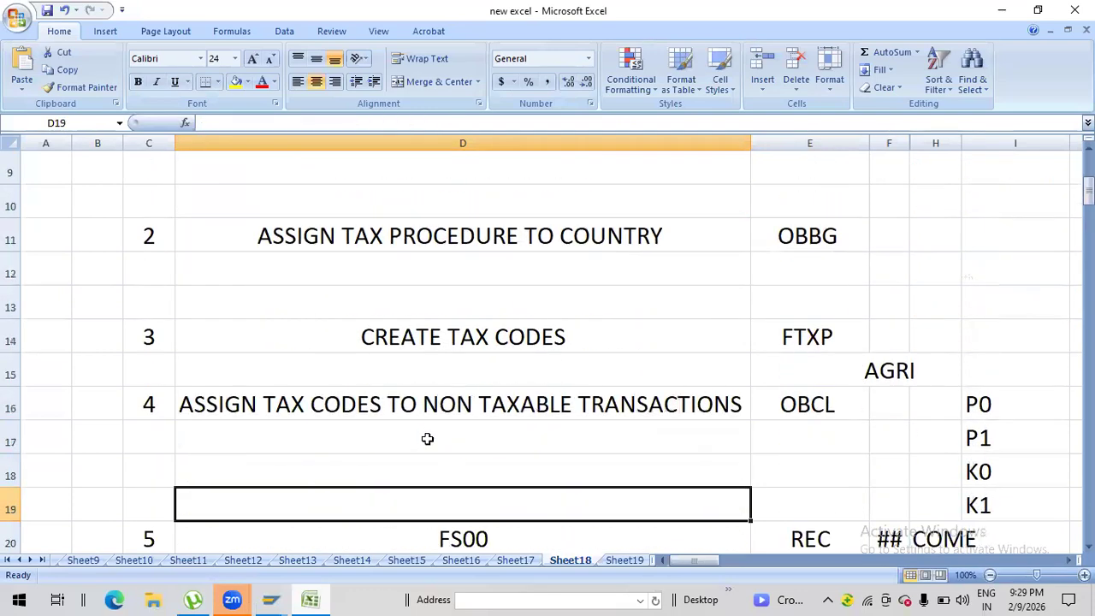
left_click(440, 360)
left_click(407, 339)
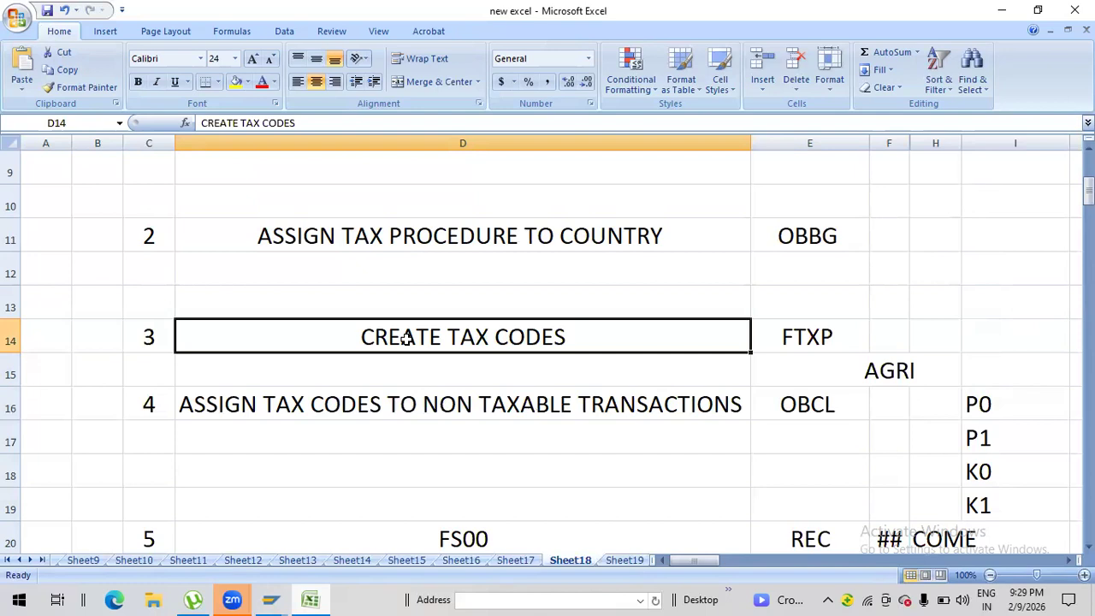
Step: Clear the AGRI note from cell F15 and select the old tax code list in I15:I19
left_click(886, 372)
key("Delete")
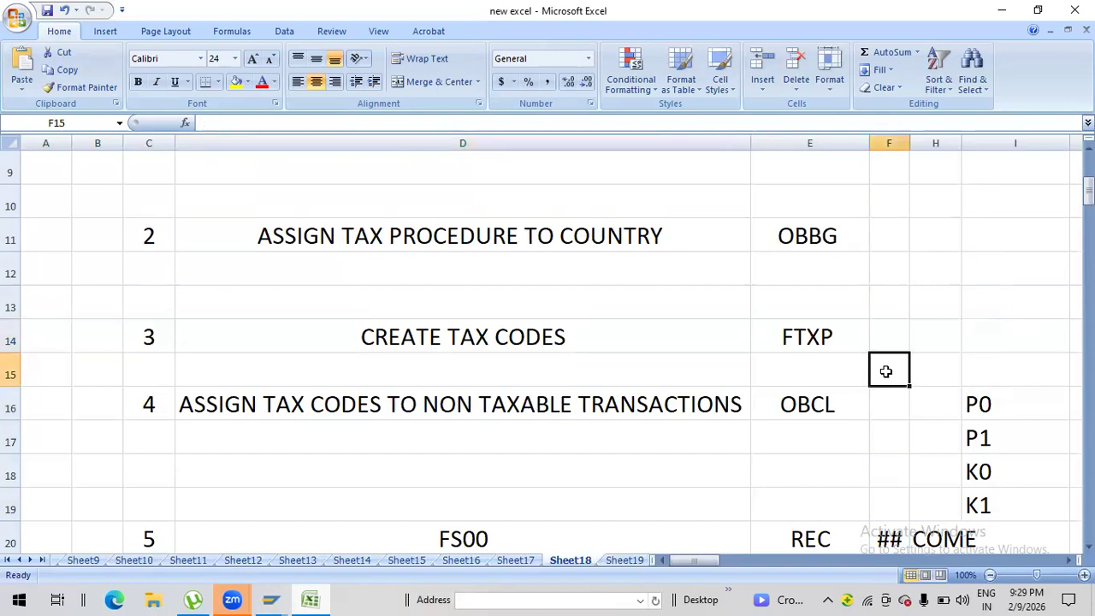
left_click_drag(989, 384, 1019, 499)
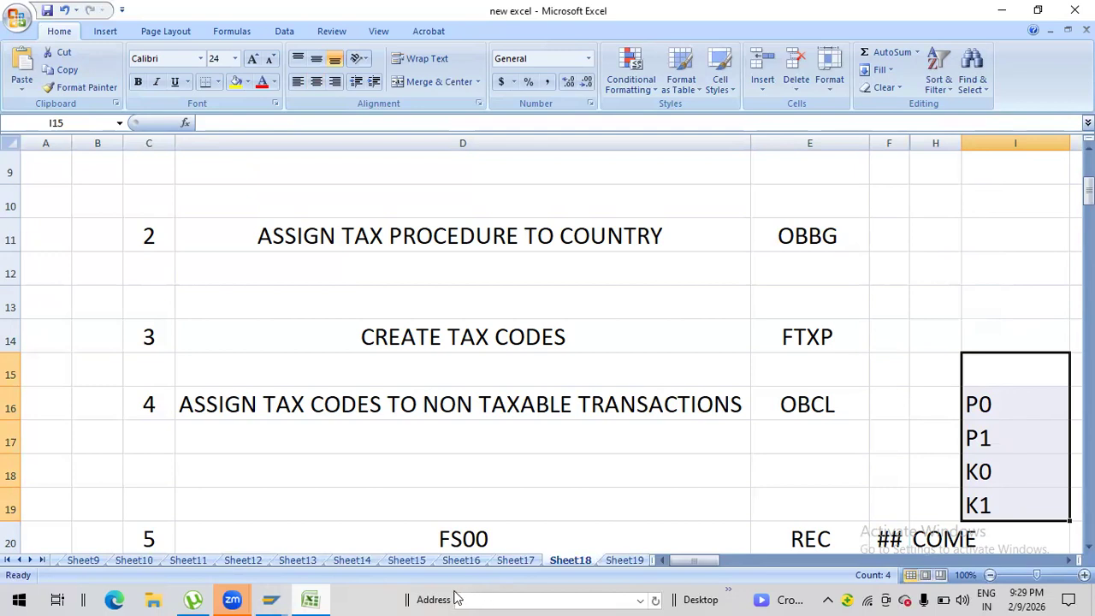
Step: Return to SAP and run transaction FTXP for country IN
left_click(317, 599)
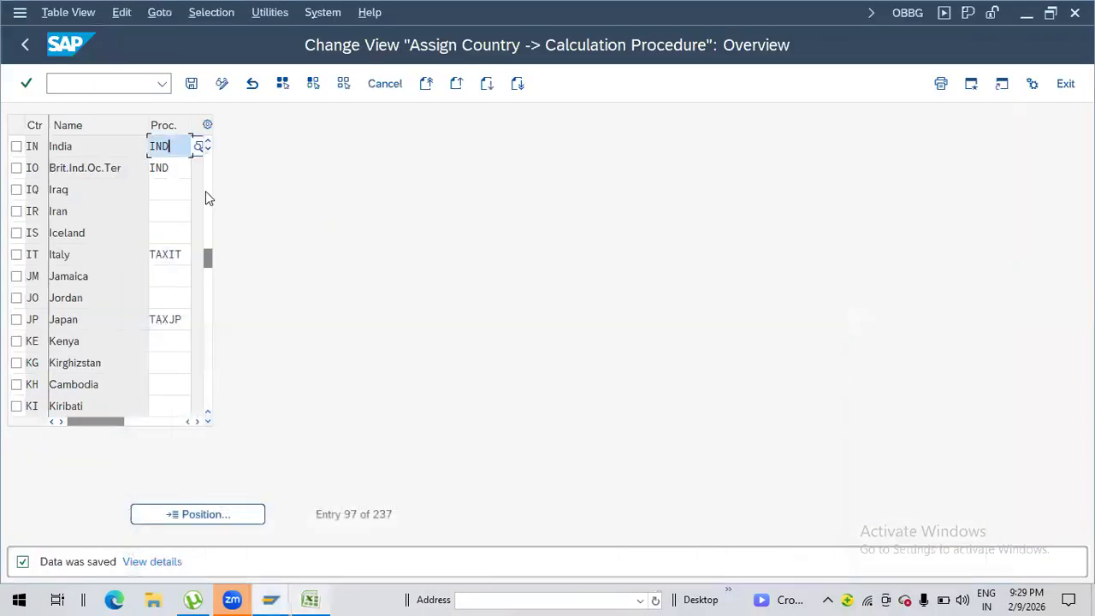
left_click(91, 84)
type("/NFTXP")
key("Return")
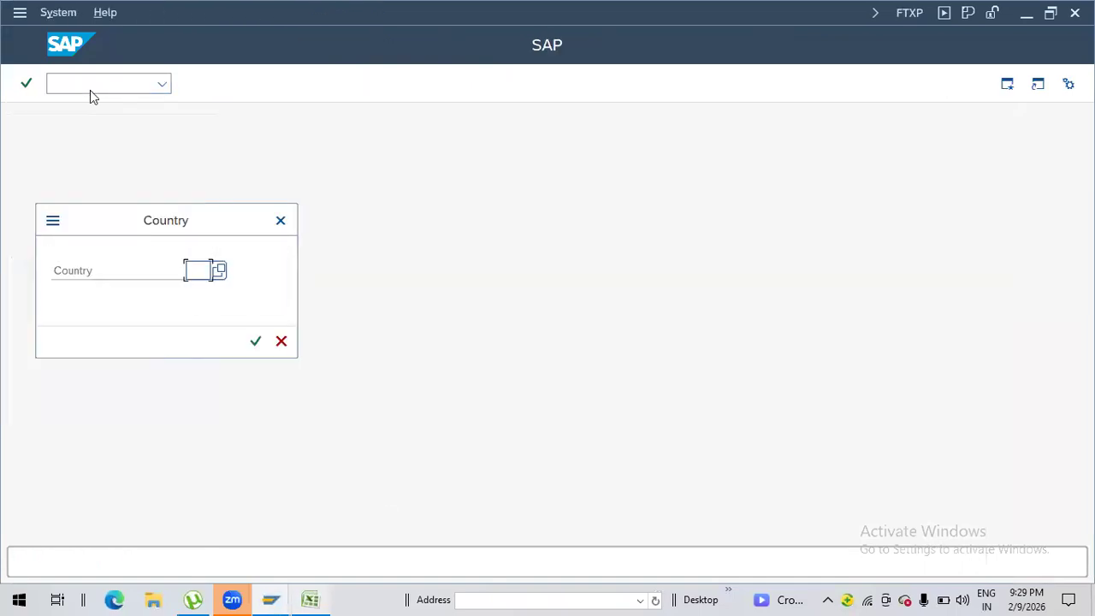
type("IN")
key("Return")
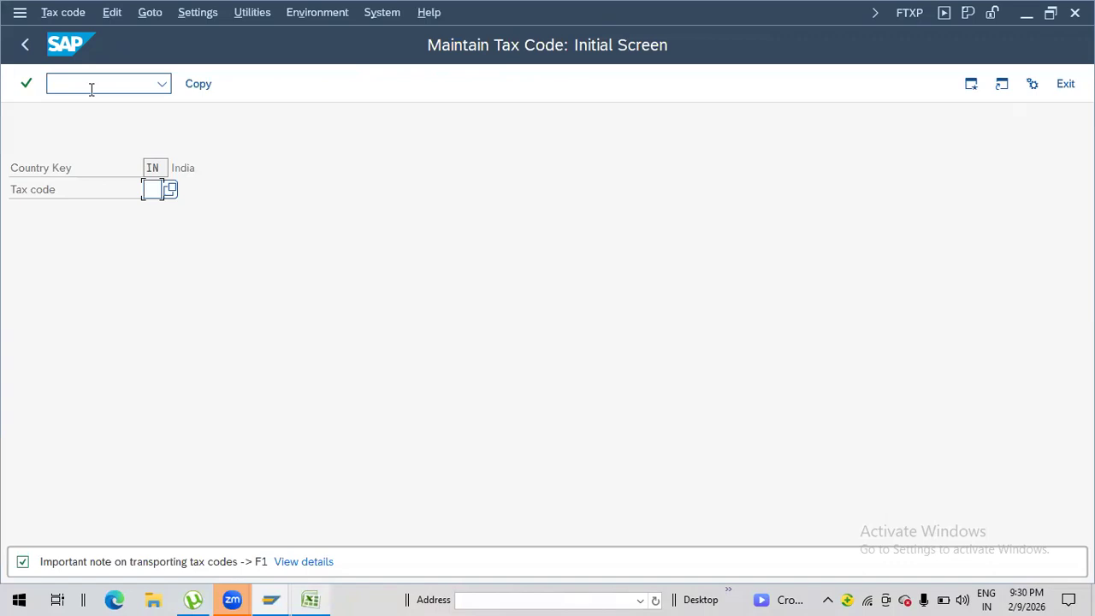
Step: Start tax code Y0 with the description "0% INPUT TAX" and tax type V (Input tax)
type("Y0")
key("Return")
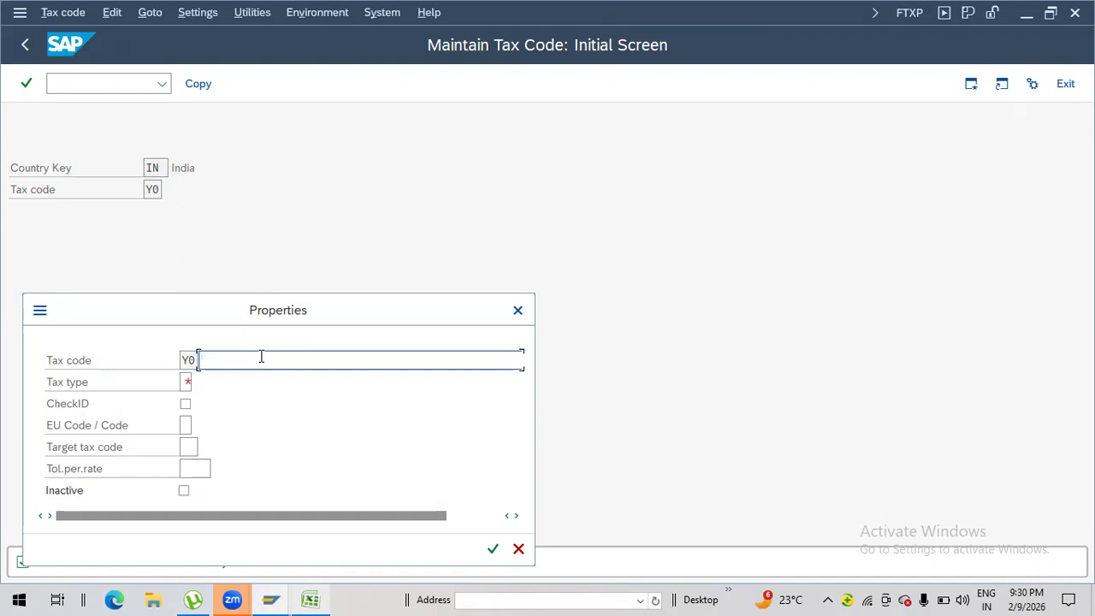
type("0% INPUT TAX")
left_click(185, 381)
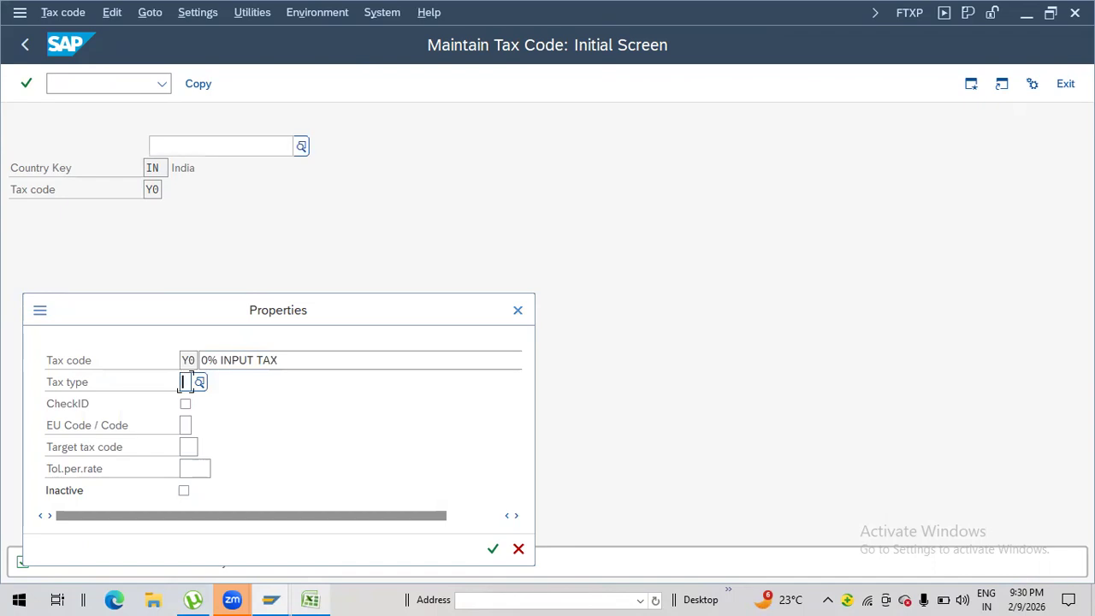
type("V")
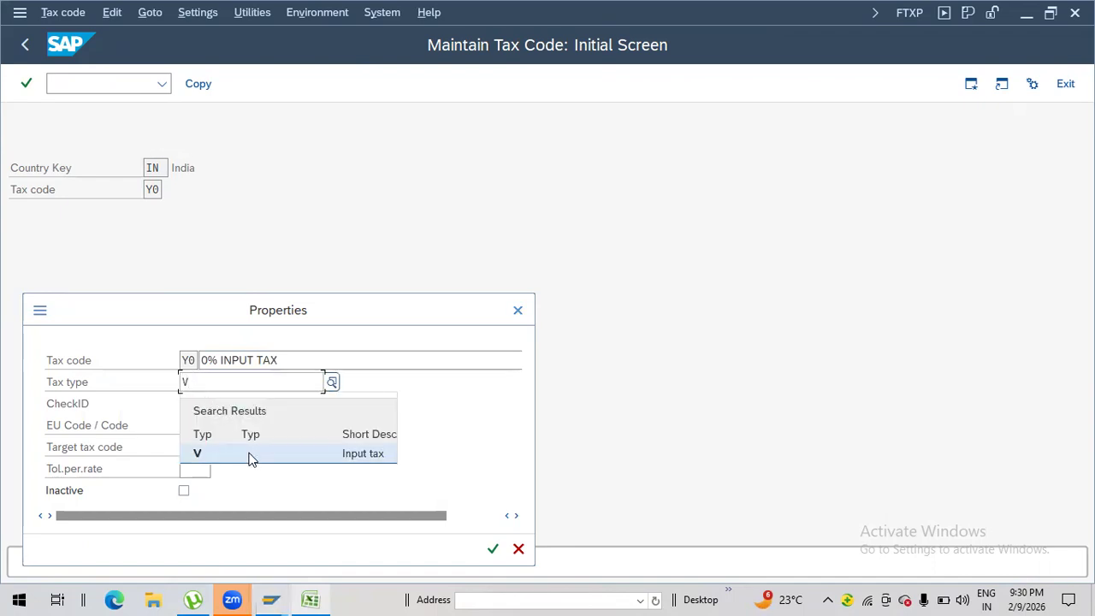
left_click(248, 455)
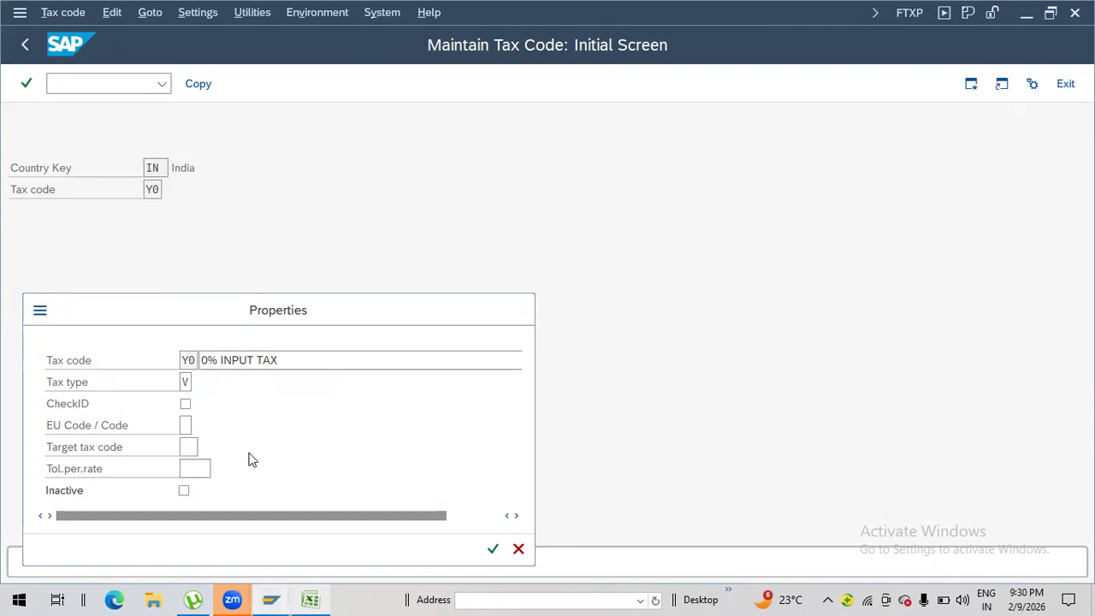
key("Return")
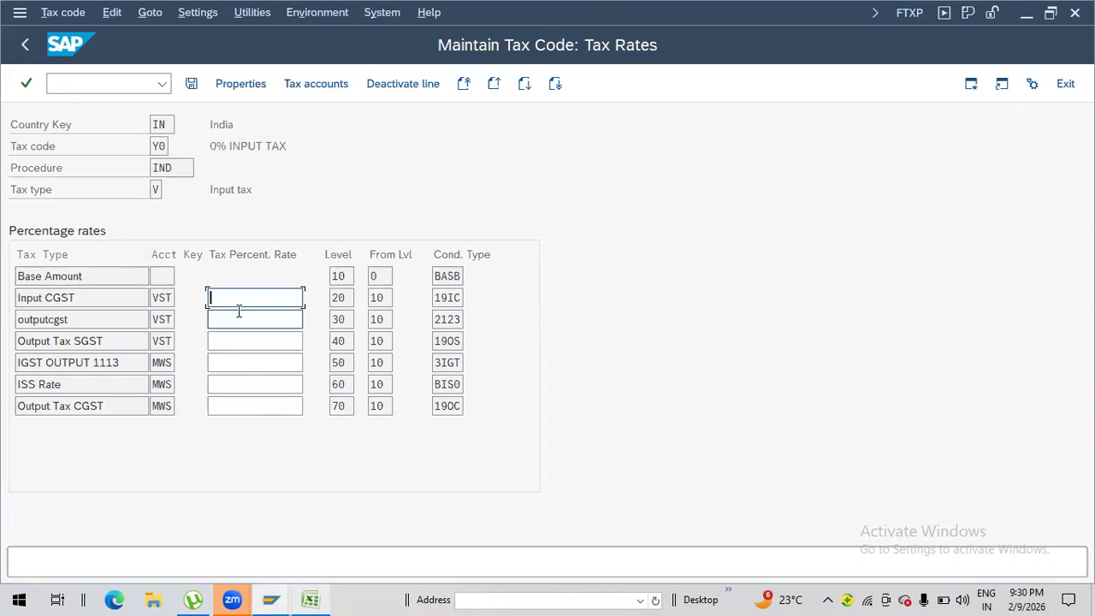
Step: Set the rates of Y0's three VST lines to 0 percent and save the tax code
type("0")
key("Tab")
type("0")
key("Tab")
type("0")
left_click(191, 83)
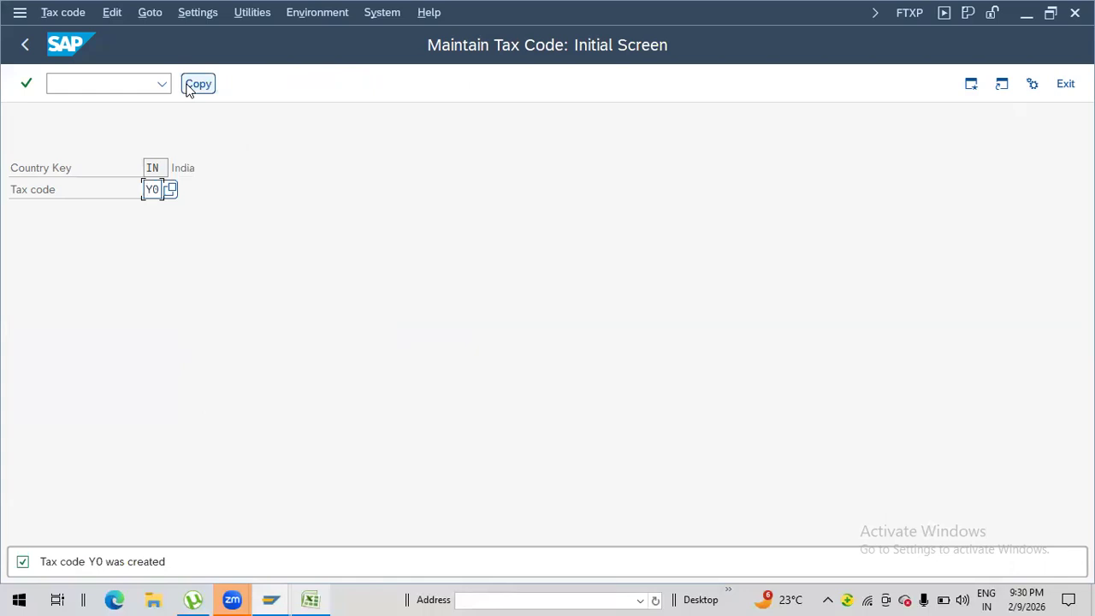
Step: Start tax code Y1 with the description "5% INPUT TAX" and tax type V
key("BackSpace")
type("1")
key("Return")
type("5% ")
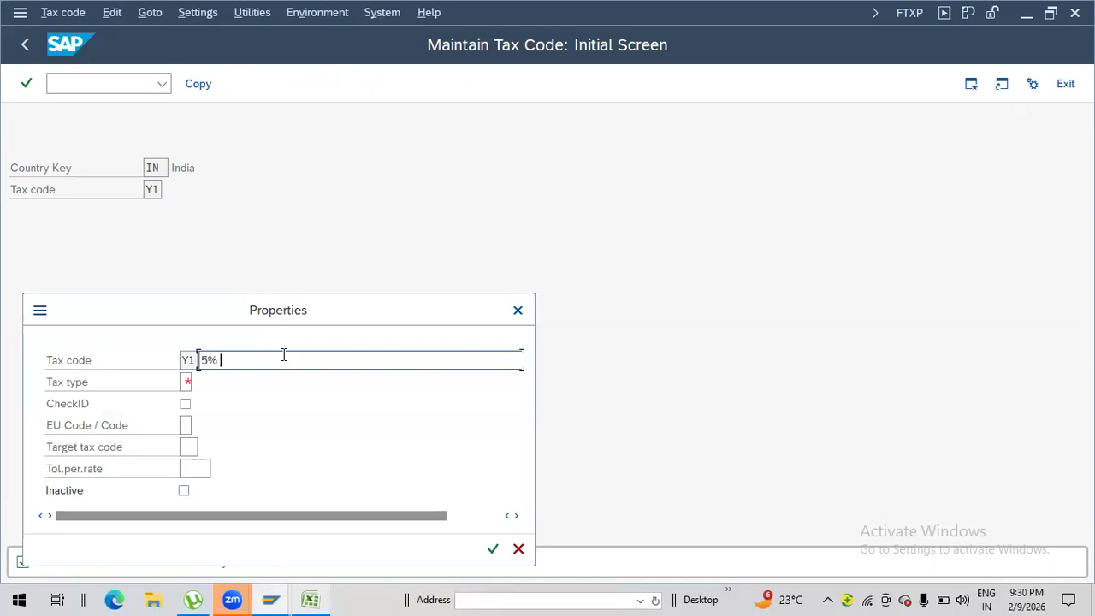
type("INPUT TAX")
left_click(184, 381)
type("V")
key("Return")
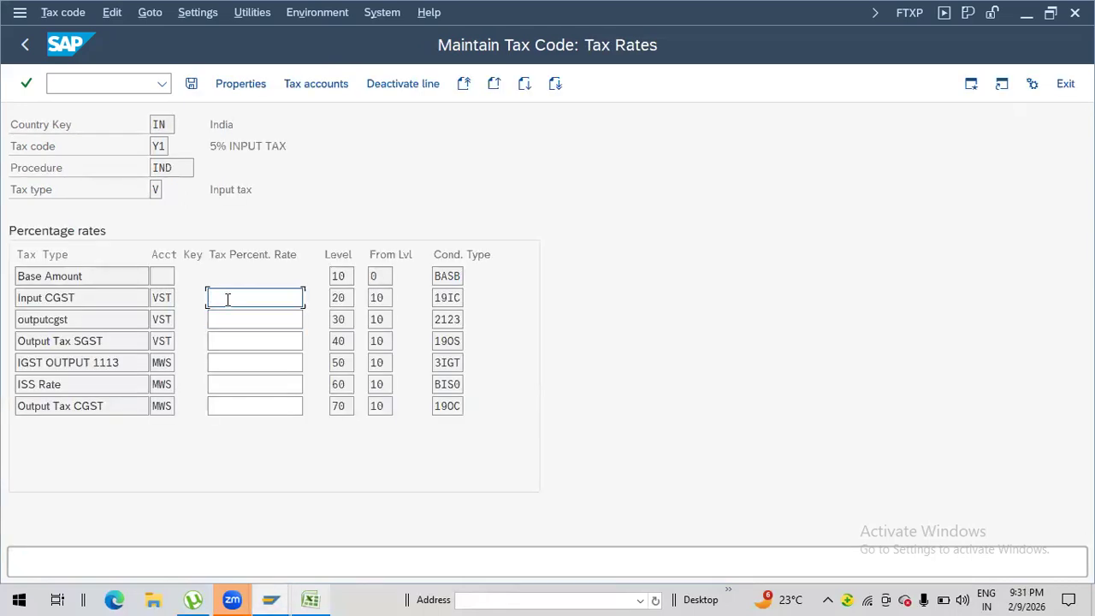
Step: Set Y1's VST rates to 2 for Input CGST, 3 for outputcgst and 0 for Output Tax SGST, and save the tax code
type("2")
key("Tab")
type("3")
key("Tab")
type("0")
left_click(192, 83)
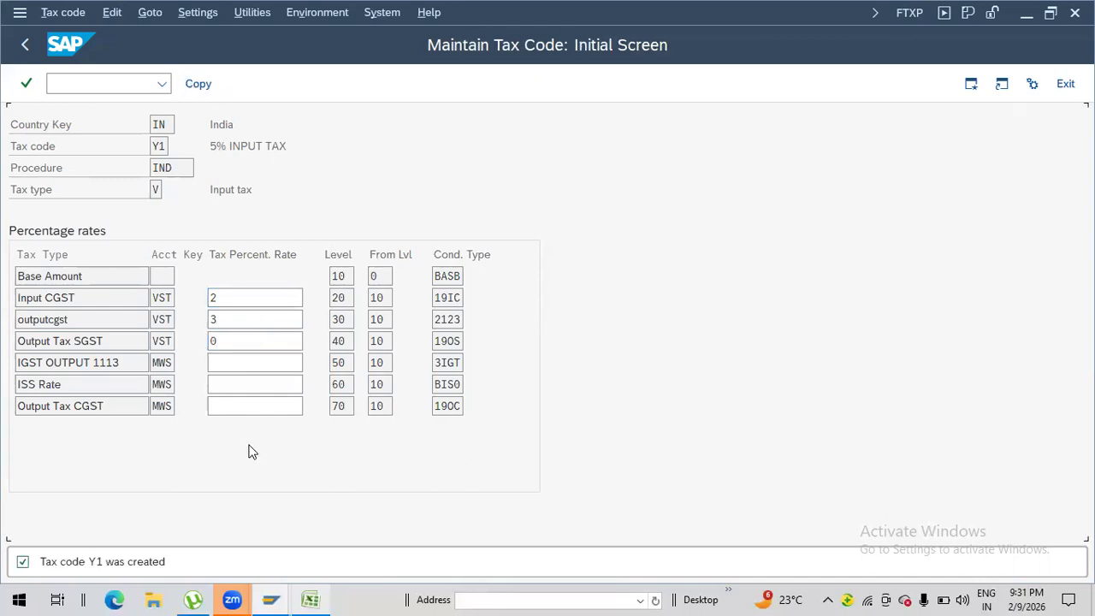
Step: In the Excel notes, record Y0 with rate 0 and Y1 with rate 5 in F14:H15 beside FTXP
left_click(310, 600)
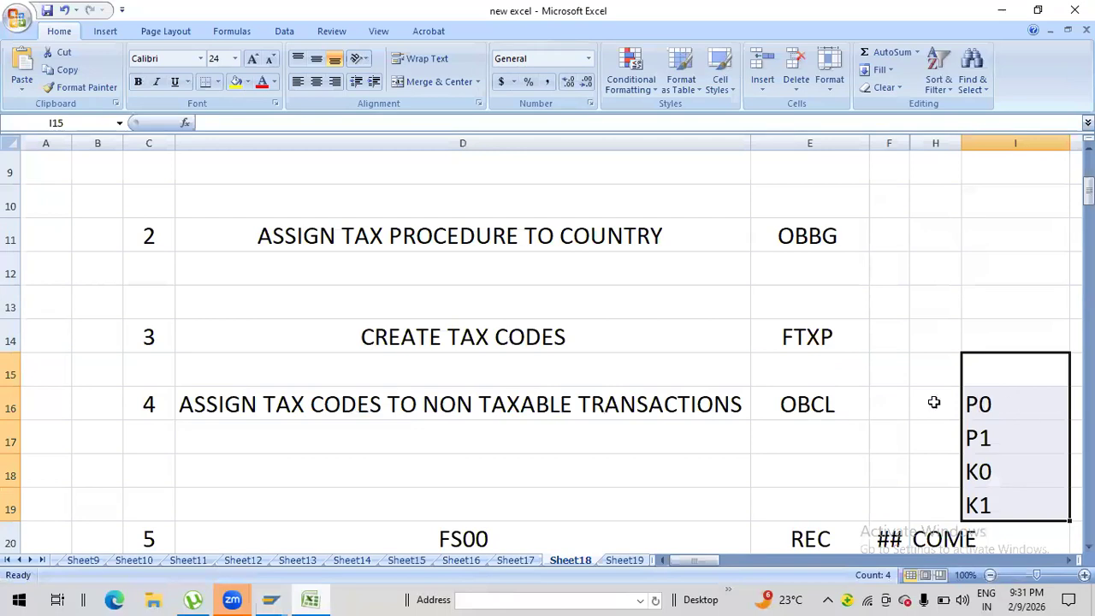
left_click(884, 338)
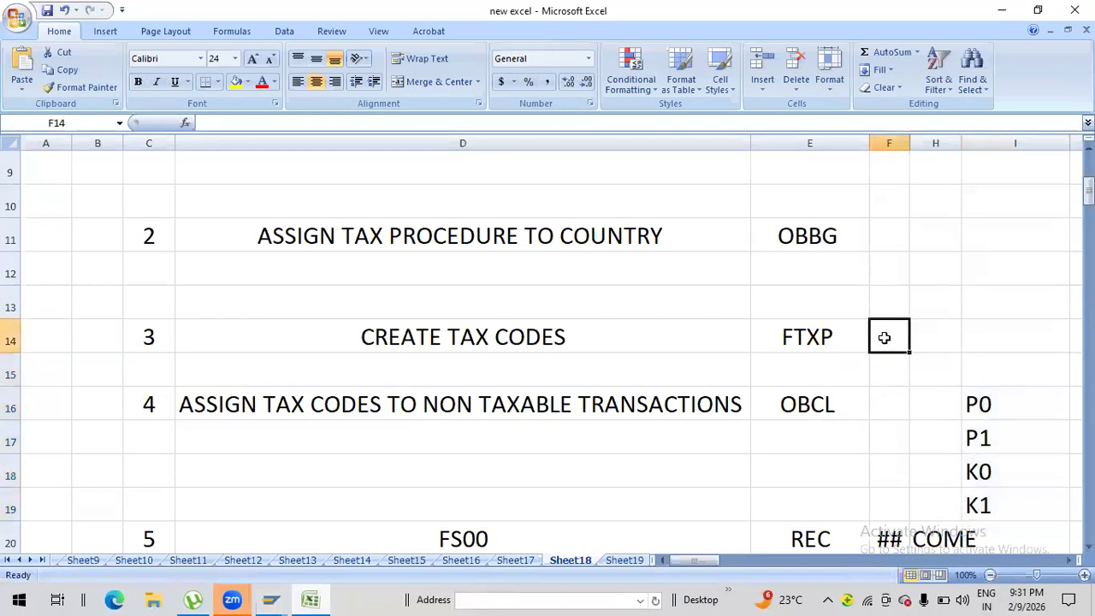
type("Y0")
key("Tab")
type("0")
key("Return")
key("Left")
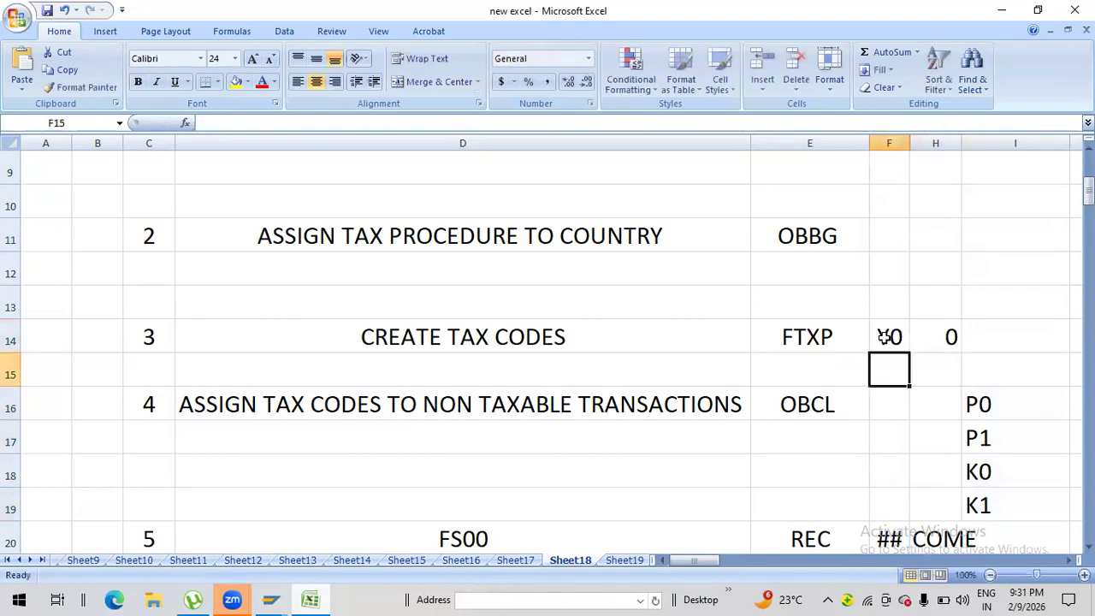
type("Y1")
key("Tab")
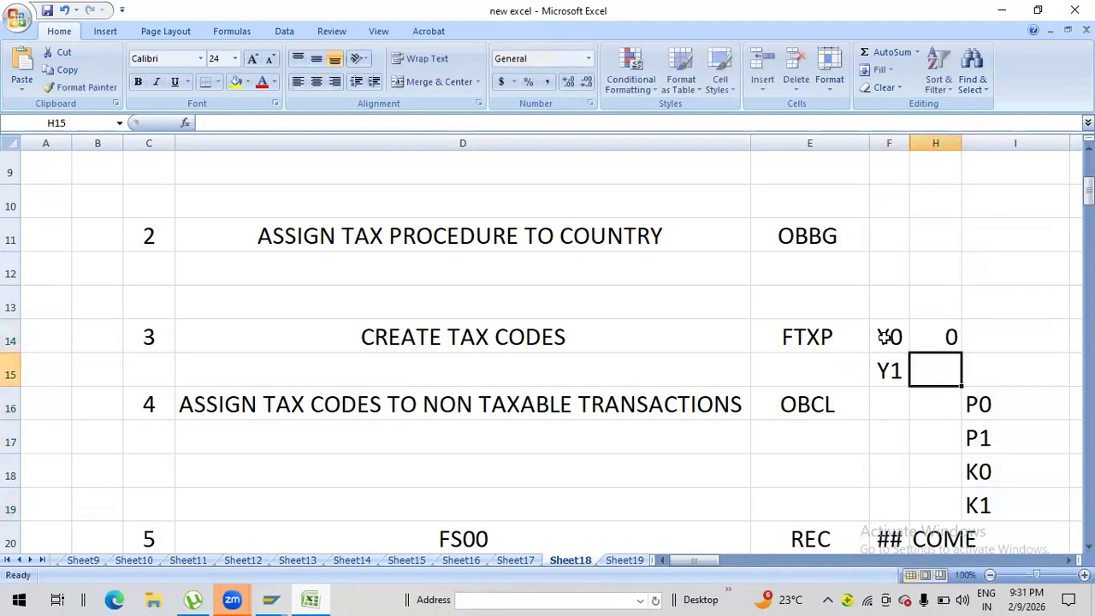
type("5")
key("Tab")
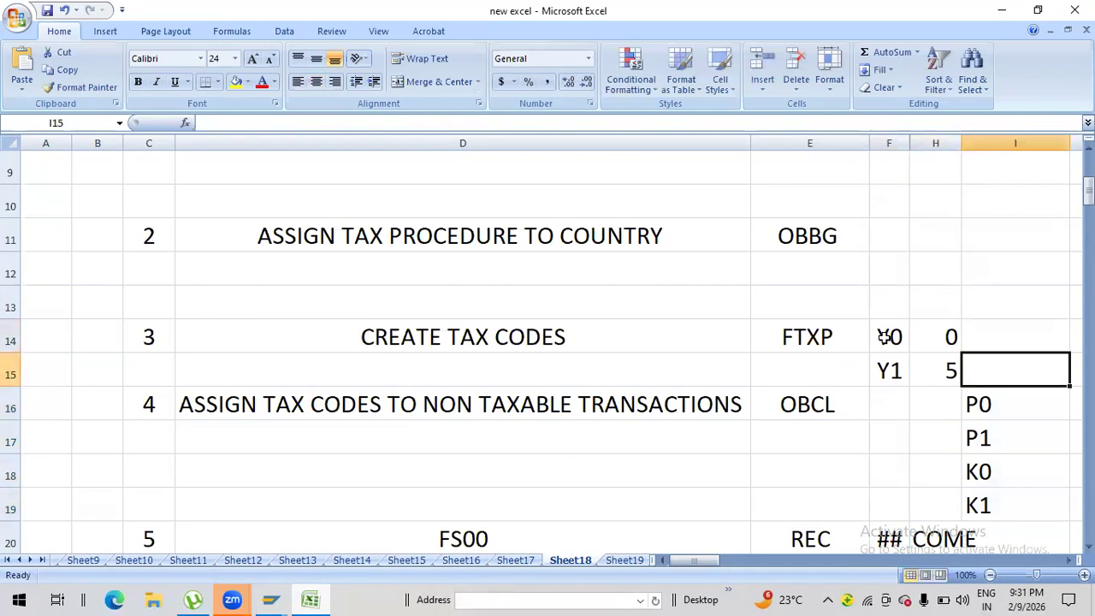
Step: Delete the old tax codes P0, P1, K0 and K1 from cells I16:I19
key("Down")
key("Delete")
key("Right")
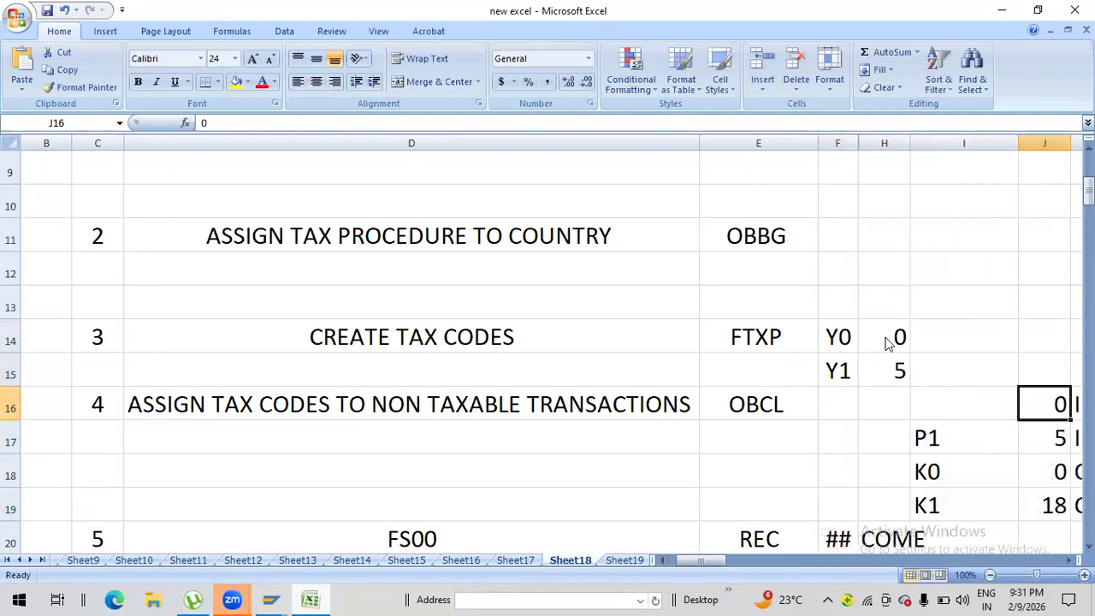
key("Down")
key("Left")
key("Delete")
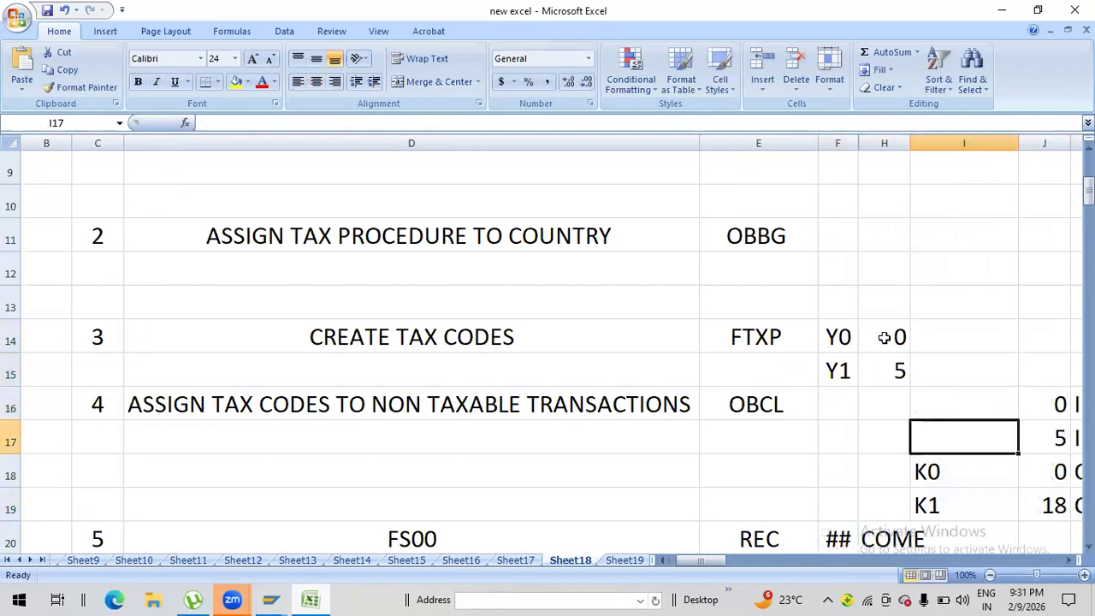
key("Down")
key("Delete")
key("Down")
key("Delete")
Step: Mark Y0 and Y1 as IN in cells I14 and I15
key("Up")
key("Up")
key("Up")
key("Up")
key("Up")
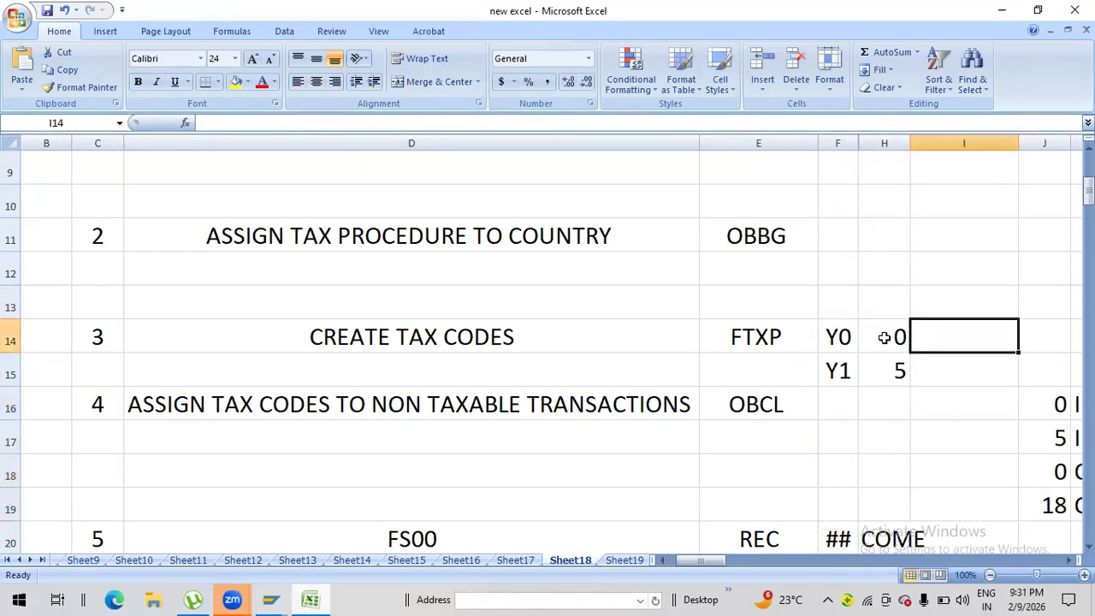
type("IN")
key("Return")
type("OU")
key("BackSpace")
key("BackSpace")
type("IN")
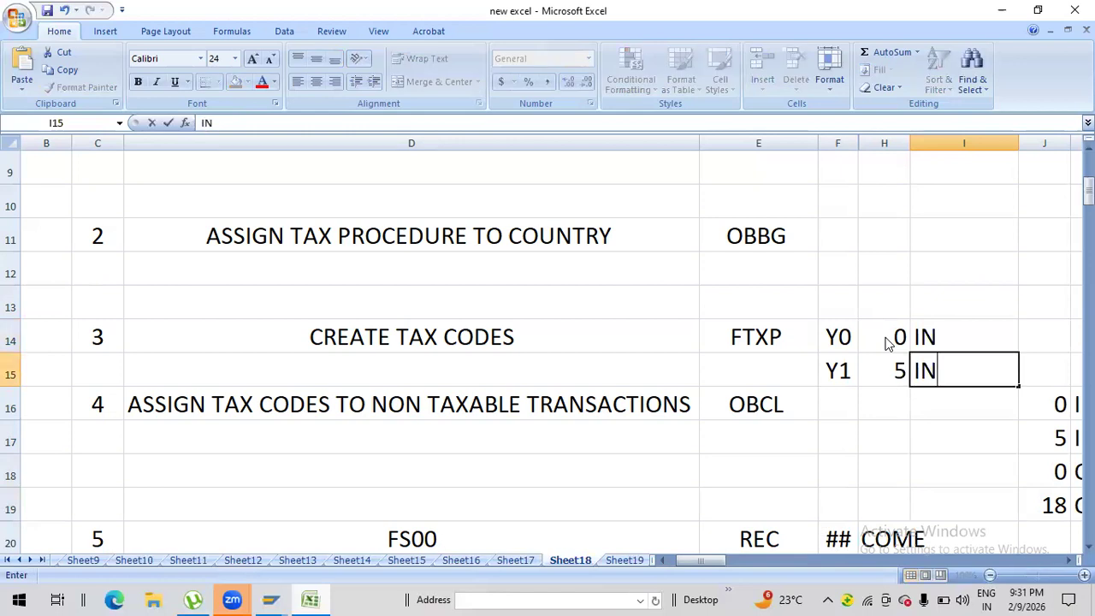
key("Return")
Step: Enter the tax code U0 in cell F16, below Y1
key("Left")
key("Left")
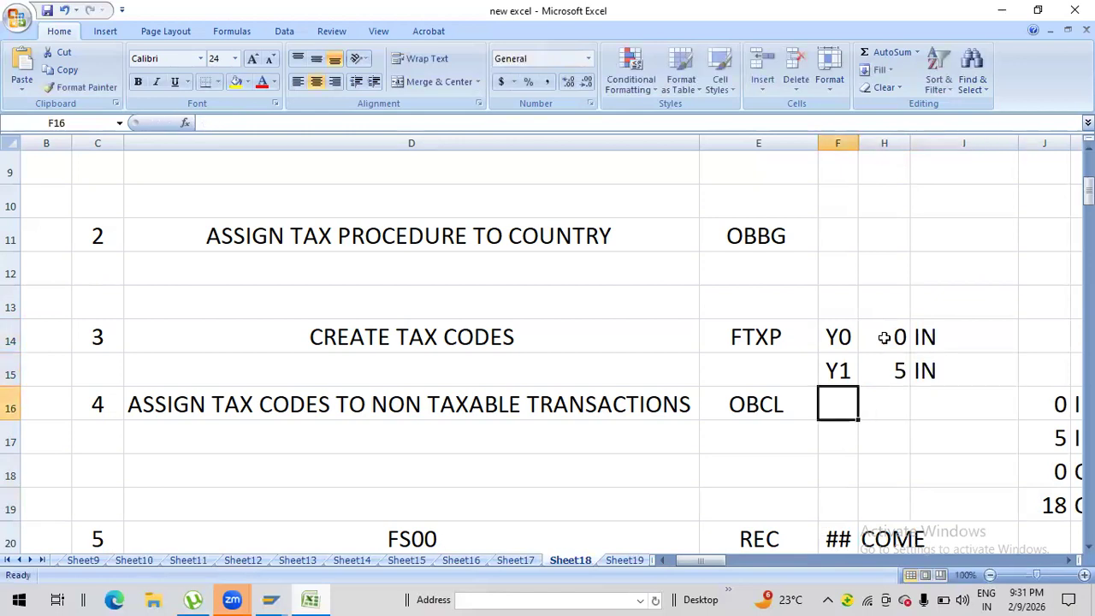
type("U")
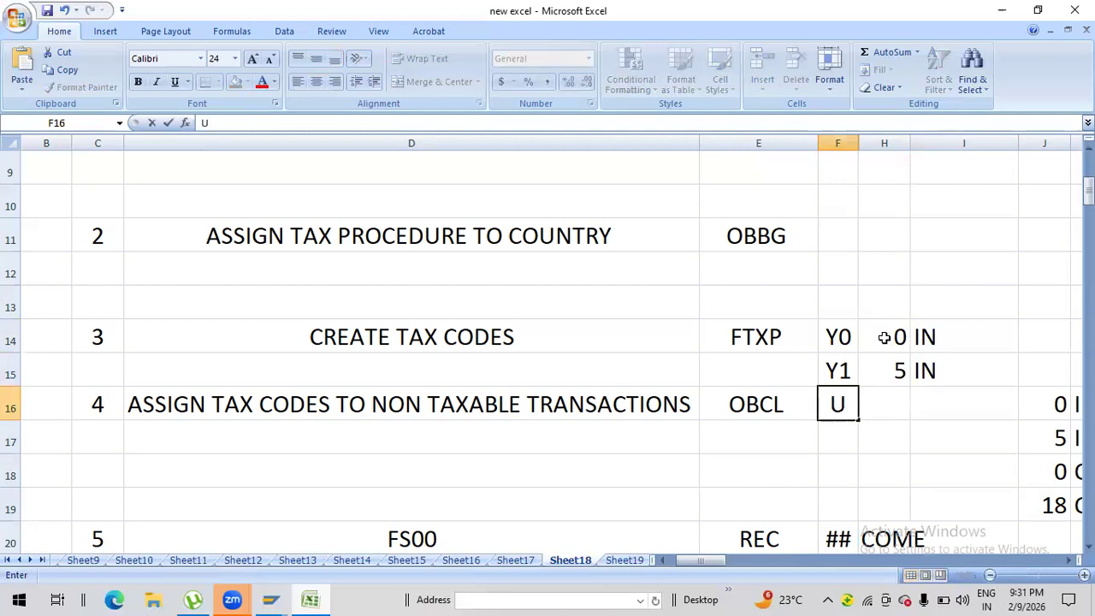
type("1")
key("BackSpace")
type("0")
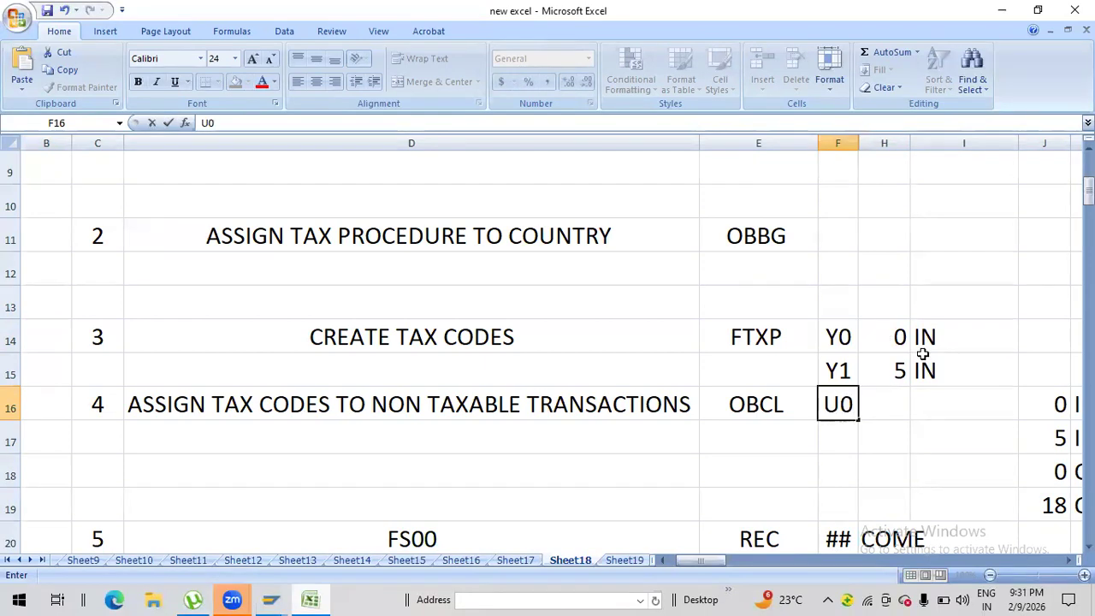
left_click(904, 396)
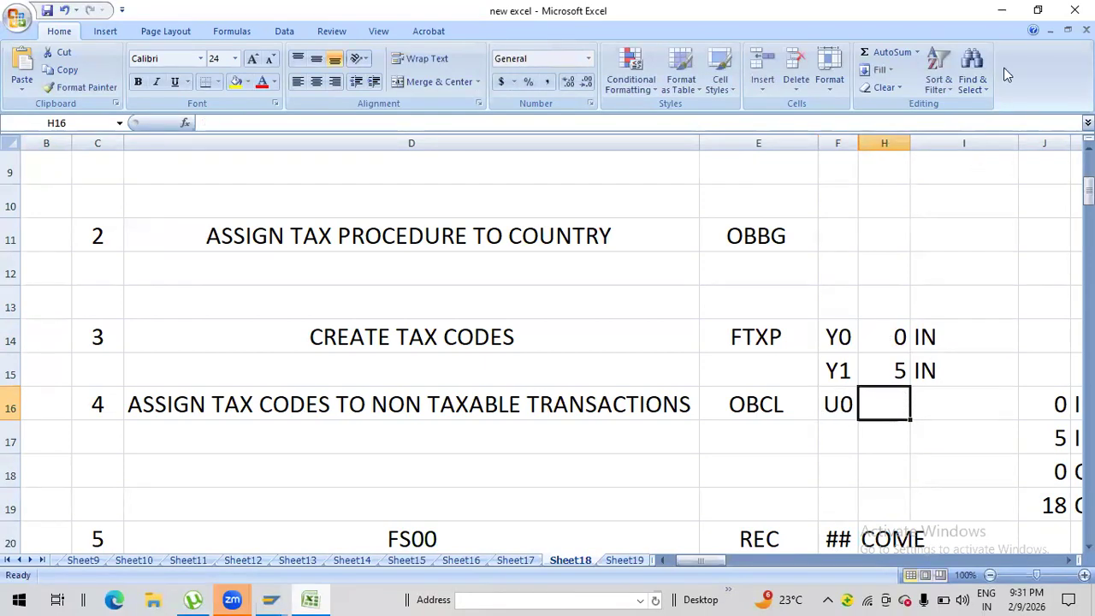
Step: Switch to SAP and start tax code U0 for India with the description 0% OUTPUT TAX
left_click(1002, 11)
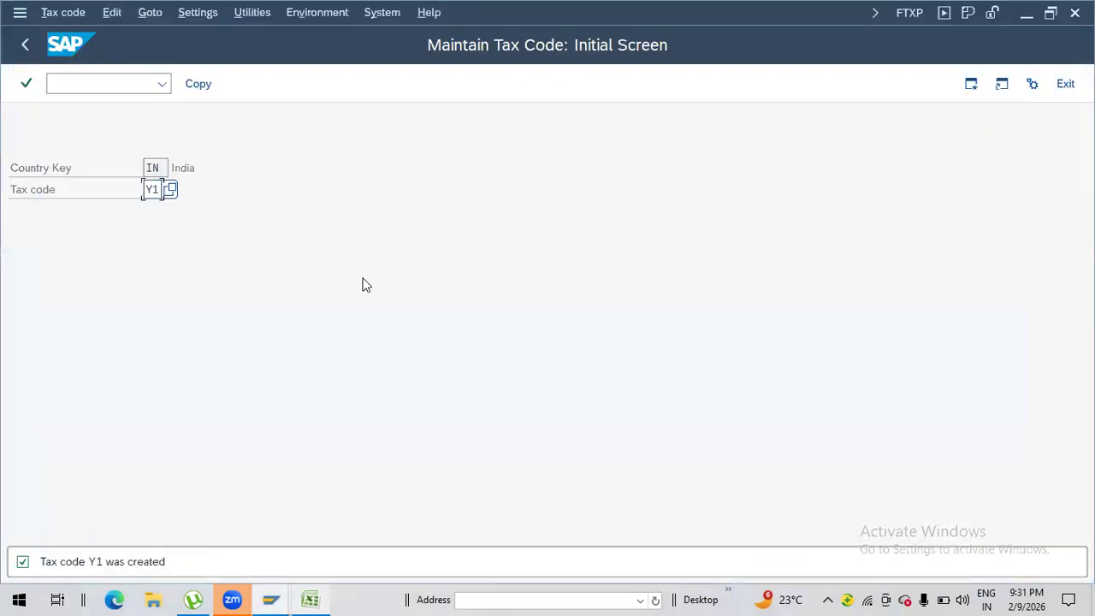
type("U0")
key("Return")
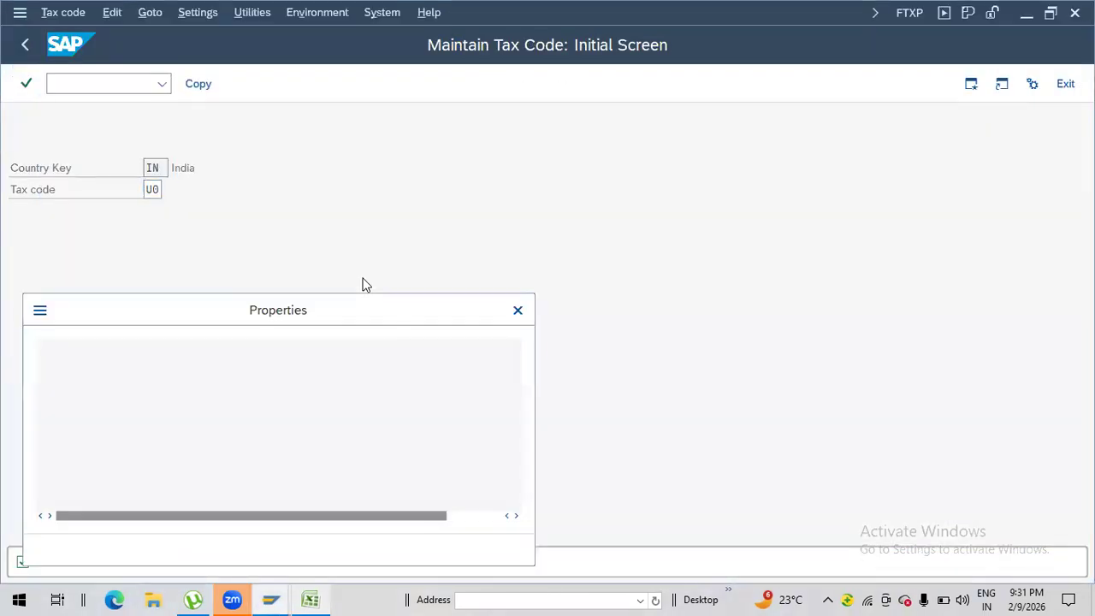
type("0")
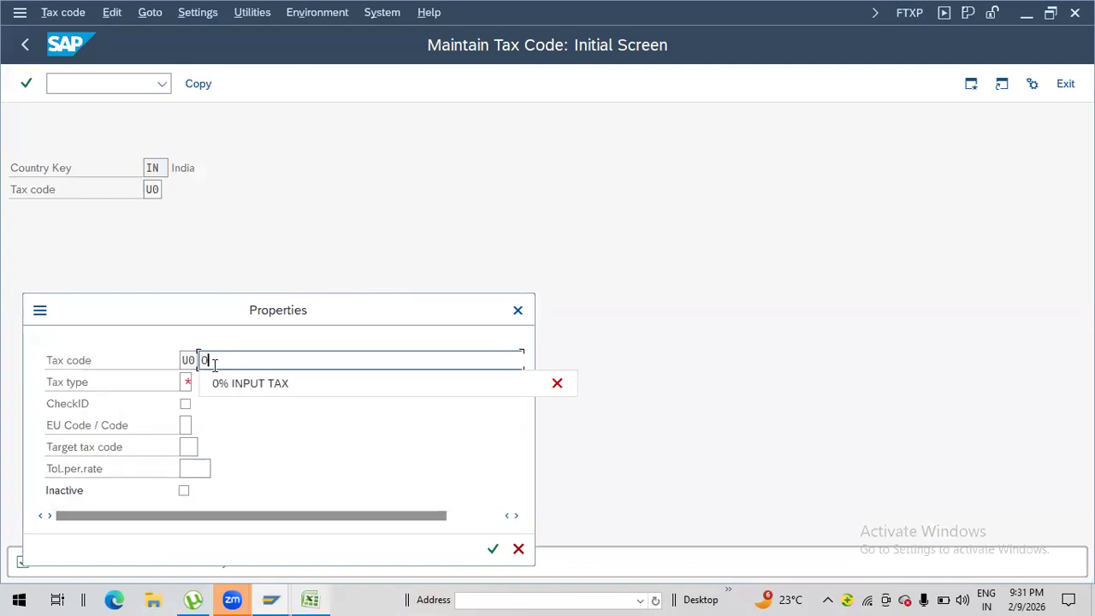
type("% OU")
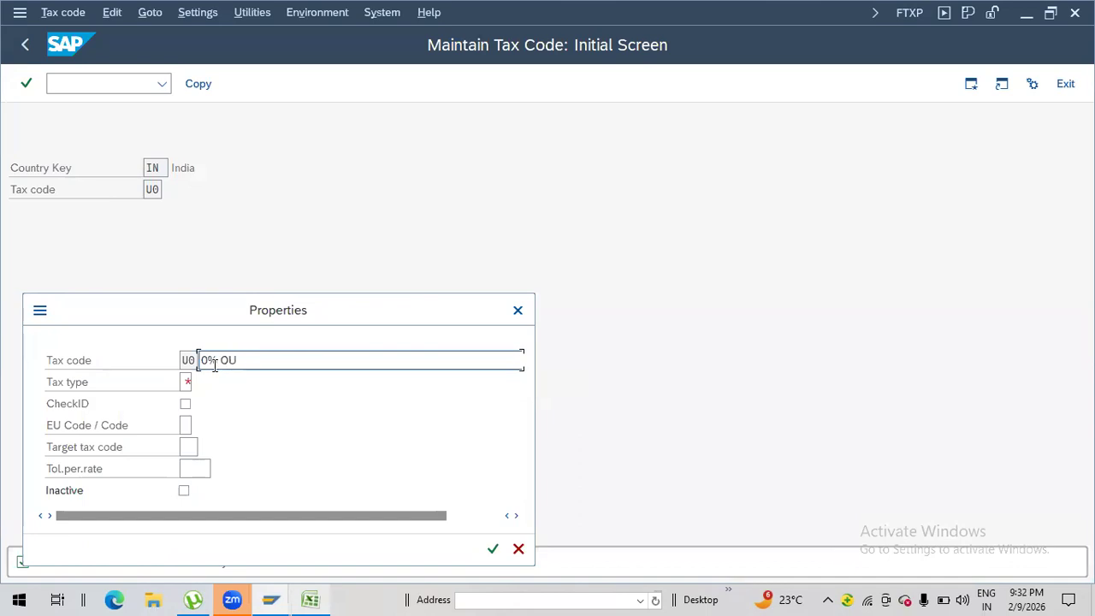
type("TPUT A")
type("T")
key("BackSpace")
key("BackSpace")
type("TAX")
Step: Set the tax type of U0 to A, Output tax, and accept its properties
left_click(186, 383)
type("A")
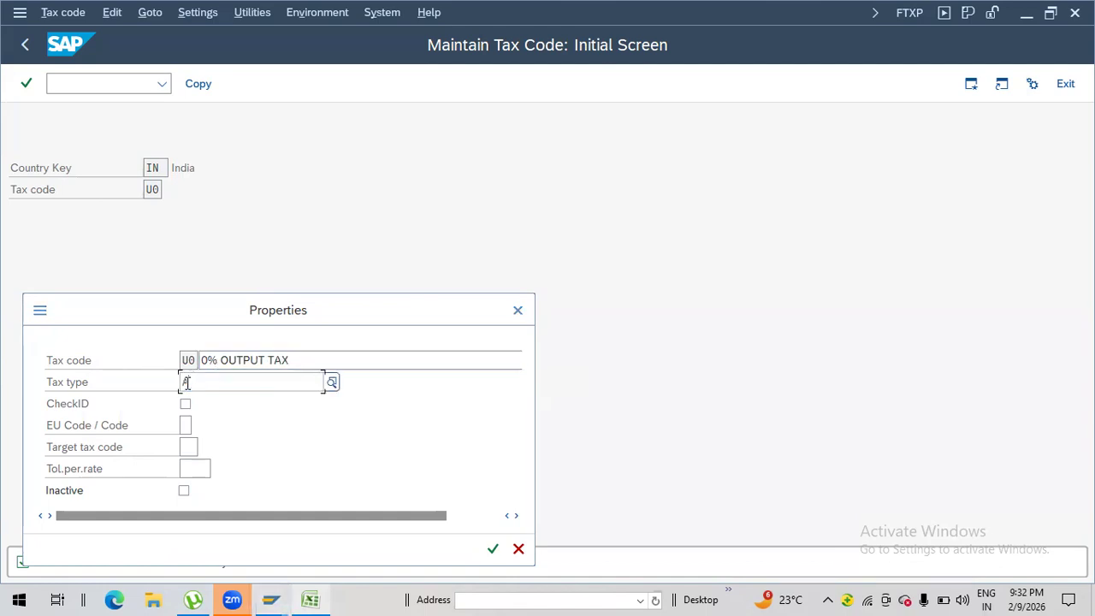
left_click(271, 454)
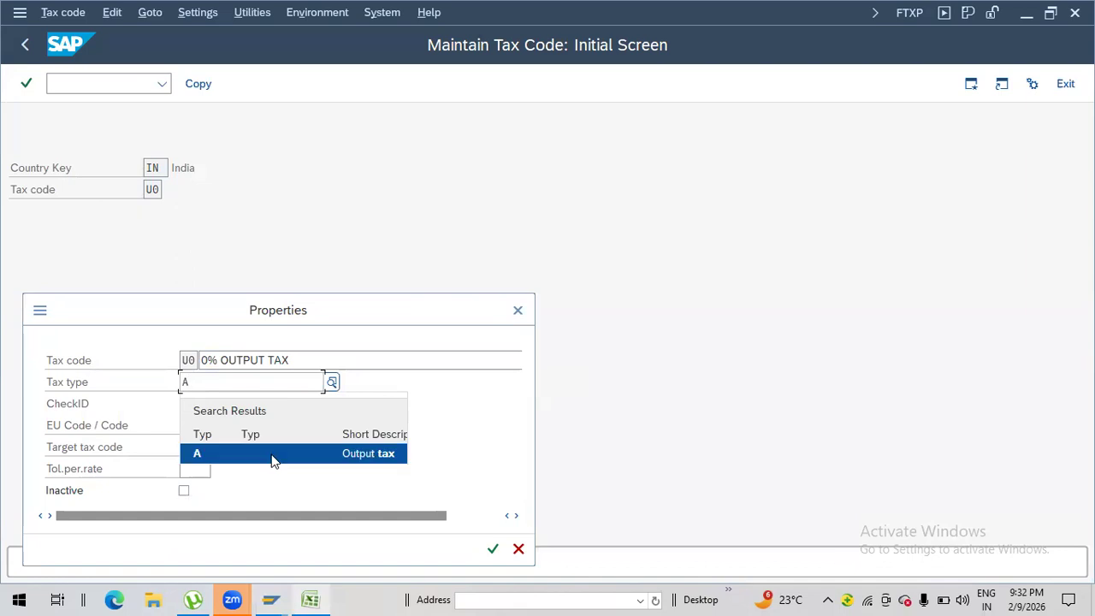
key("Return")
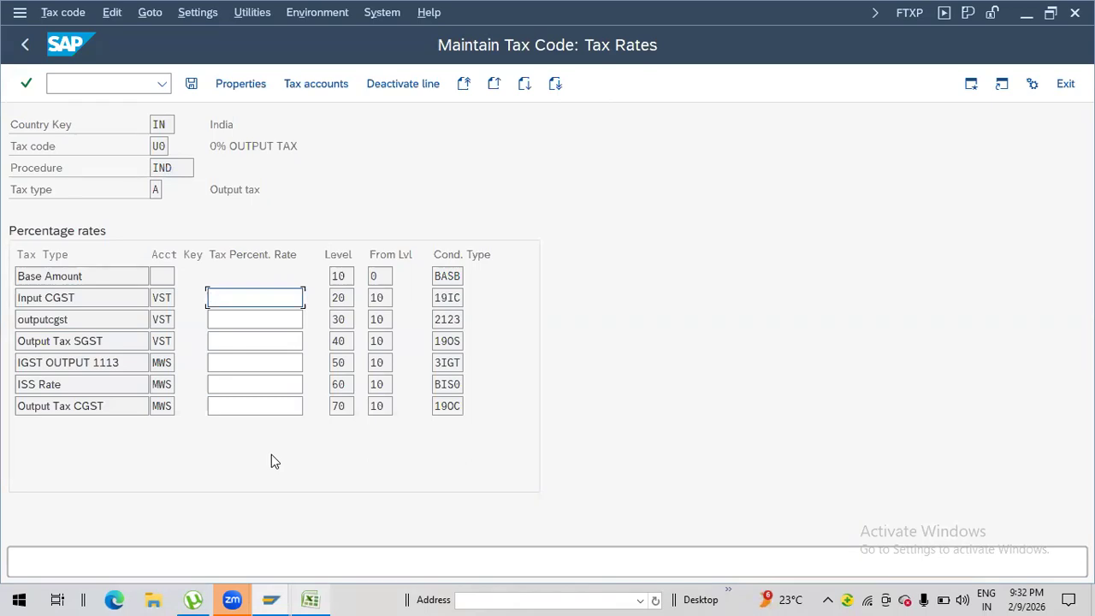
Step: Set the rates of IGST OUTPUT 1113, ISS Rate and Output Tax CGST to 0 and save tax code U0
left_click(237, 364)
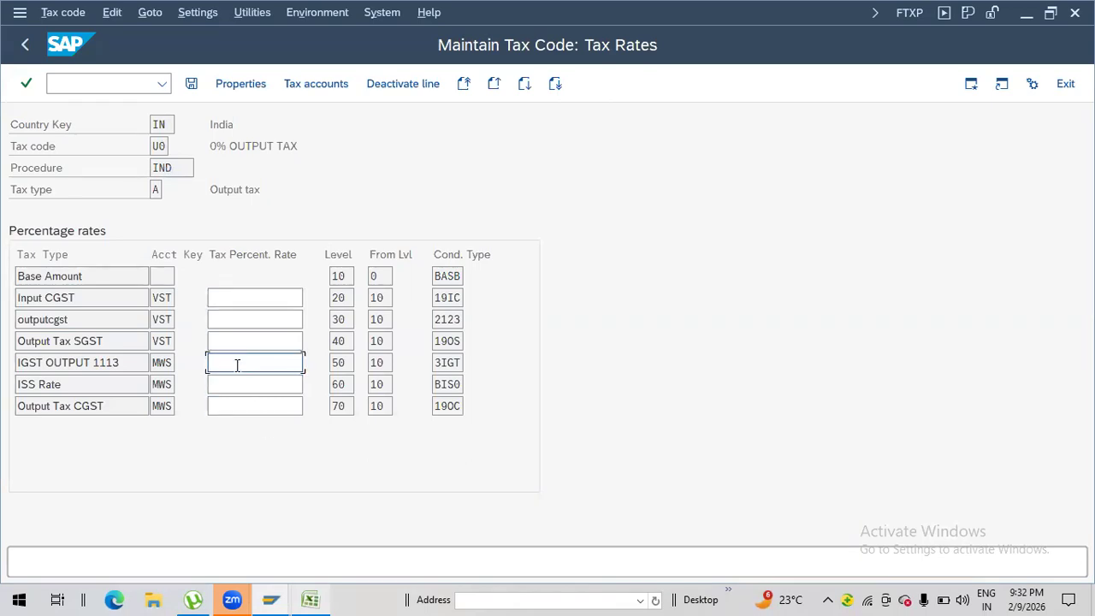
key("Down")
key("Up")
type("0")
key("Down")
type("0")
key("Down")
type("0")
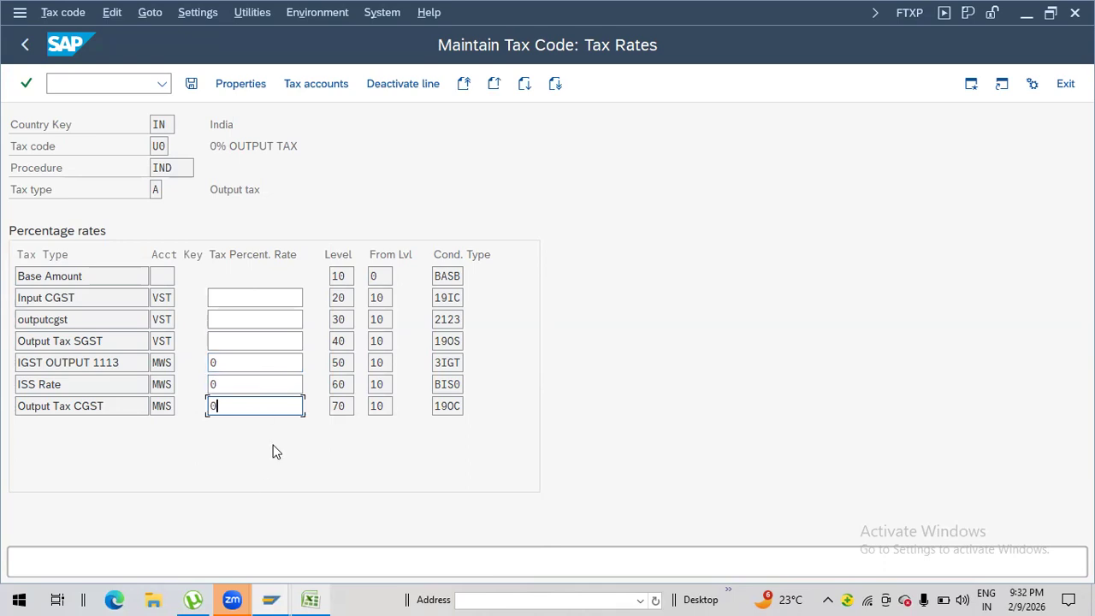
key("alt+Tab")
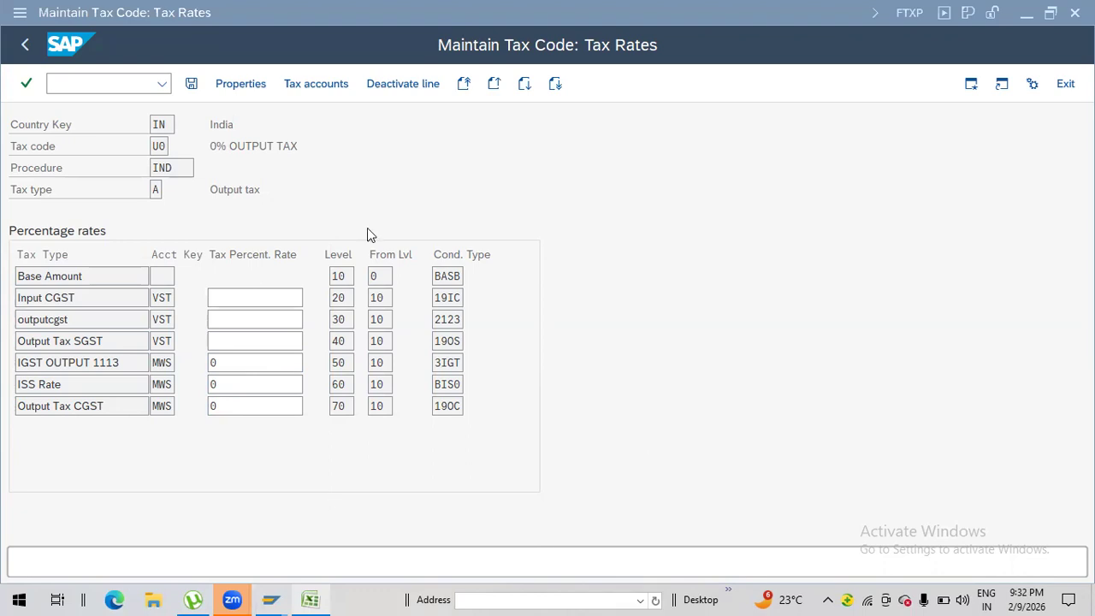
left_click(189, 84)
left_click(191, 85)
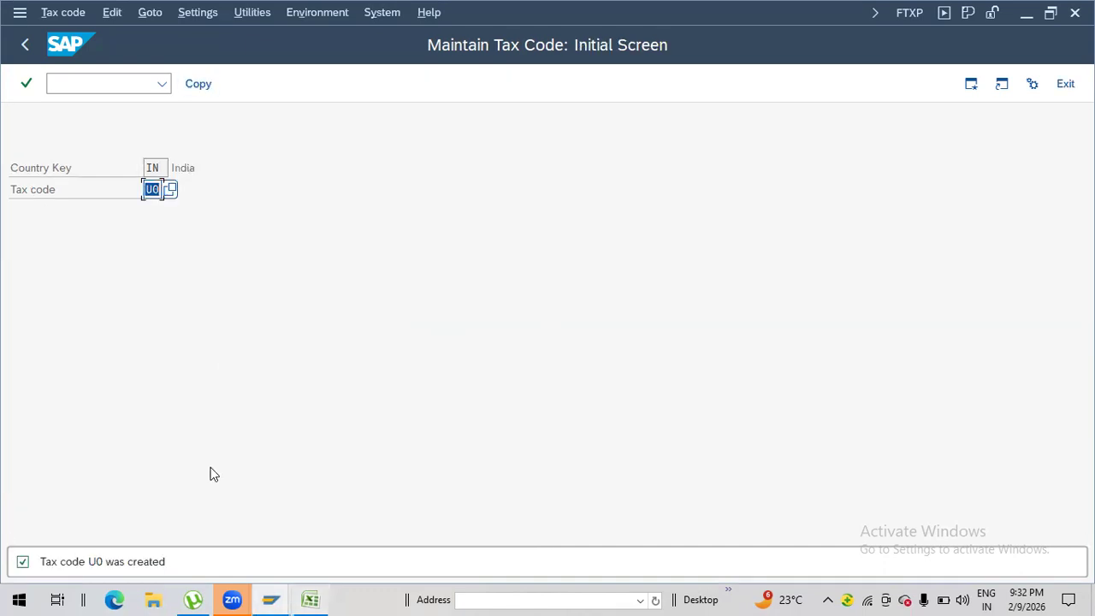
Step: Switch to the Excel notes and record rate 0 and OUT for U0 in H16 and I16
left_click(310, 600)
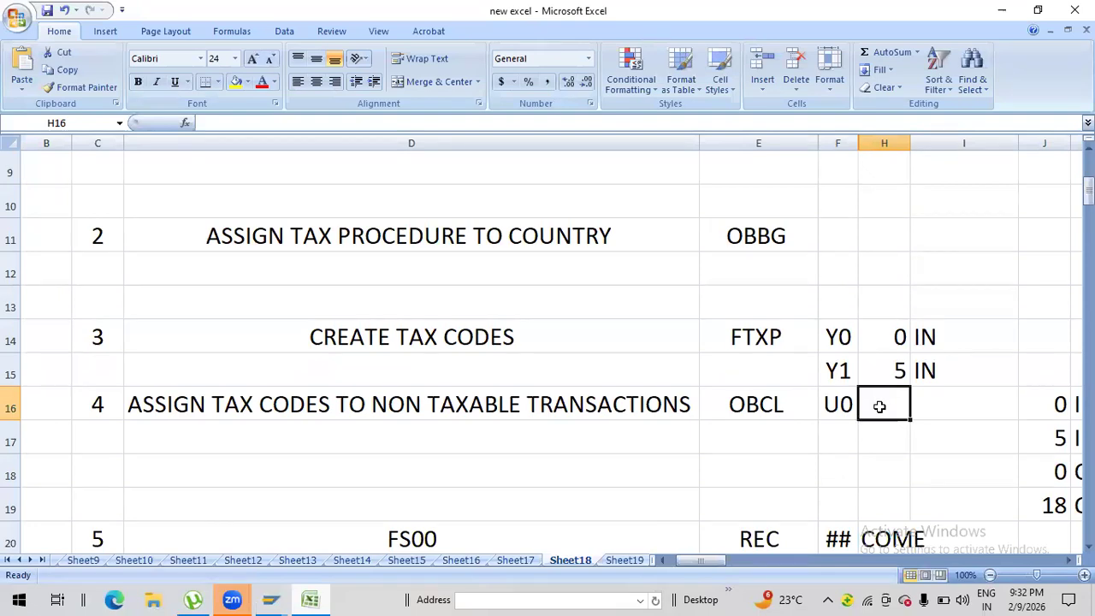
type("0")
key("Tab")
type("OUT")
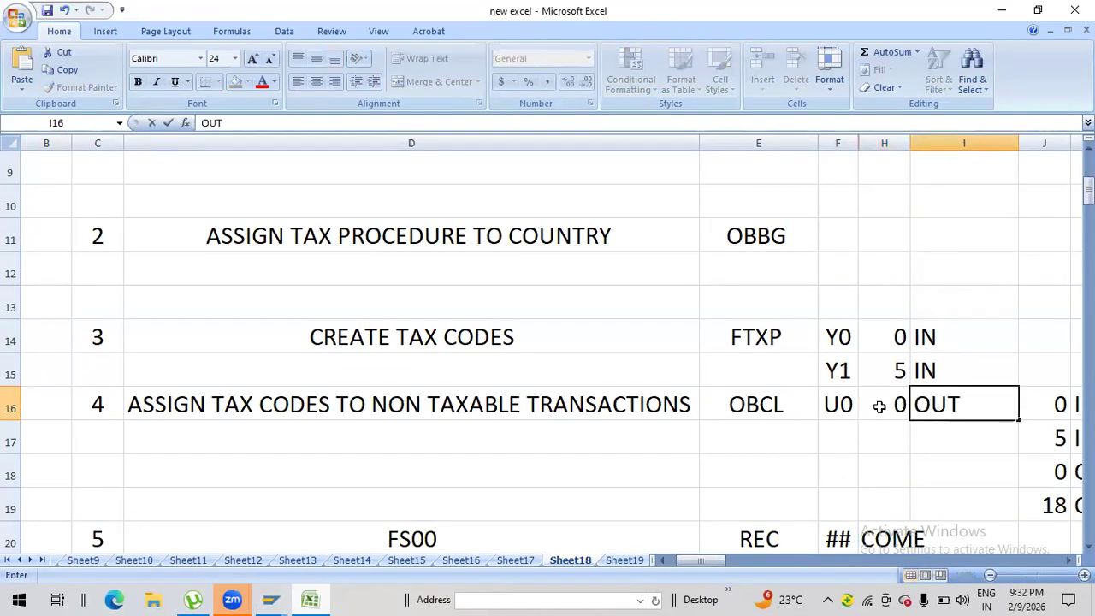
key("Return")
Step: Record tax code U1 with rate 18 and OUT in row 17, below U0
key("Left")
key("Left")
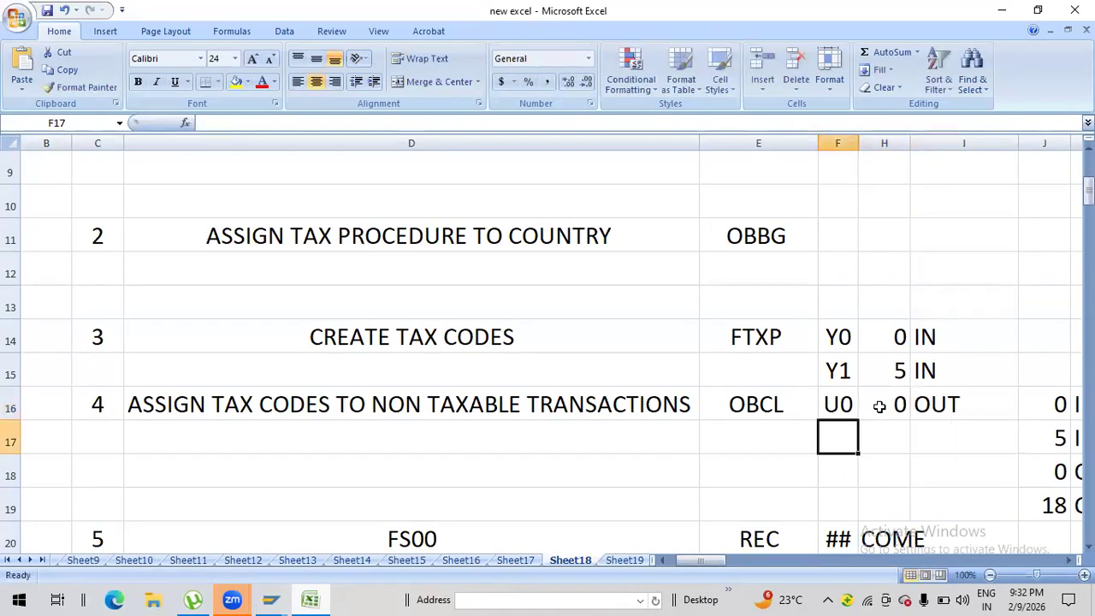
type("Y")
key("BackSpace")
type("U1")
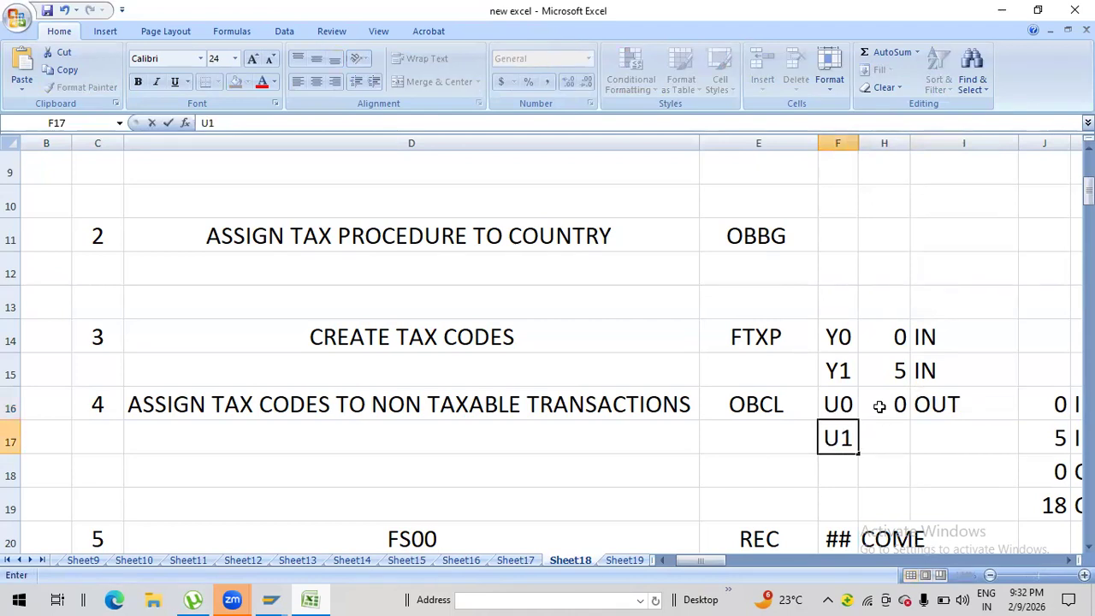
key("Right")
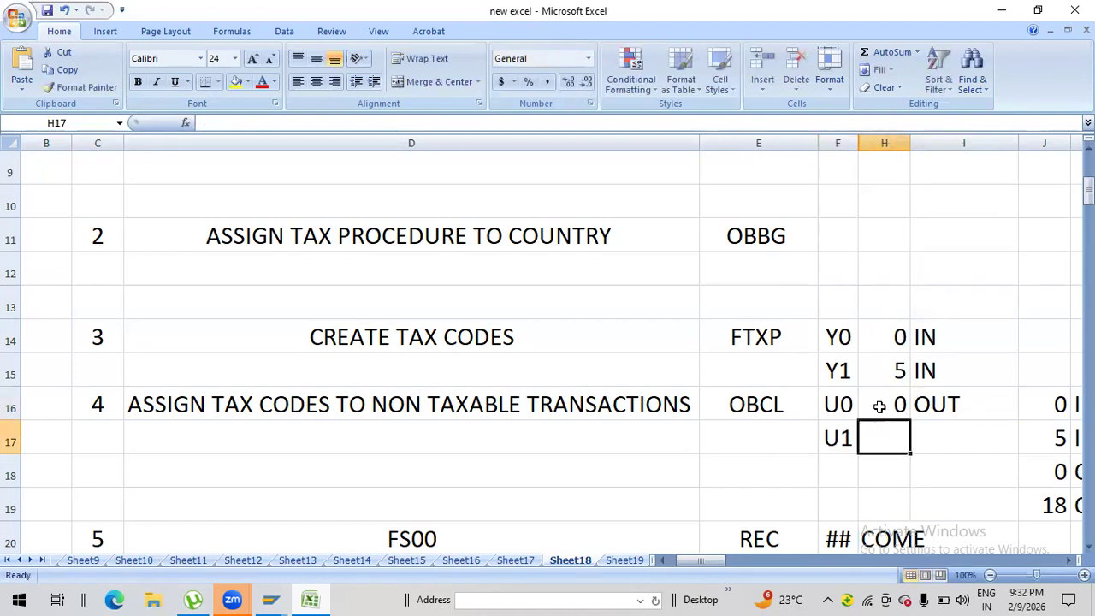
type("18")
key("Right")
type("OUT")
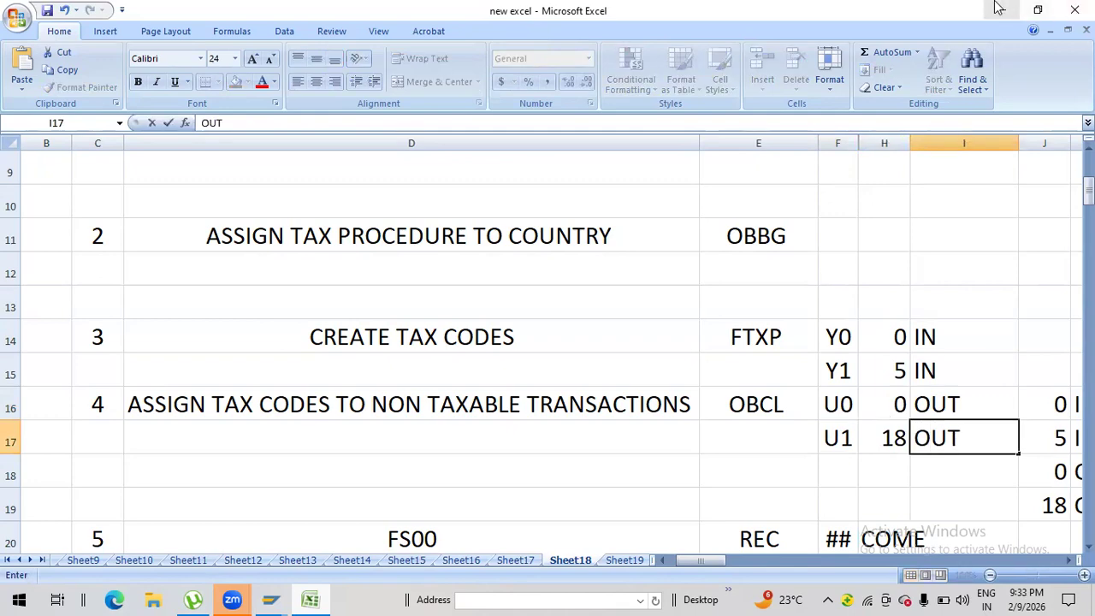
Step: Switch to SAP and start tax code U1 with the description 18% OUTPUT TAX and tax type A, Output tax
key("alt+Tab")
type("U1")
key("Return")
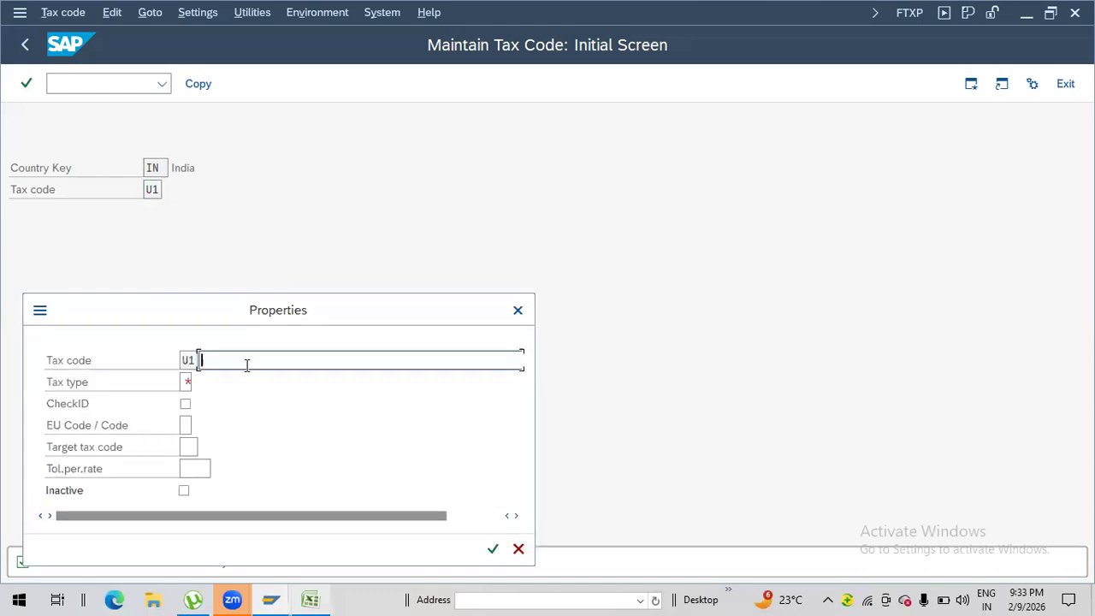
type("18% OUTPUT TAX")
left_click(183, 381)
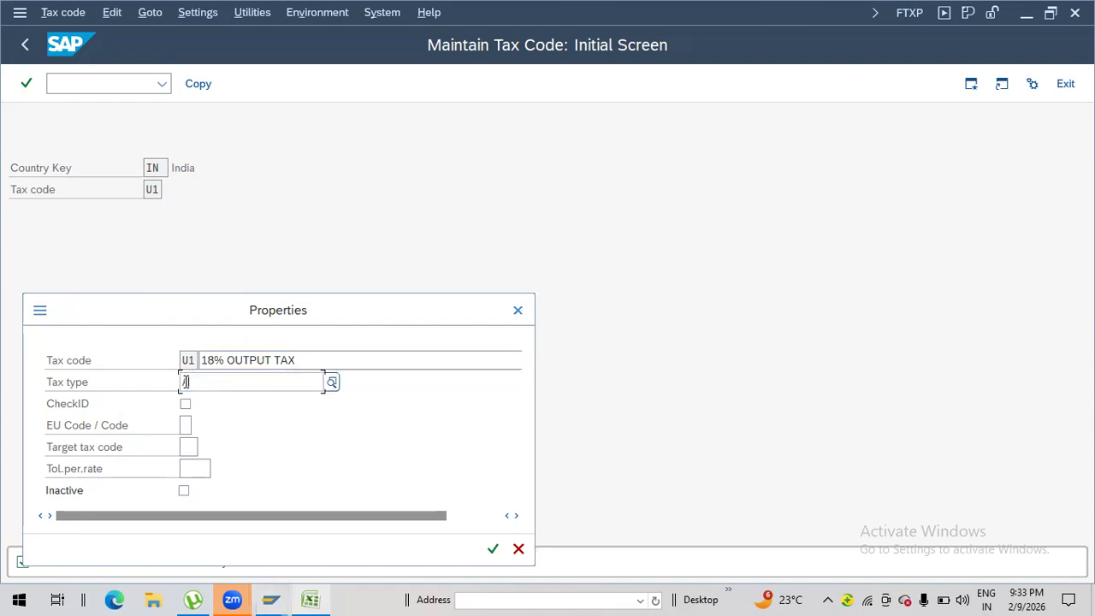
type("A")
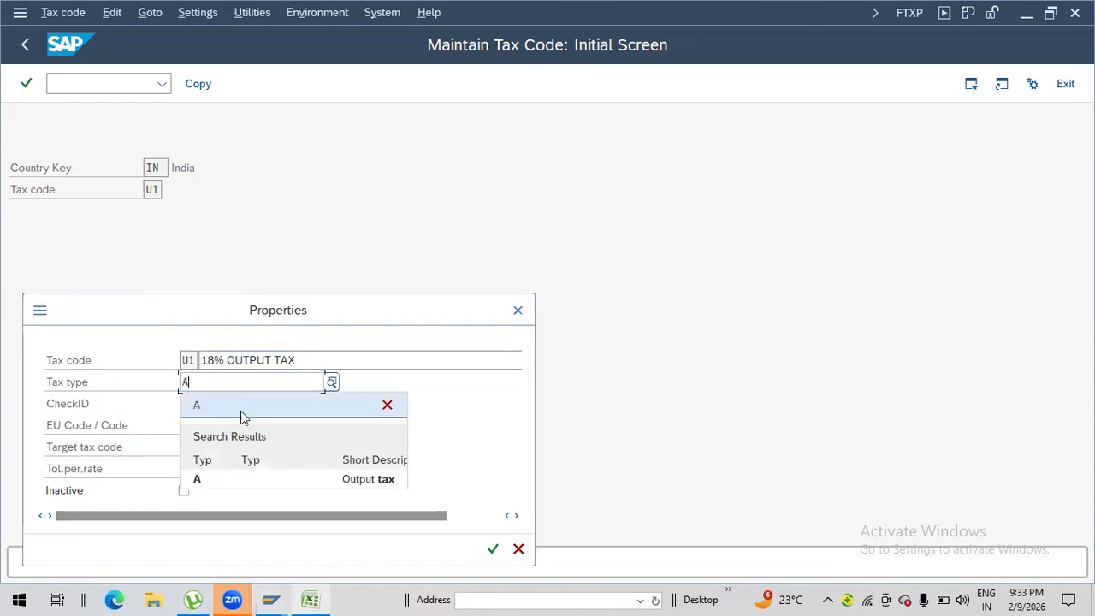
left_click(305, 484)
key("Return")
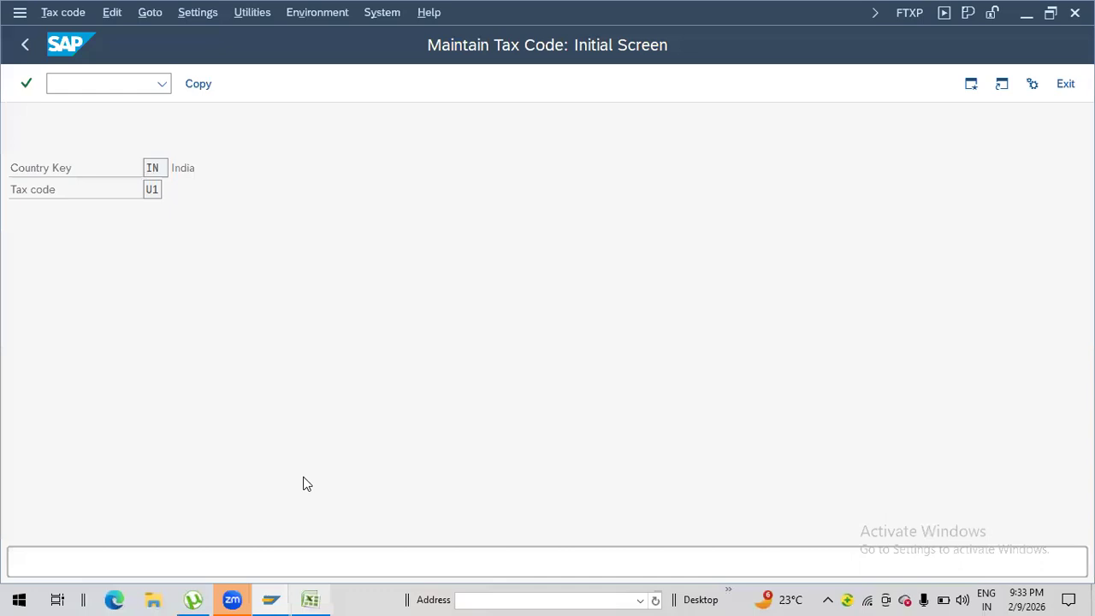
Step: Set IGST OUTPUT 1113 and ISS Rate to 9 and Output Tax CGST to 0, and save tax code U1
key("Down")
key("Down")
key("Down")
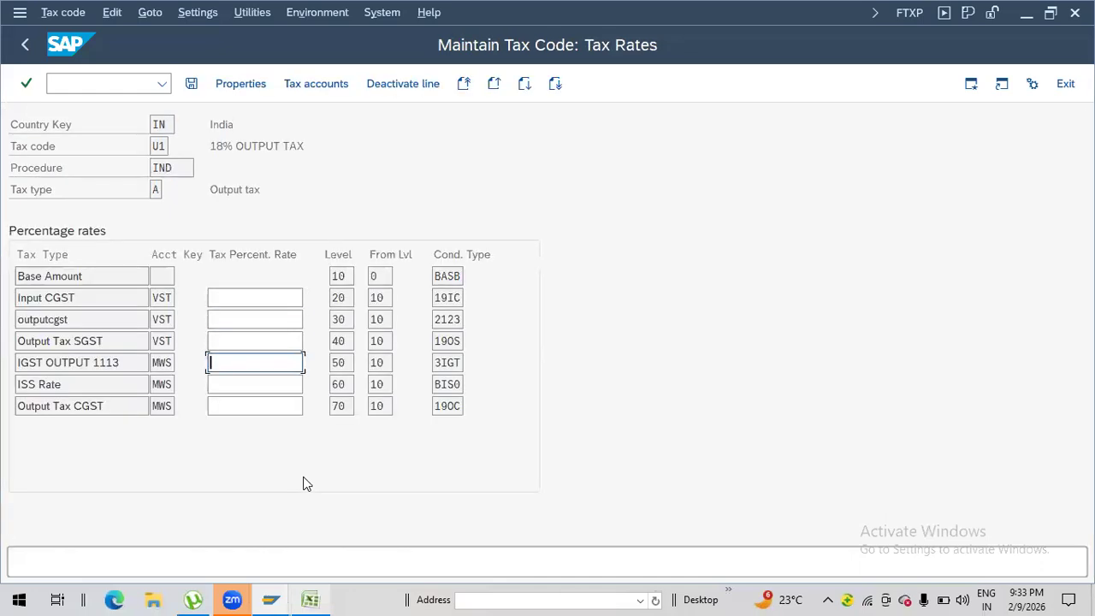
type("9")
key("Down")
type("9")
key("Down")
type("0")
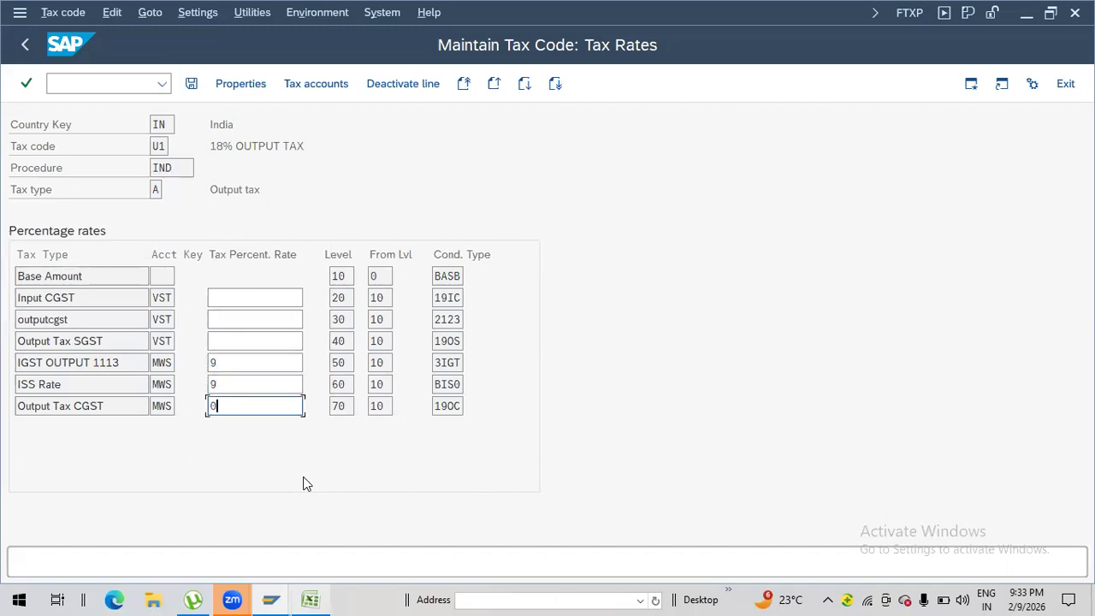
left_click(190, 85)
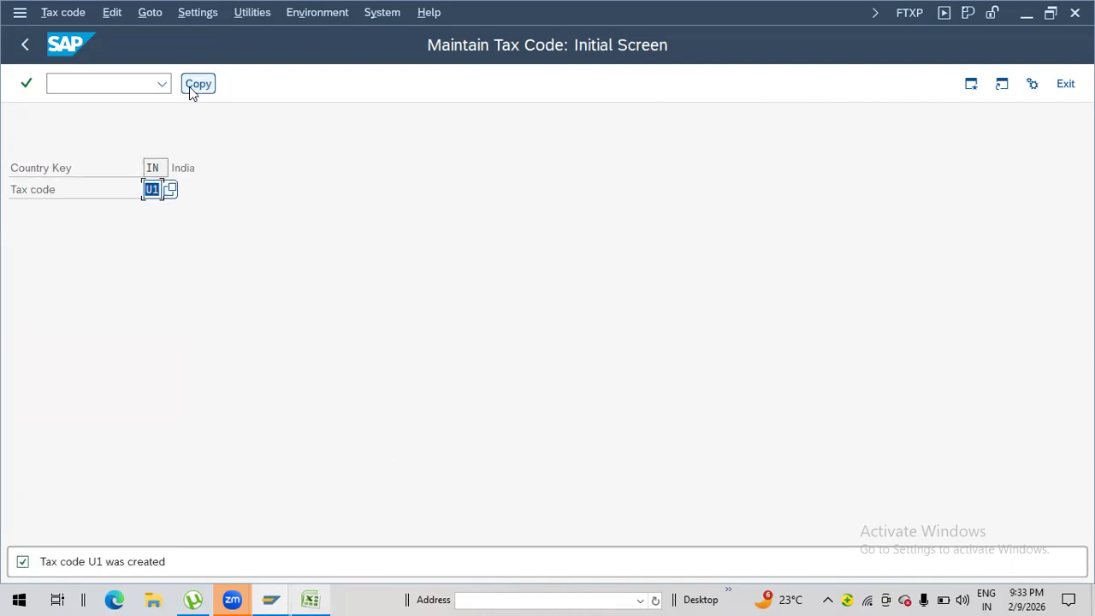
Step: Check the non-taxable transactions task and codes Y0 and U0 in the Excel notes, and open transaction OBCL in SAP
left_click(305, 598)
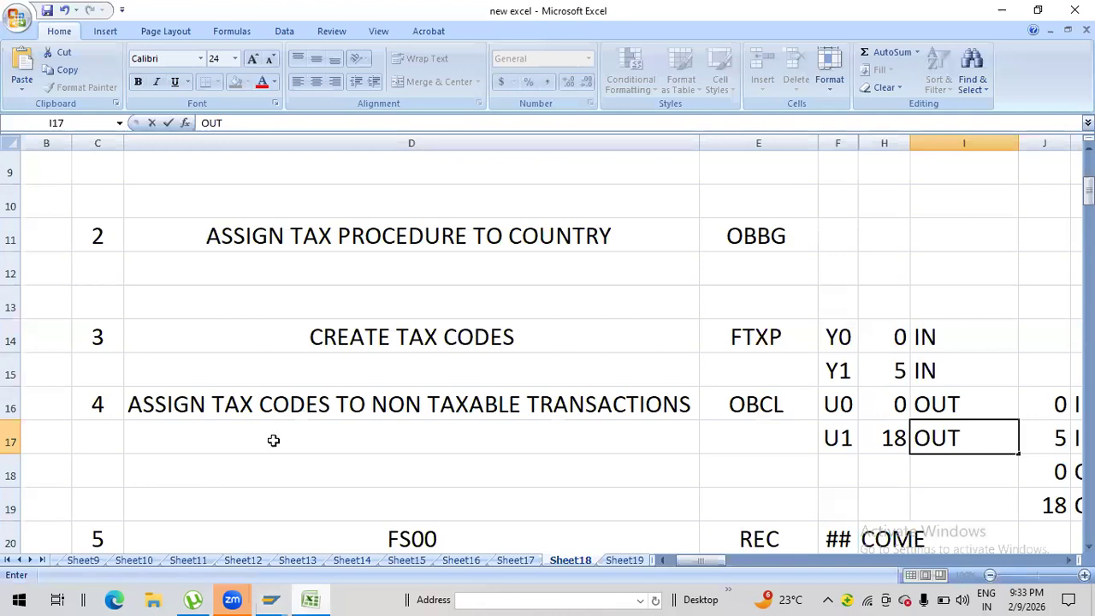
left_click(250, 403)
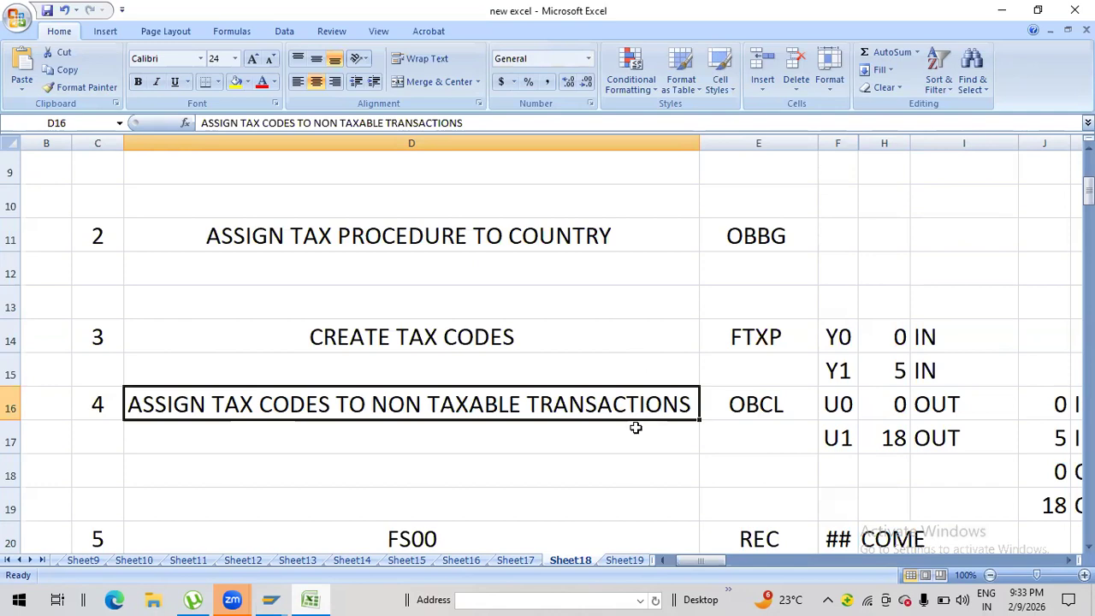
left_click(841, 342)
left_click(846, 404)
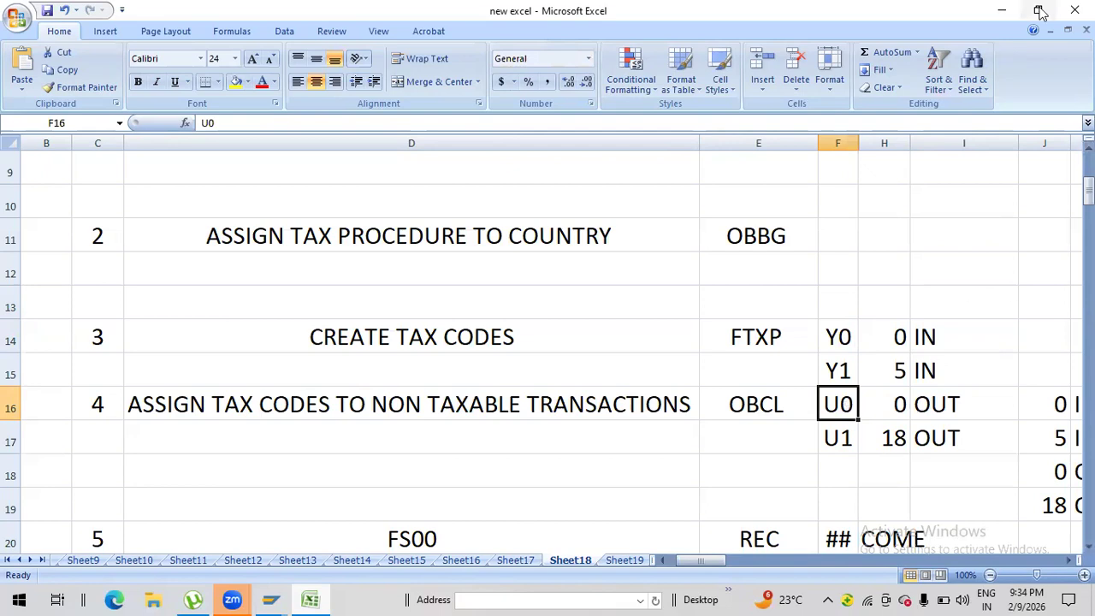
left_click(1006, 10)
left_click(121, 79)
type("/NOBCL")
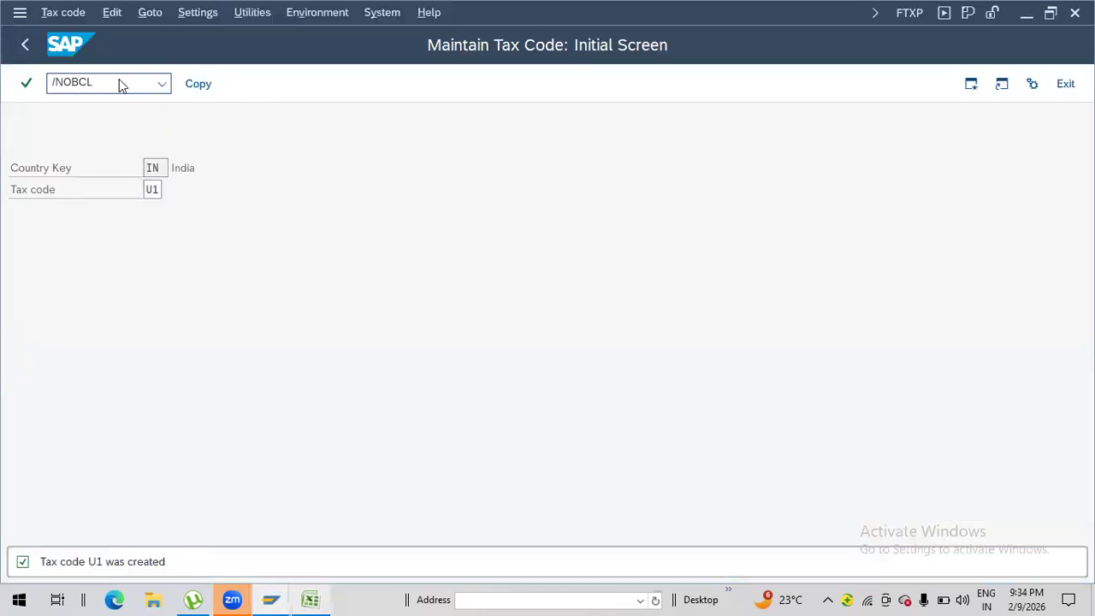
key("Return")
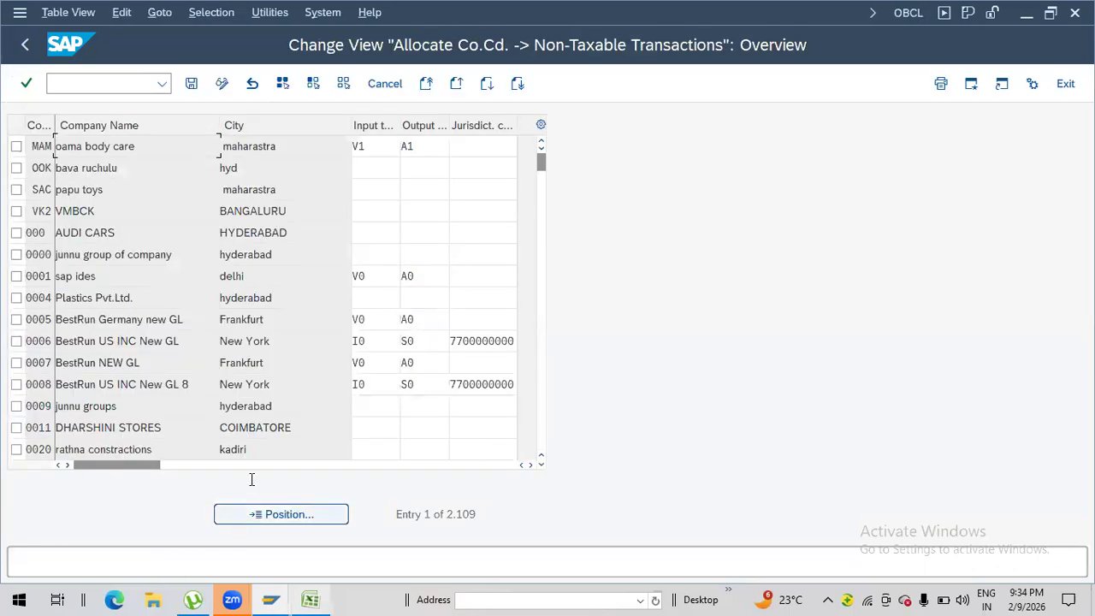
Step: Position the list on company code DVY1 and set its non-taxable input tax code to Y0
left_click(281, 514)
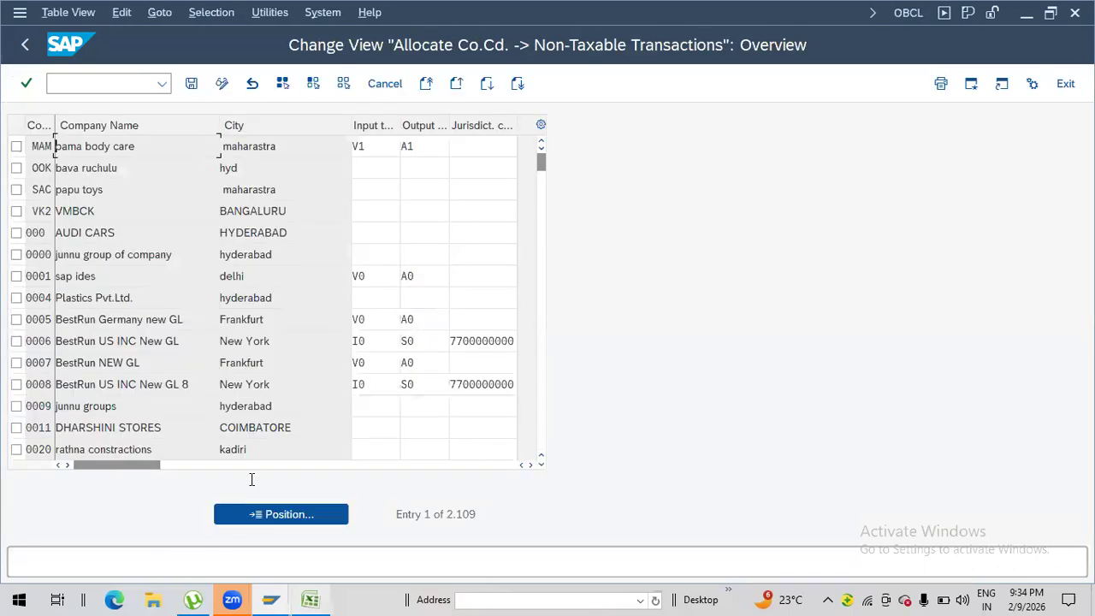
type("DHY1")
key("Return")
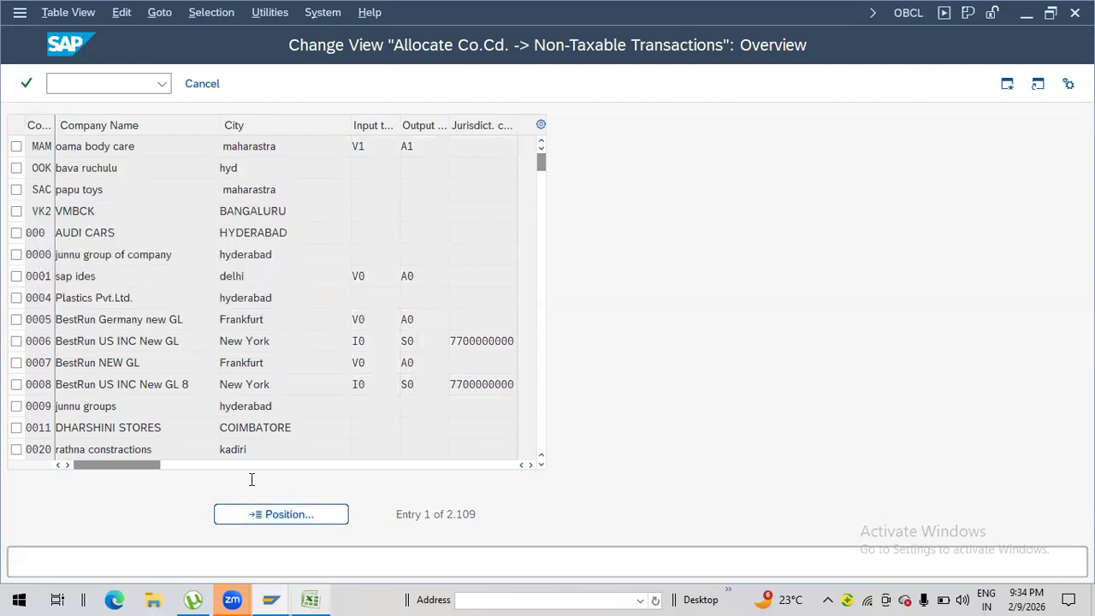
left_click(373, 146)
key("BackSpace")
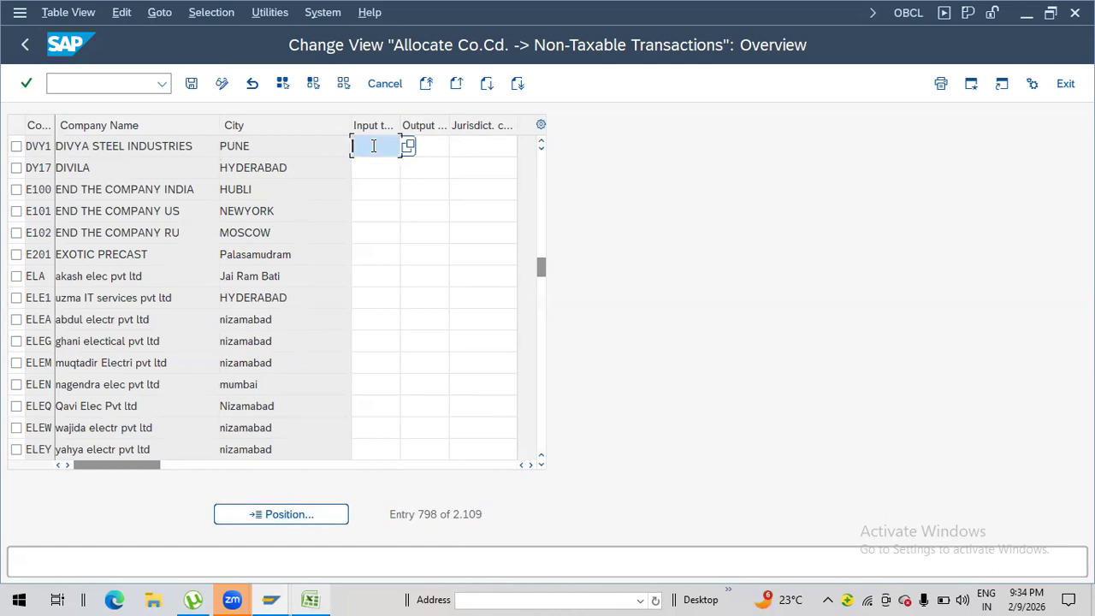
left_click(309, 599)
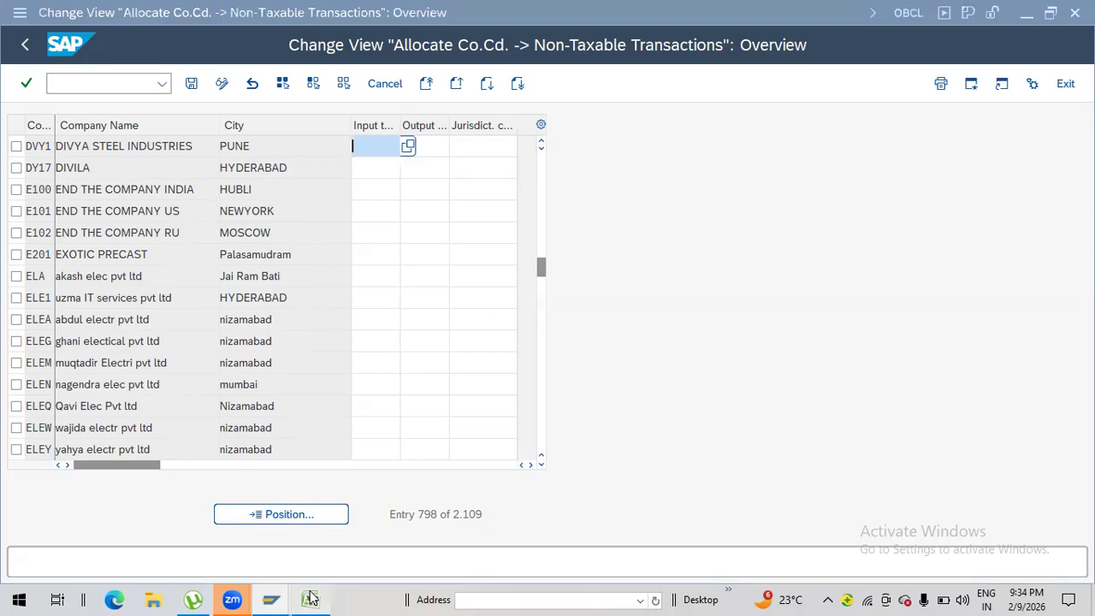
left_click(310, 599)
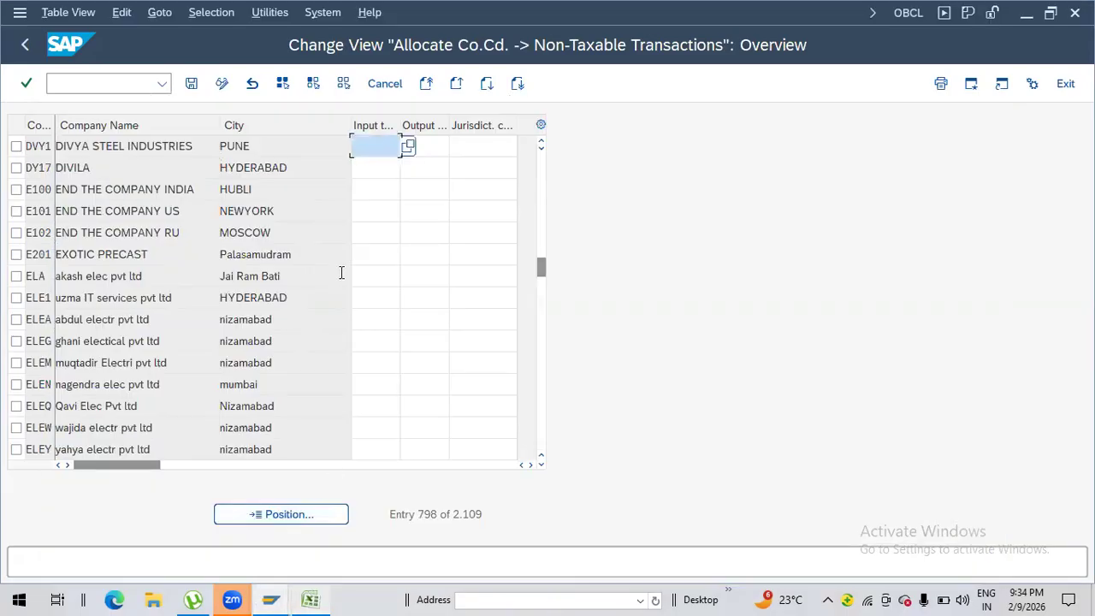
type("Y0")
Step: Set the non-taxable output tax code of company code DVY1 to U0 and save it in the proposed customizing request
left_click(424, 144)
key("BackSpace")
key("BackSpace")
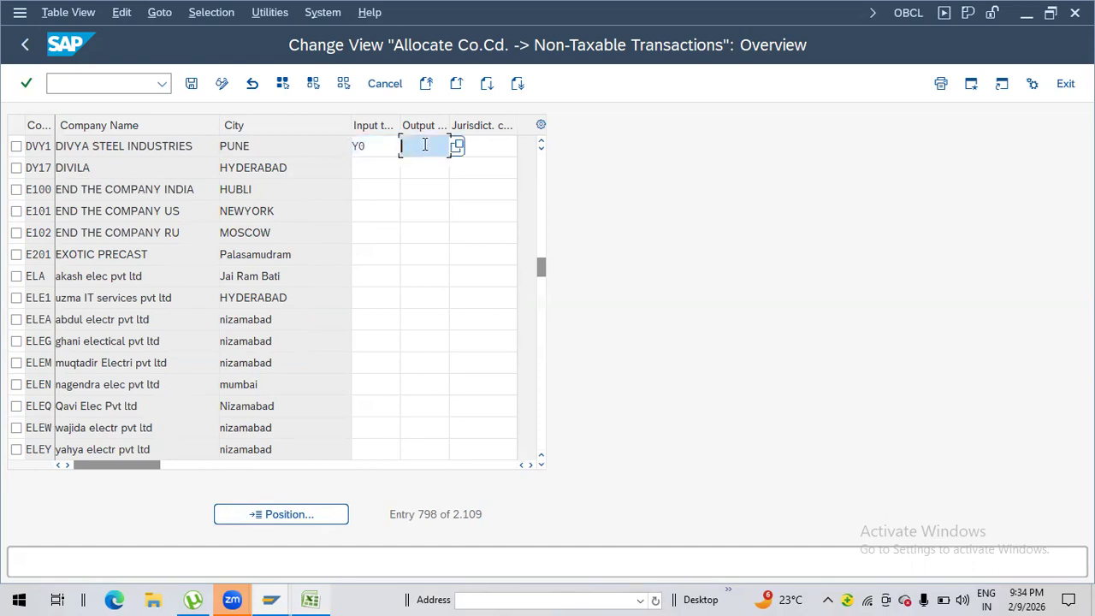
type("U0")
left_click(191, 85)
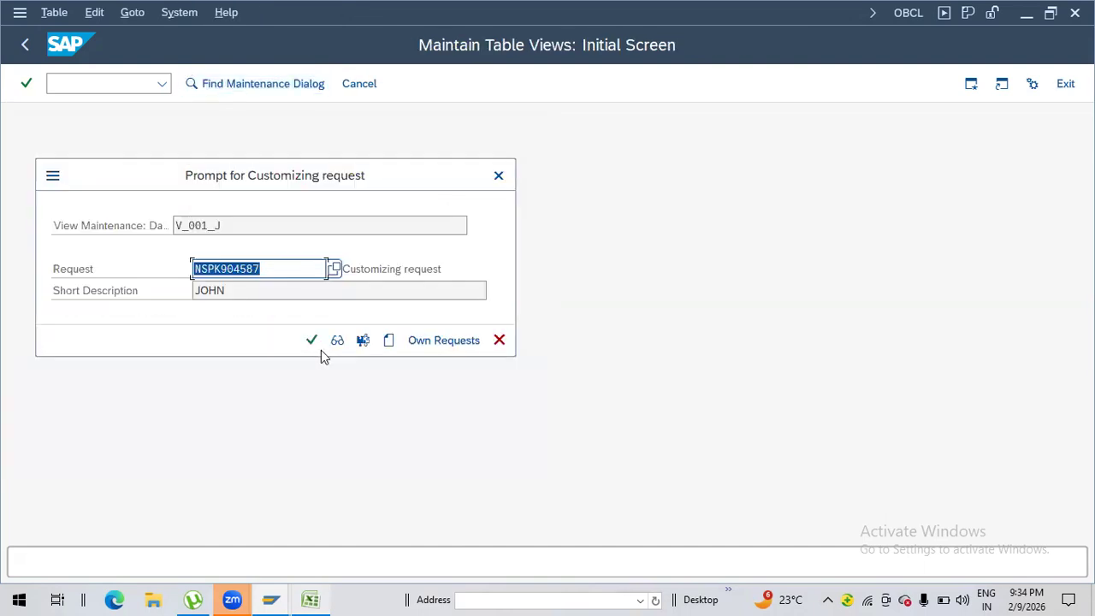
left_click(311, 342)
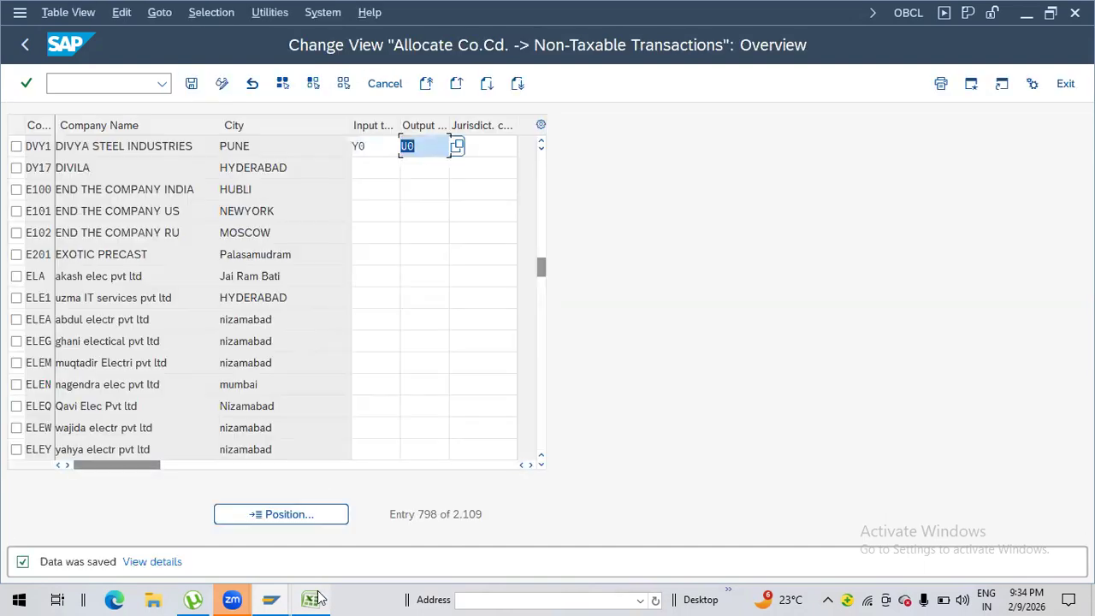
Step: Check the FS00 task and its REC, PAY and PURCHASE accounts in the Excel notes
left_click(311, 599)
left_click(416, 430)
key("Down")
key("Down")
key("Down")
key("Down")
key("Down")
key("Down")
key("Down")
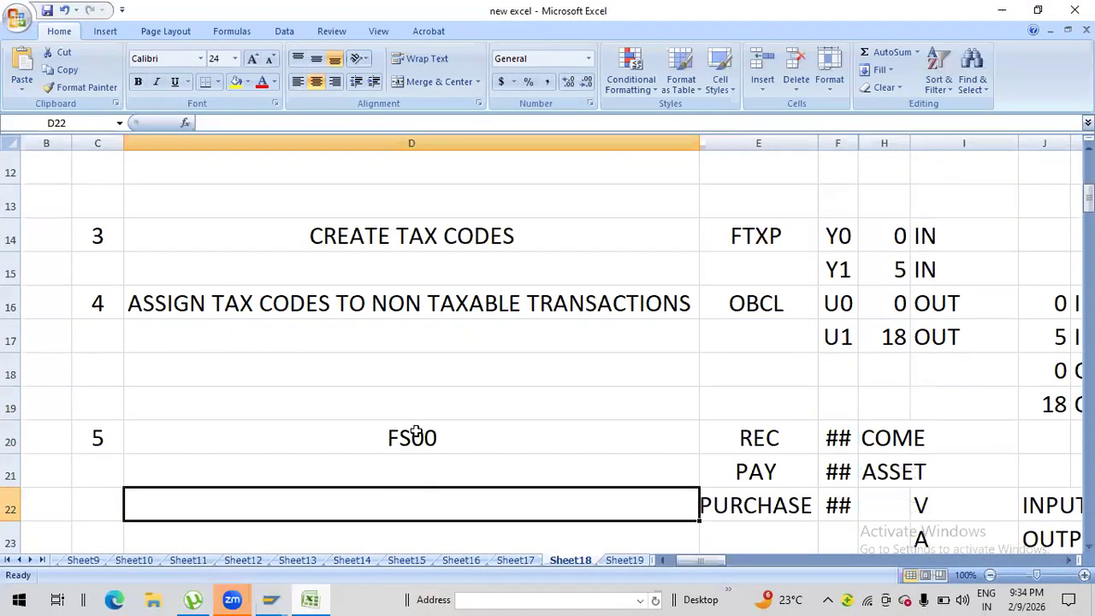
key("Down")
key("Down")
key("Down")
left_click_drag(740, 269, 886, 336)
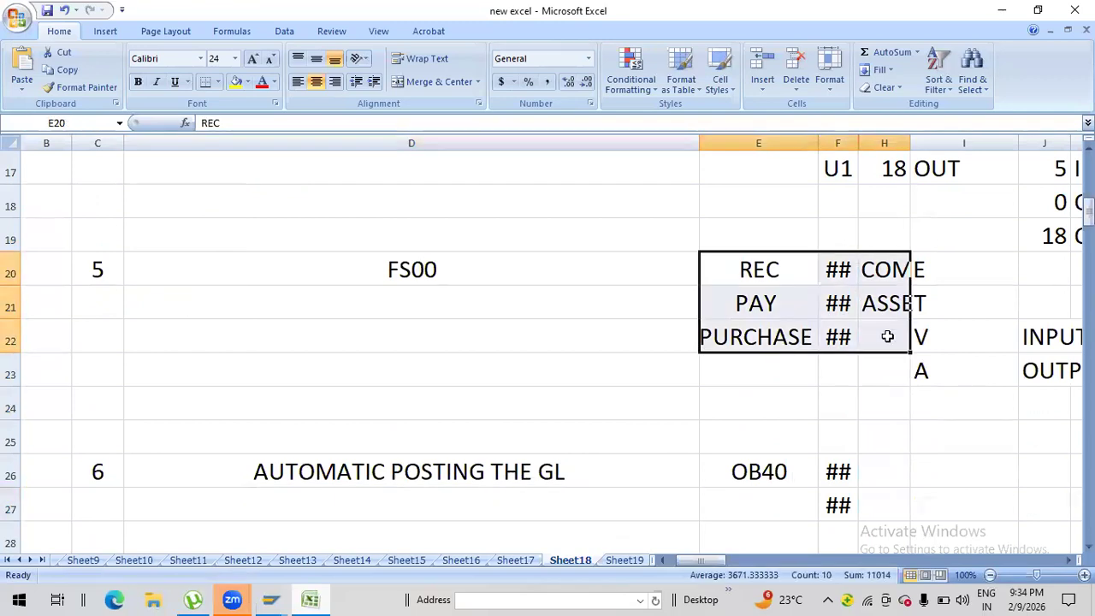
left_click(760, 268)
left_click(764, 302)
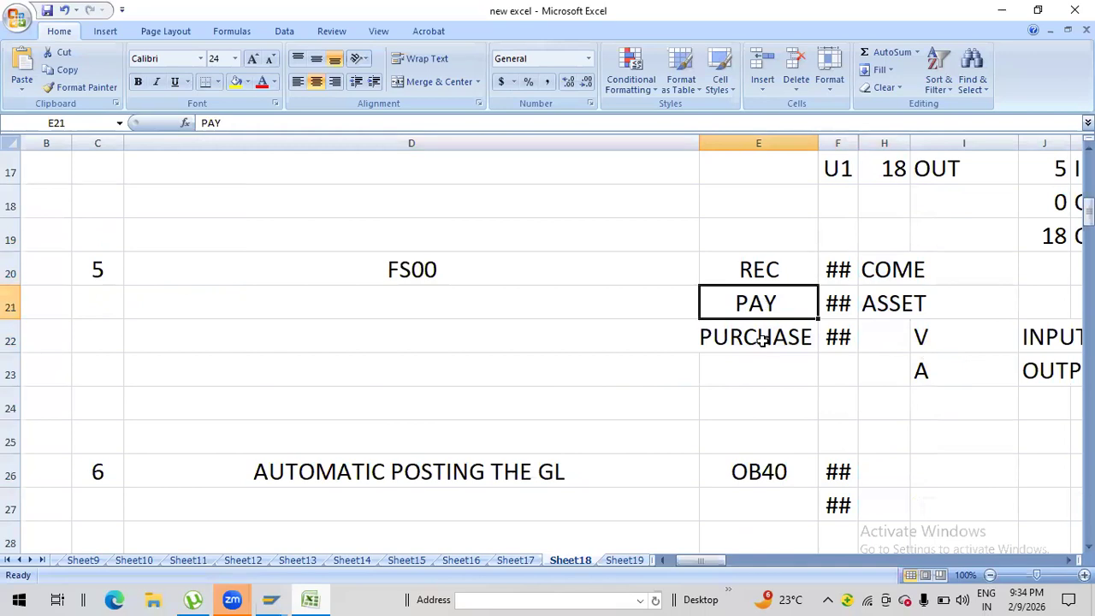
left_click(763, 339)
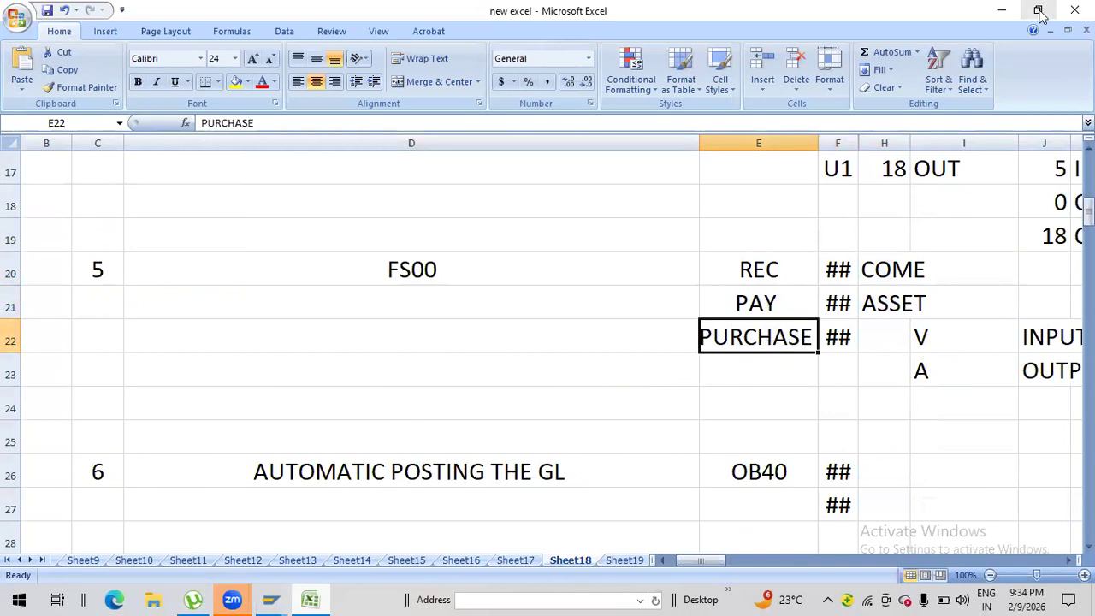
Step: Return to SAP, open transaction FS00 and switch the G/L account list to company code DVY1
left_click(1001, 10)
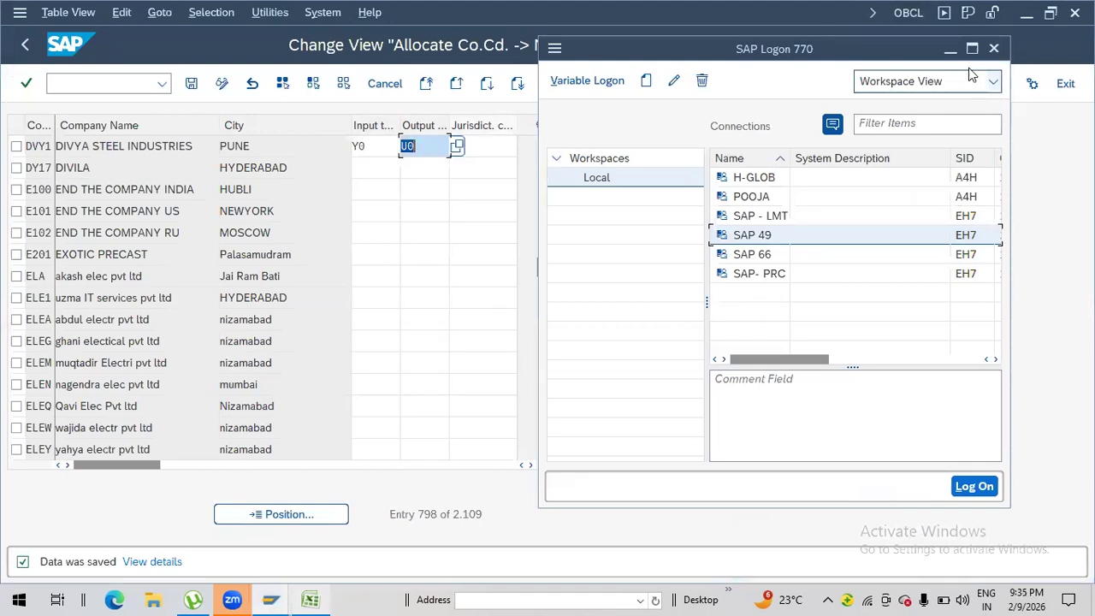
left_click(951, 51)
left_click(111, 82)
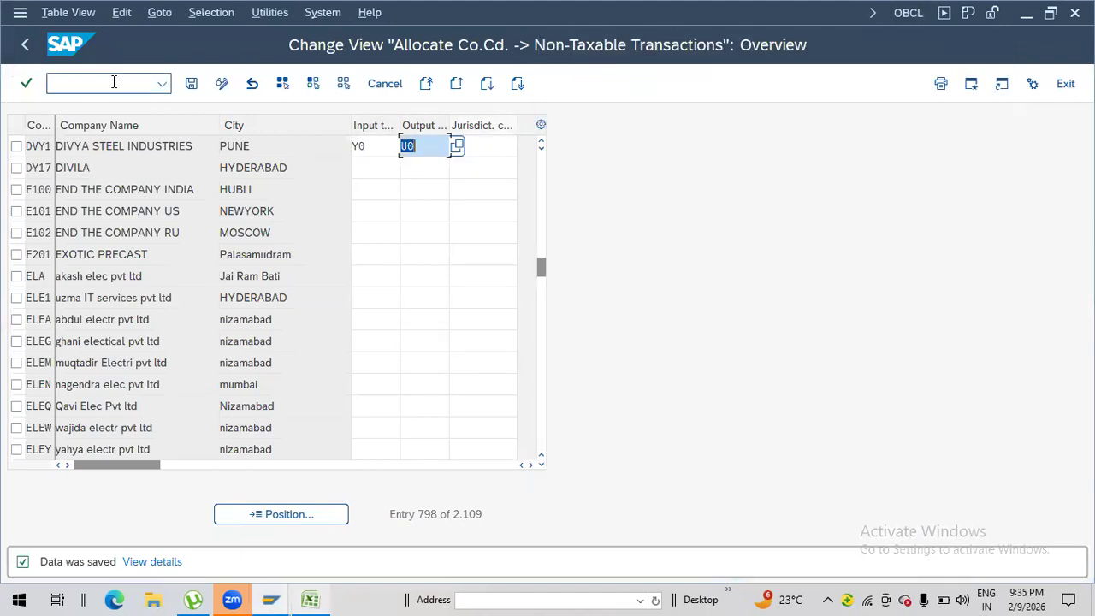
type("/NFS00")
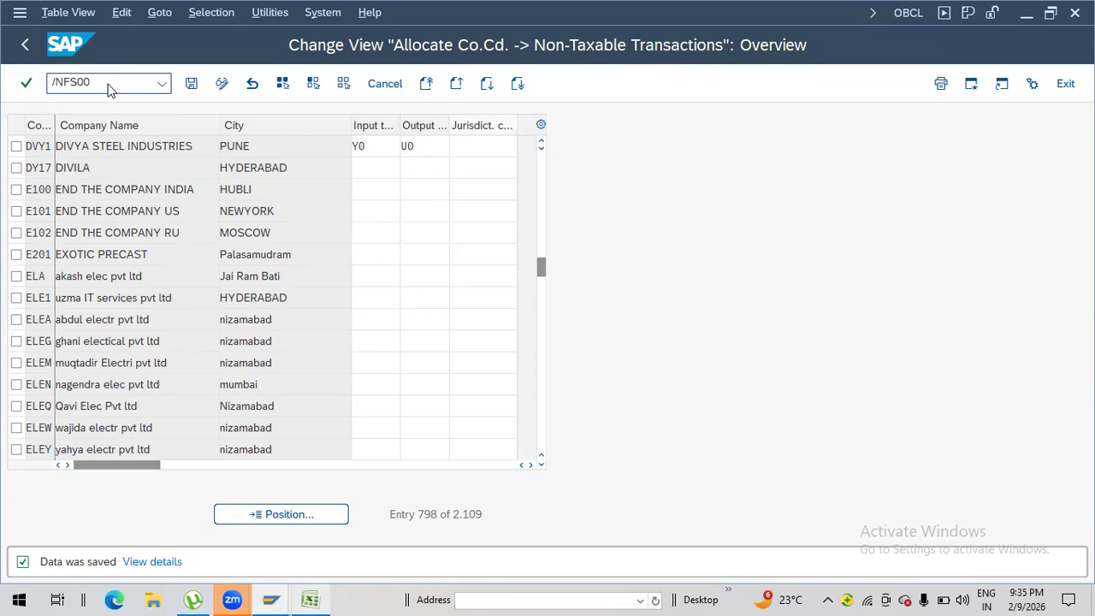
key("Return")
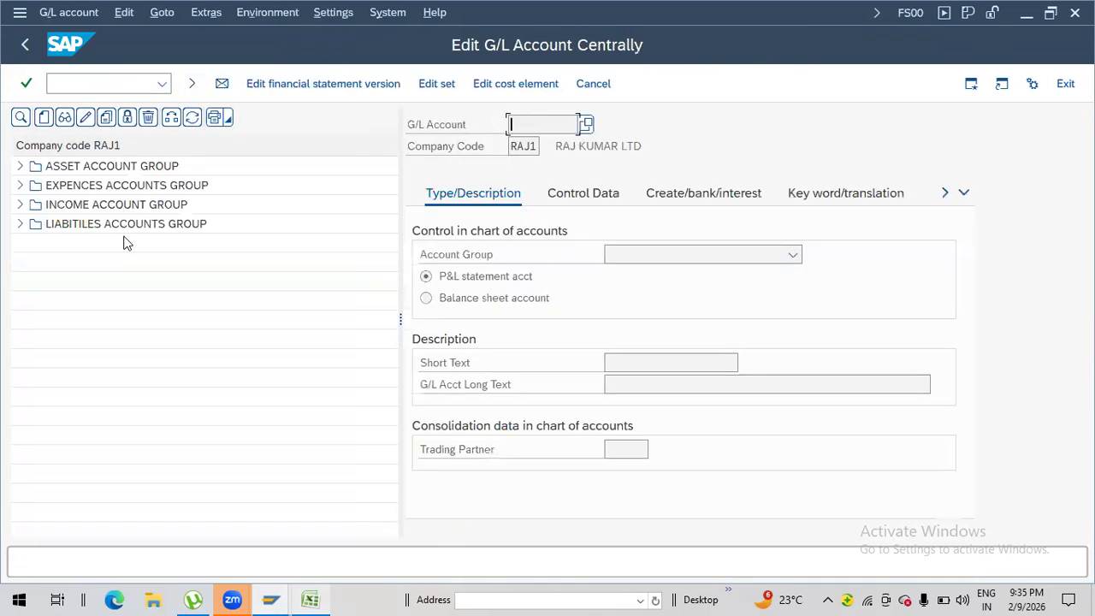
left_click(171, 118)
type("DVY1")
key("Return")
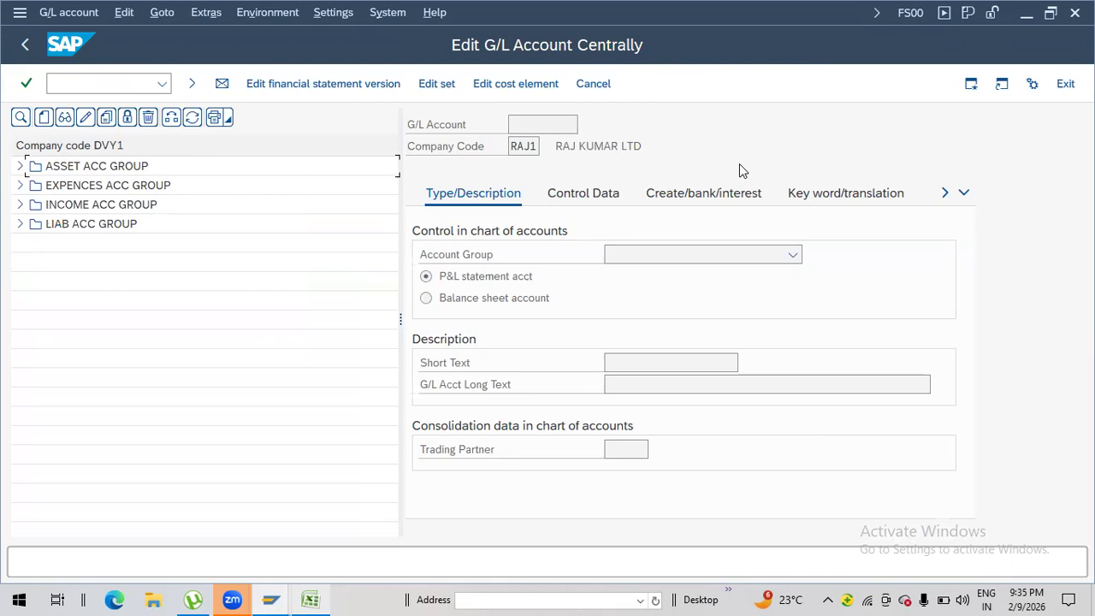
Step: Open TAX REC ACC (3005) in the income account group for changing and check its tax category and account management settings
left_click(20, 204)
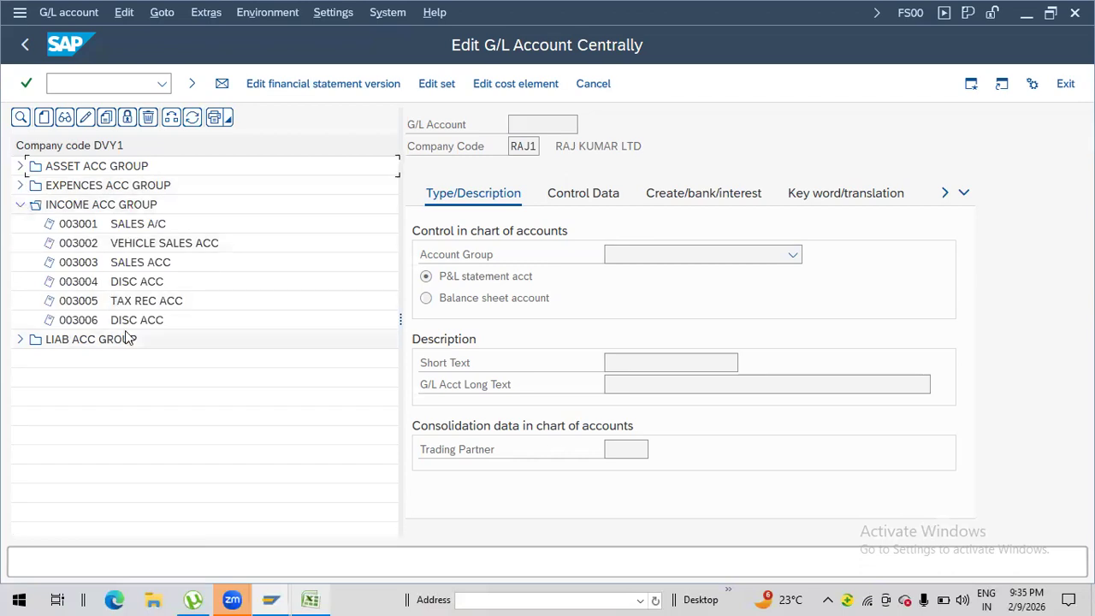
left_click(117, 305)
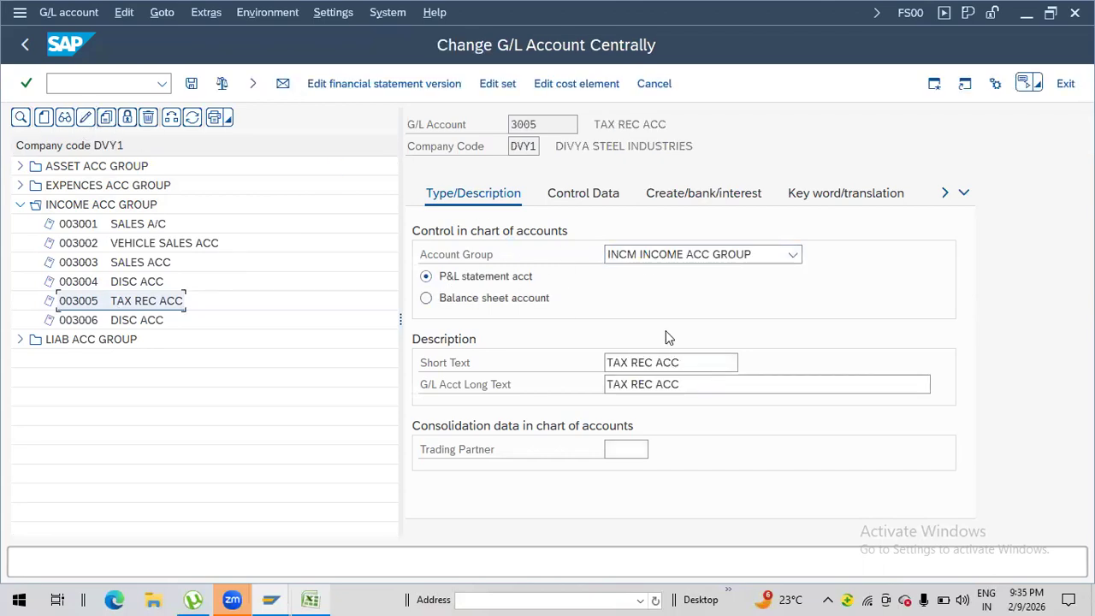
left_click(601, 196)
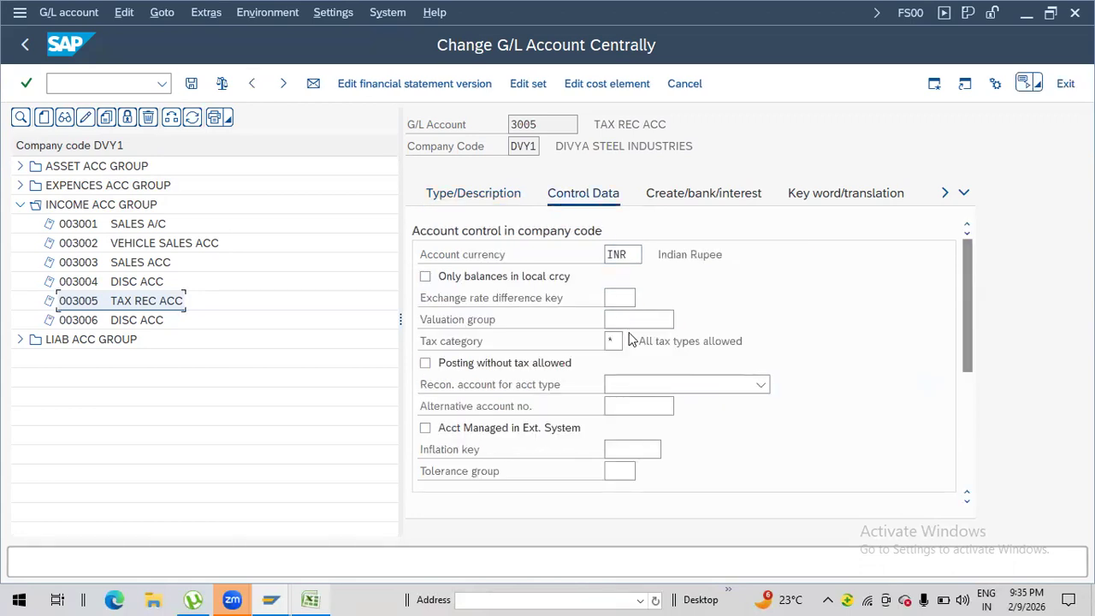
double_click(616, 341)
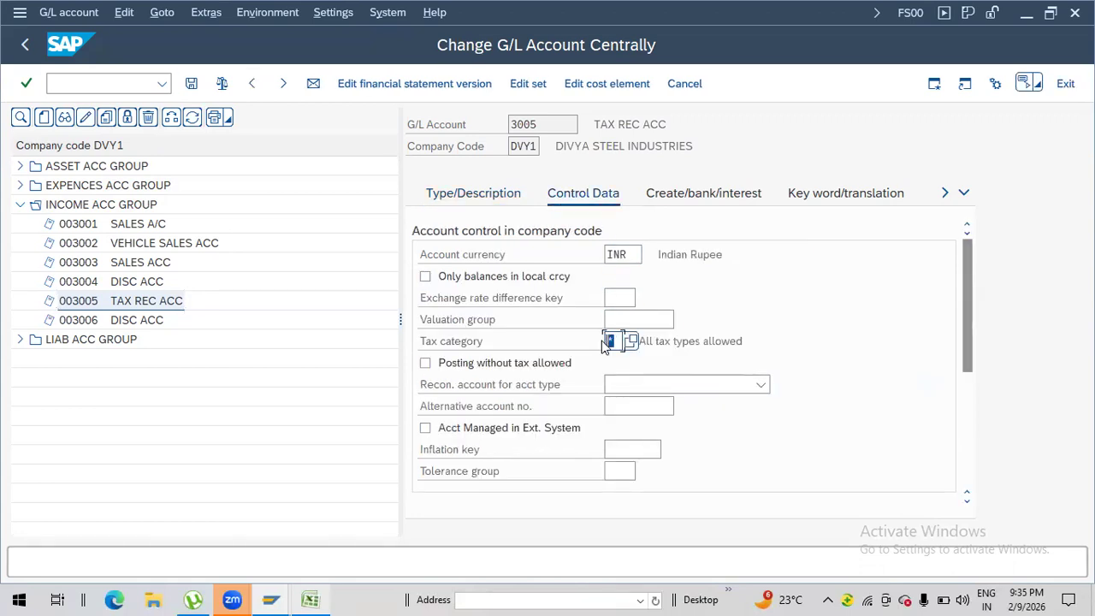
left_click(616, 341)
left_click_drag(966, 332, 969, 434)
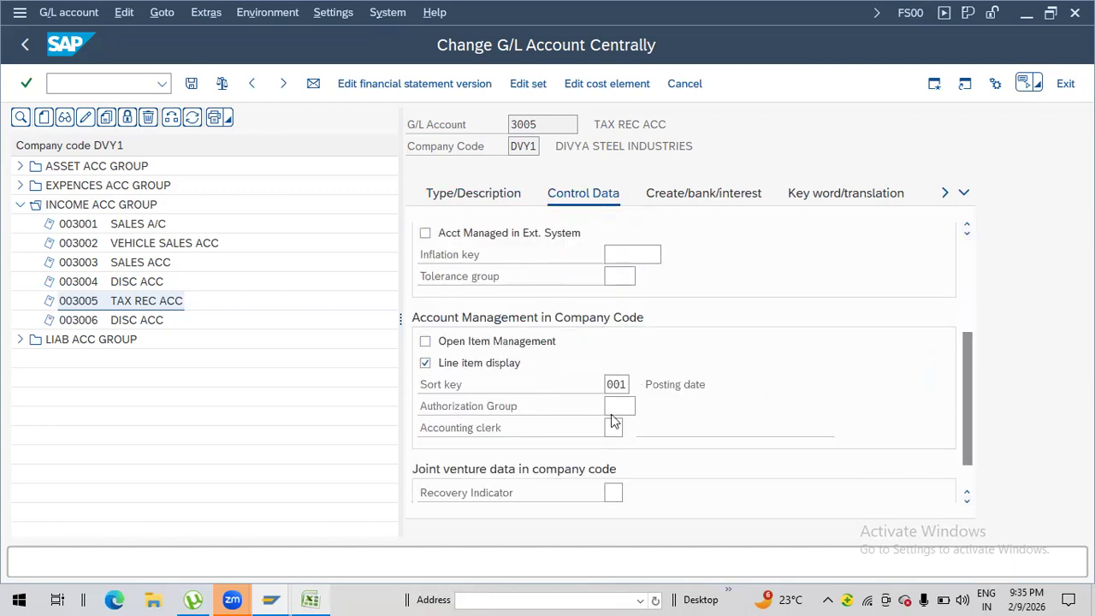
Step: Set the field status group of account 3005 to G041 and save the account
left_click(672, 200)
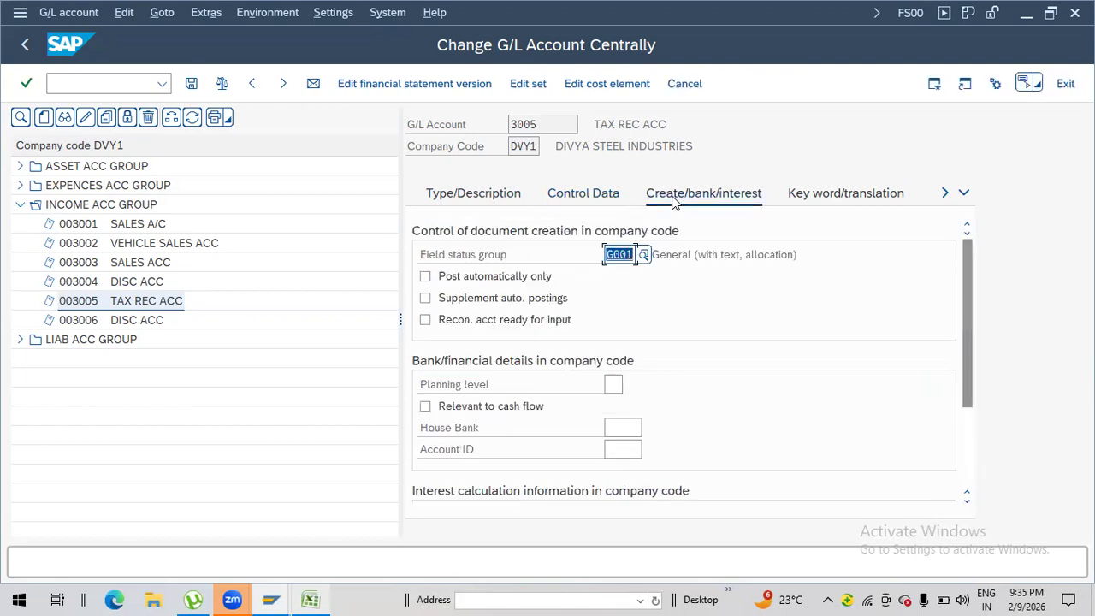
left_click(629, 256)
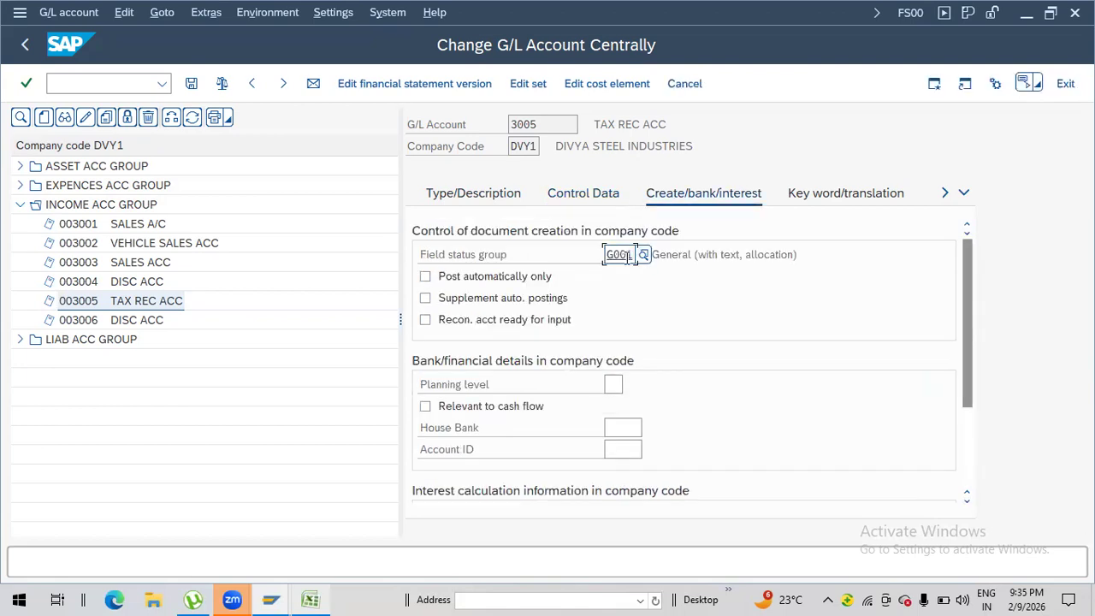
key("BackSpace")
type("4")
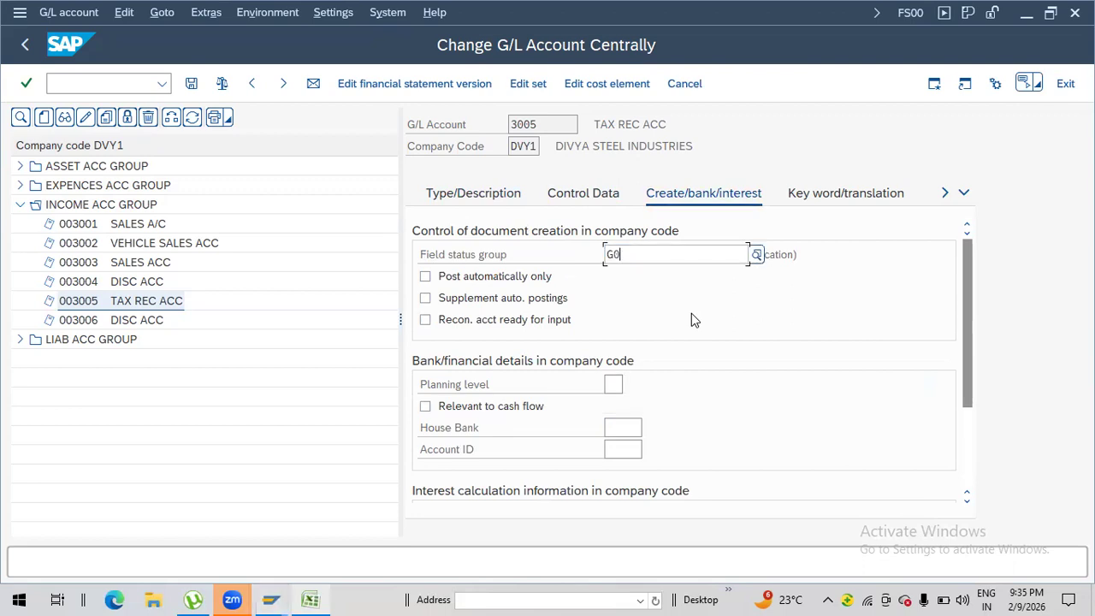
key("Return")
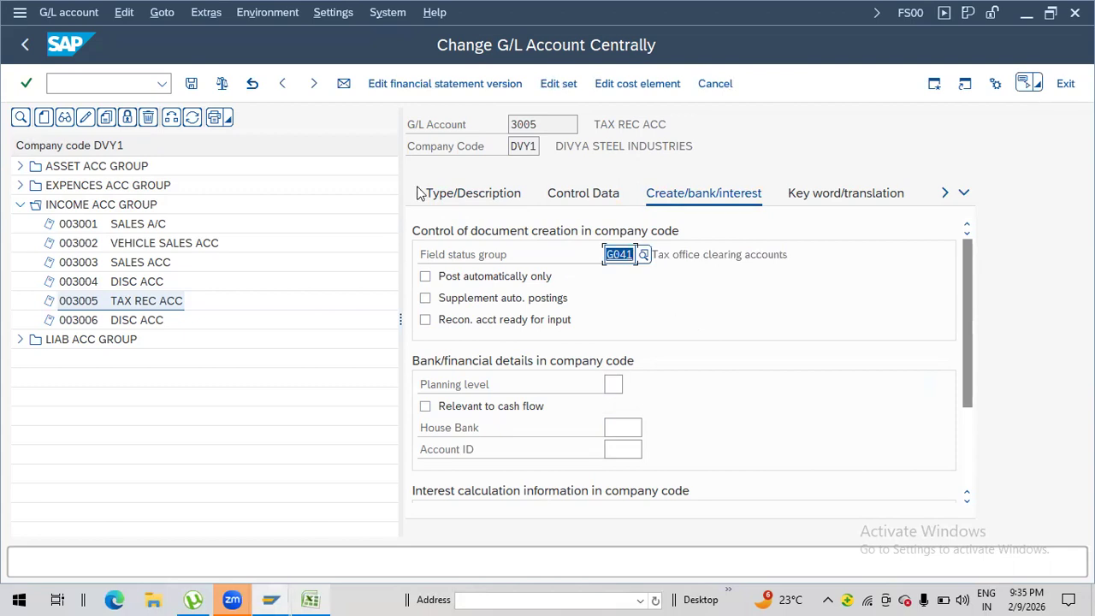
left_click(192, 85)
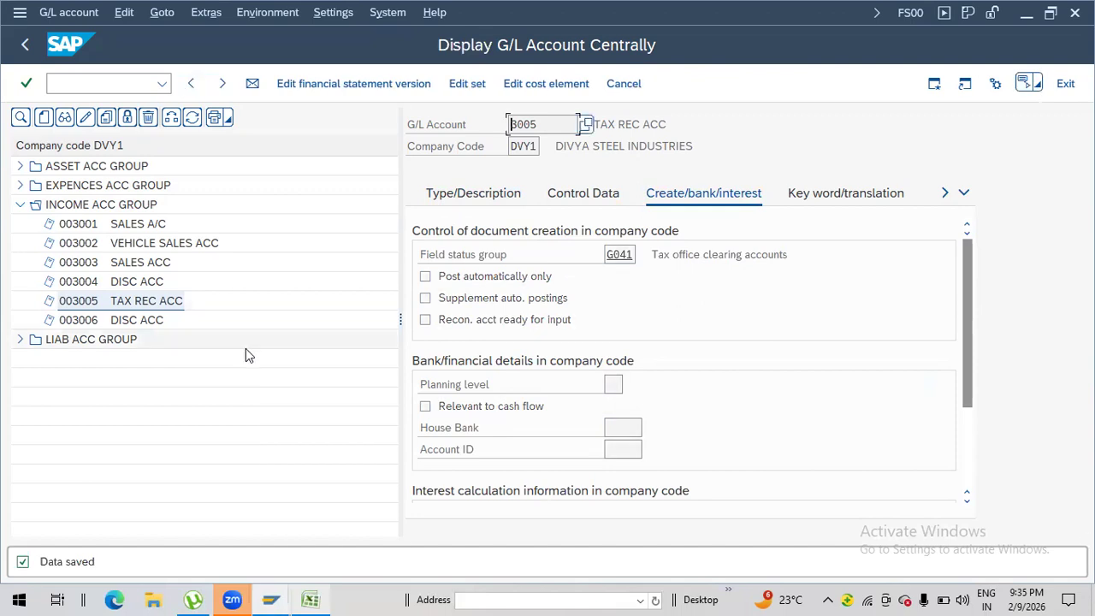
Step: Switch to Excel, widen column F and enter 3005 as the REC account in cell F20
left_click(309, 599)
left_click(837, 269)
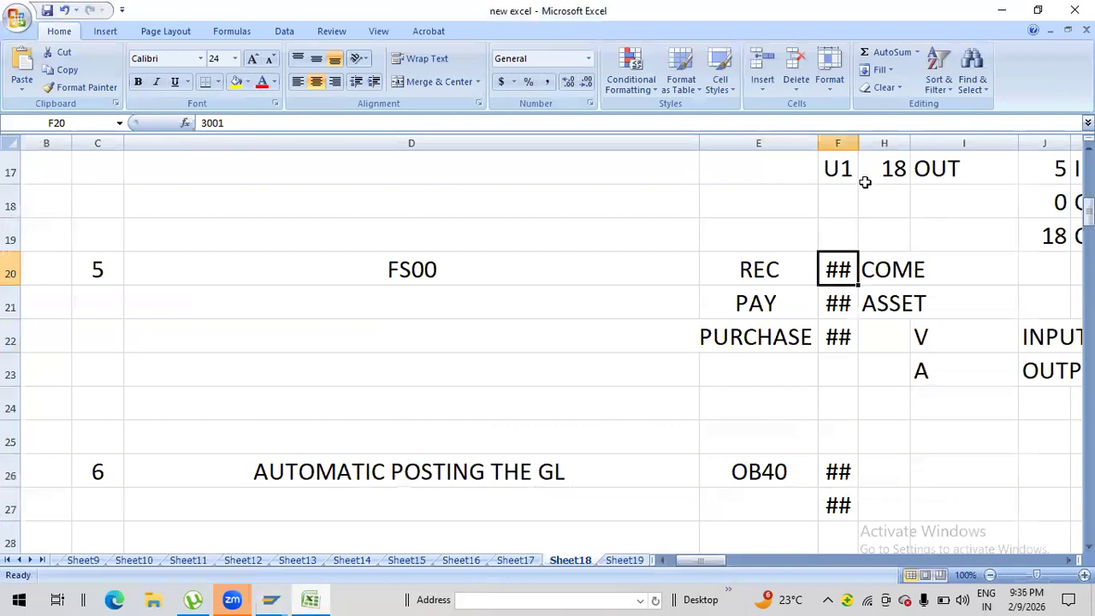
left_click_drag(858, 144, 928, 147)
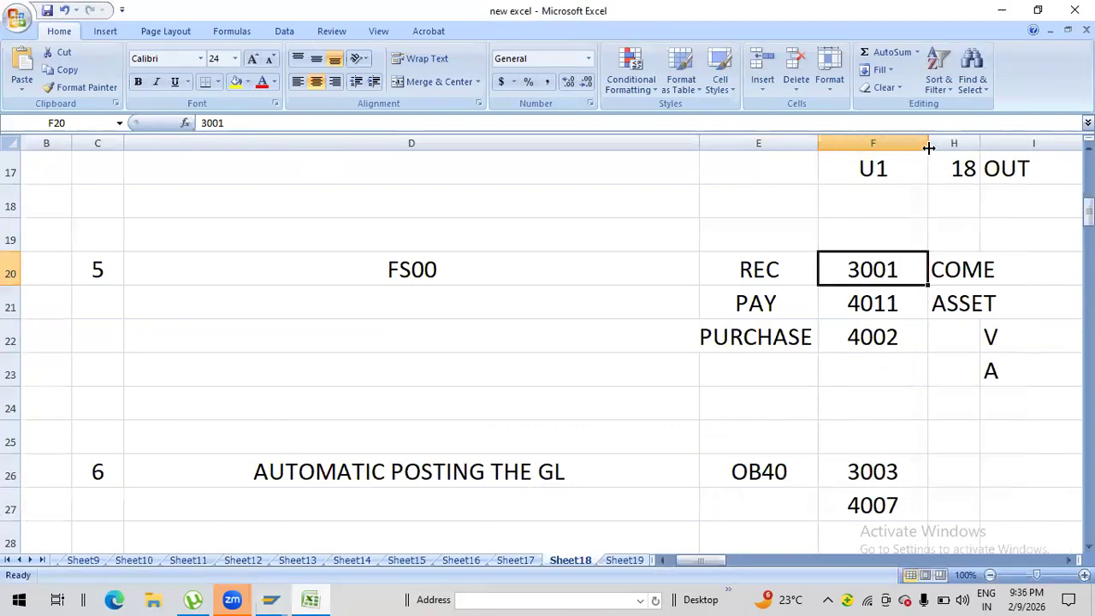
type("3005")
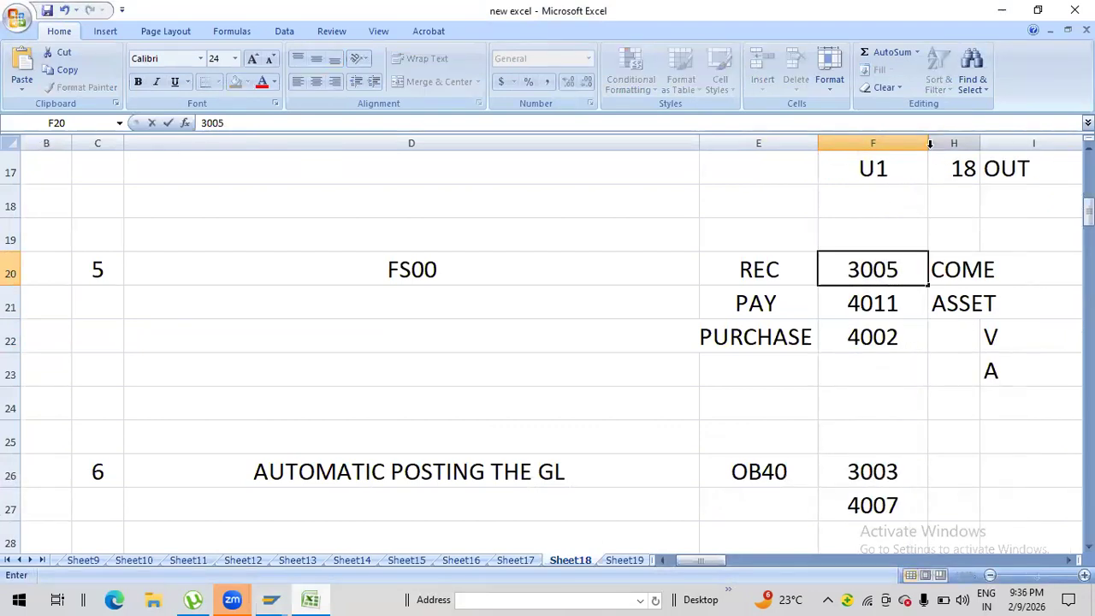
key("Return")
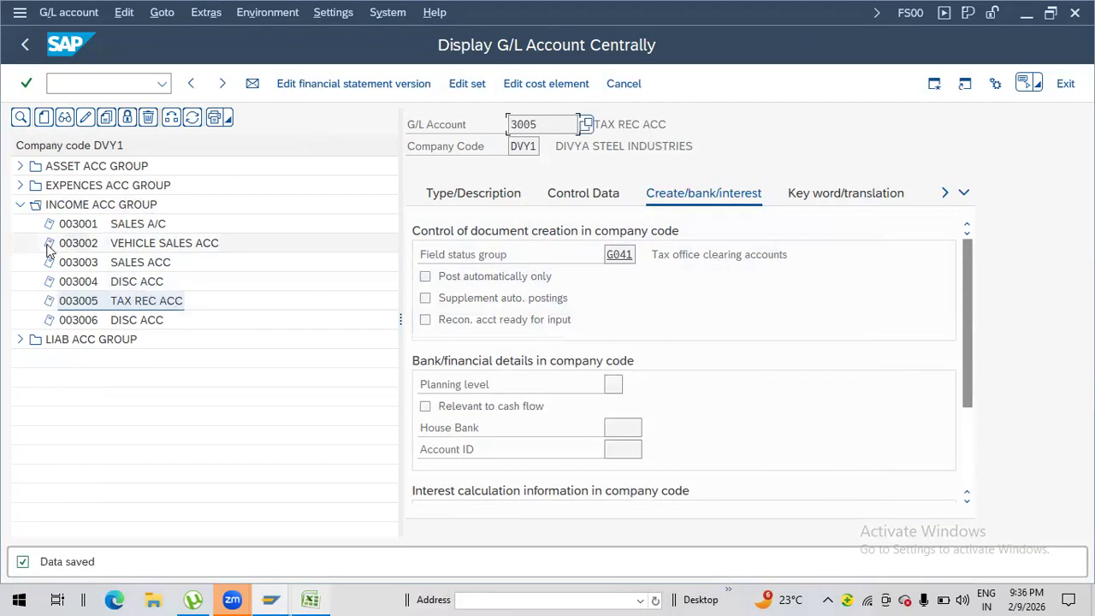
Step: Switch to SAP and open TAX PAY (4013) in the expenses account group for changing
left_click(19, 206)
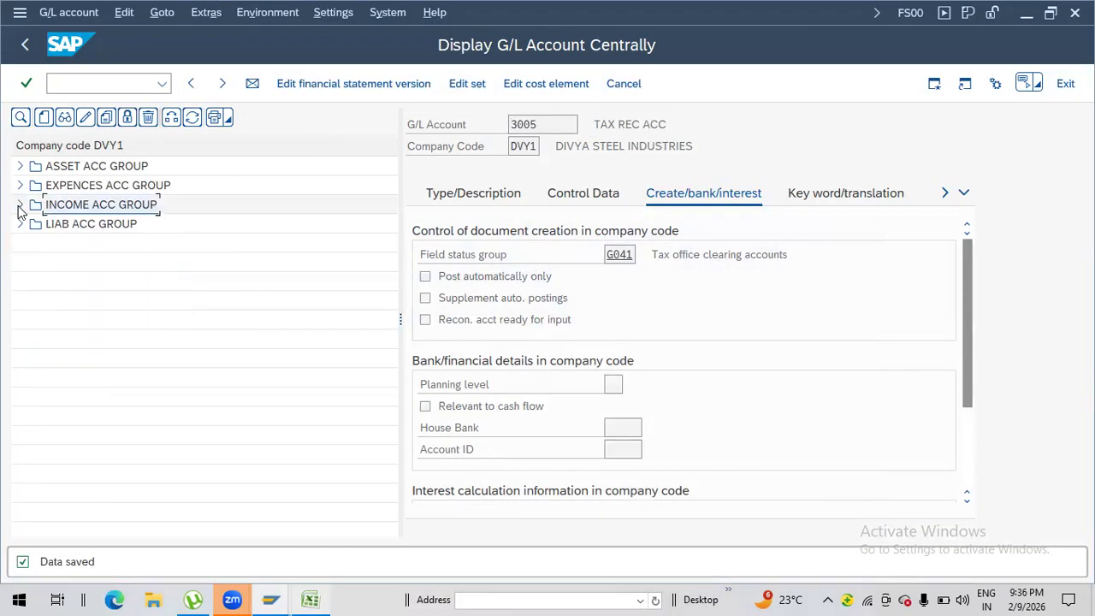
left_click(21, 186)
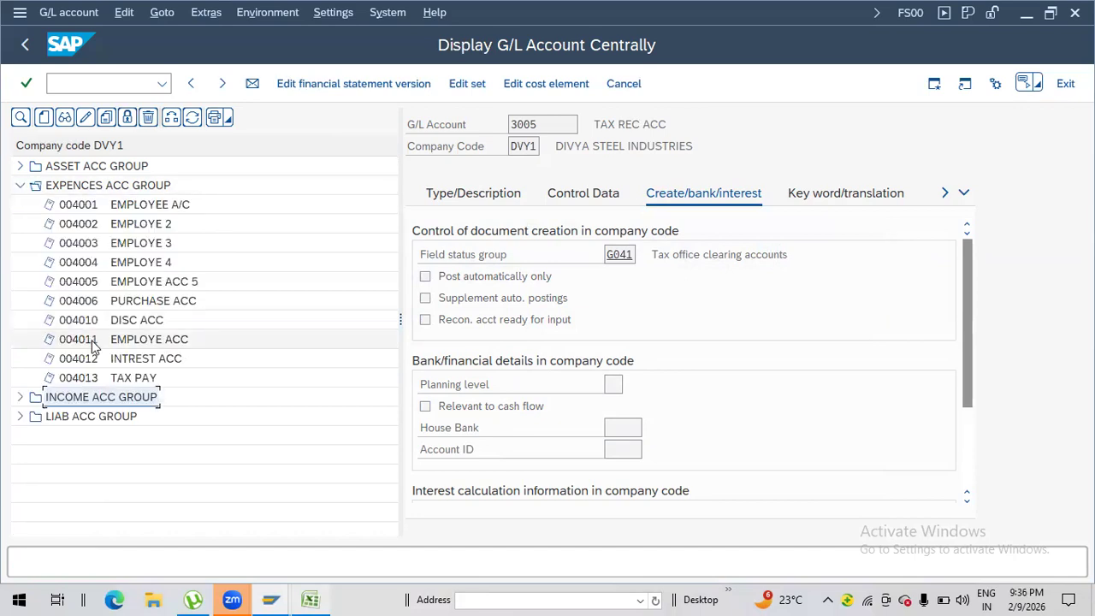
left_click(106, 377)
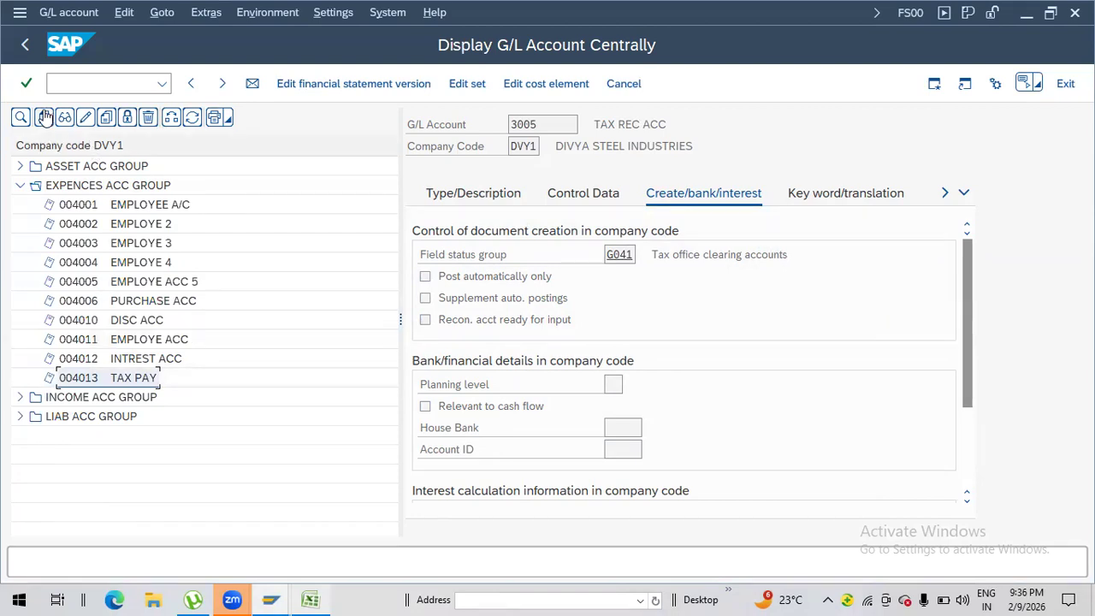
left_click(85, 118)
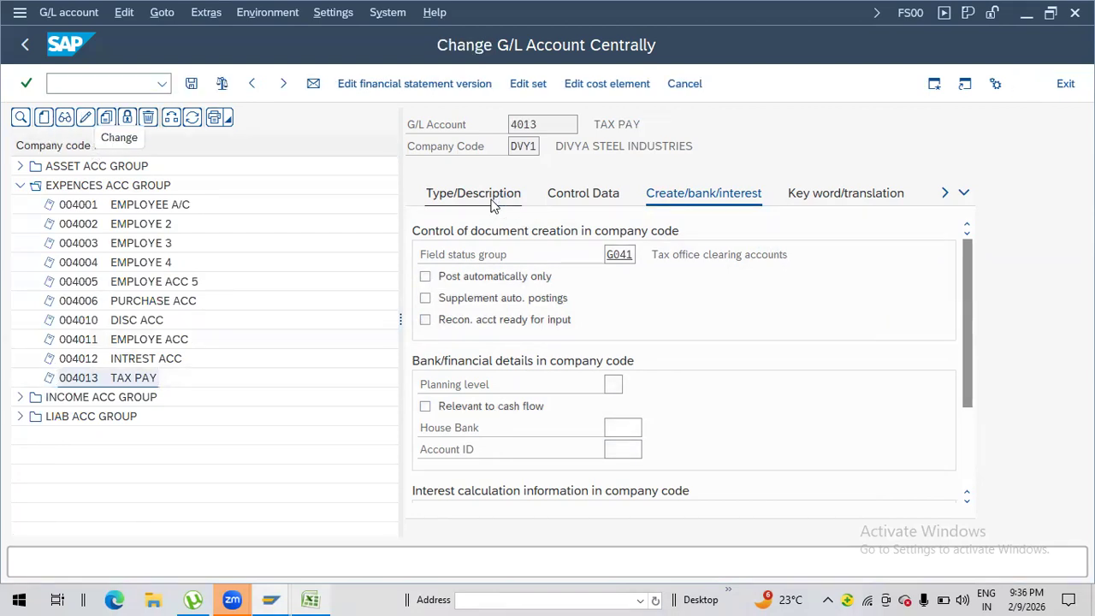
Step: Review the type, control data and field status group of the TAX PAY account and save it
left_click(492, 202)
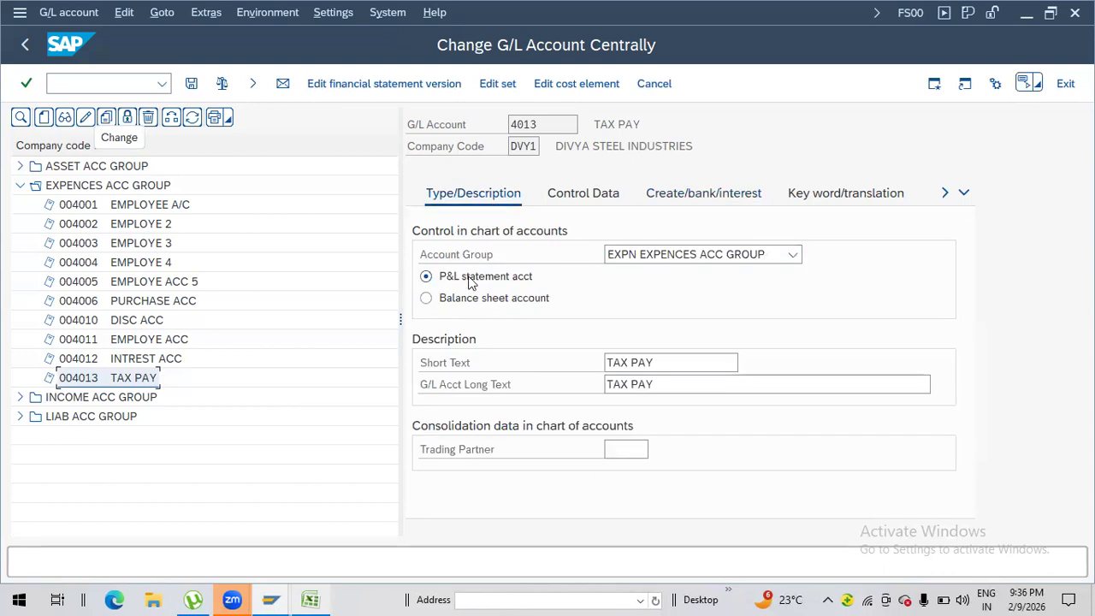
left_click(564, 197)
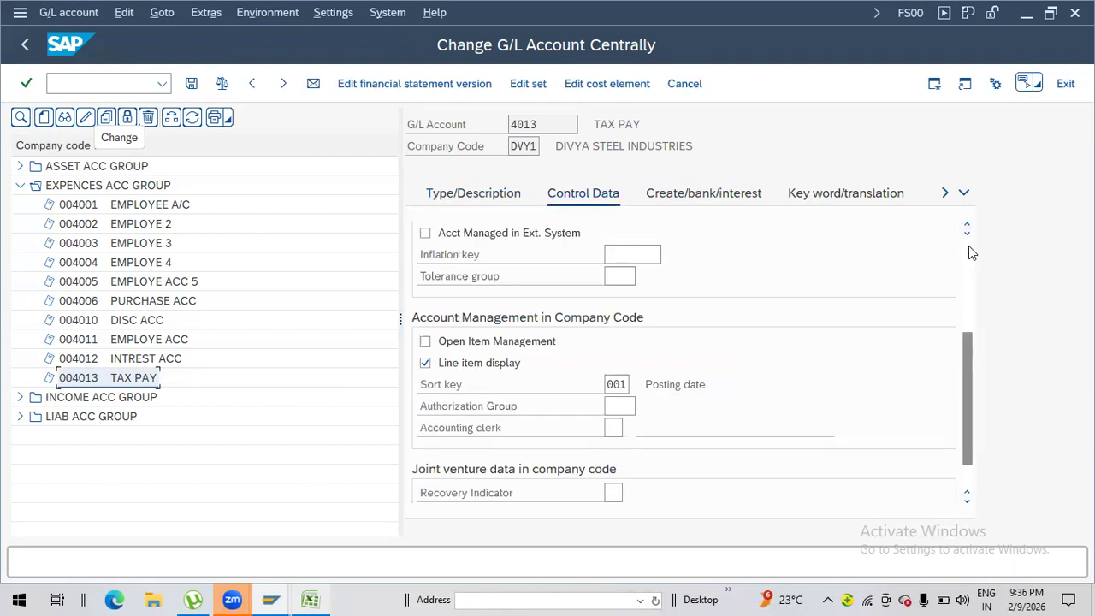
scroll(968, 247, "up", 3)
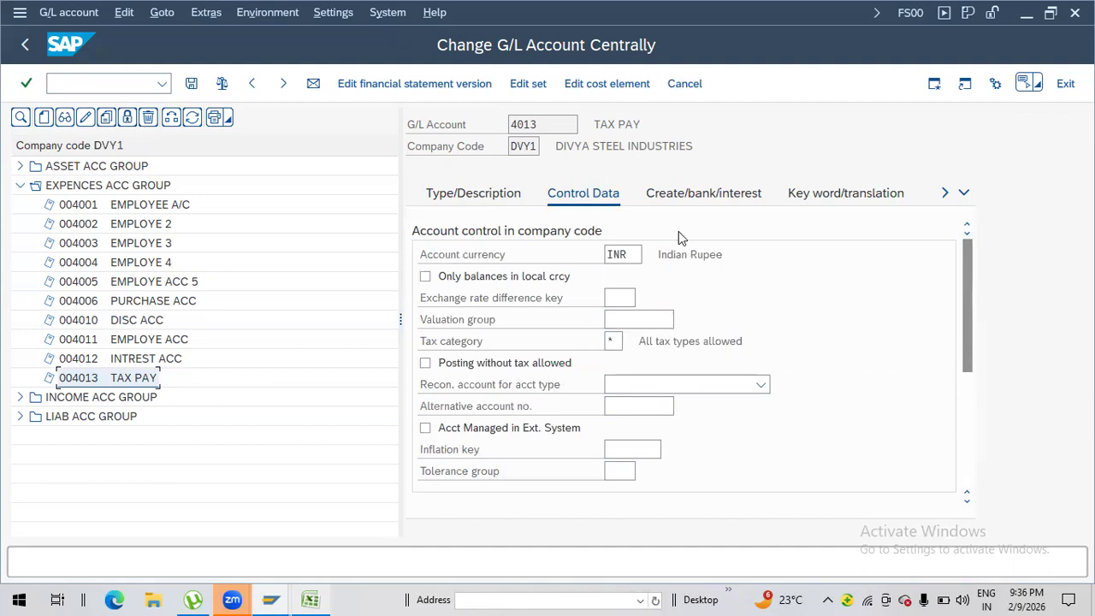
left_click(666, 196)
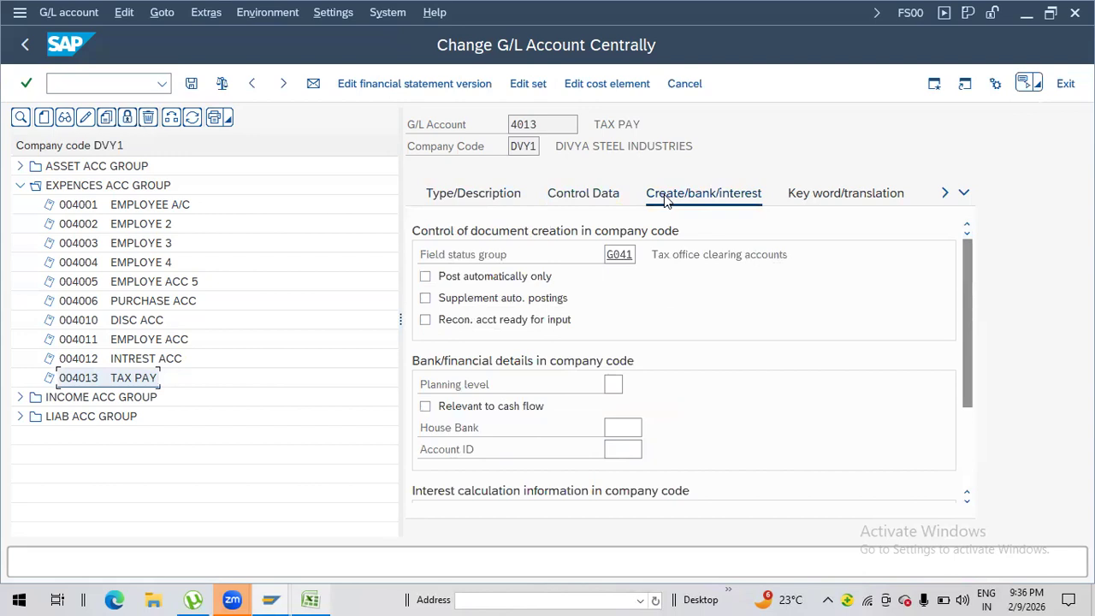
left_click(192, 84)
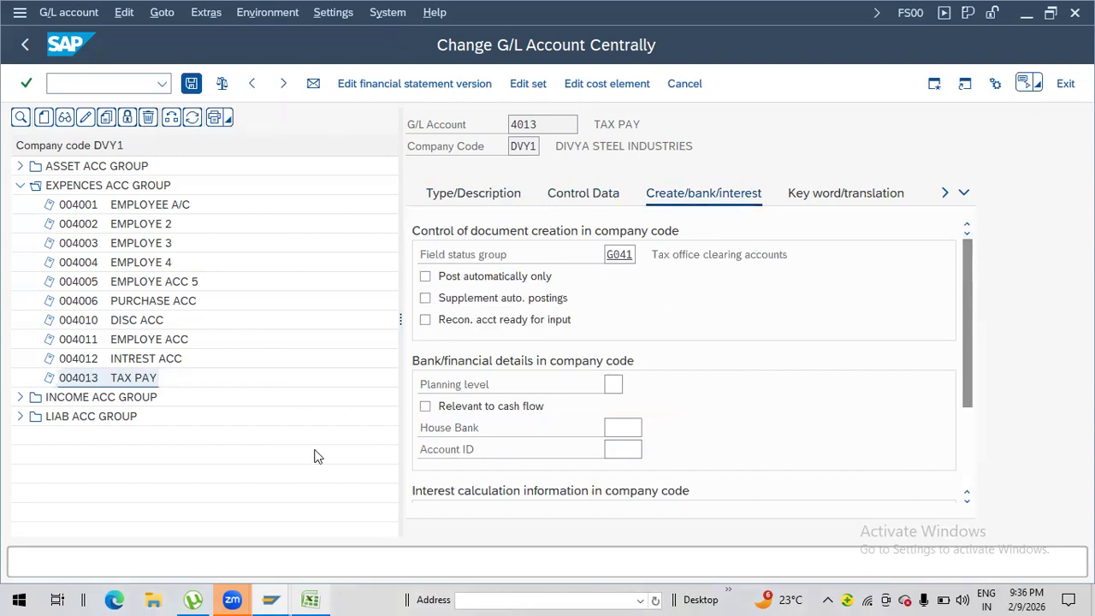
Step: Switch to Excel and enter 4013 as the PAY account in cell F21
left_click(310, 599)
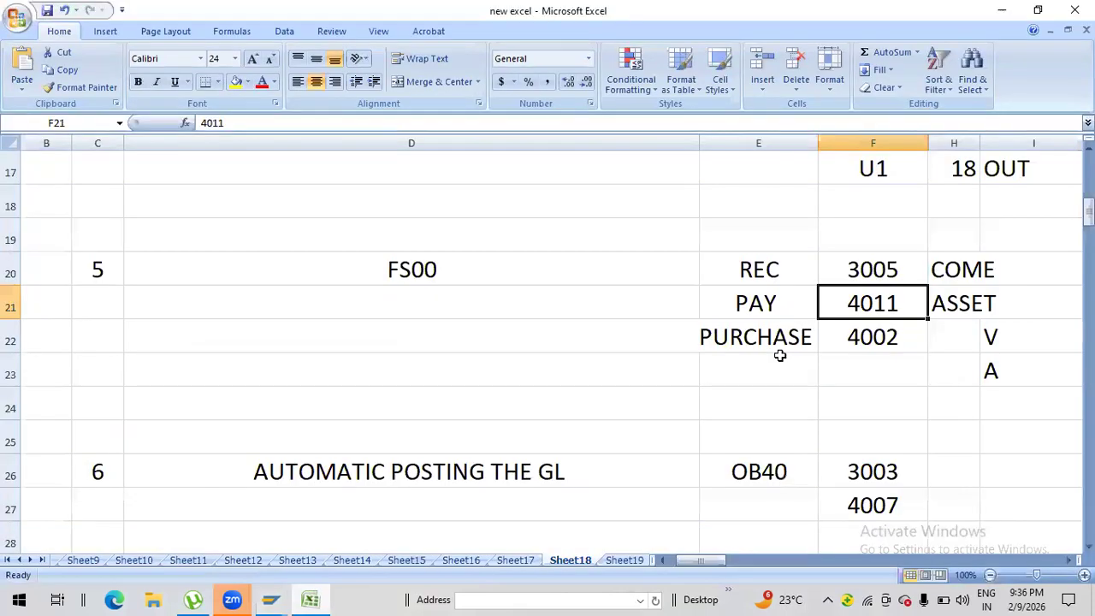
type("4013")
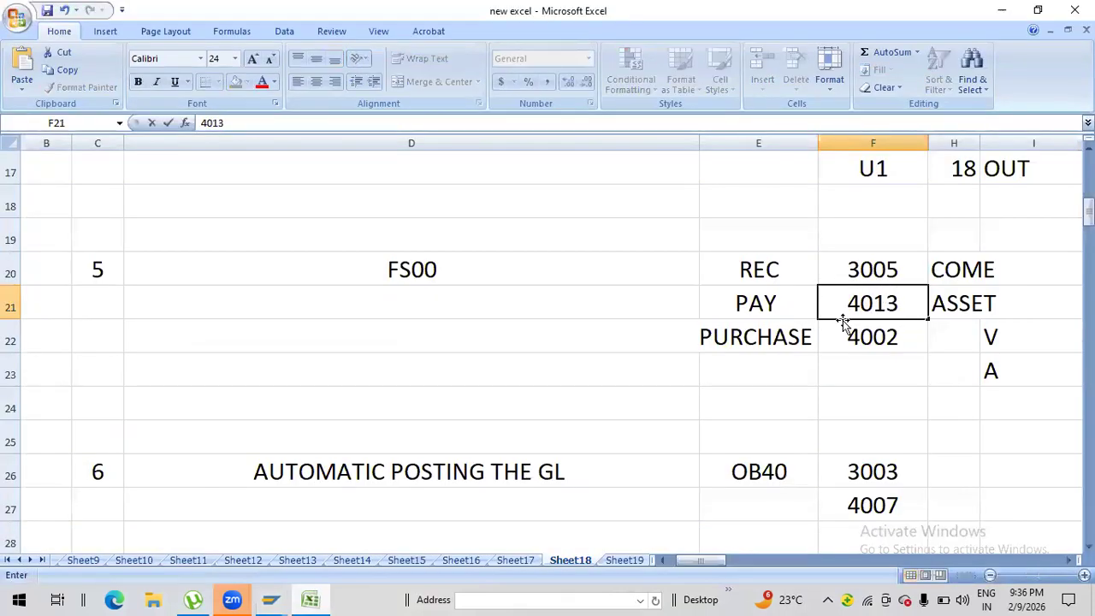
left_click(874, 337)
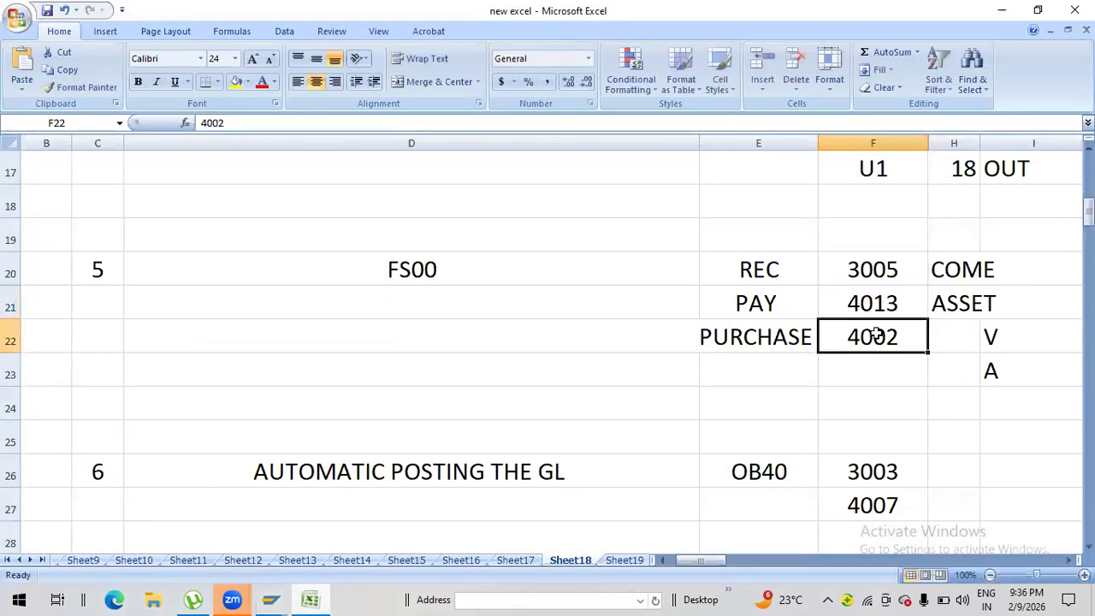
Step: Switch to SAP, dismiss the information message and open PURCHASE ACC (4006) in the expenses account group for changing
left_click(999, 16)
left_click(480, 423)
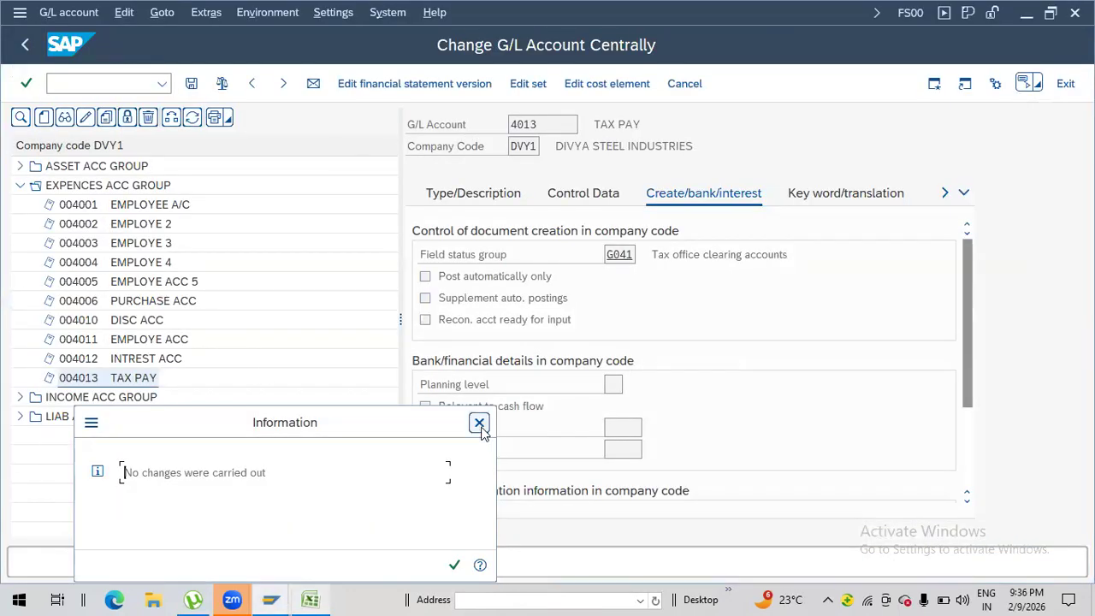
left_click(134, 296)
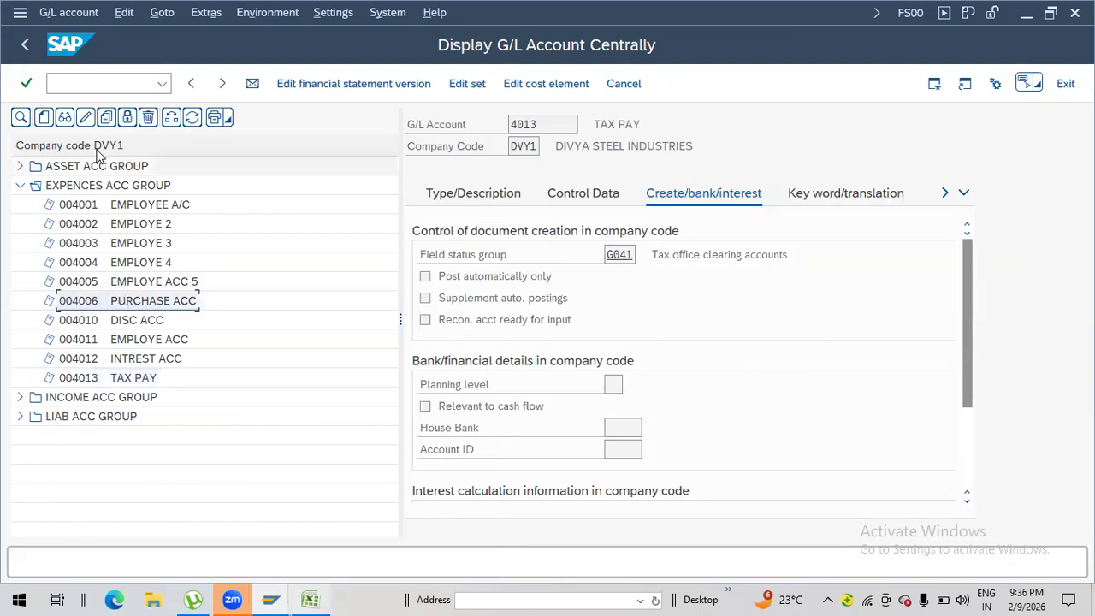
left_click(85, 119)
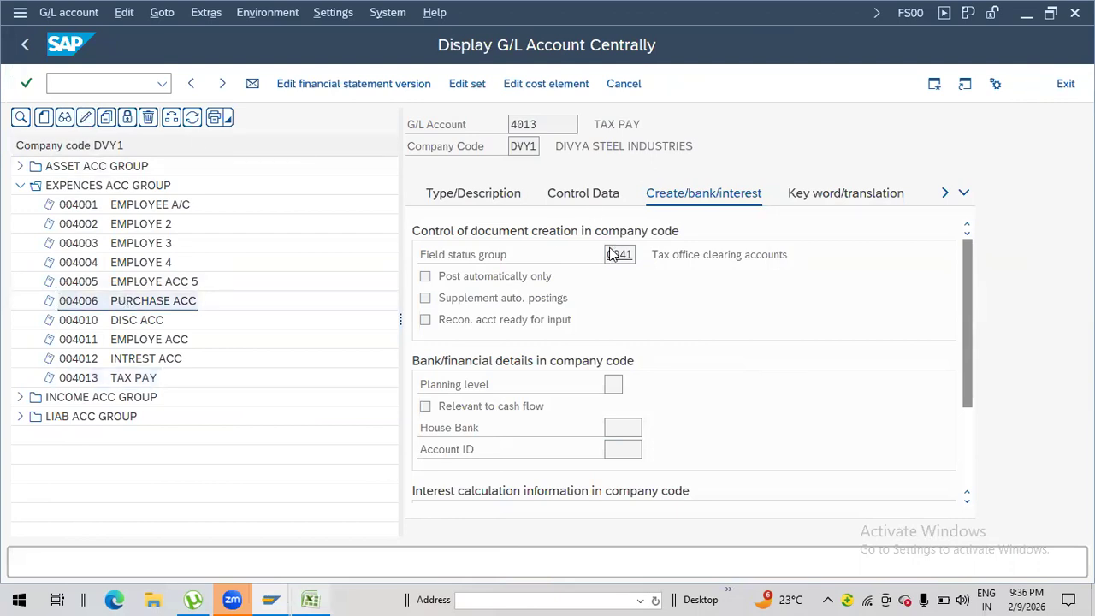
Step: Set the tax category of the PURCHASE ACC account to * in its control data and save the account
left_click(584, 195)
left_click(612, 340)
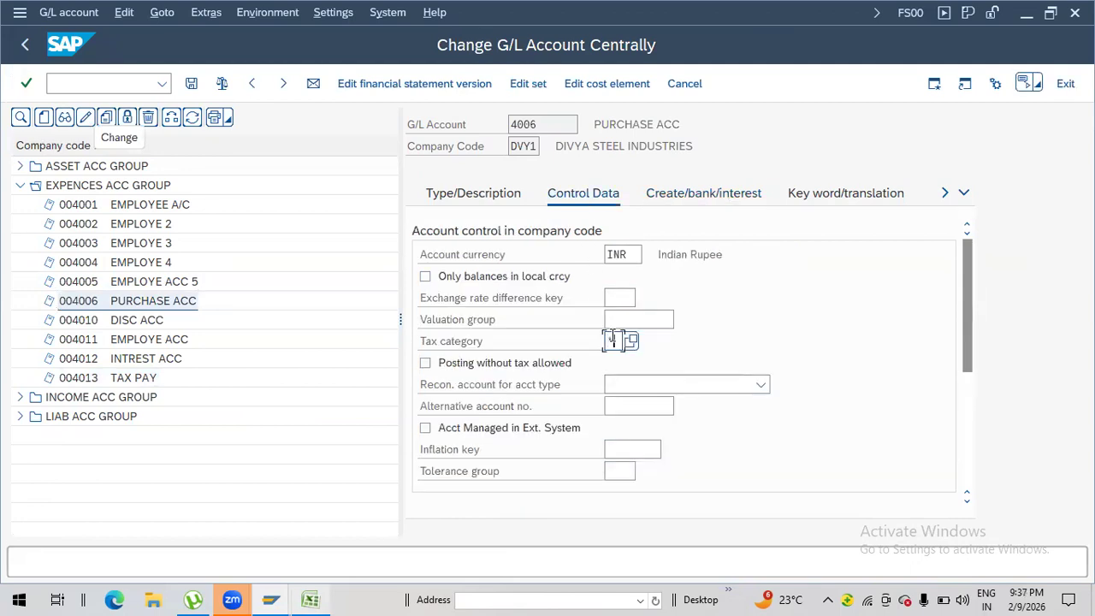
type("*")
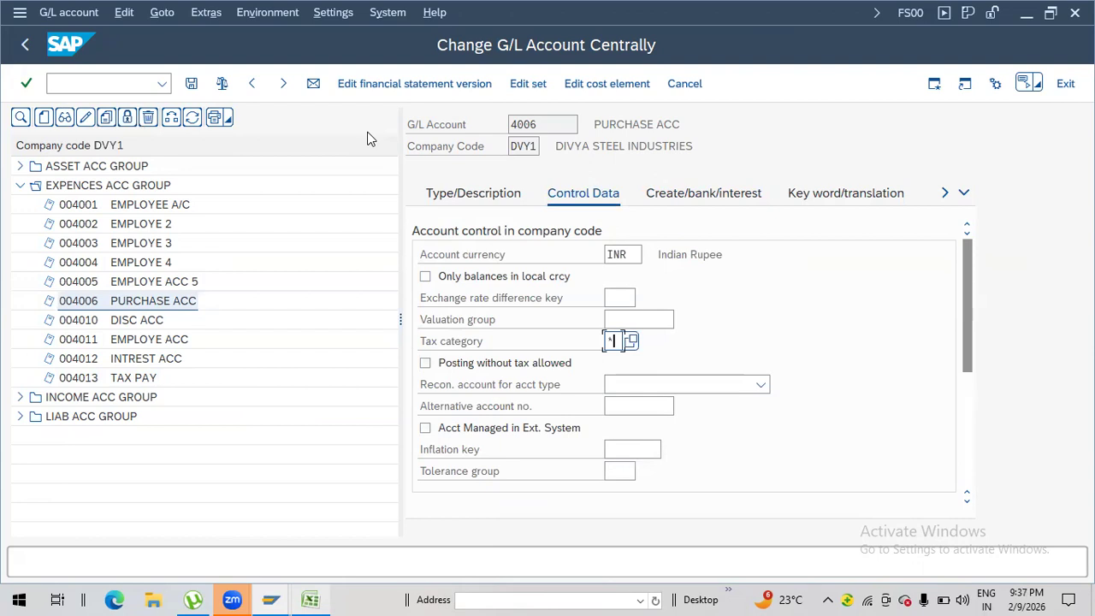
left_click(192, 85)
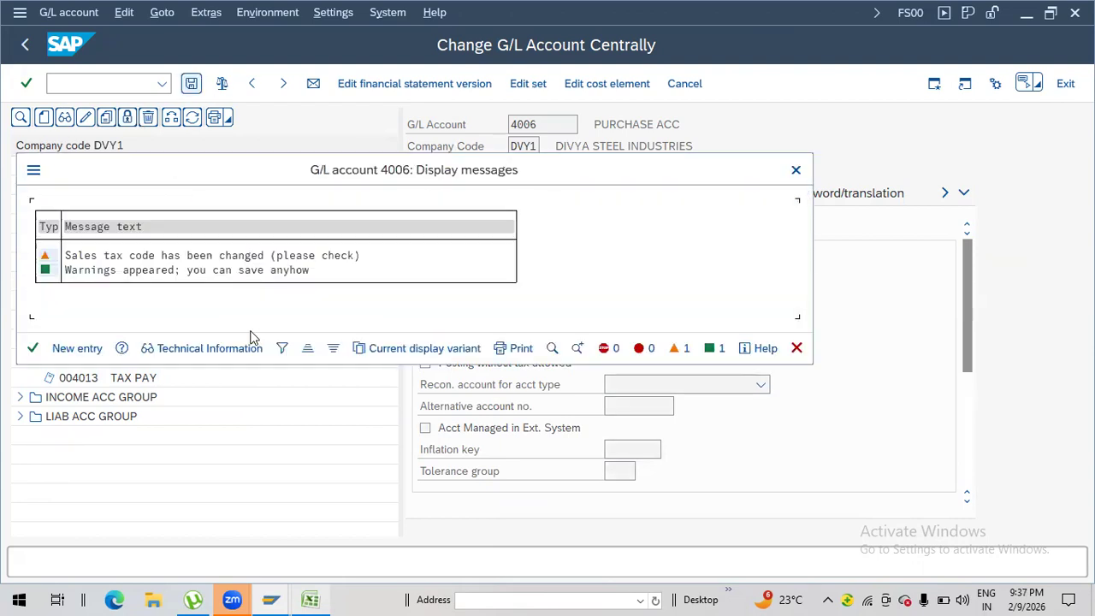
left_click(33, 348)
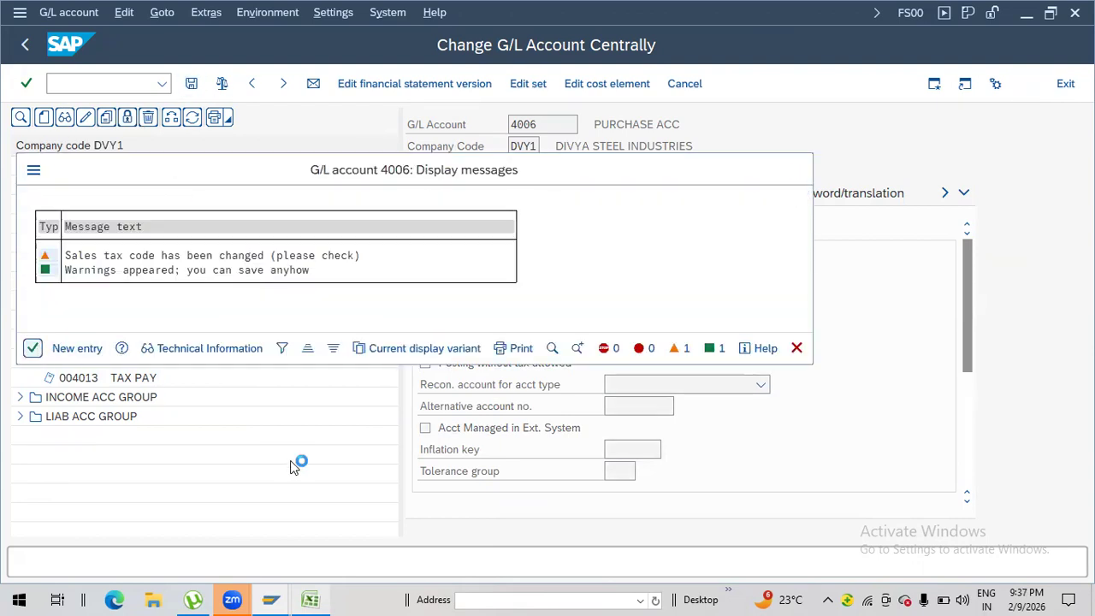
Step: Switch to Excel and enter 4006 as the PURCHASE account in cell F22
left_click(310, 600)
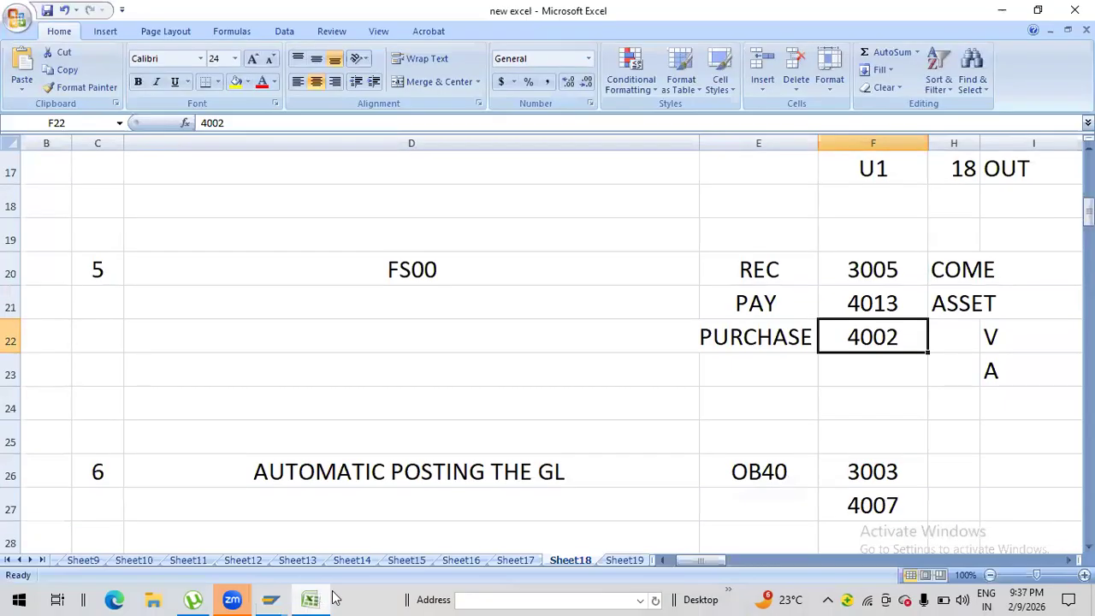
type("4006")
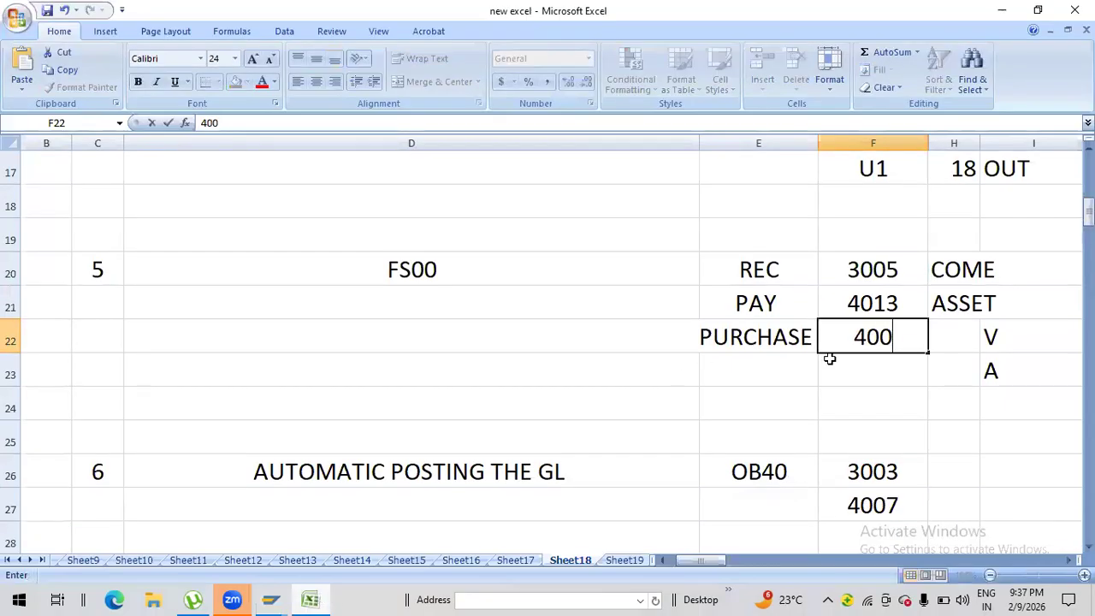
key("Return")
Step: Go through the OB40 and PURCHASE rows and clear the CO entry from cell H30
key("Down")
key("Down")
key("Down")
key("Down")
key("Down")
key("Down")
key("Down")
key("Down")
key("Down")
key("Down")
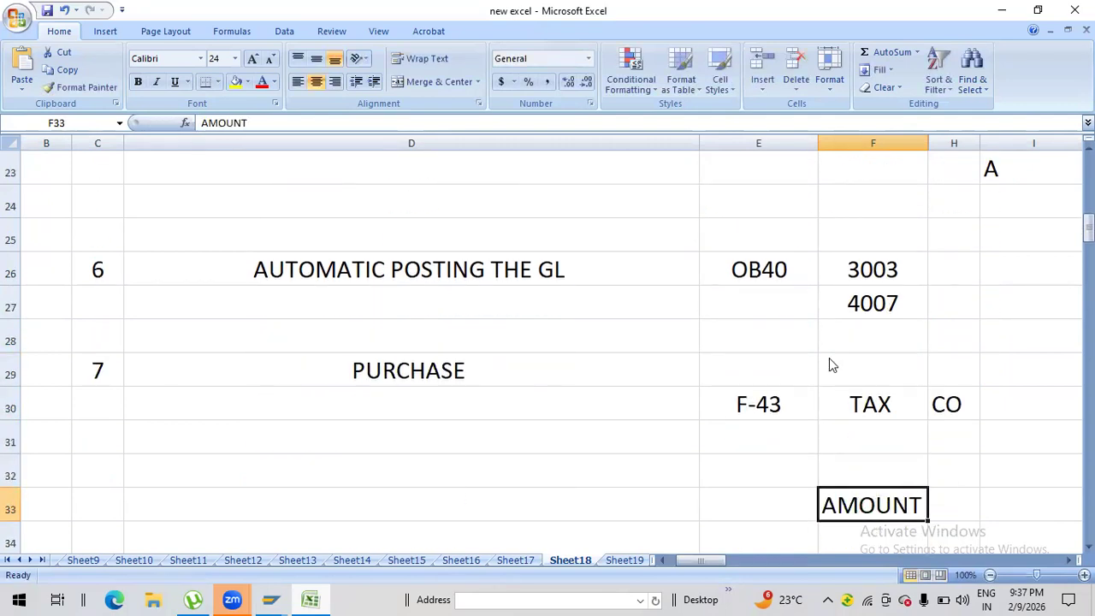
left_click_drag(613, 269, 929, 303)
left_click_drag(545, 379, 895, 410)
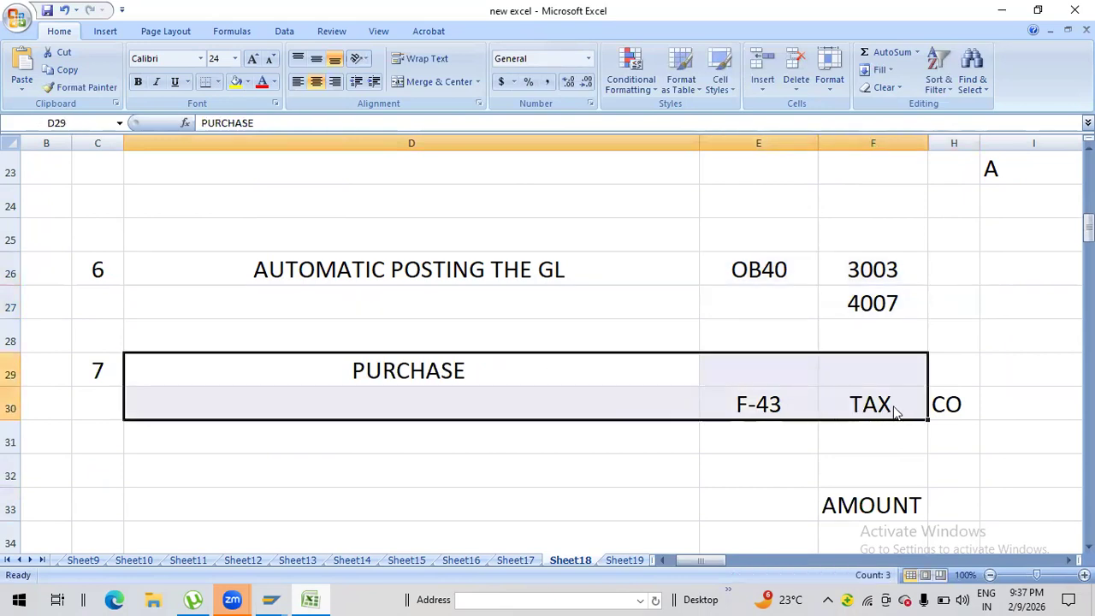
left_click(951, 409)
key("Delete")
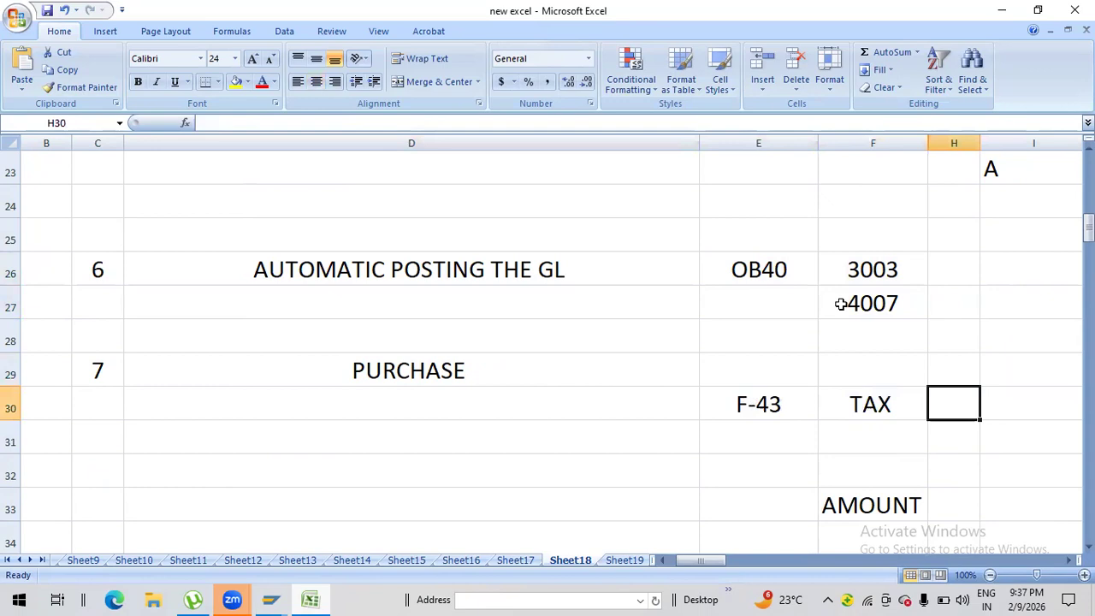
Step: Check the OB40 row and FS00 accounts in the worksheet, switch to SAP and open transaction OB40
left_click(775, 268)
left_click(837, 238)
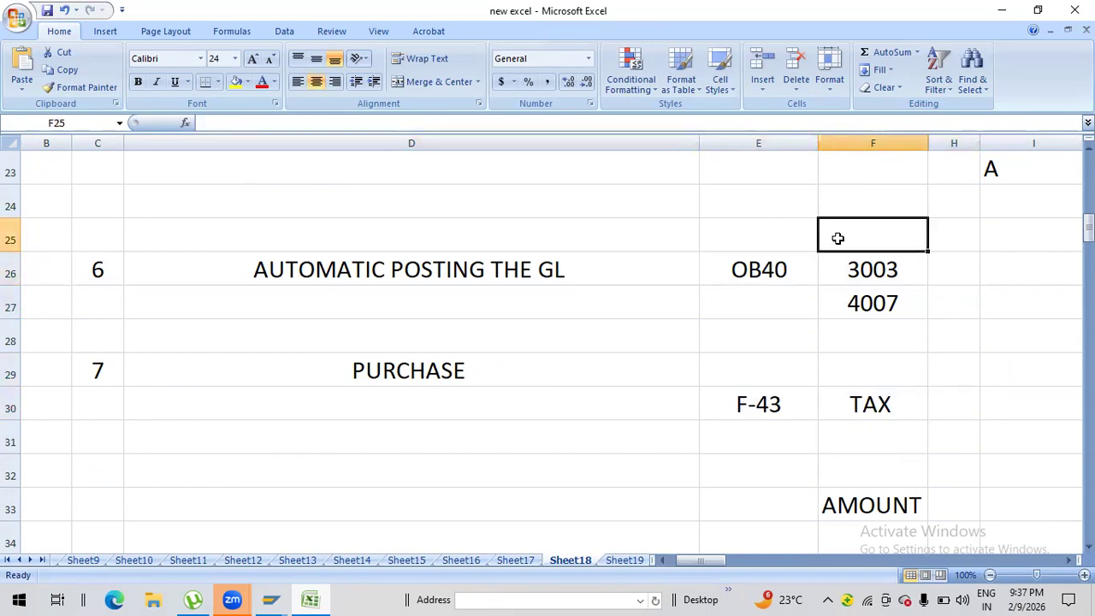
left_click_drag(1088, 227, 1088, 211)
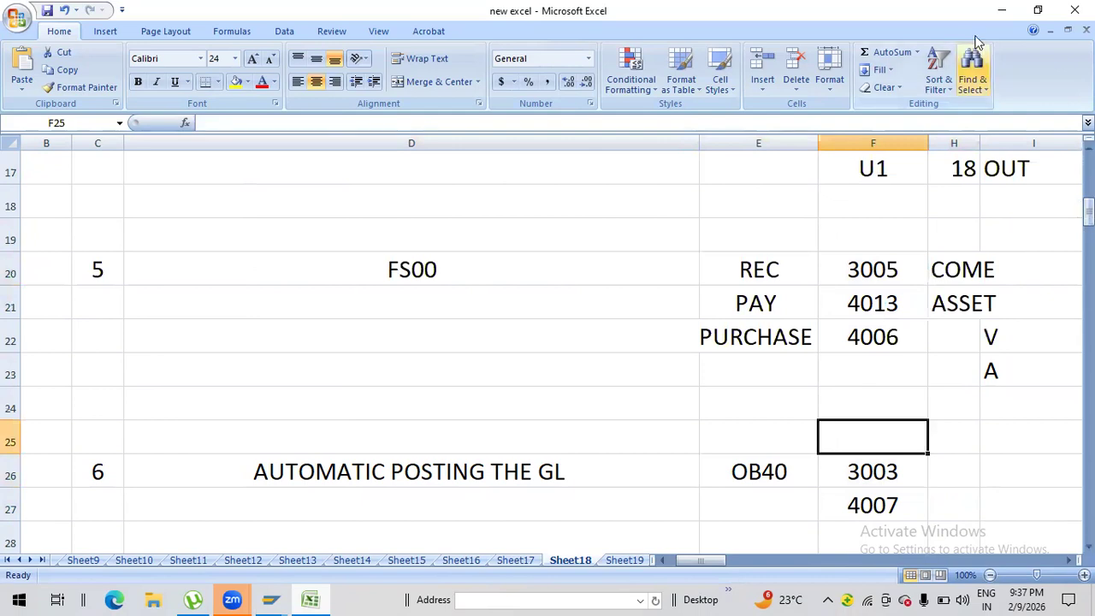
left_click(999, 15)
left_click(111, 79)
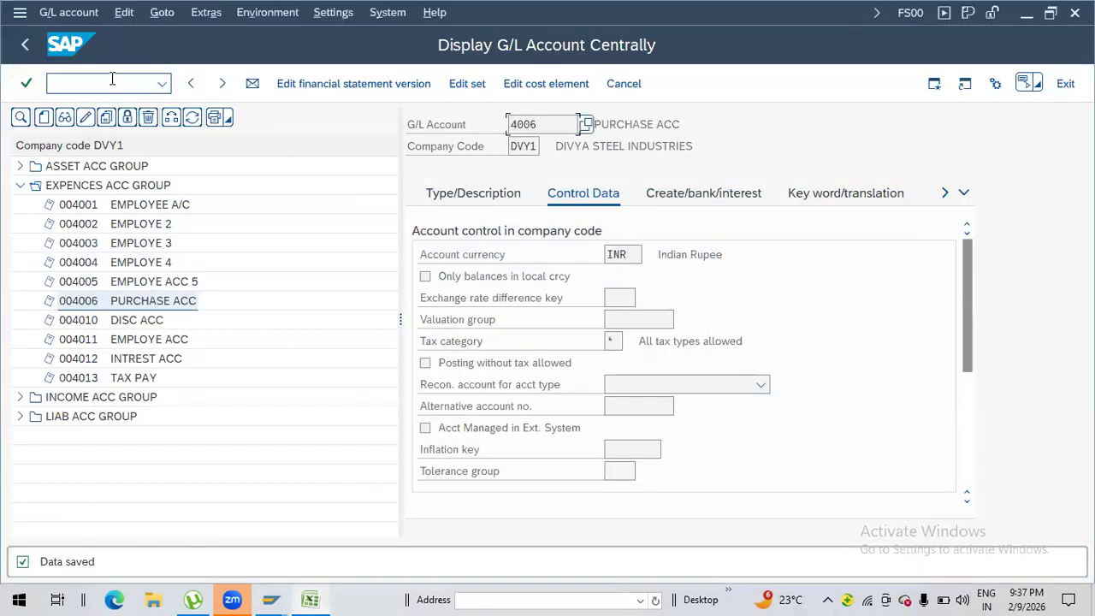
type("/NOB")
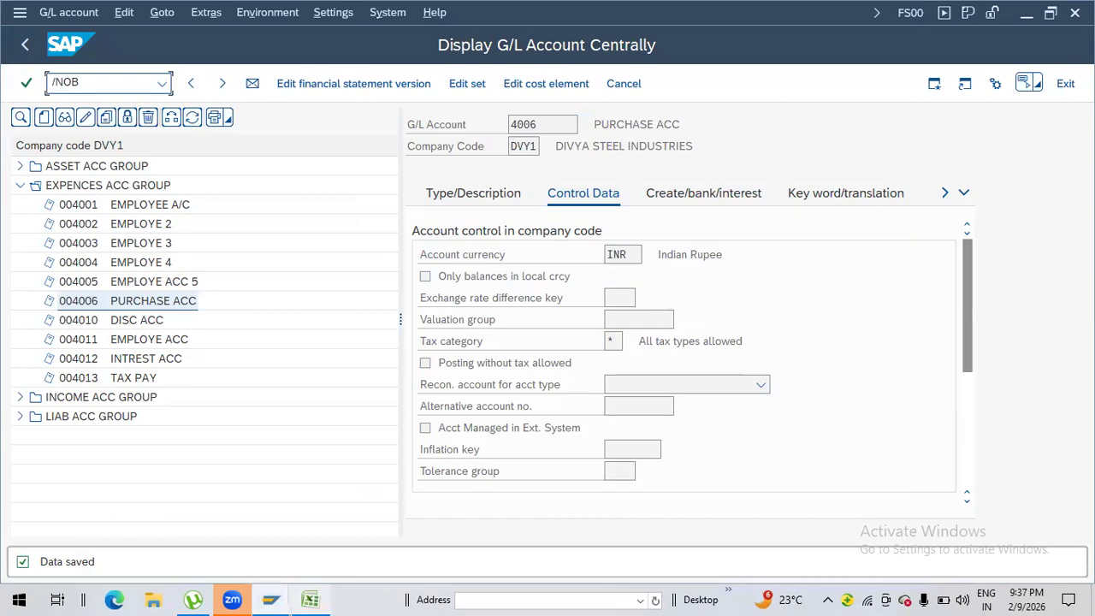
key("Return")
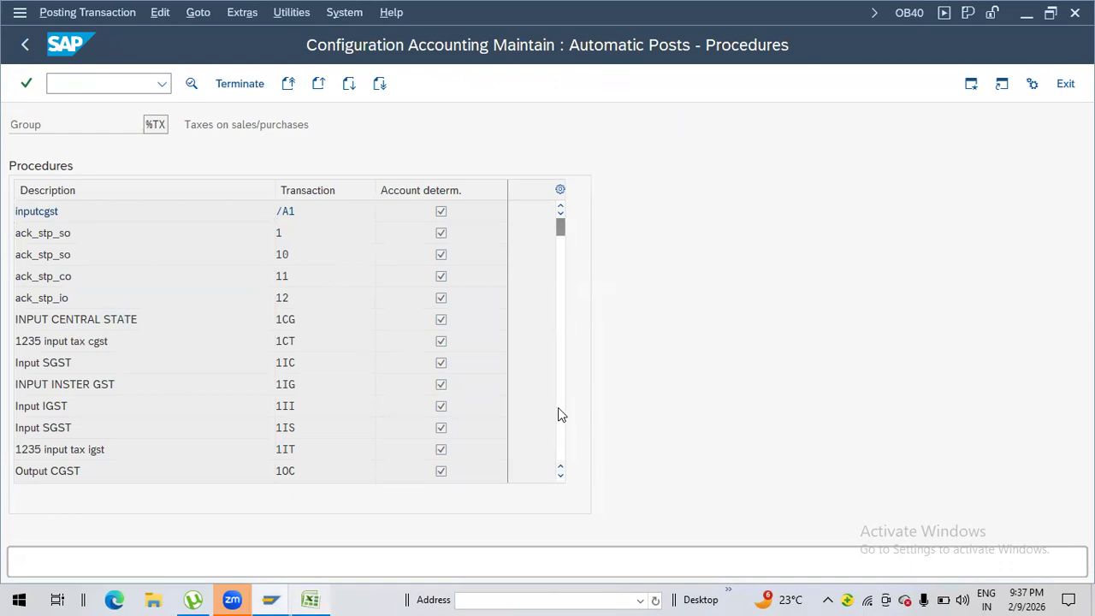
Step: Open the Input tax (VST) account assignment for chart of accounts DVY1, save it and return to the procedures list
left_click(558, 408)
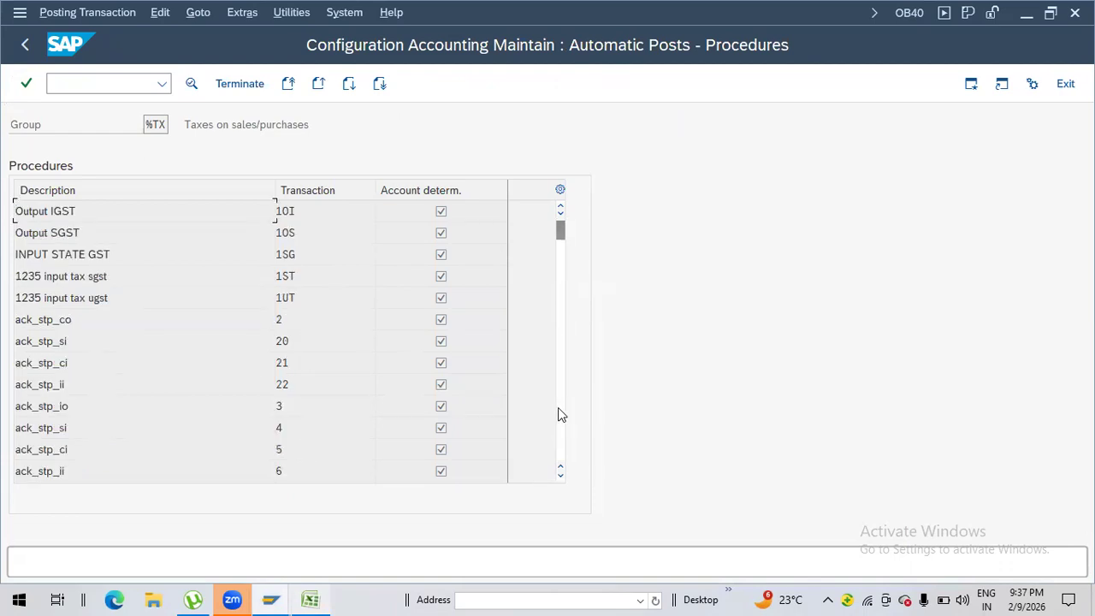
left_click(557, 407)
left_click(558, 266)
left_click_drag(563, 318, 562, 436)
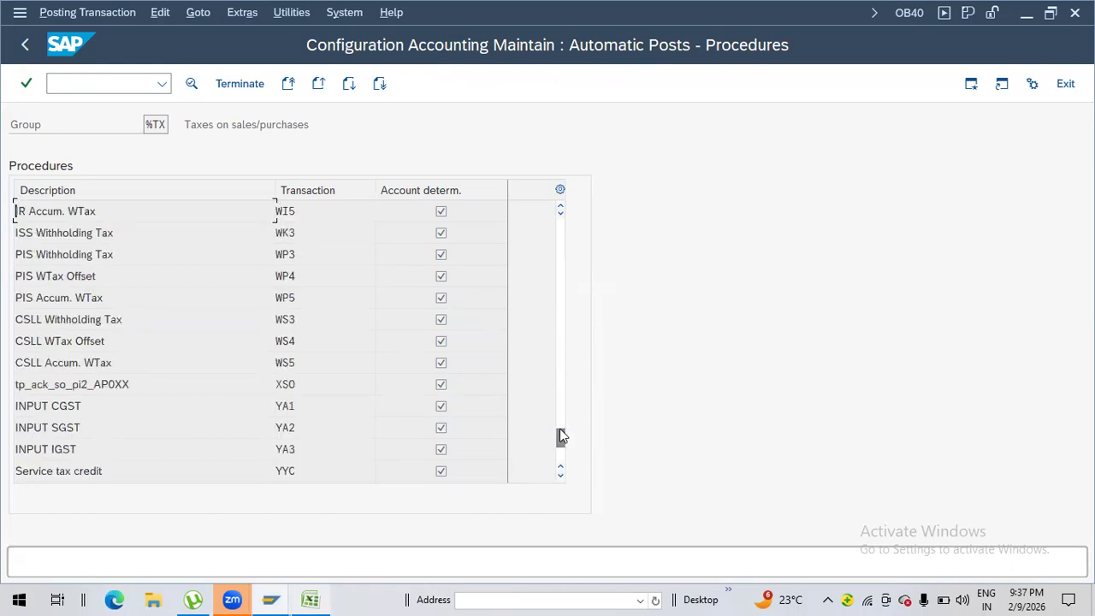
left_click(561, 385)
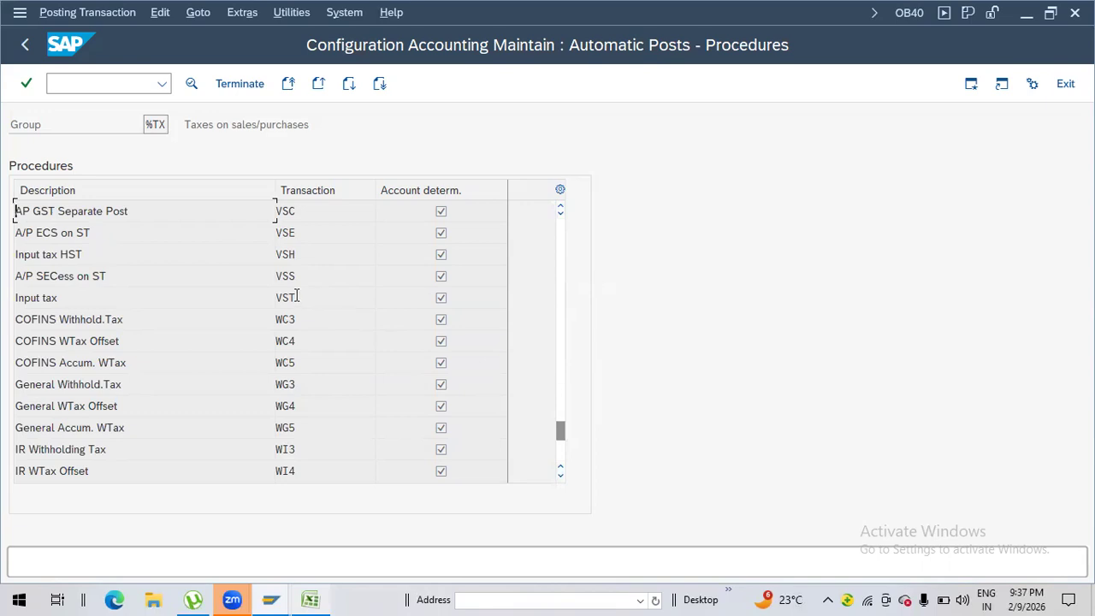
double_click(295, 300)
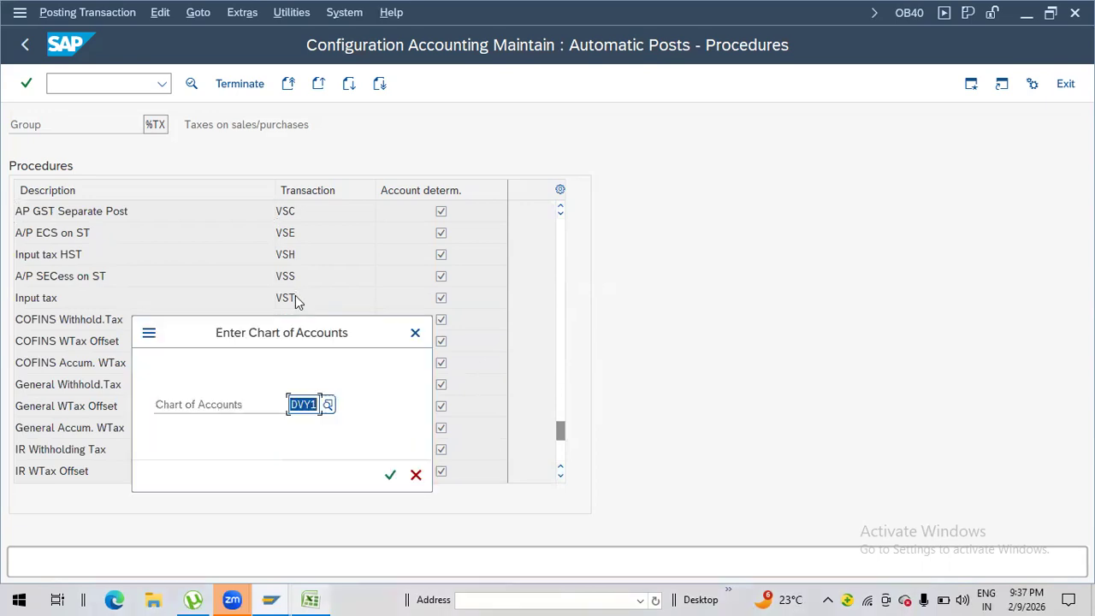
left_click(389, 476)
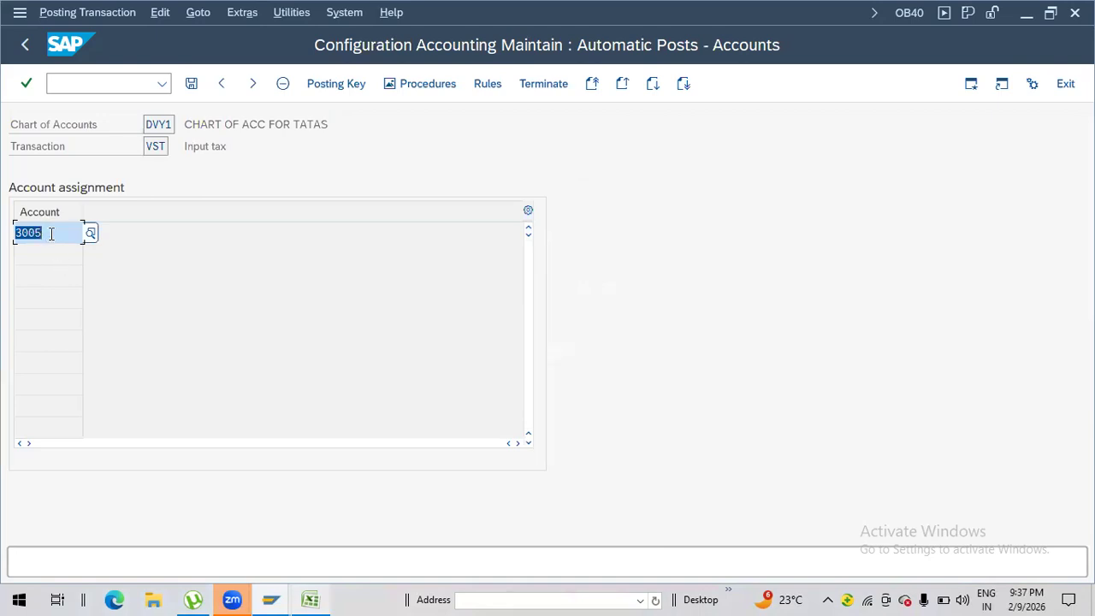
left_click(191, 83)
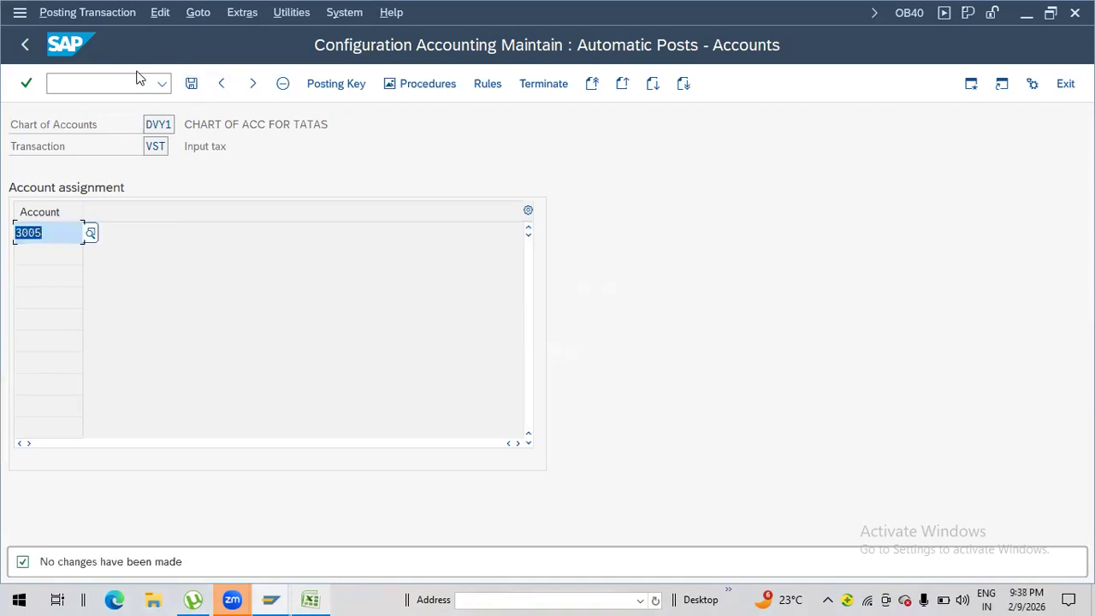
left_click(25, 46)
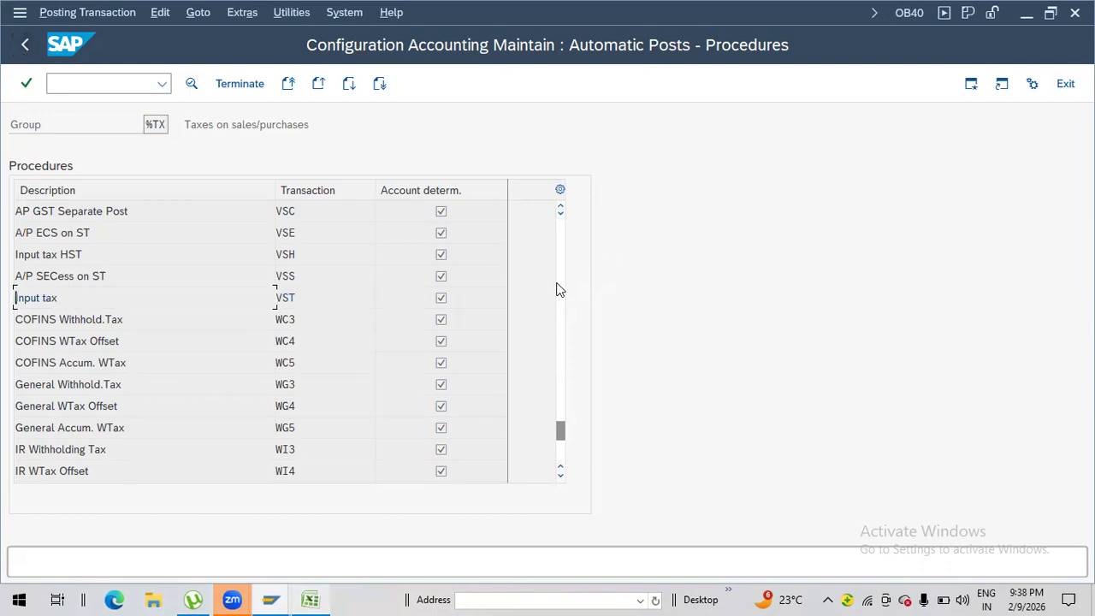
Step: Find the Output tax (MWS) procedure and open its account assignment
left_click(561, 282)
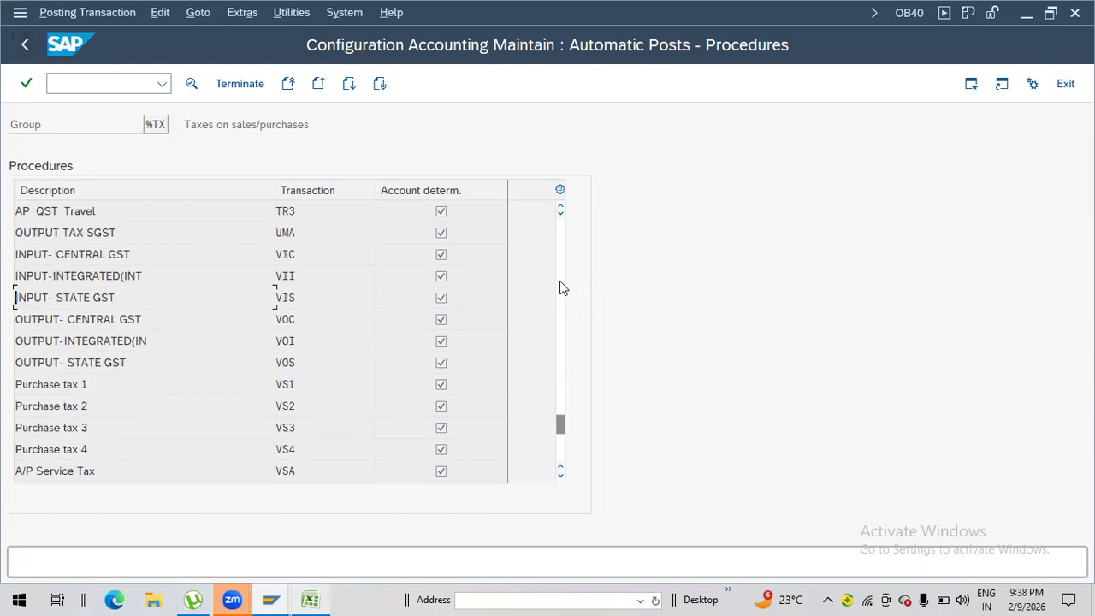
left_click(560, 289)
left_click(561, 287)
left_click(561, 287)
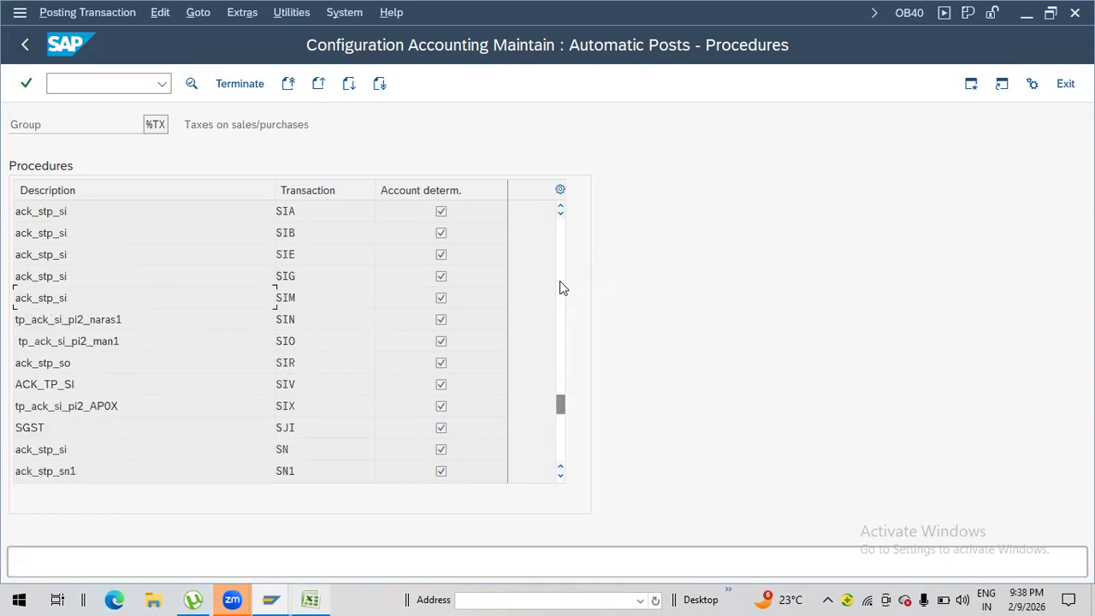
left_click(561, 283)
left_click(561, 282)
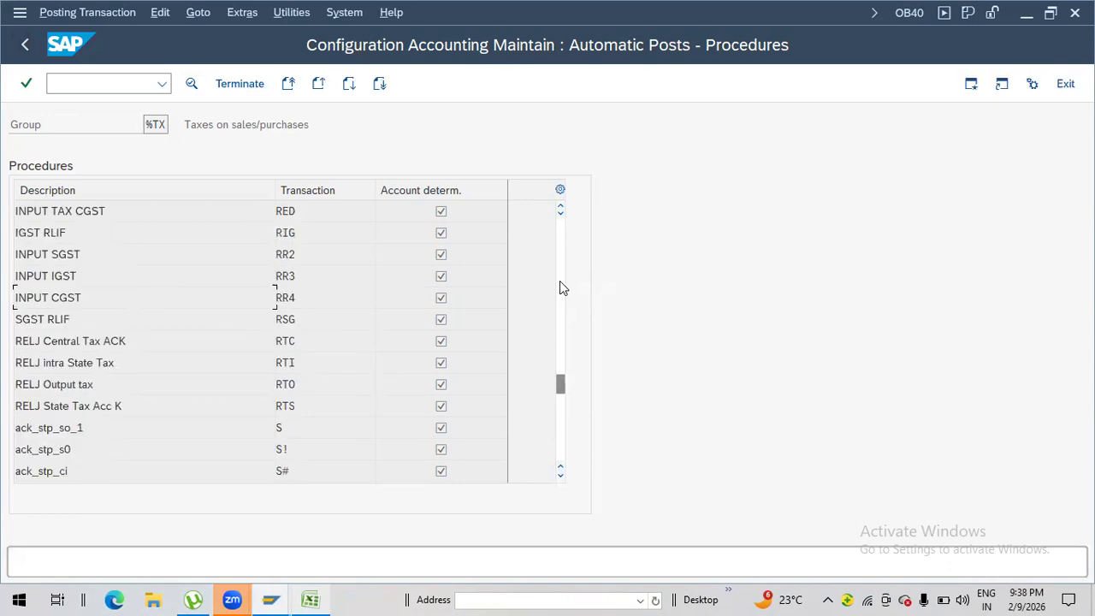
left_click(561, 288)
left_click(560, 280)
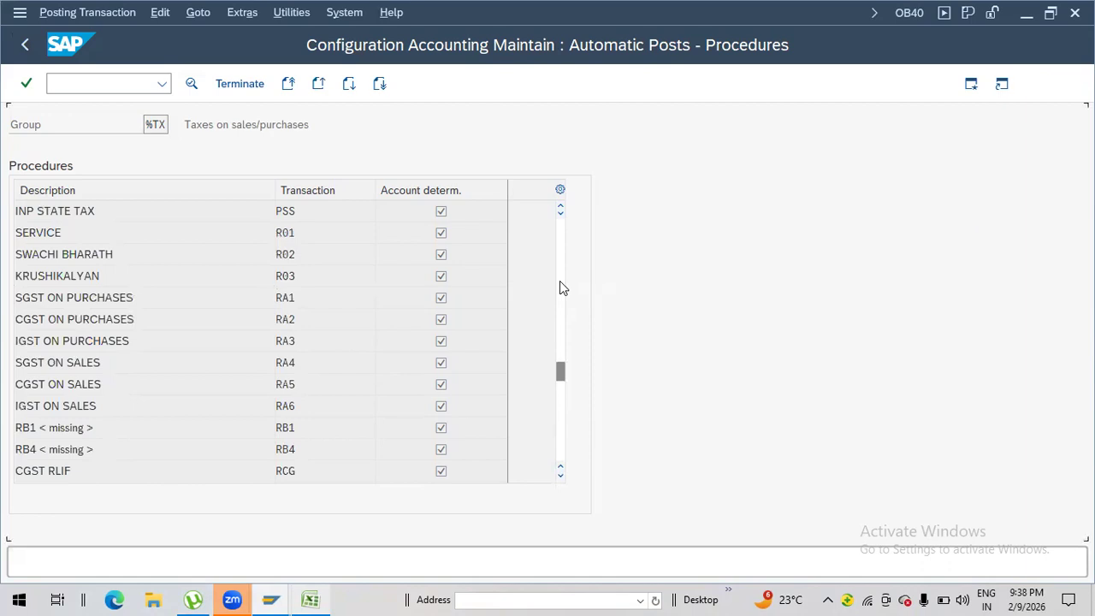
left_click(559, 281)
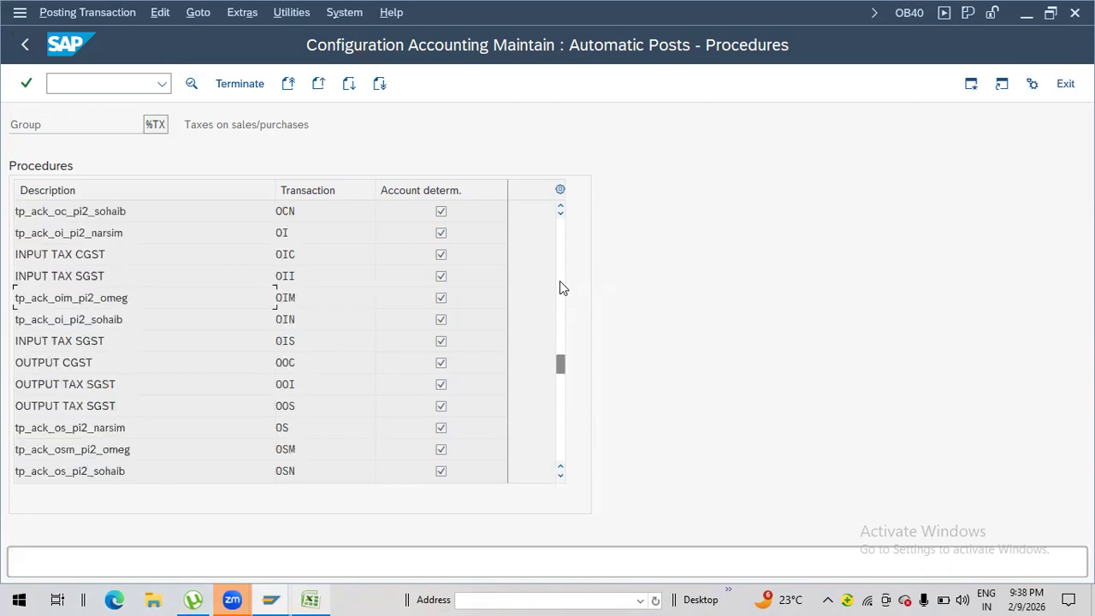
left_click(559, 280)
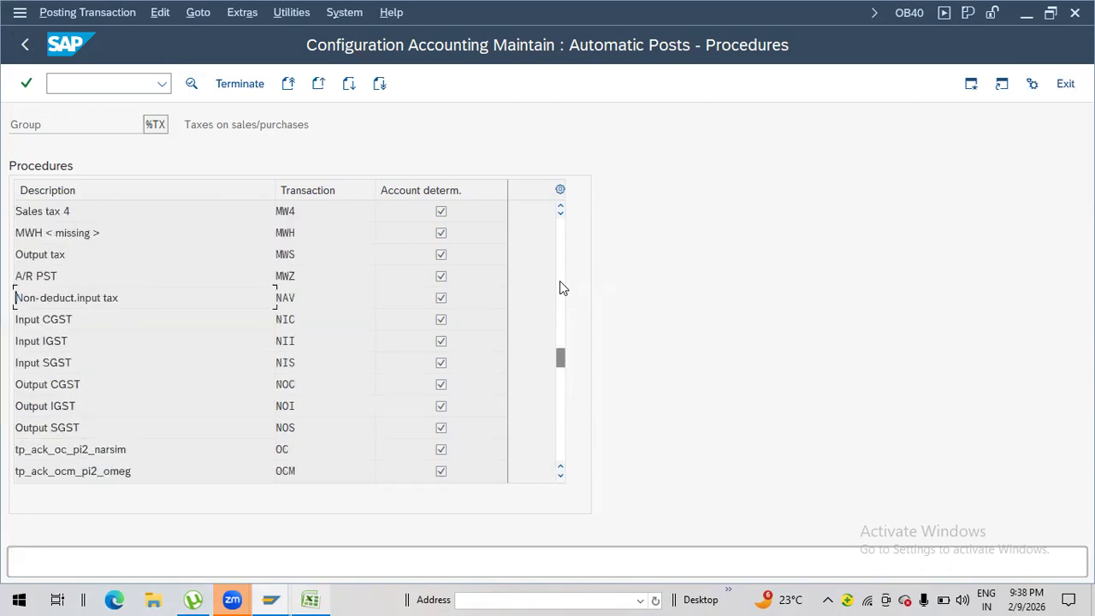
double_click(288, 256)
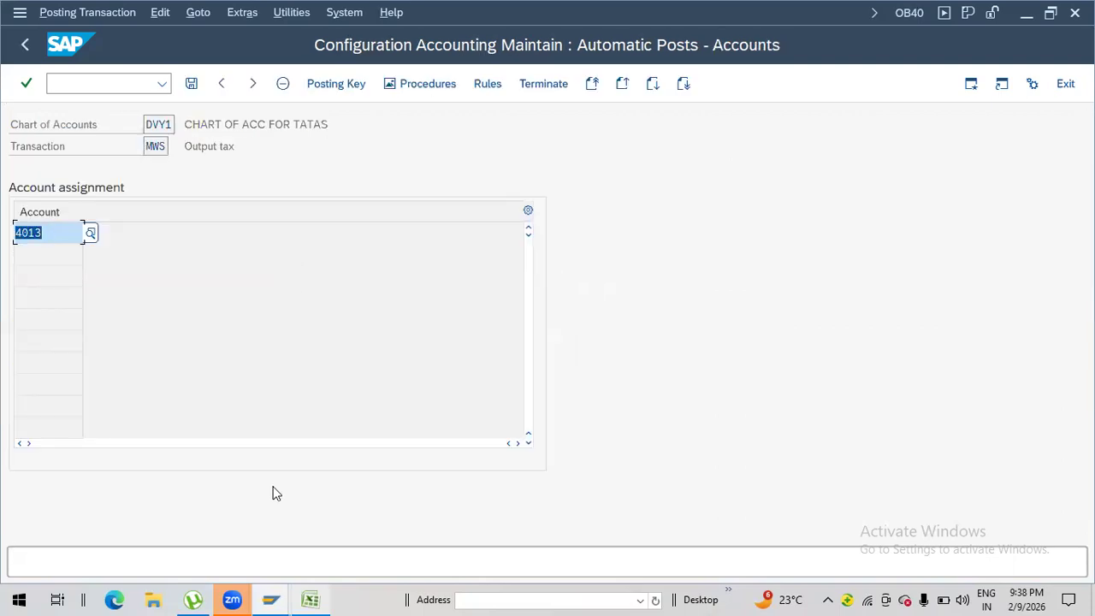
Step: Review the OB40 and PURCHASE F-43 rows in the Excel worksheet and return to SAP
left_click(310, 599)
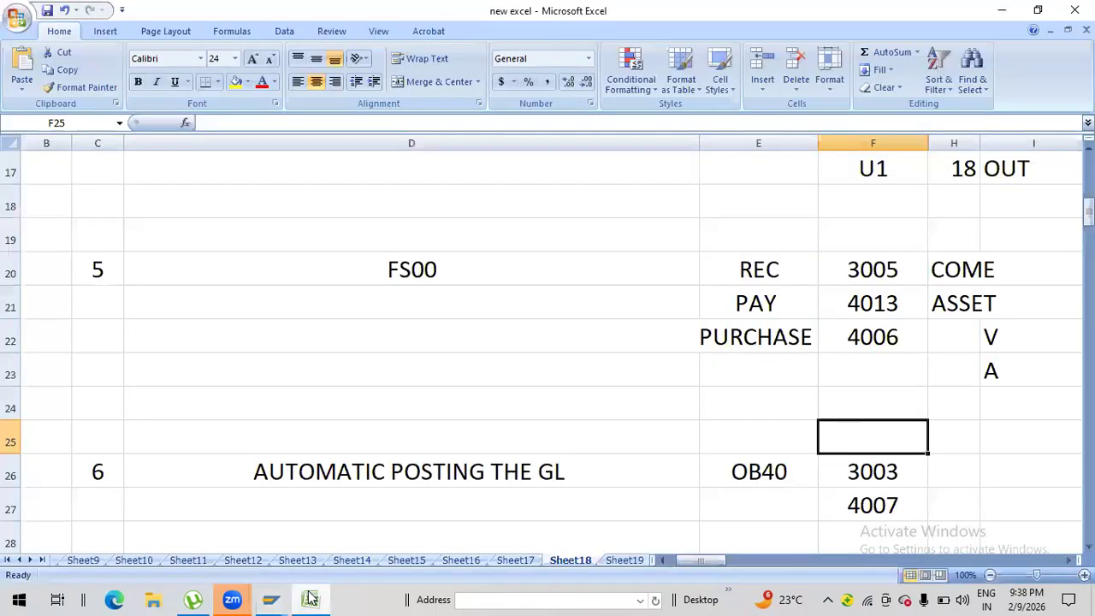
left_click(517, 271)
key("Down")
key("Down")
key("Down")
key("Down")
key("Down")
key("Down")
key("Down")
key("Down")
key("Down")
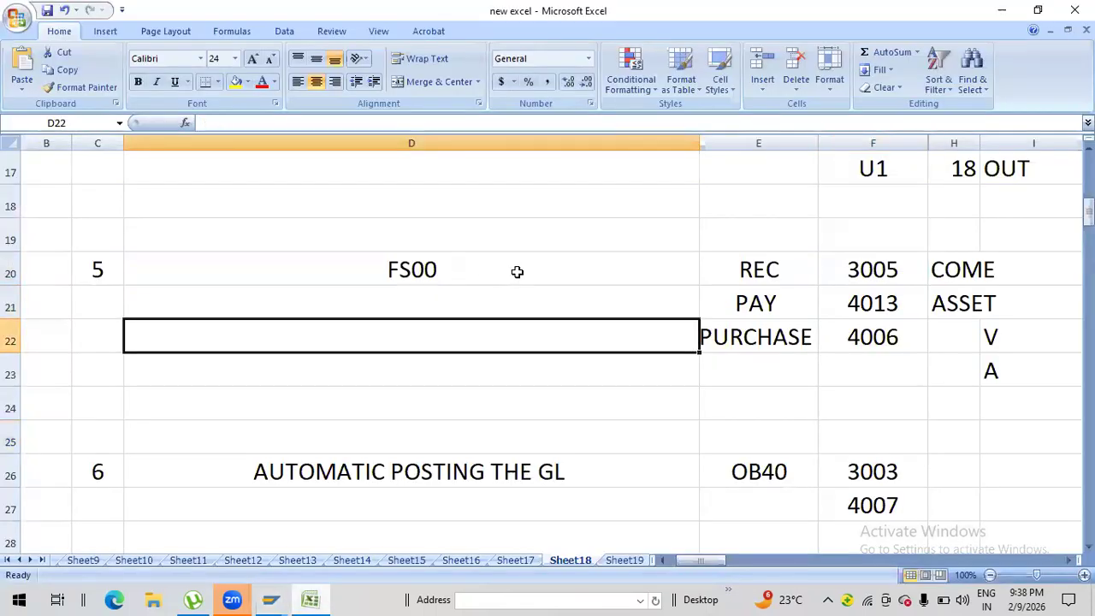
key("Down")
key("Down")
key("Down")
key("Down")
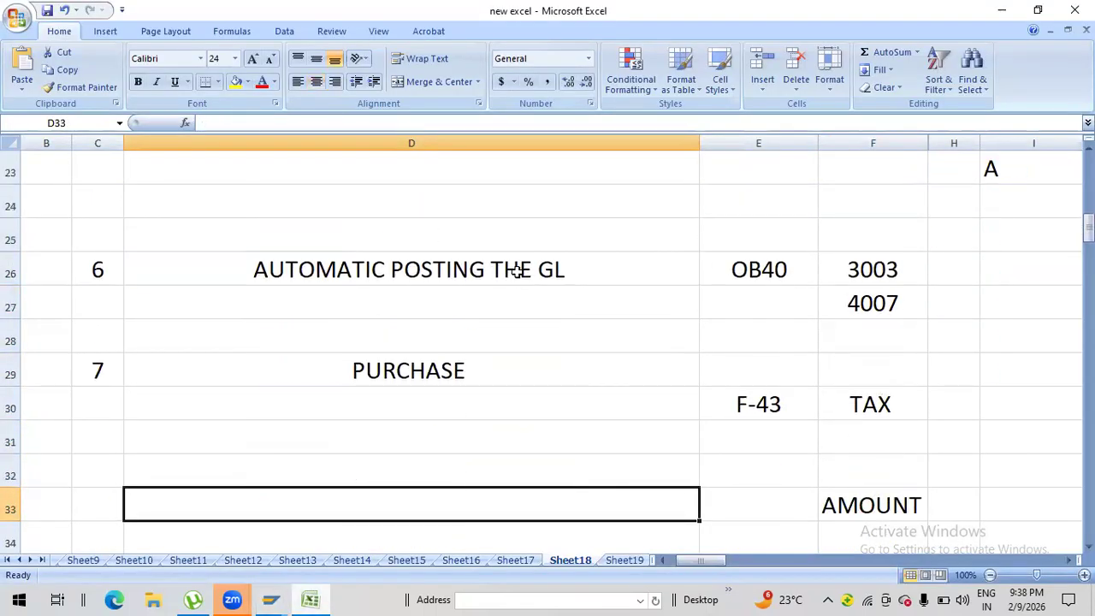
left_click_drag(582, 346, 844, 432)
left_click(1001, 10)
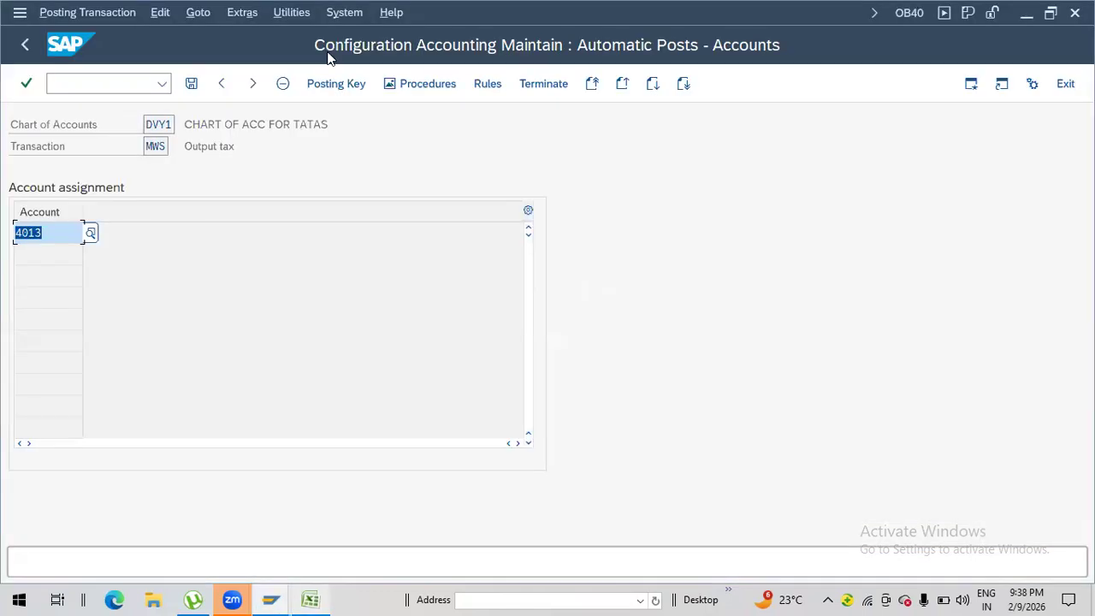
Step: Open transaction F-43 and set the vendor invoice's document date to 09.02.2026
left_click(90, 81)
type("/NF-43")
key("Return")
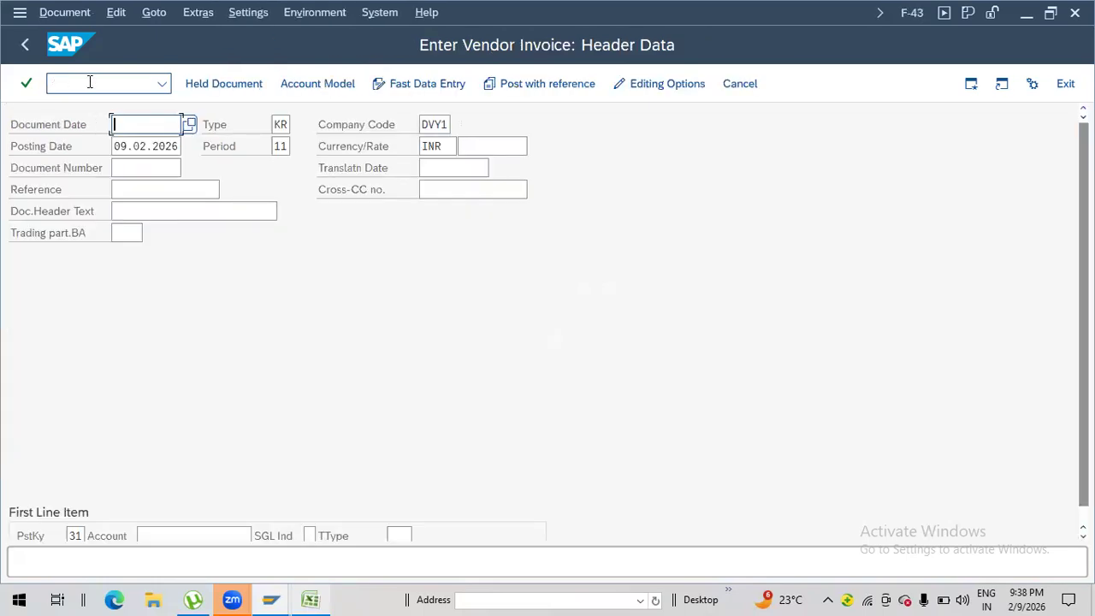
left_click(158, 152)
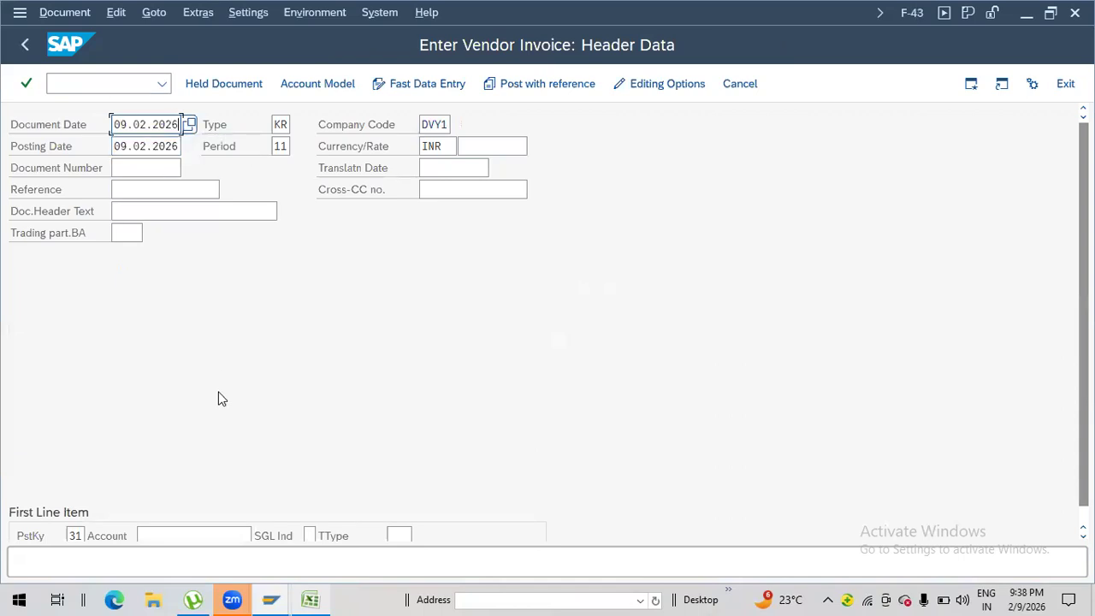
Step: Search the vendors of company code DVY1, choose SANS STEEL VENDOR for the first line item and open that item
left_click(180, 535)
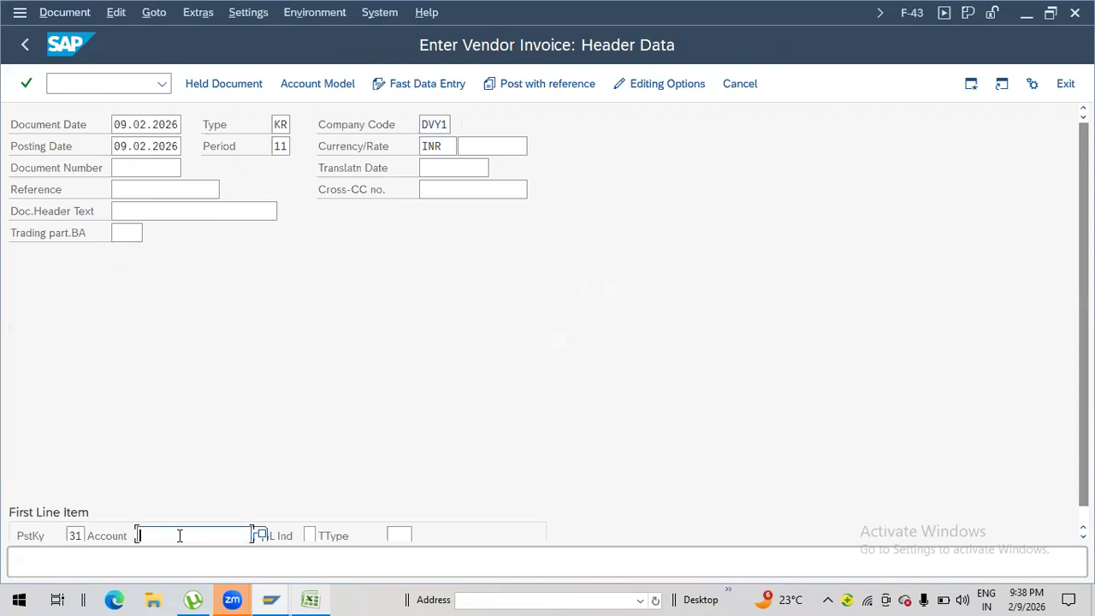
left_click(260, 535)
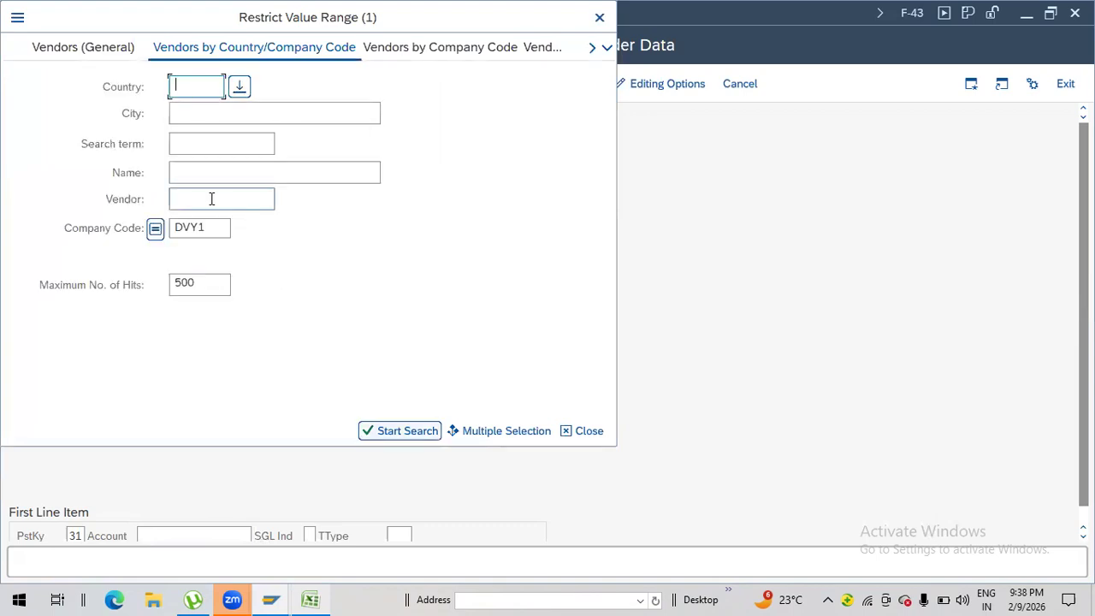
left_click(211, 198)
key("Return")
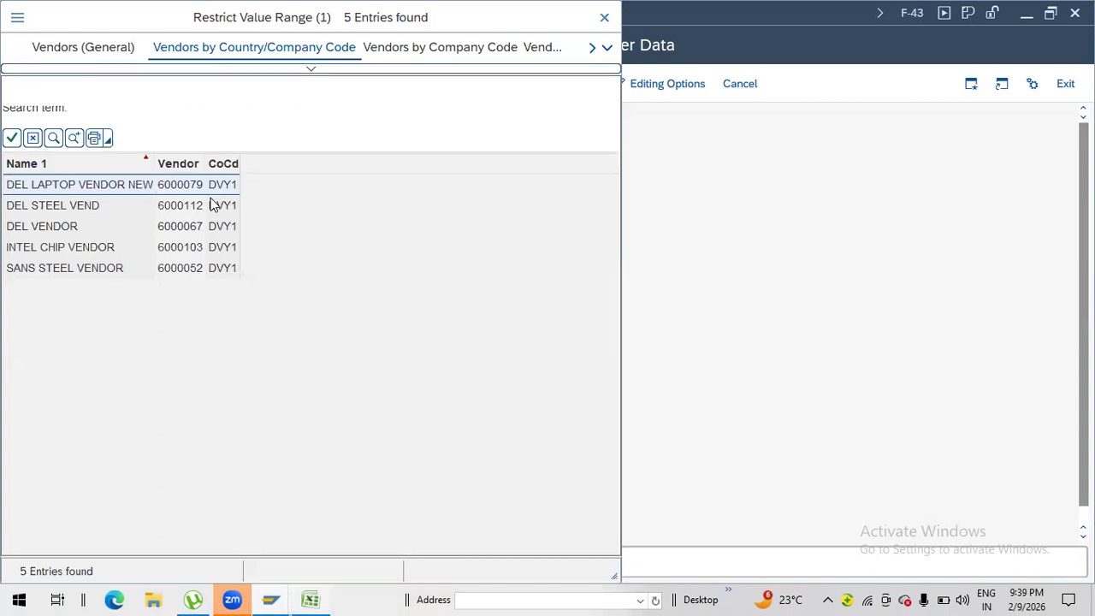
left_click(85, 269)
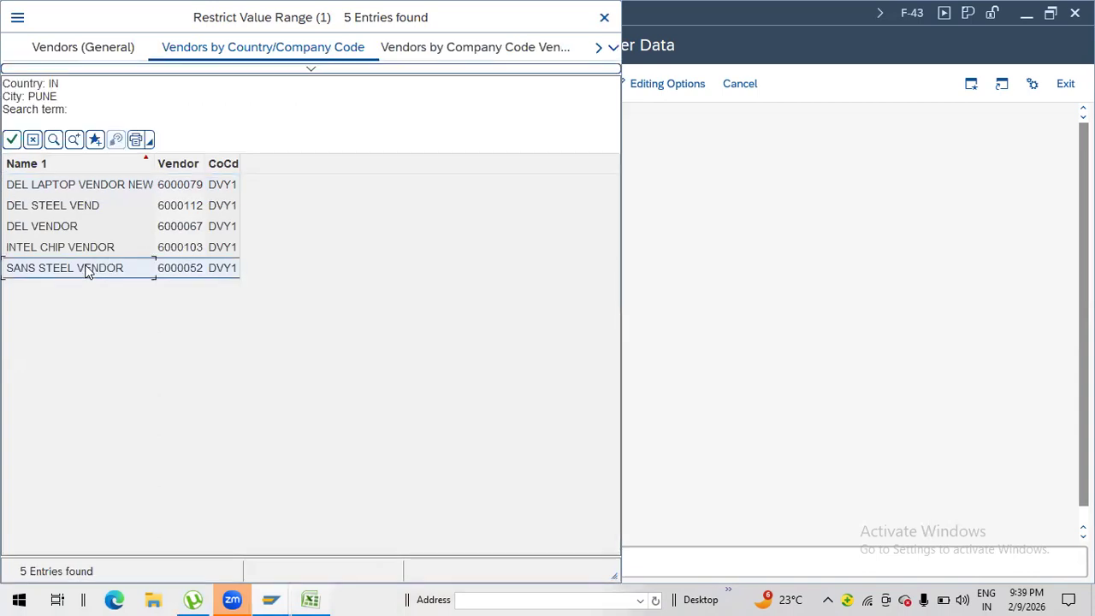
double_click(85, 269)
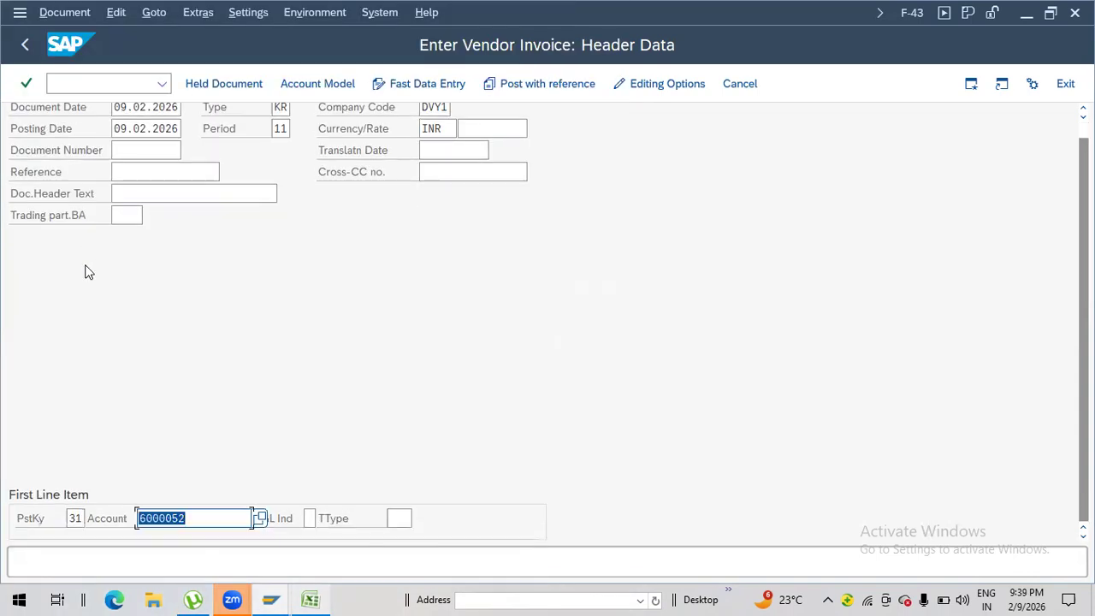
key("Return")
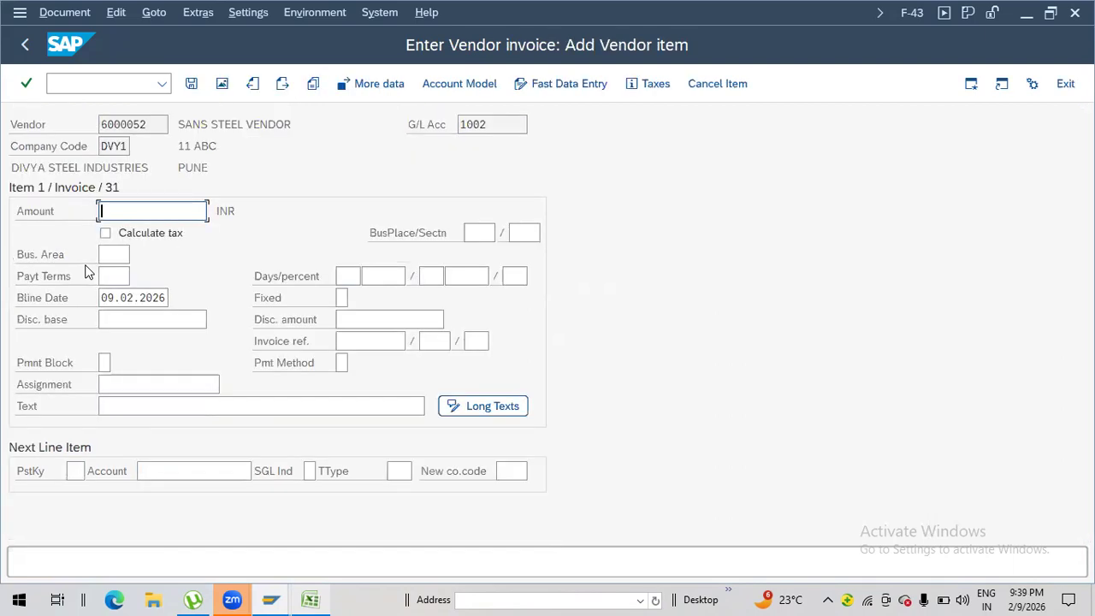
Step: Set the vendor item's amount to 1000 INR, enable Calculate tax and enter the text PURHASE INV POSTING
type("1000")
left_click(105, 233)
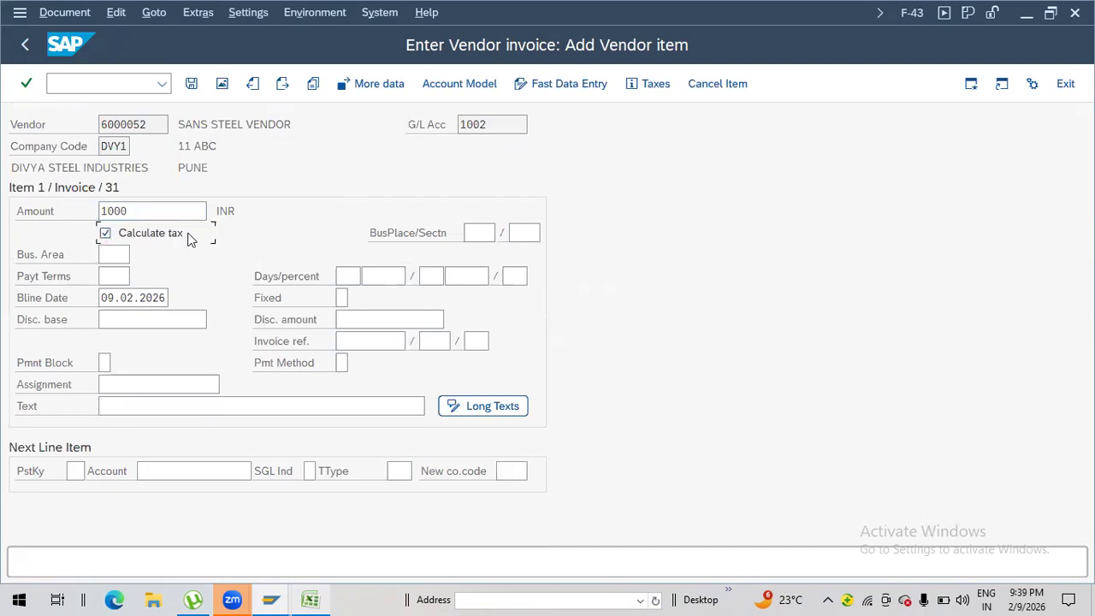
left_click(112, 407)
type("PURHASE INV POSTING")
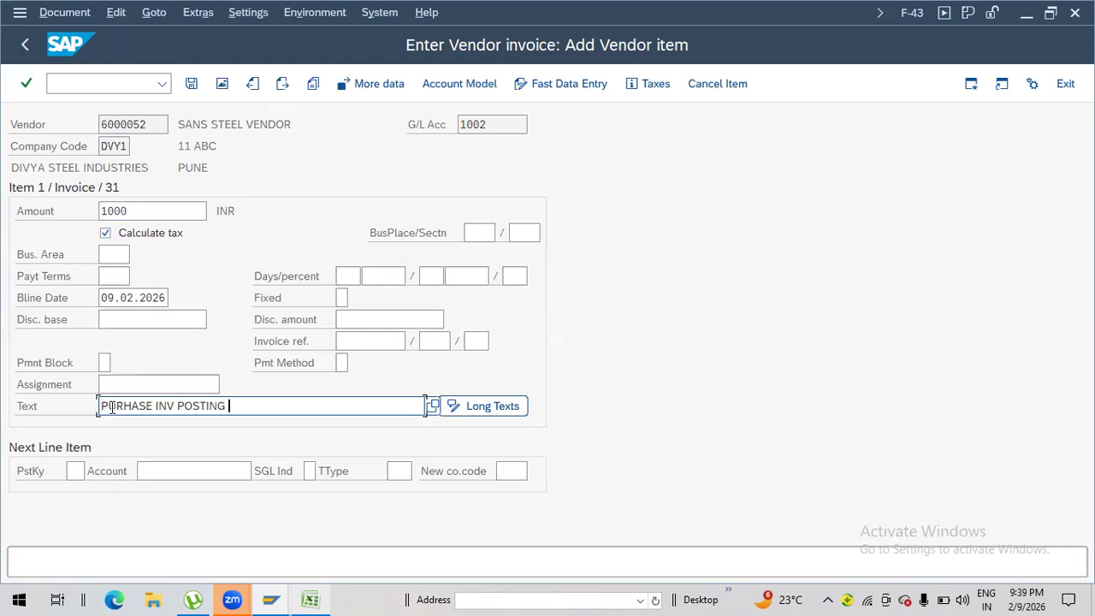
Step: Add the next line item with posting key 40 and G/L account 4006 and open it
left_click(74, 471)
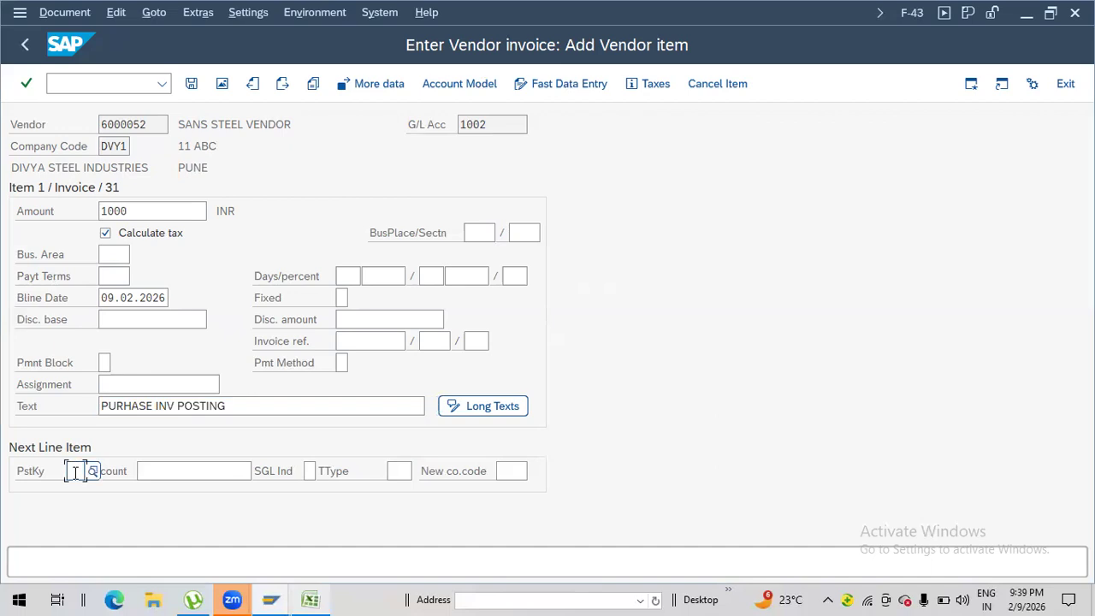
type("40")
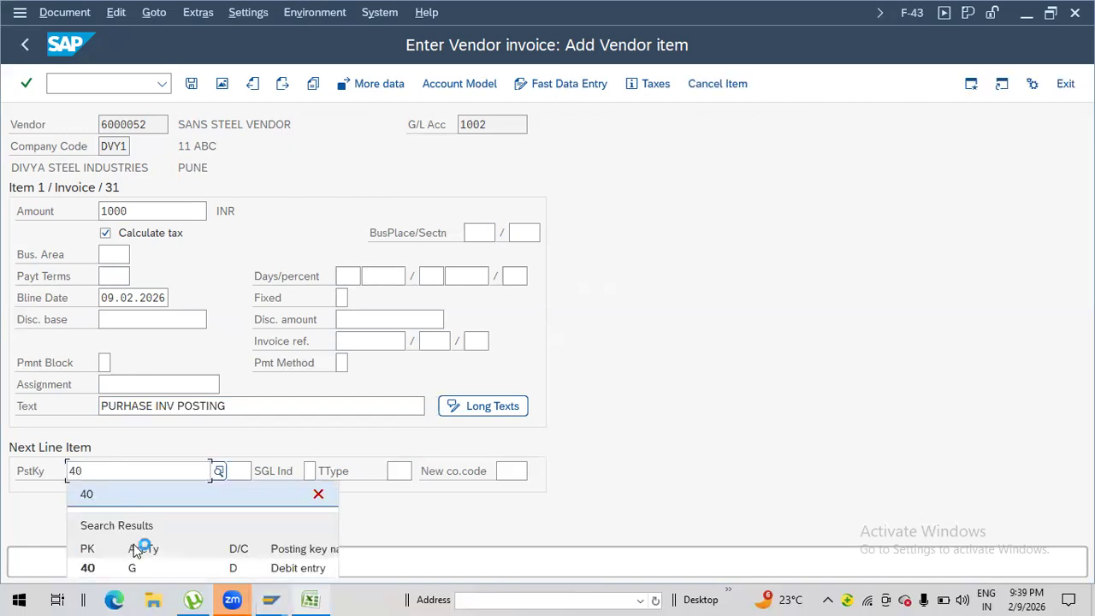
left_click(147, 568)
left_click(161, 473)
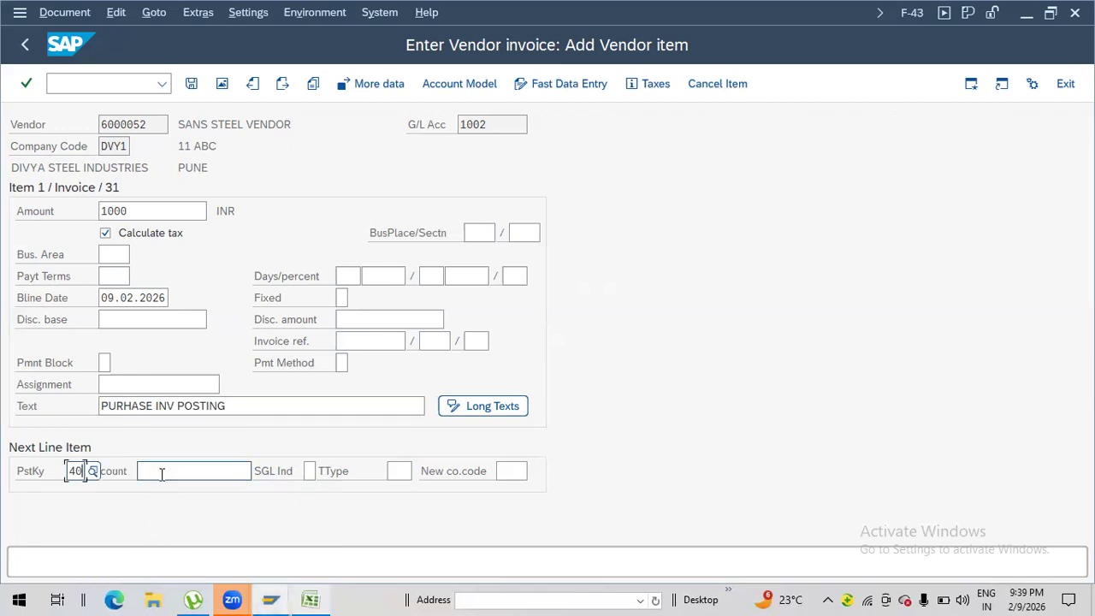
type("006")
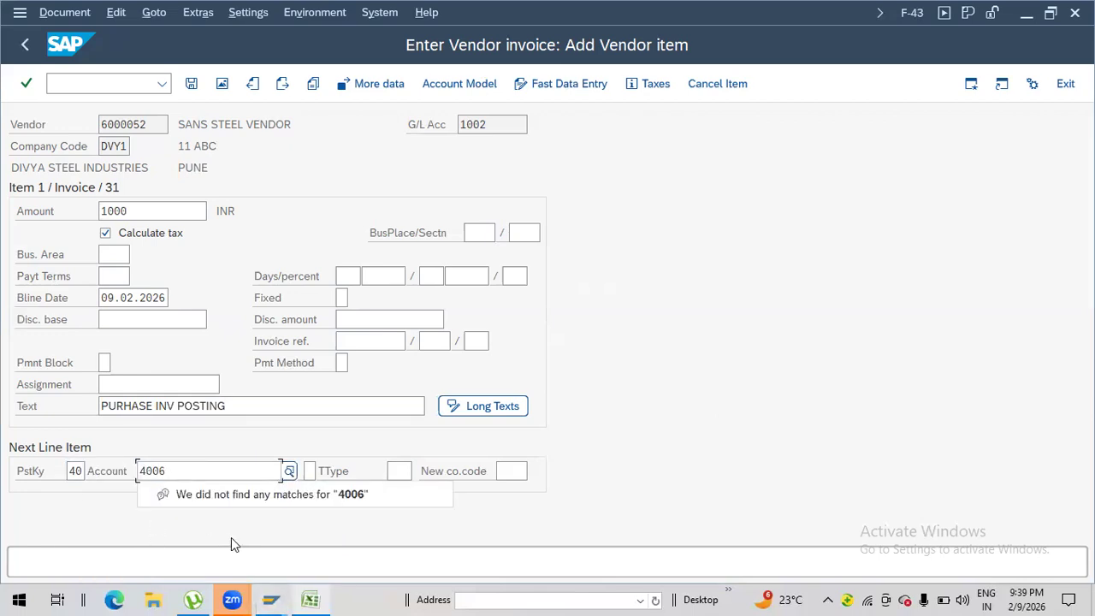
left_click(231, 538)
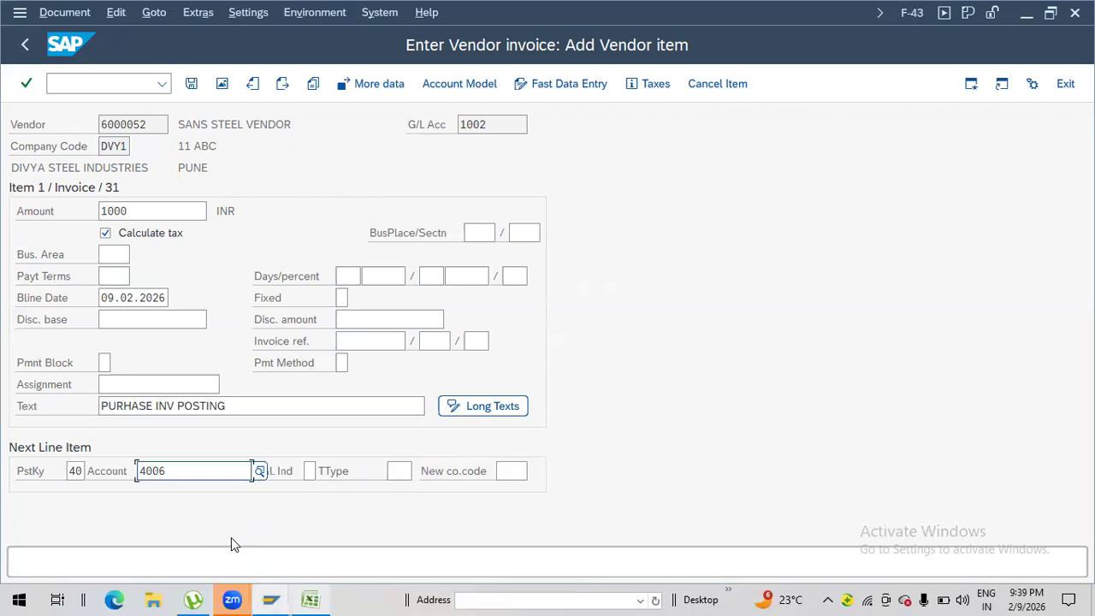
key("Return")
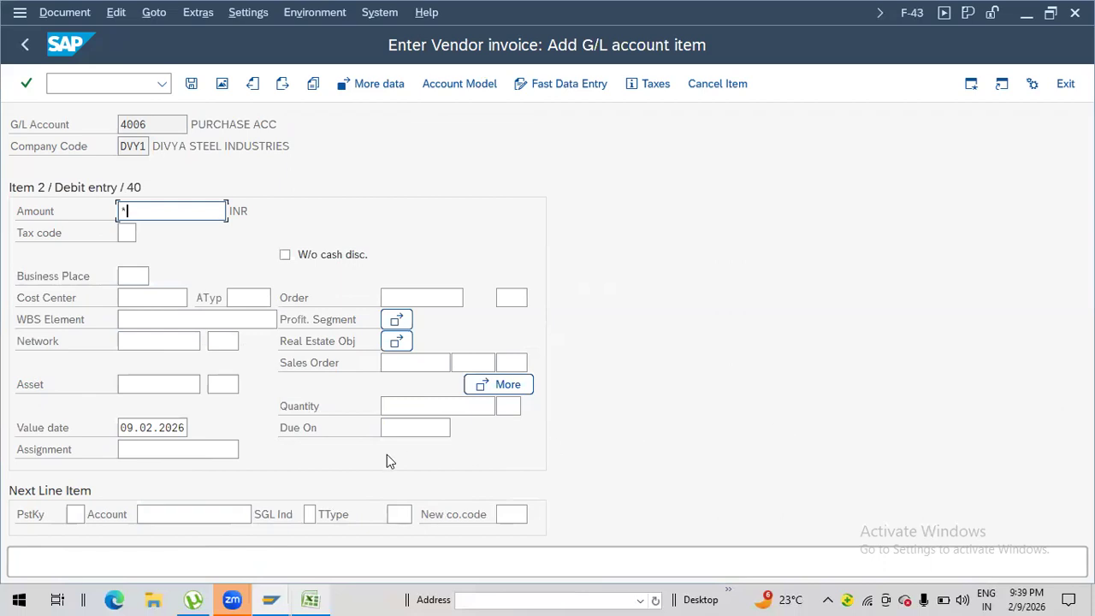
Step: Look up the tax code in the Excel worksheet and give the purchase item amount * and tax code U1
left_click(127, 232)
left_click(309, 599)
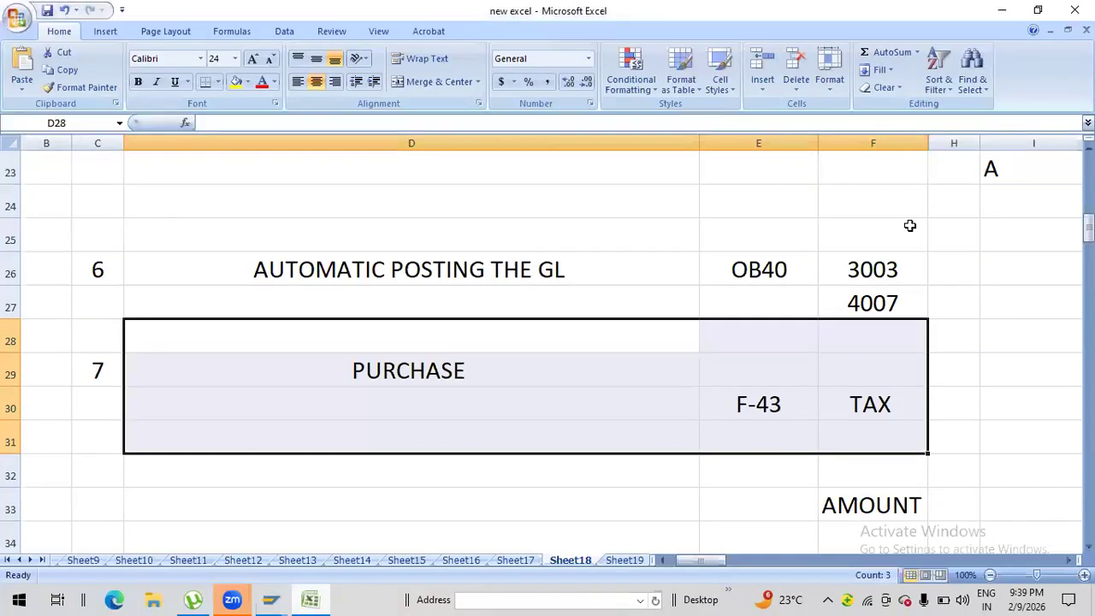
left_click(906, 212)
key("Up")
key("Up")
key("Up")
key("Up")
key("Up")
key("Up")
key("Up")
key("Up")
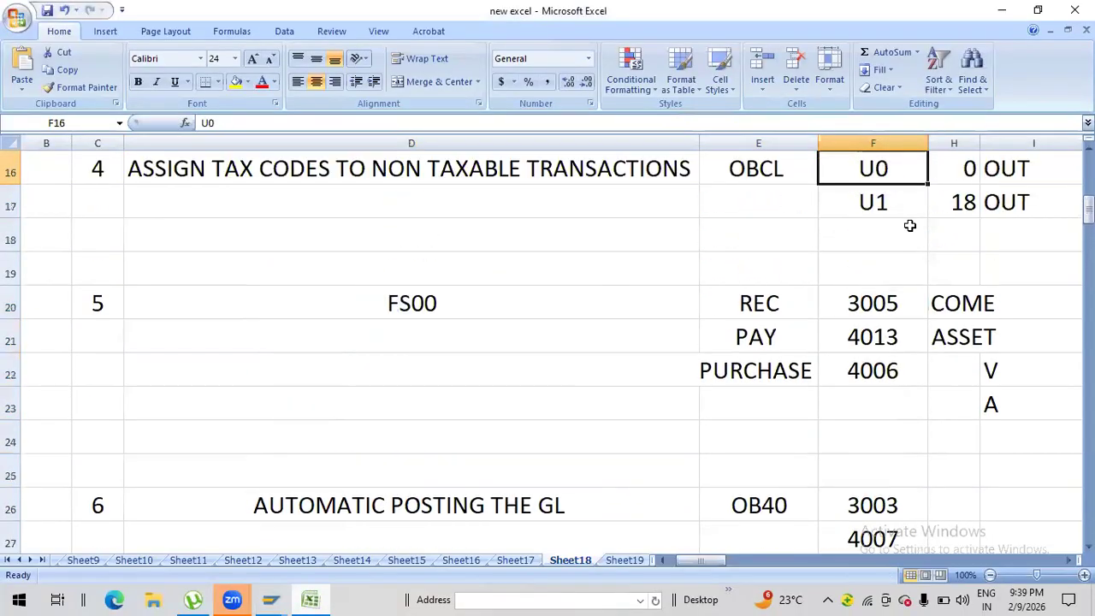
left_click(1002, 10)
type("U1")
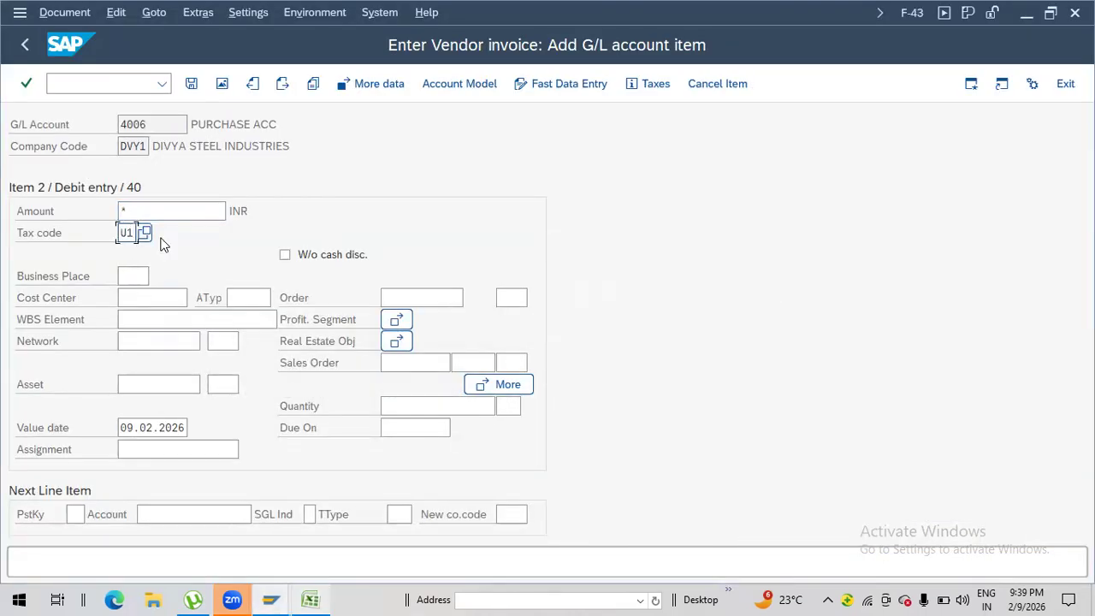
key("Return")
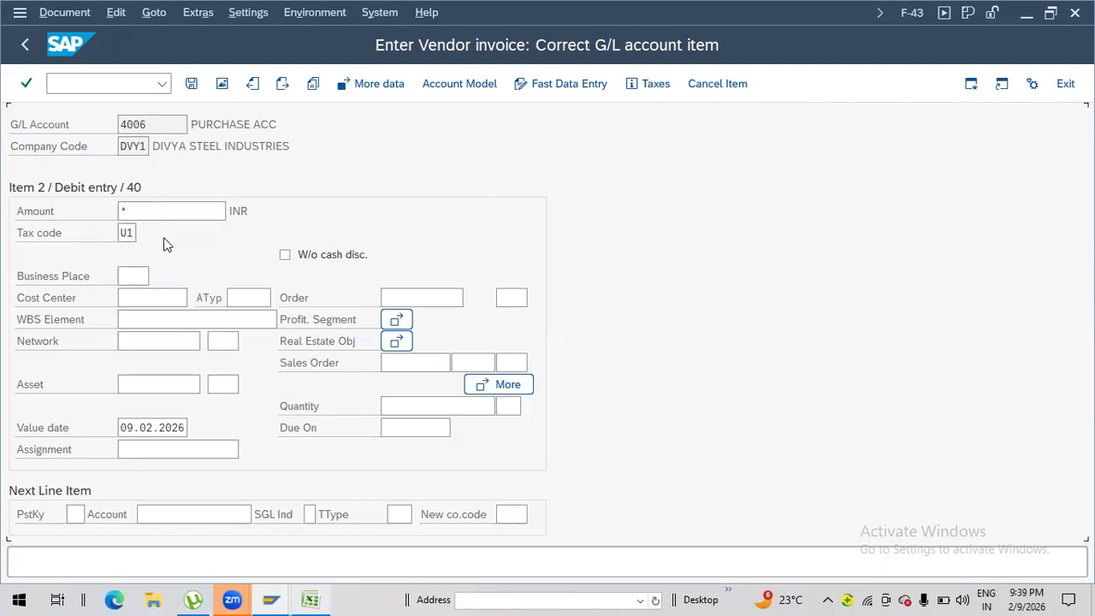
Step: Simulate the vendor invoice, check the TAX PAY line and post the document
left_click(39, 12)
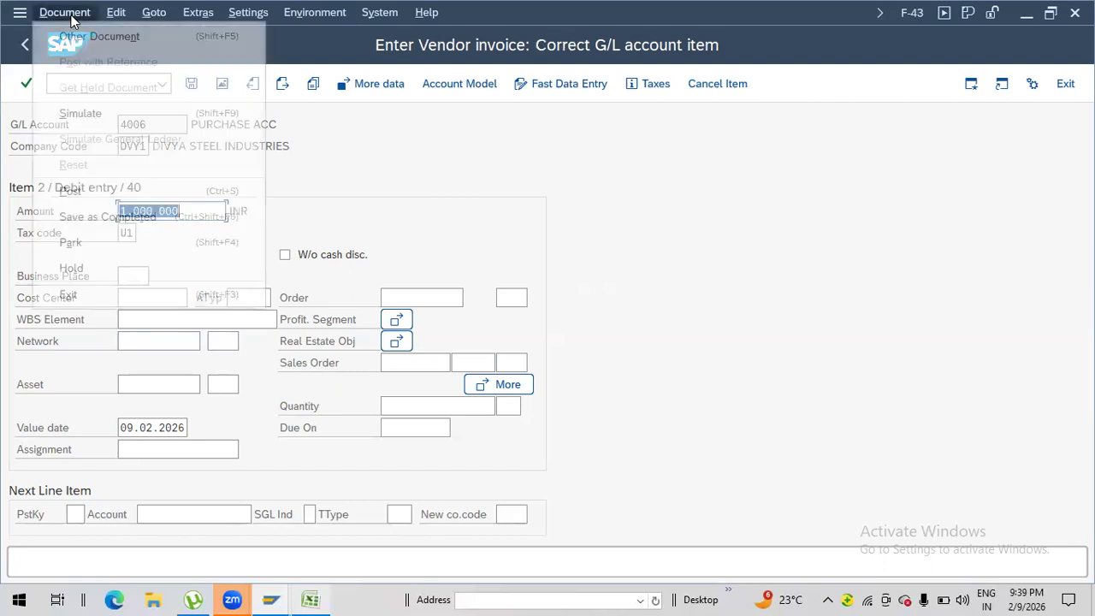
left_click(101, 115)
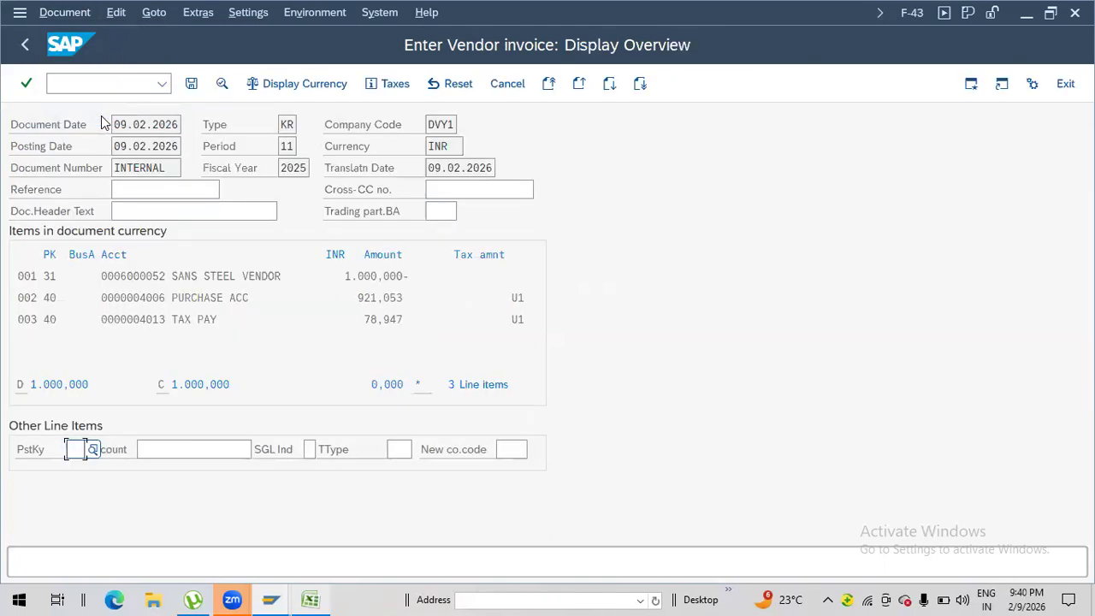
left_click(154, 324)
left_click_drag(154, 324, 222, 317)
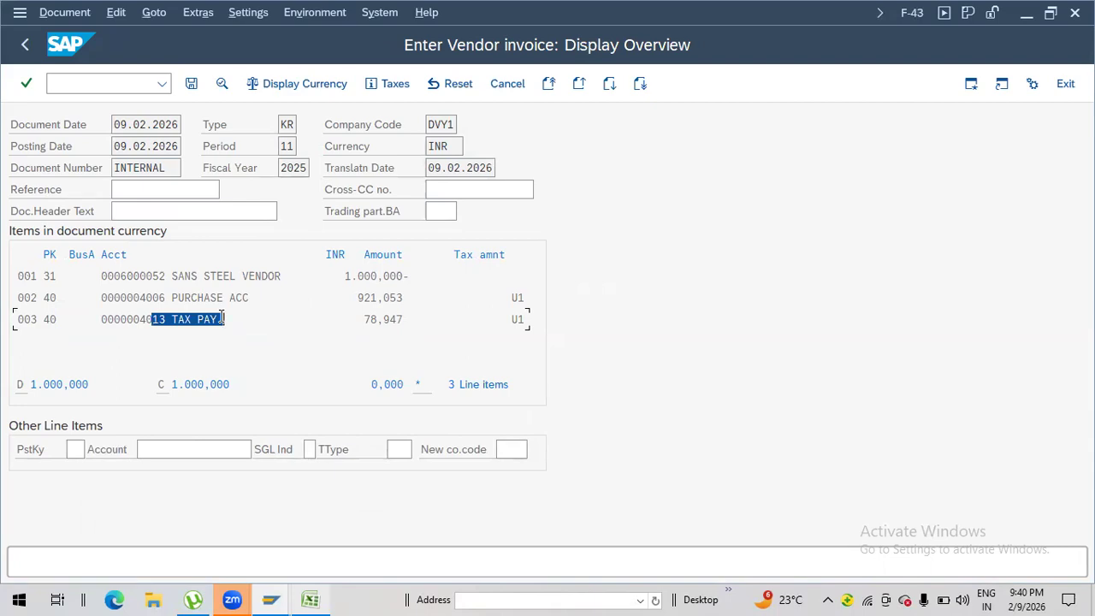
left_click(191, 84)
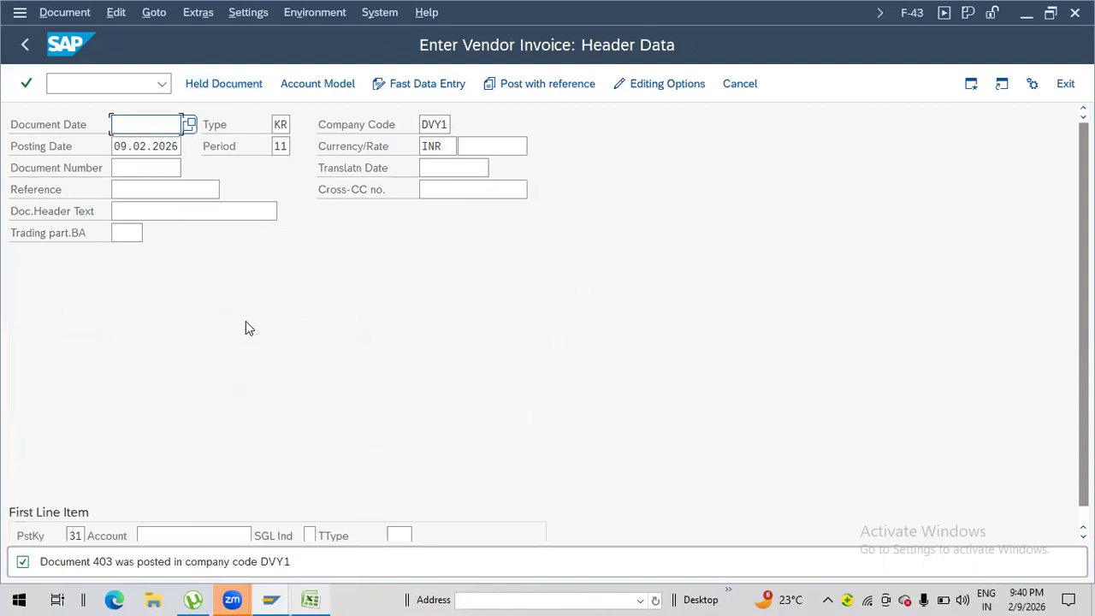
Step: Switch to Excel and compare the PAY and PURCHASE accounts under FS00 with the OB40 automatic posting row
left_click(312, 599)
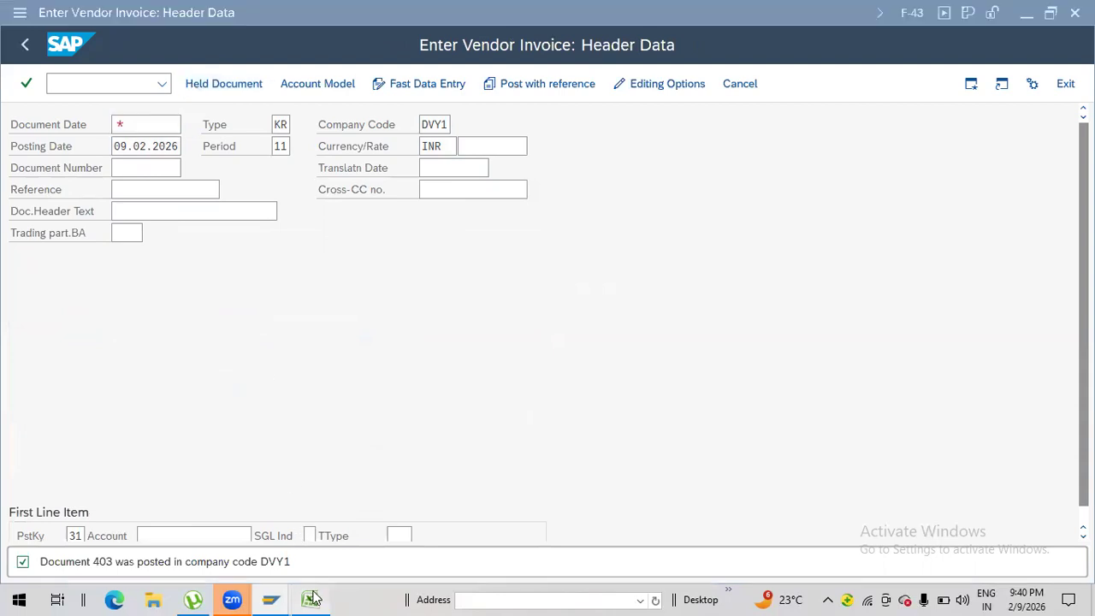
left_click(766, 368)
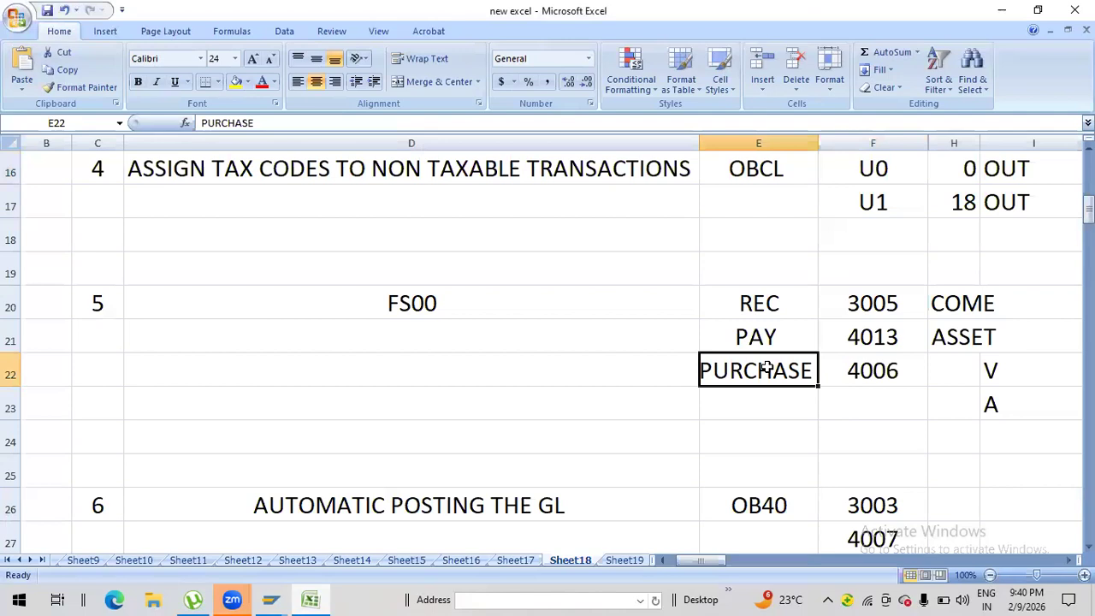
left_click_drag(751, 330, 868, 334)
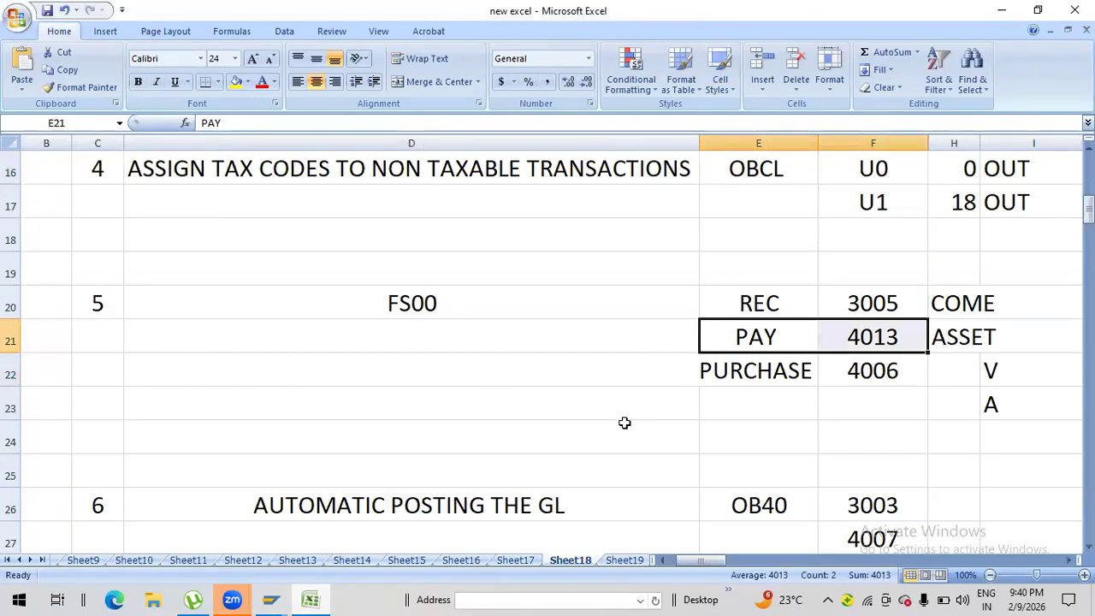
left_click(500, 503)
left_click_drag(659, 494, 749, 499)
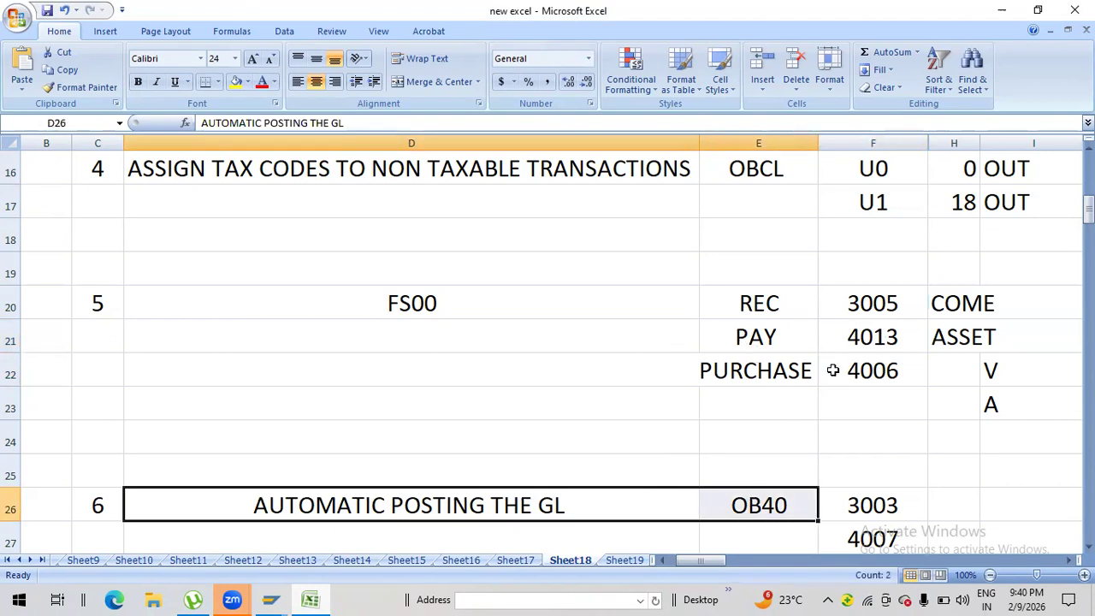
left_click(863, 329)
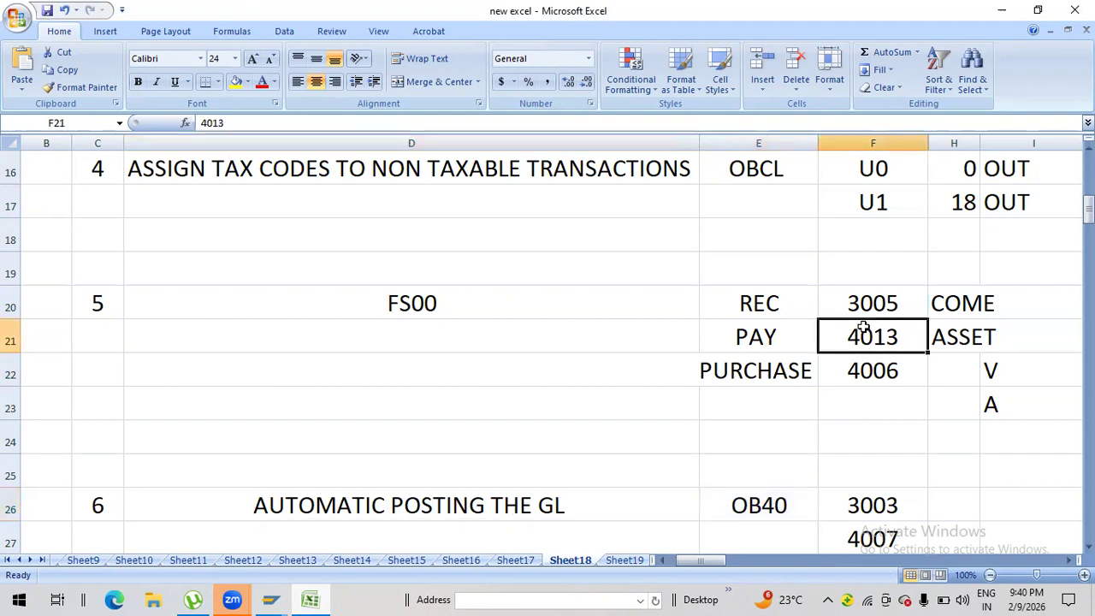
left_click_drag(500, 496, 749, 494)
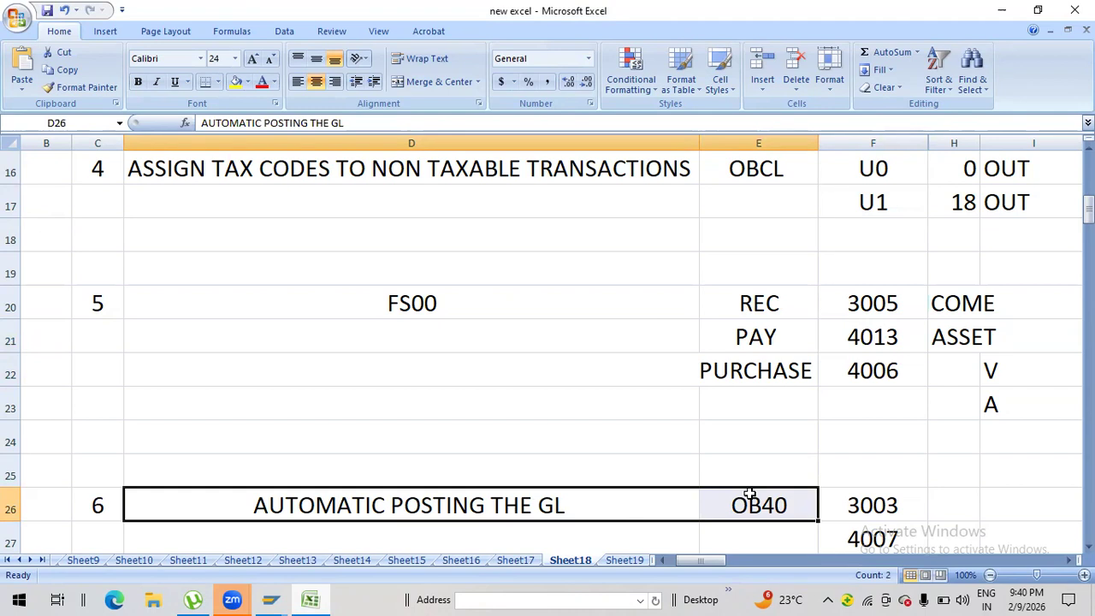
left_click(795, 359)
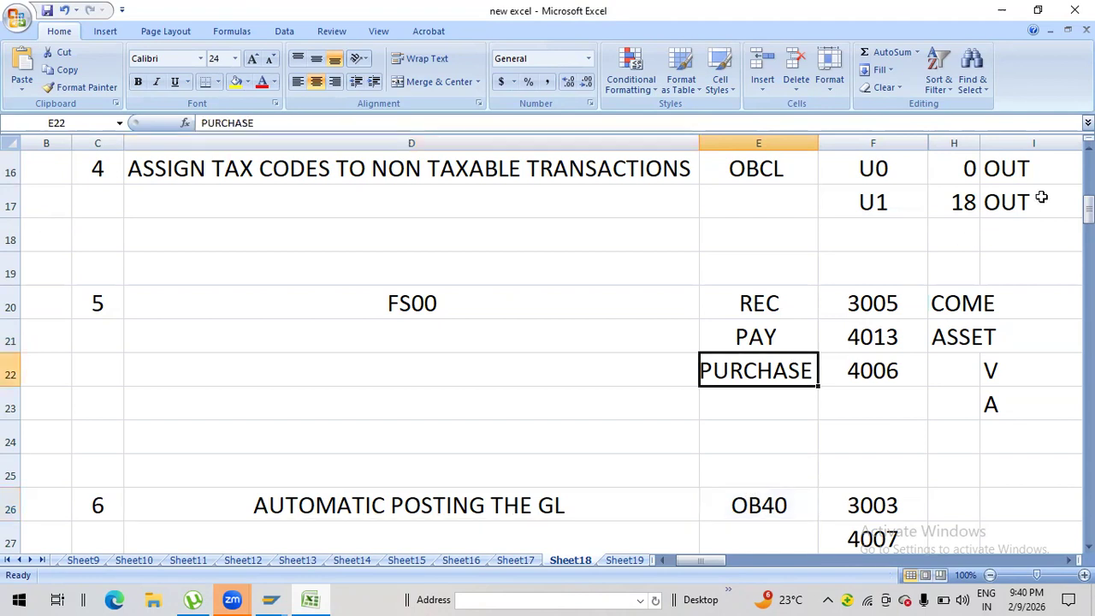
Step: Review the GST configuration list from the tax procedure steps up to the purchase and sales notes at the start of the sheet
scroll(734, 241, "up", 4)
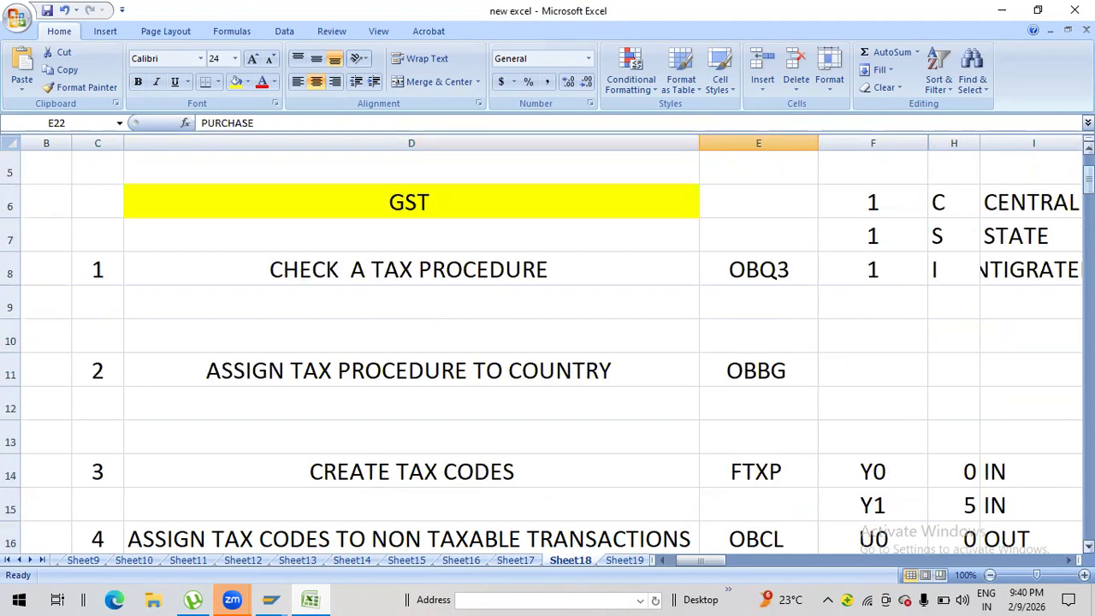
left_click(557, 343)
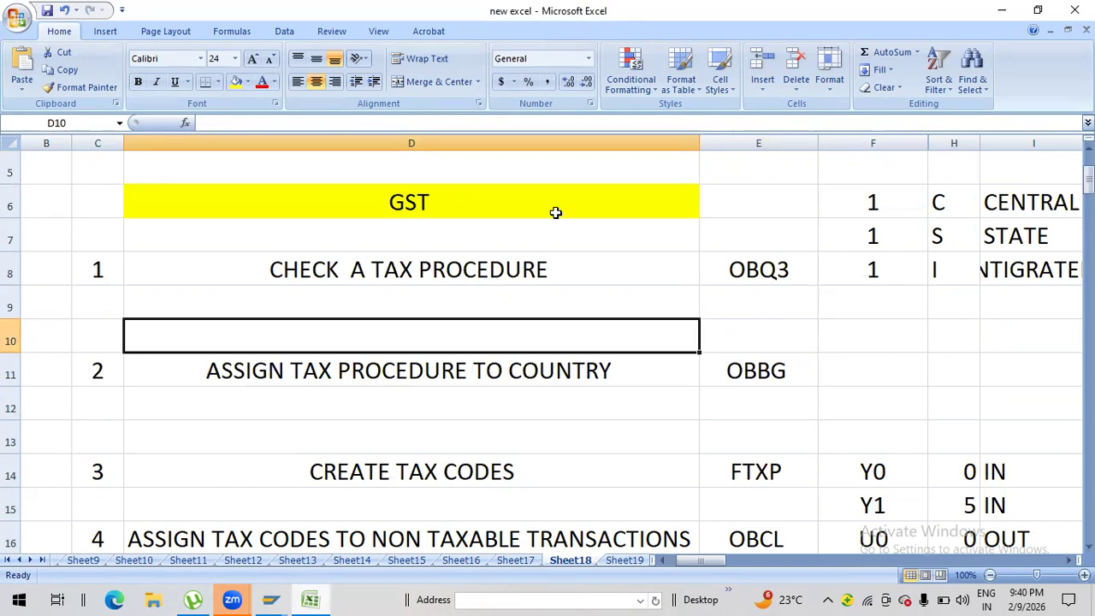
left_click(530, 198)
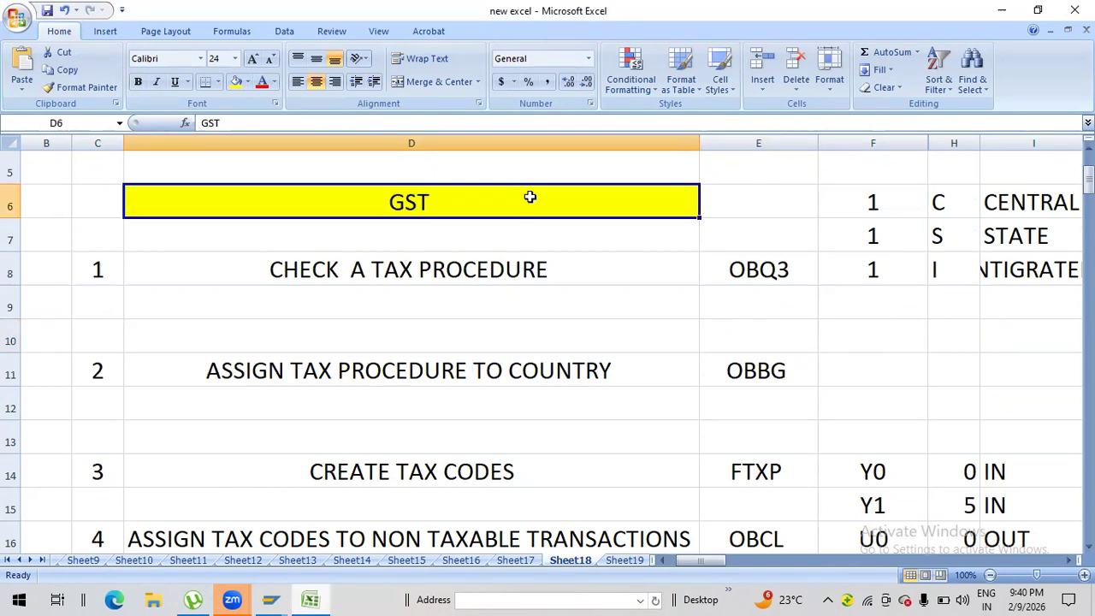
left_click(556, 392)
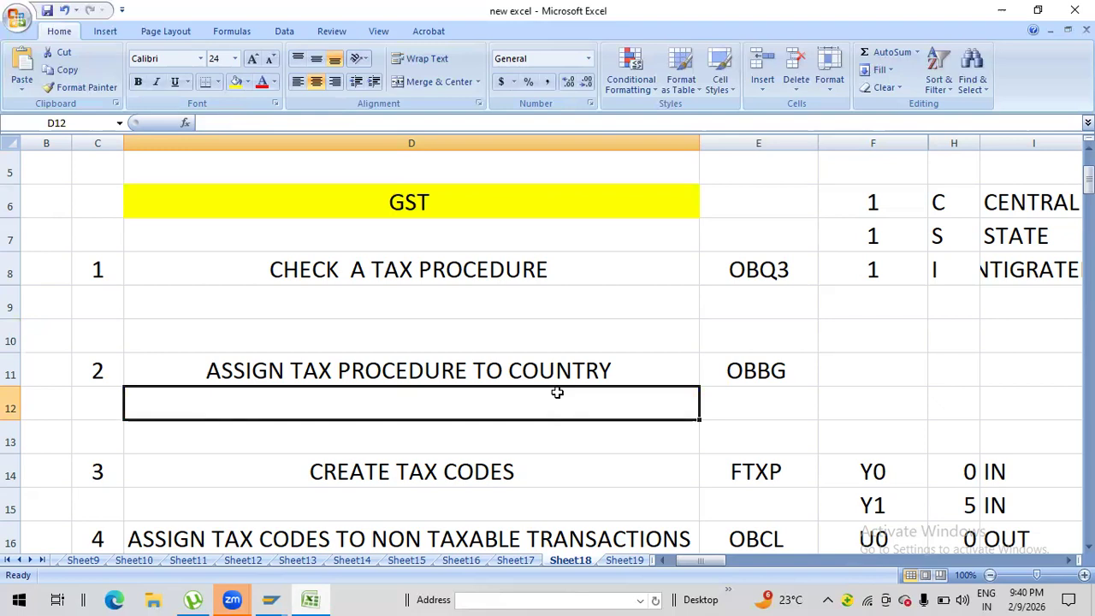
left_click(451, 196)
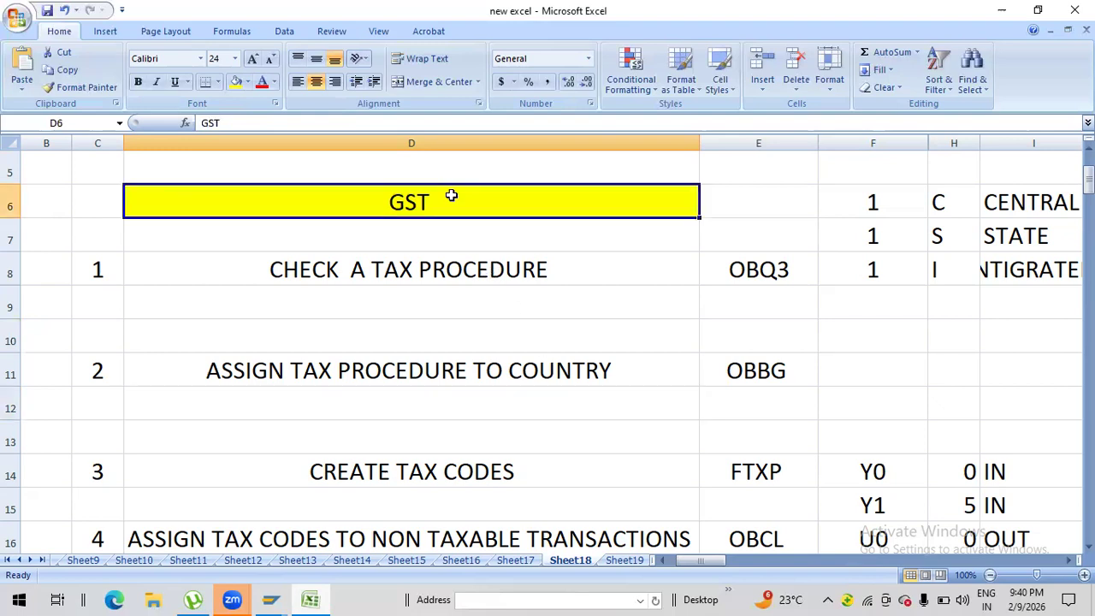
key("Up")
key("Up")
key("Up")
key("Up")
key("Up")
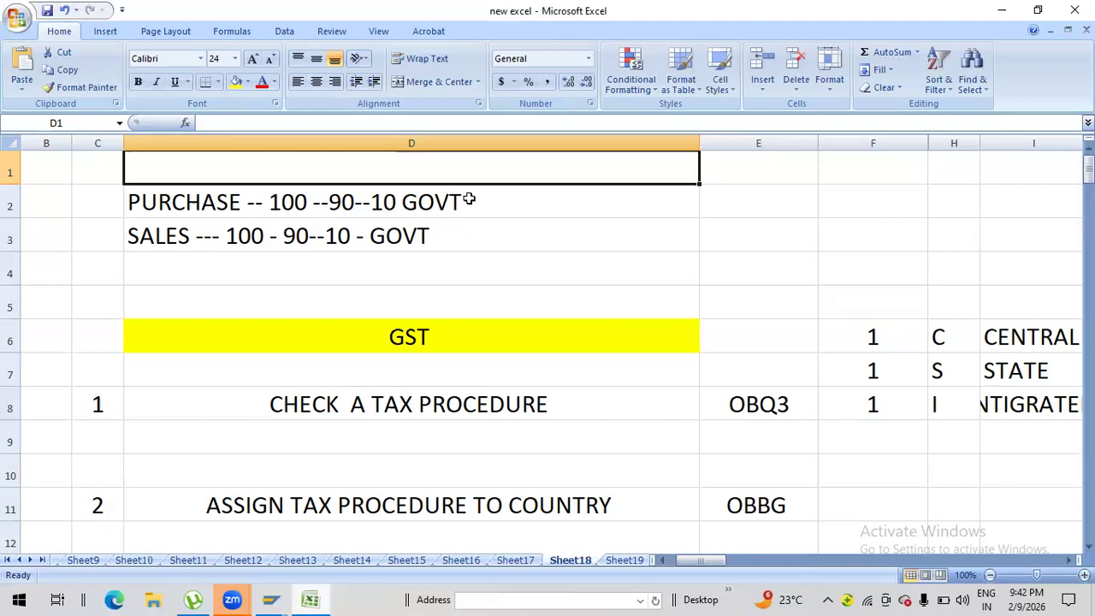
Step: Enter the heading AP in cell K2 and widen column K to fit longer labels
left_click(469, 199)
key("Right")
key("Right")
key("Right")
key("Right")
key("Right")
key("Right")
key("Right")
key("Right")
key("Right")
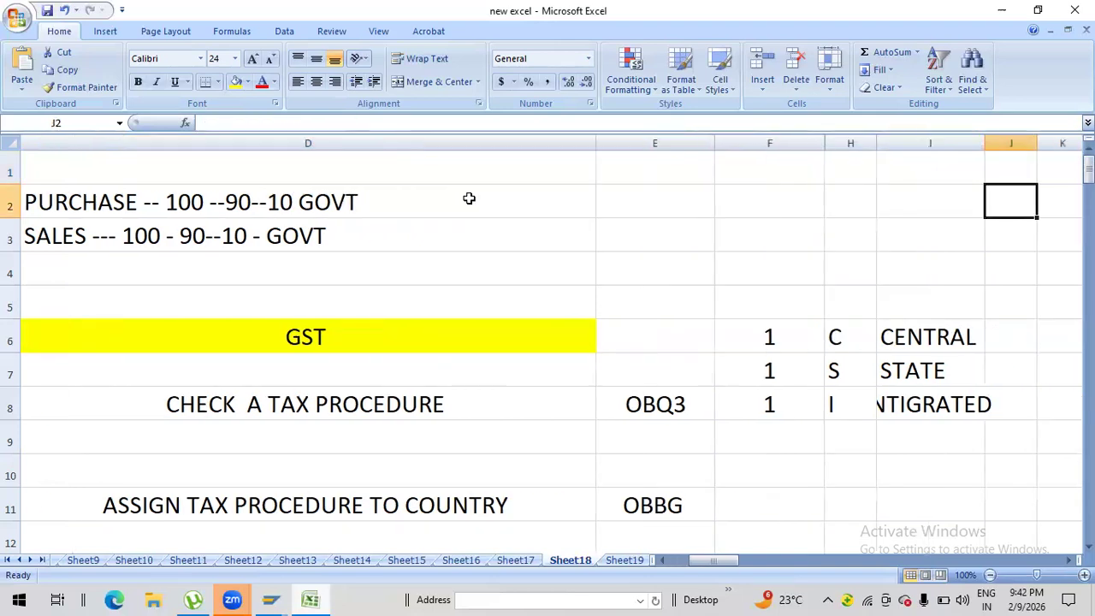
left_click(511, 206)
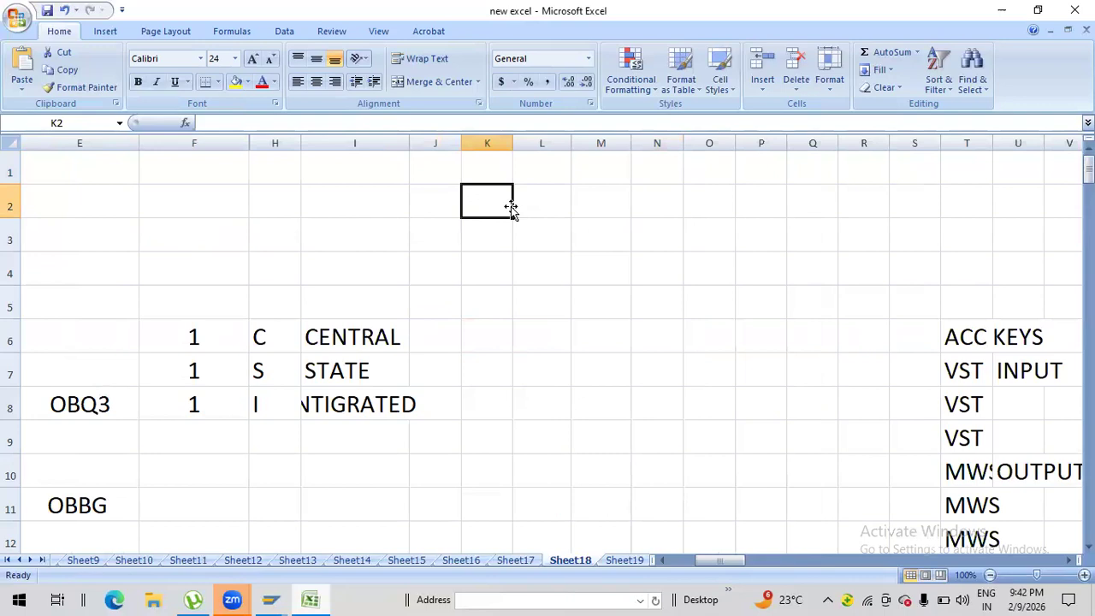
type("AP")
key("Return")
key("Return")
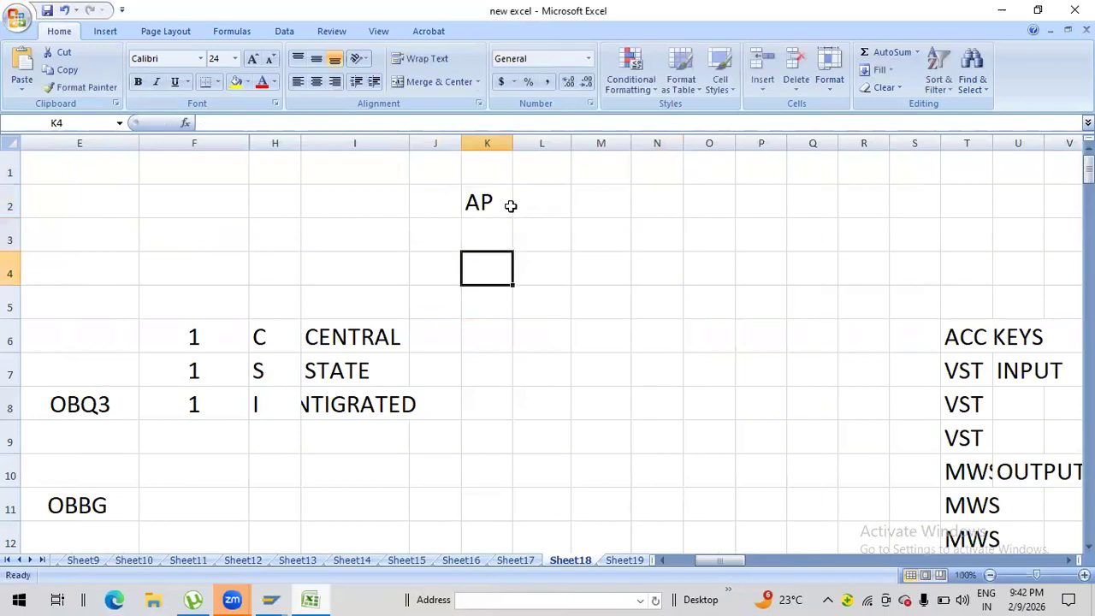
left_click_drag(513, 142, 638, 159)
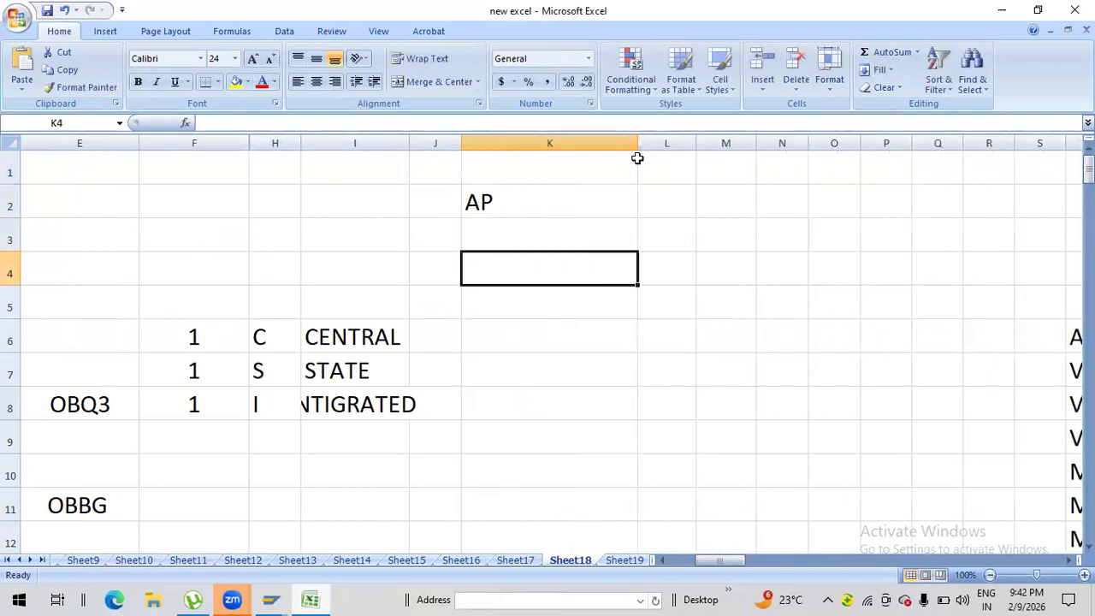
Step: Add a MANUAL entry in K4 with the amounts 100 and 100 in the two cells beside it
type("MANUAL")
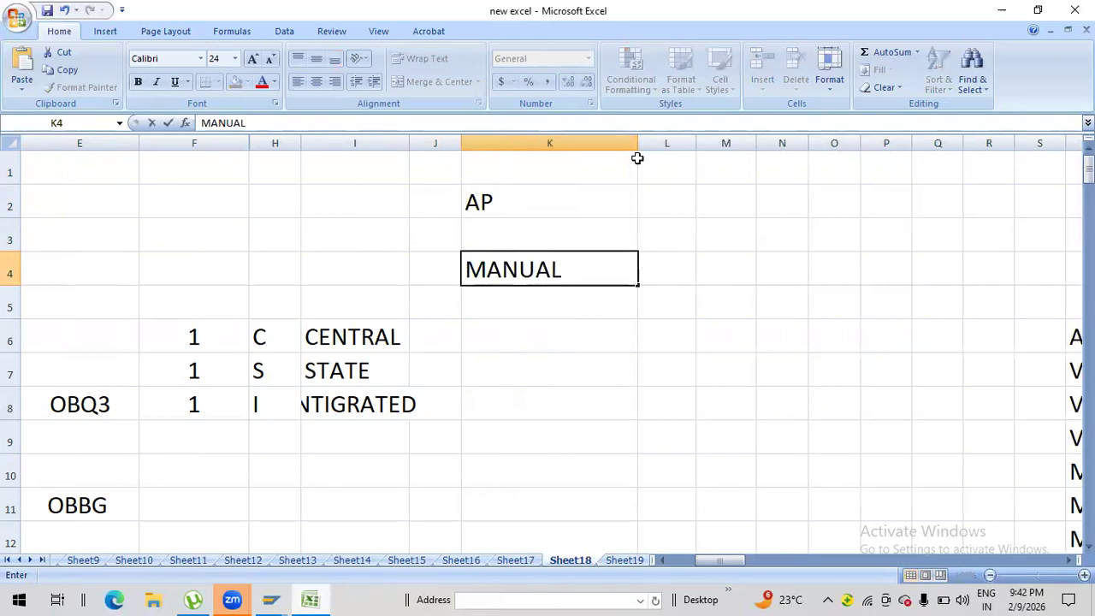
key("Tab")
type("100")
key("Tab")
type("100")
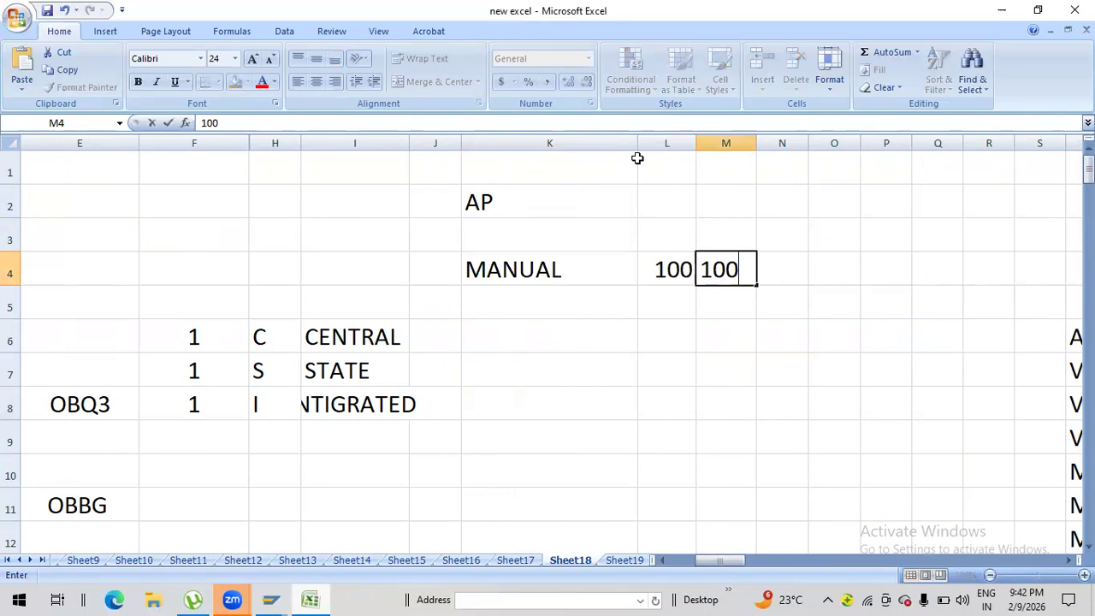
Step: Add a PARTIAL PAY entry in K5 with the amounts 100, 50 and 50 in the cells beside it
key("Down")
key("Left")
key("Left")
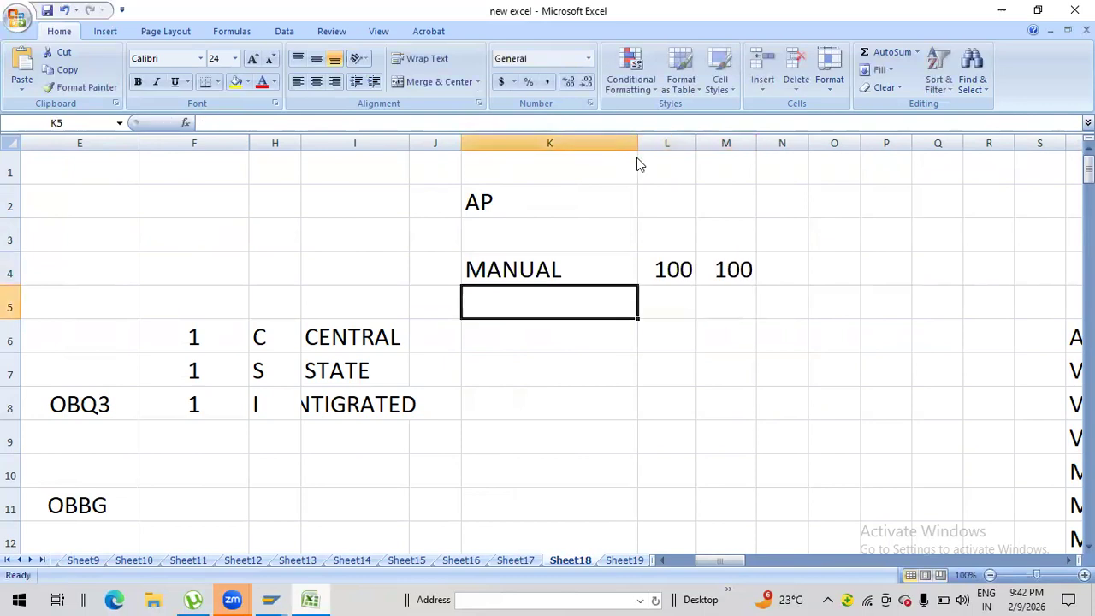
type("PARTIAL")
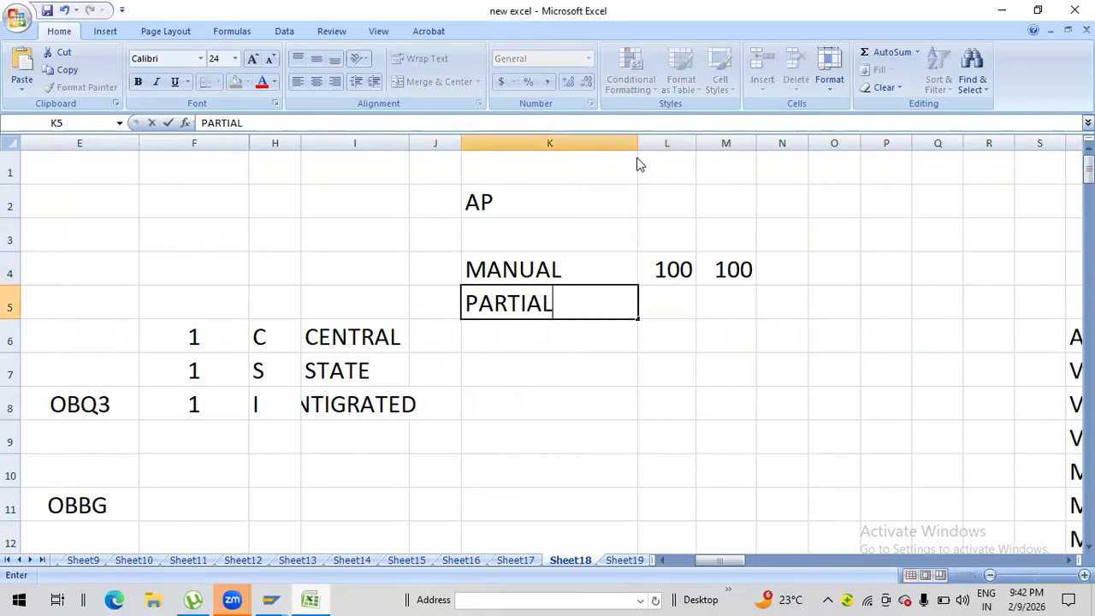
type(" PAY")
key("Tab")
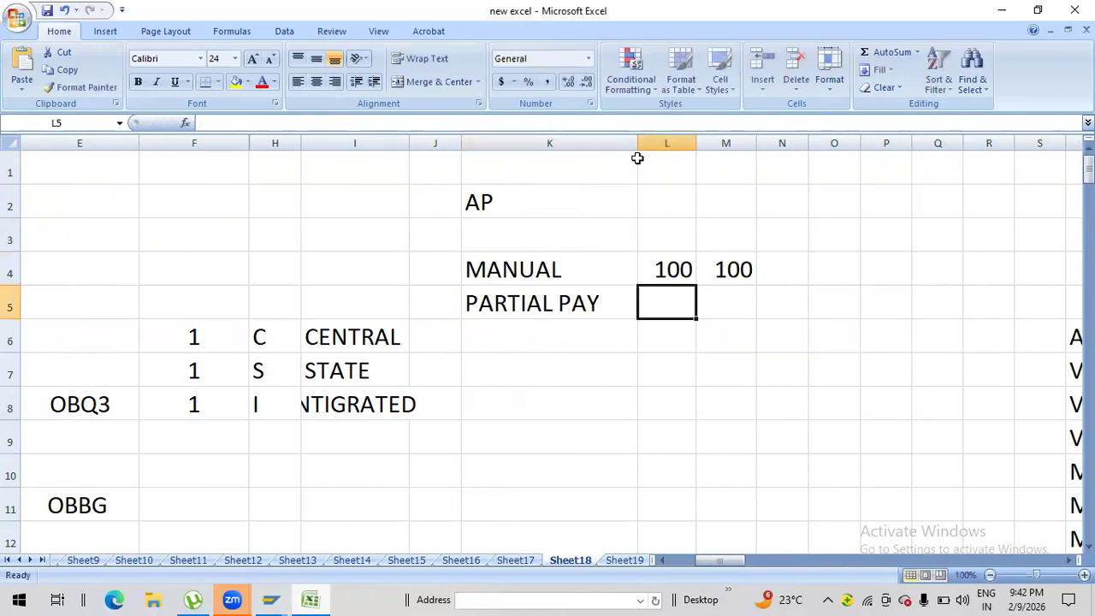
type("100")
key("Tab")
type("2")
key("BackSpace")
type("50")
key("Tab")
type("50")
Step: List ADV PAY, AUTO PAY and DISC in cells K6 to K8 and go over the payment types under AP
key("Down")
key("Left")
key("Left")
key("Left")
key("Left")
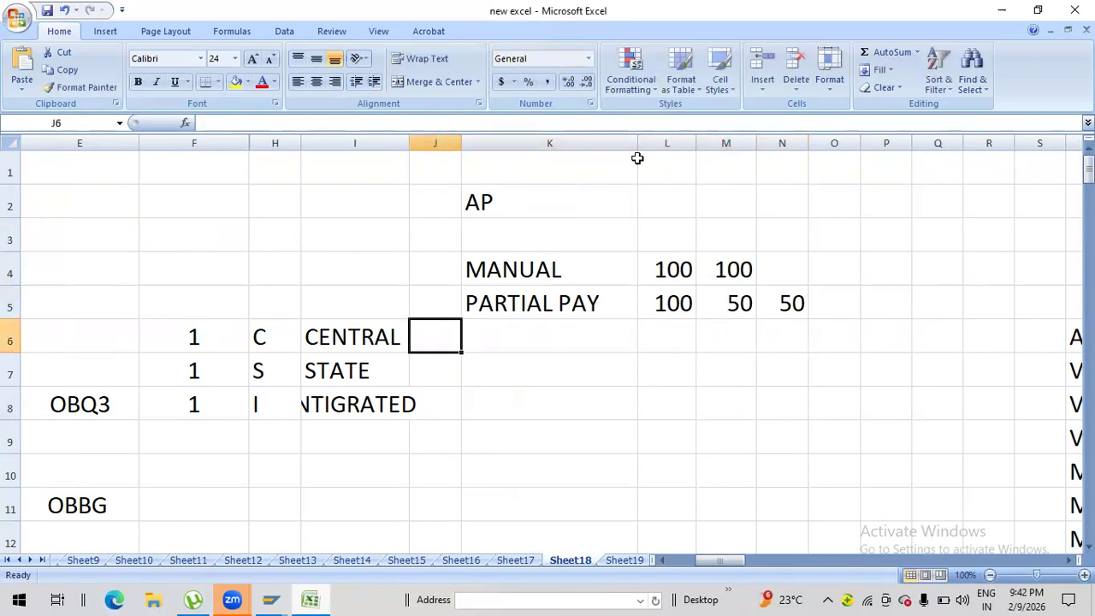
key("Right")
type("A")
type("PAY")
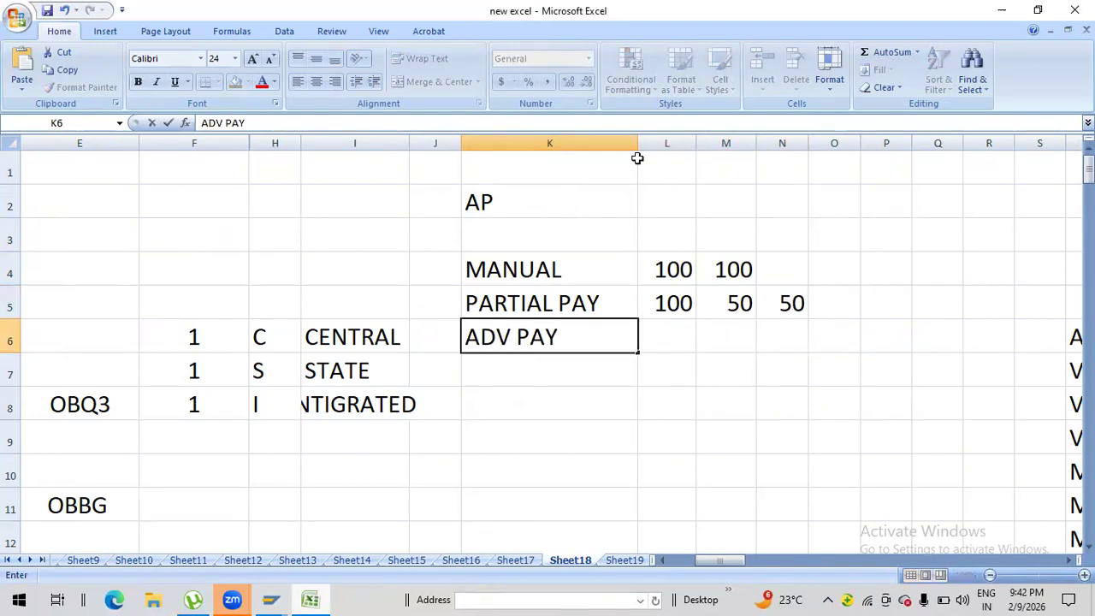
key("Return")
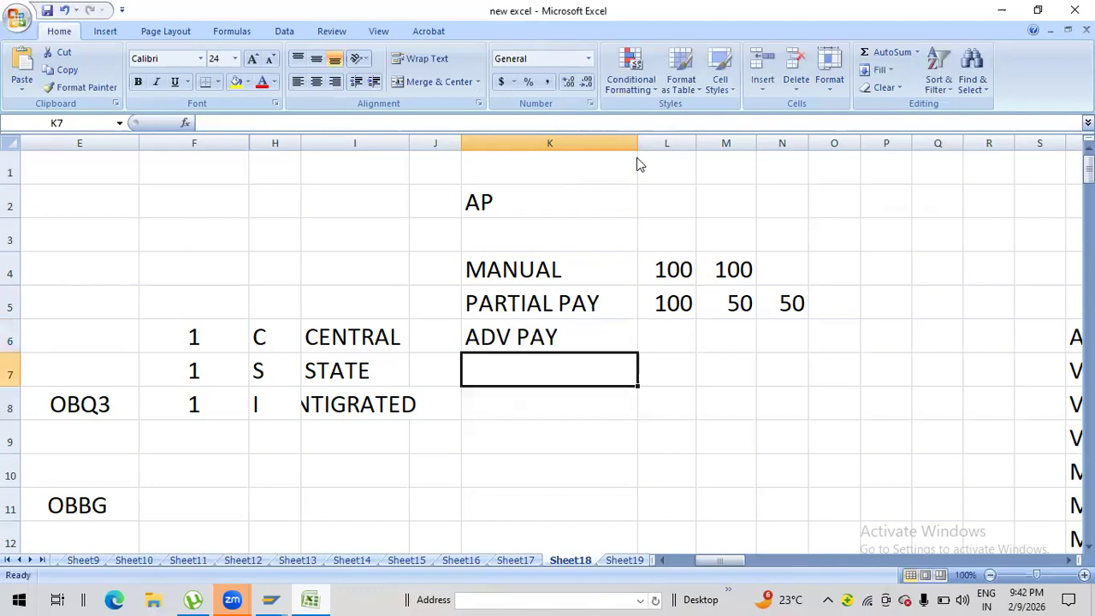
type("AUTO")
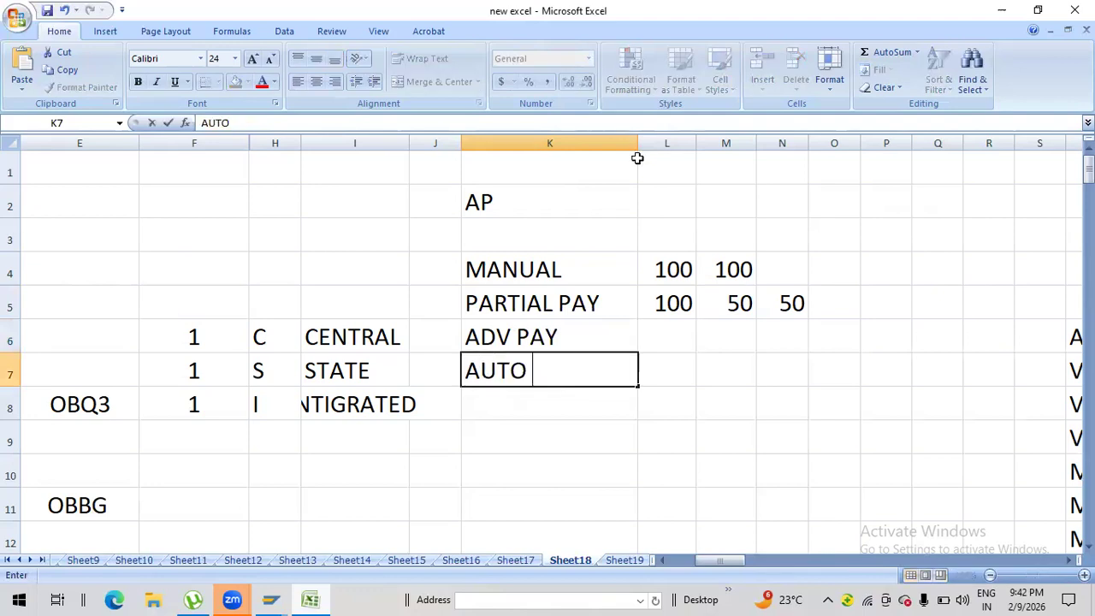
type(" PAY")
key("Return")
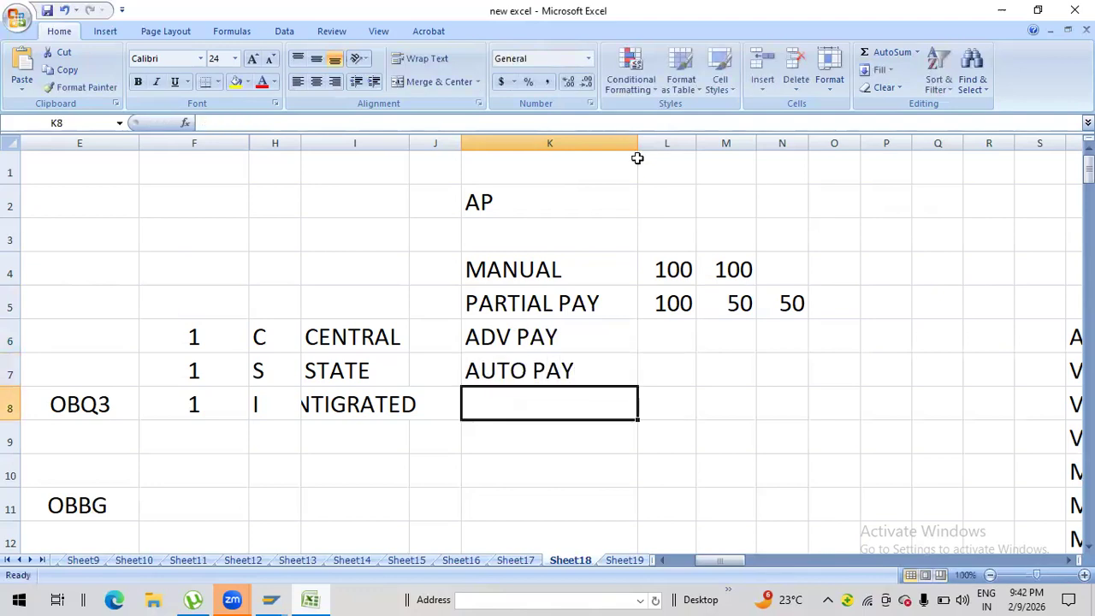
type("DISC")
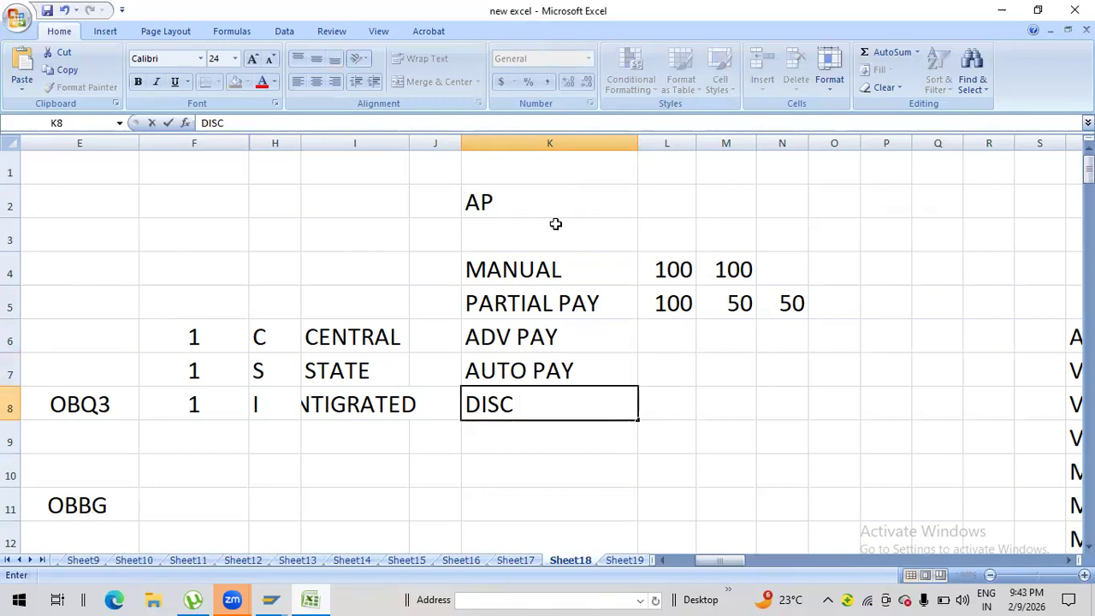
left_click_drag(508, 236, 539, 437)
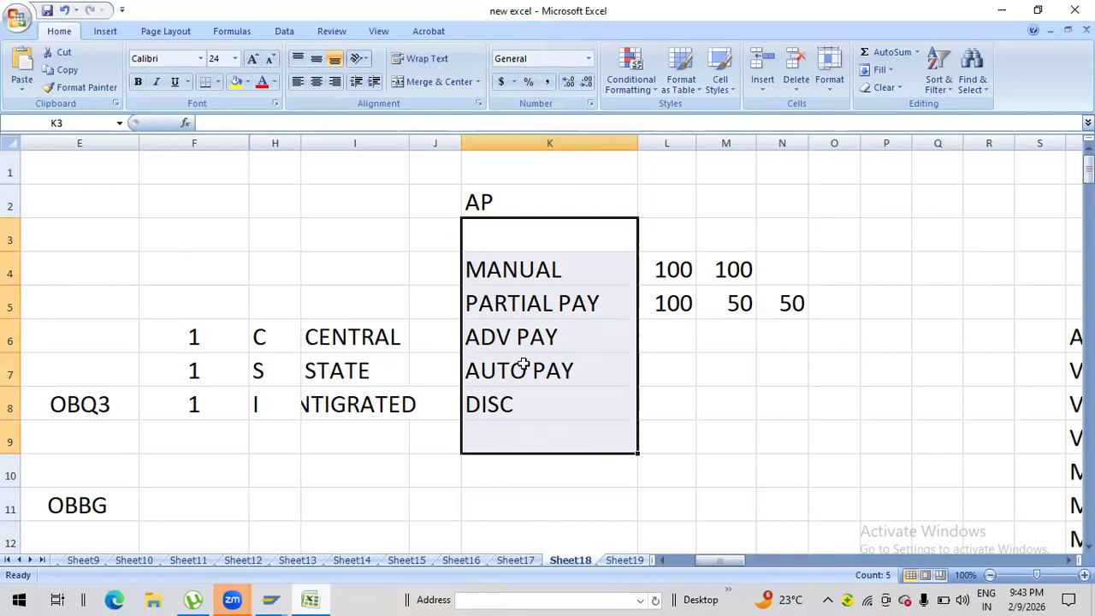
left_click(492, 275)
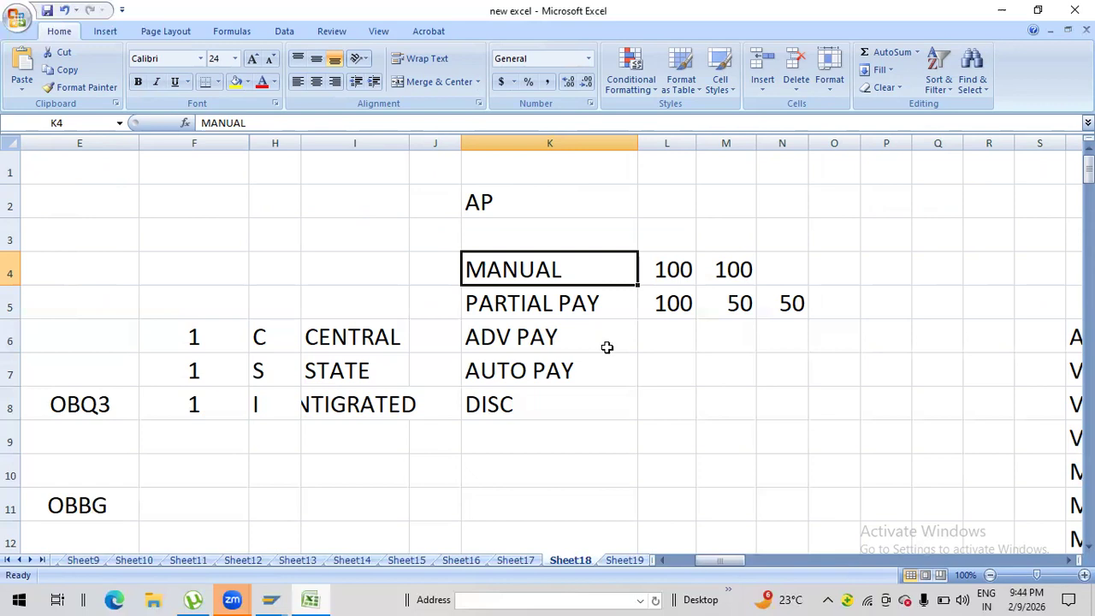
key("alt+Tab")
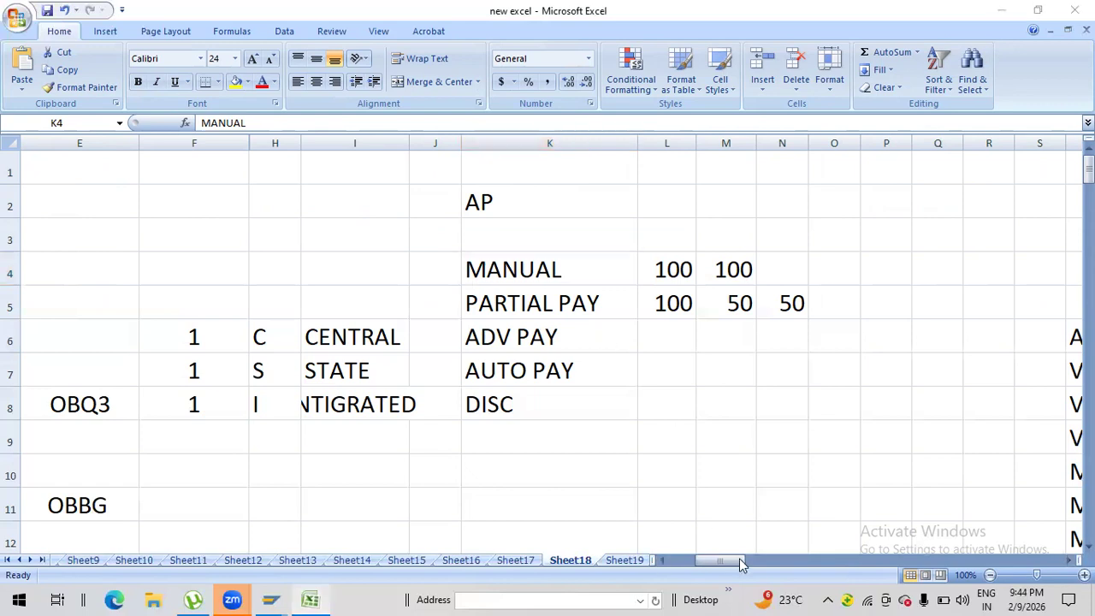